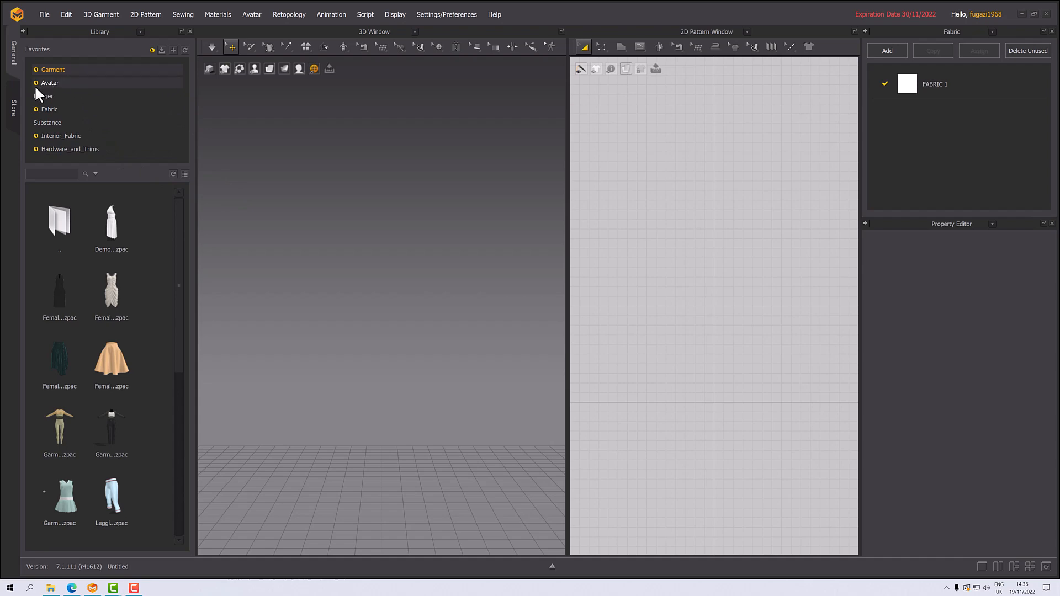
- Download all the files for the library's Garment folder
click(31, 69)
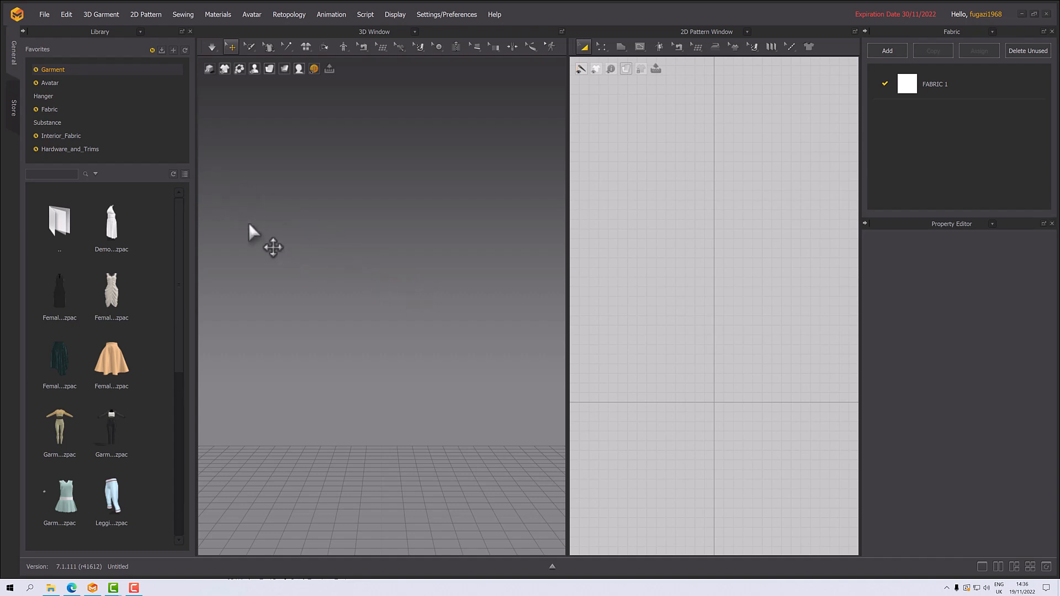
click(161, 50)
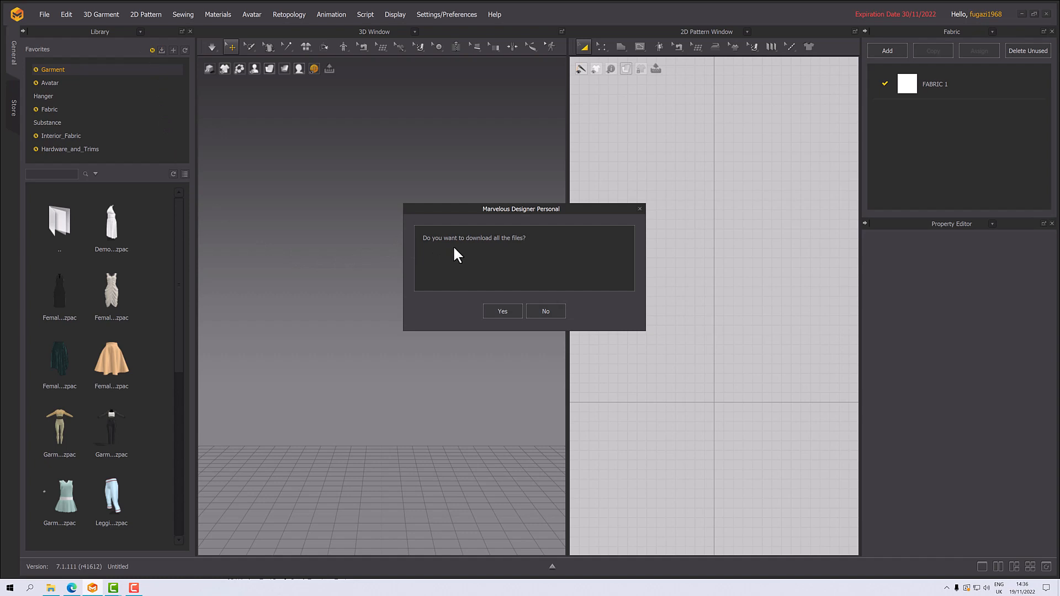
click(499, 309)
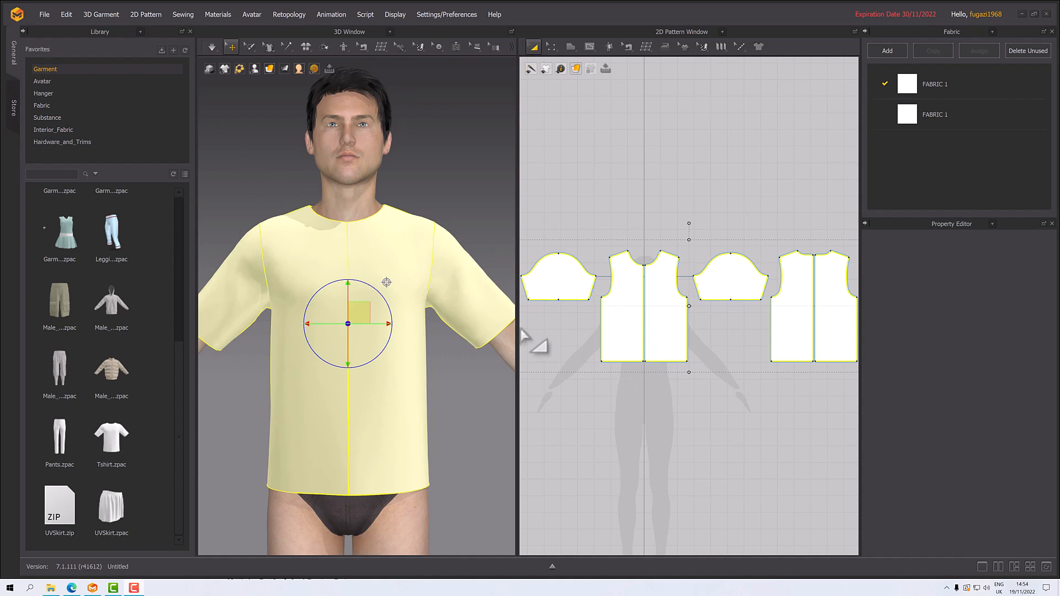
- Enlarge the 2D pattern view and draw a four-sided face with Create Topology along the armhole of the T-shirt's front panel
drag(517, 323, 381, 318)
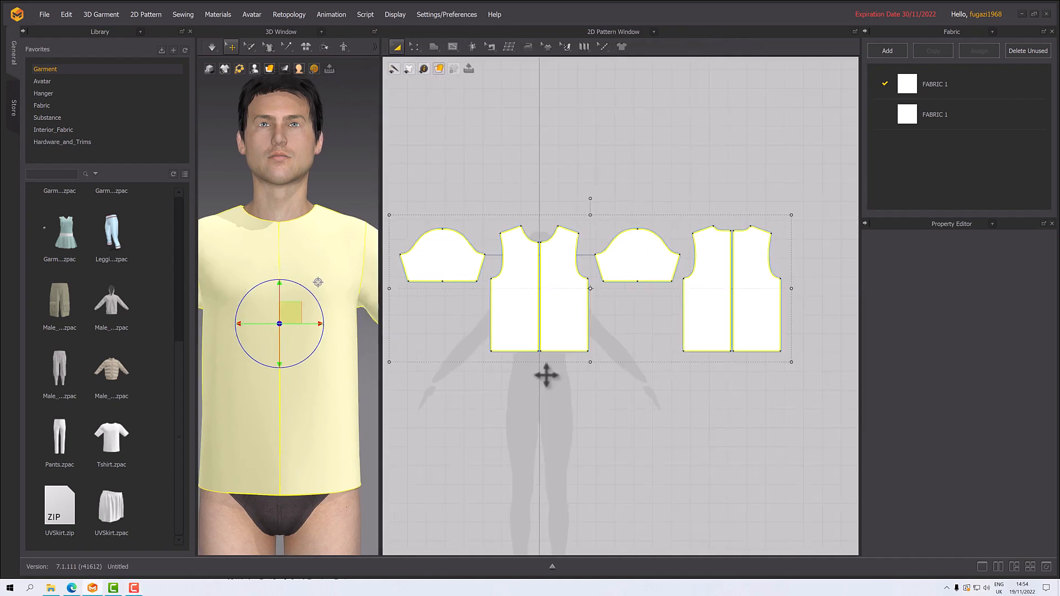
scroll(555, 390, up, 2)
middle_drag(587, 403, 620, 390)
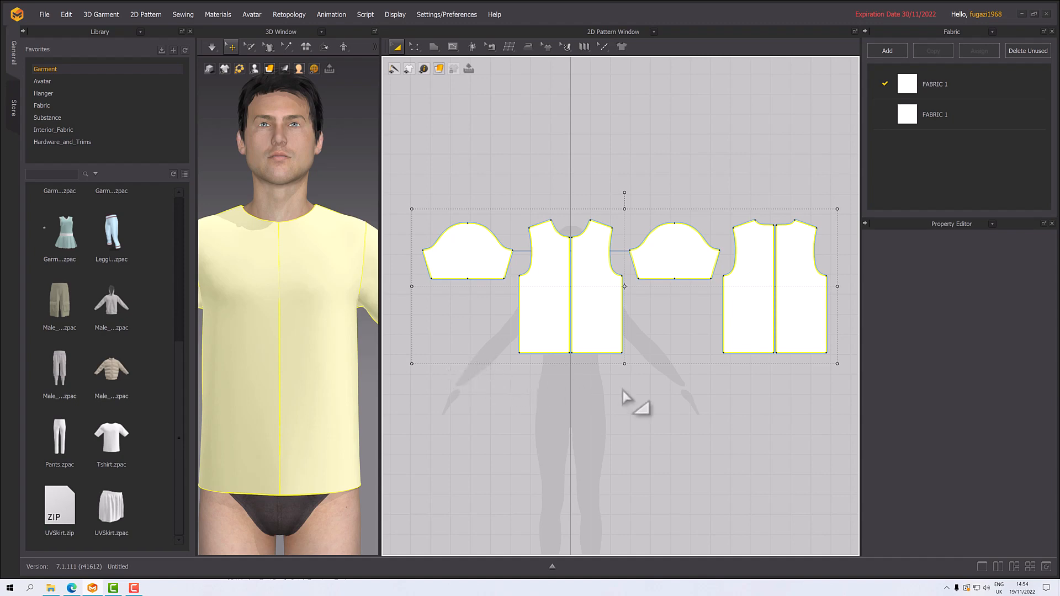
click(509, 47)
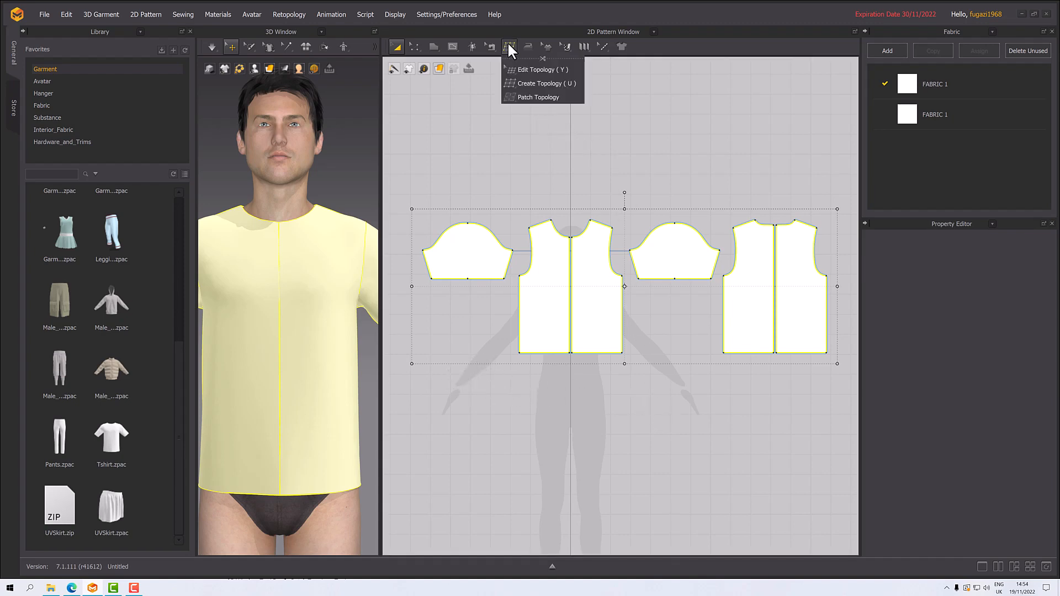
click(526, 82)
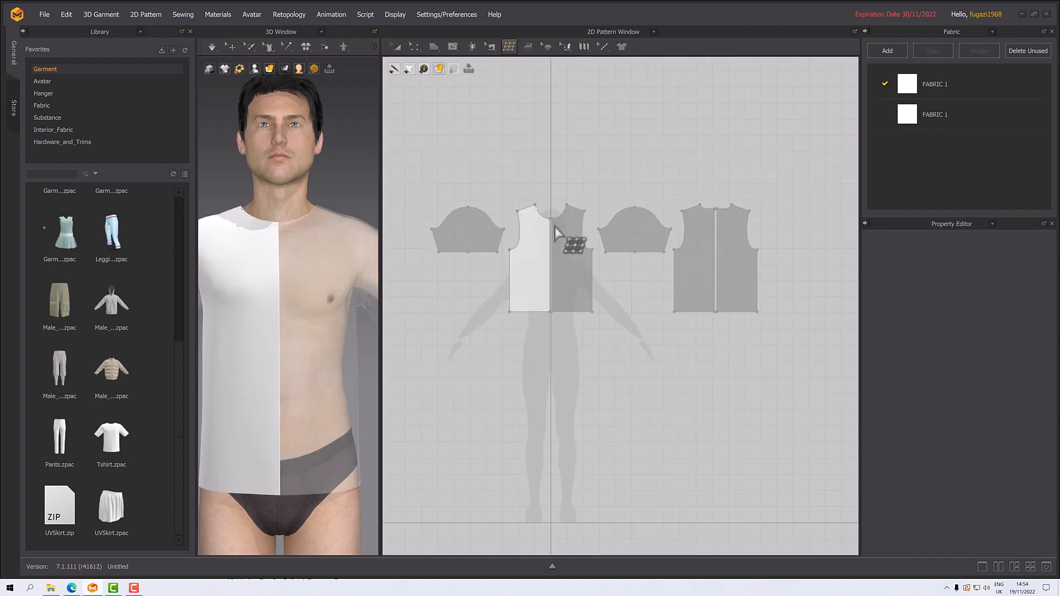
scroll(566, 259, up, 5)
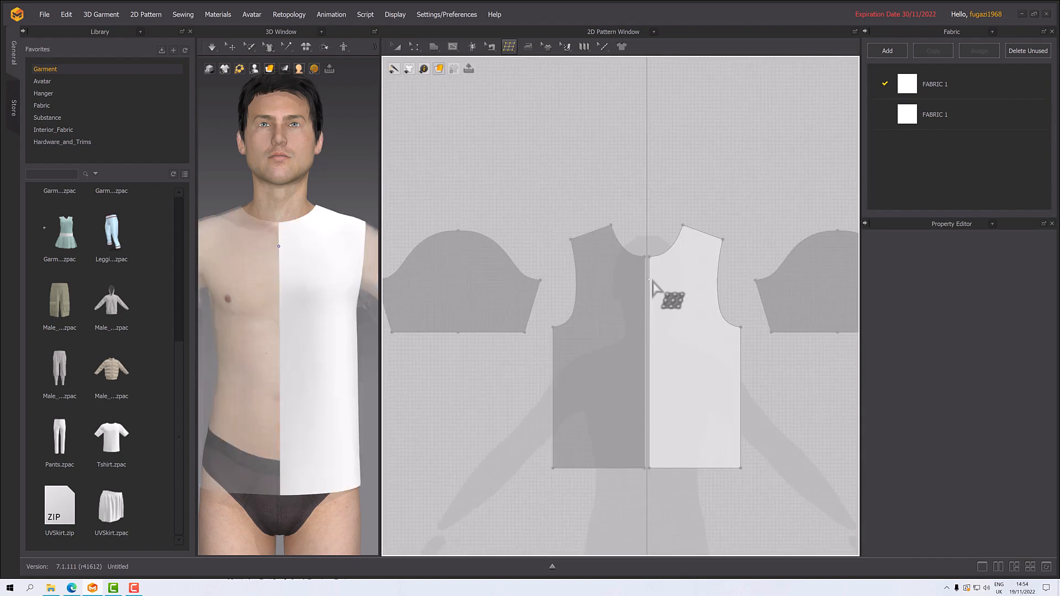
click(553, 327)
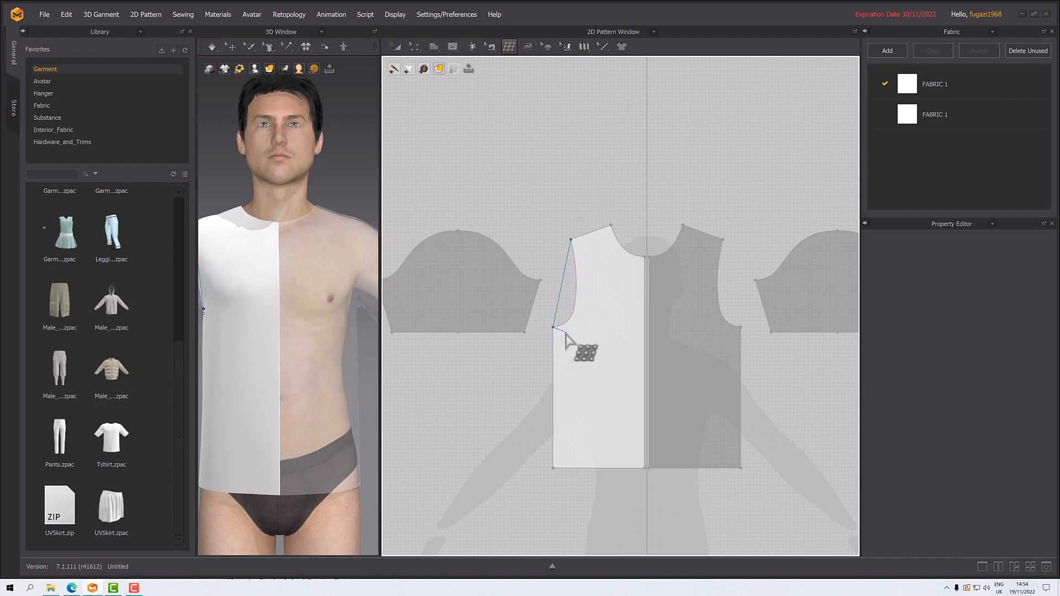
click(566, 332)
click(584, 246)
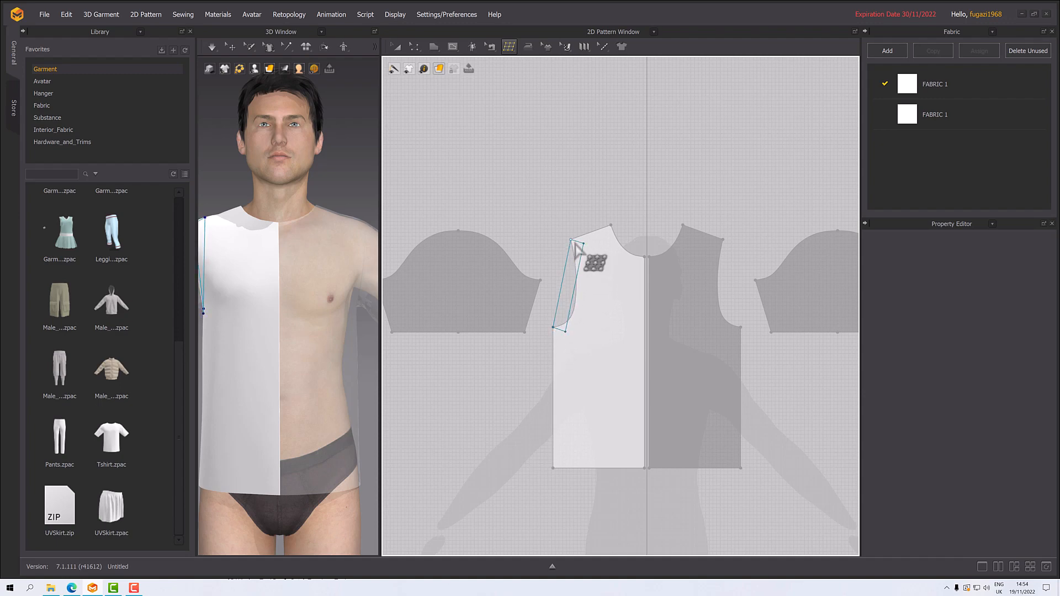
click(571, 241)
- Split the armhole face with a cross edge near the shoulder by adding a point on each long side
scroll(597, 300, up, 3)
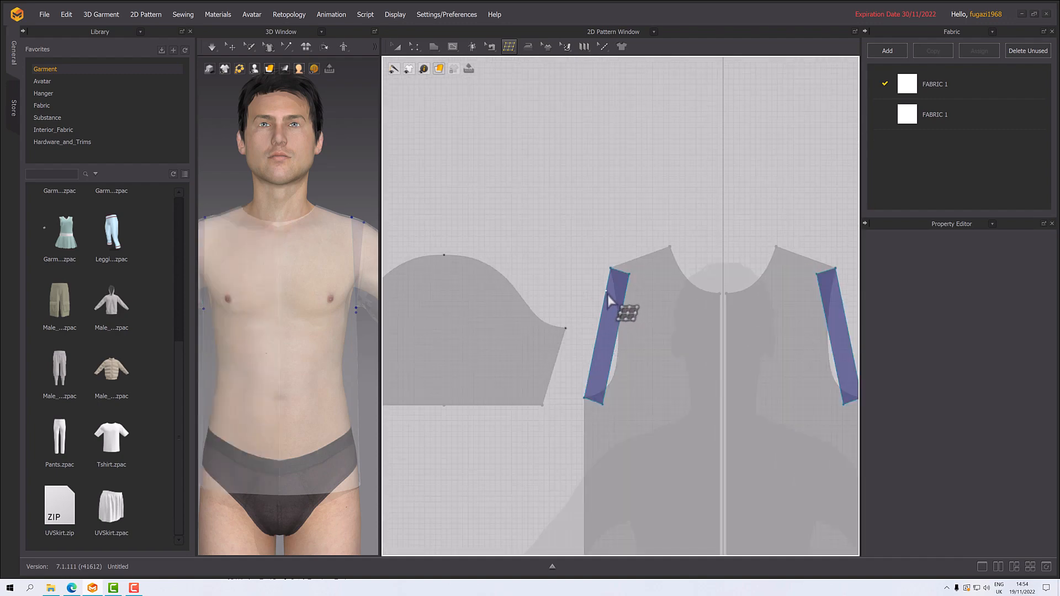
click(624, 304)
click(612, 300)
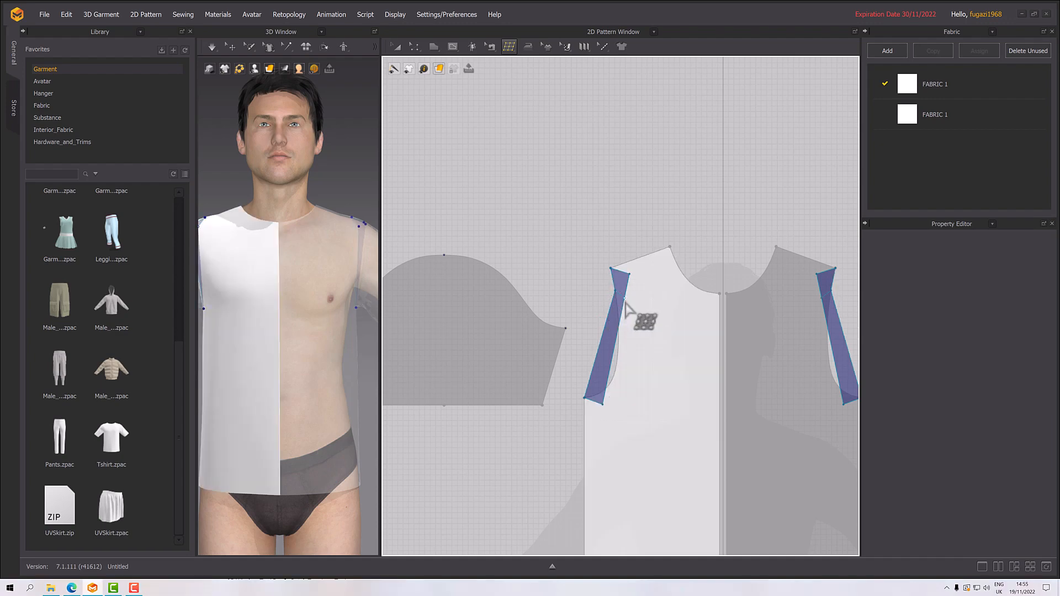
click(624, 299)
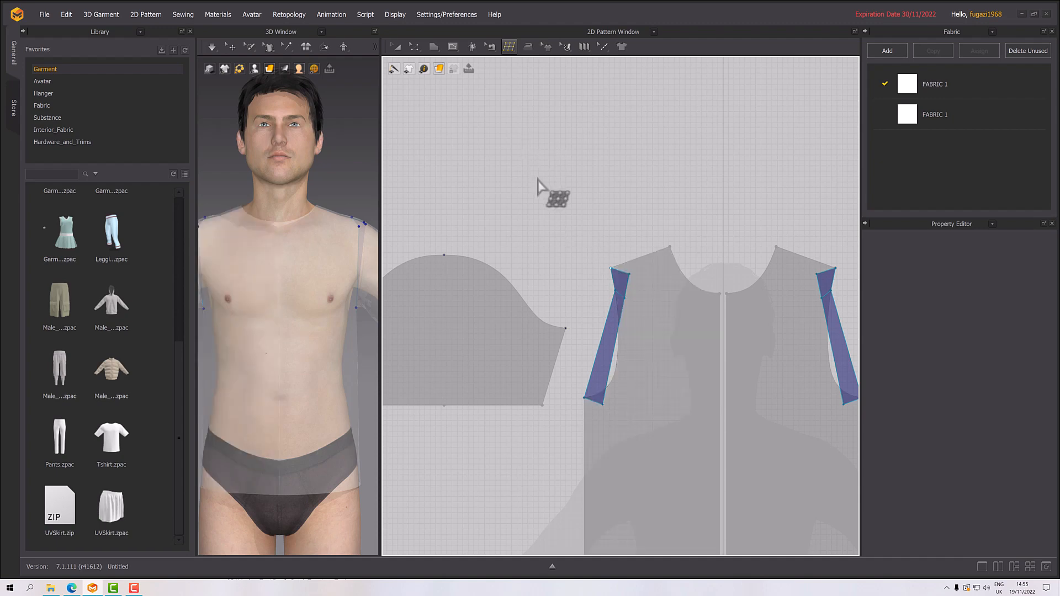
- Use Edit Topology to reposition the strip's inner points, placing the upper one on the shoulder line and widening the strip below it
click(508, 46)
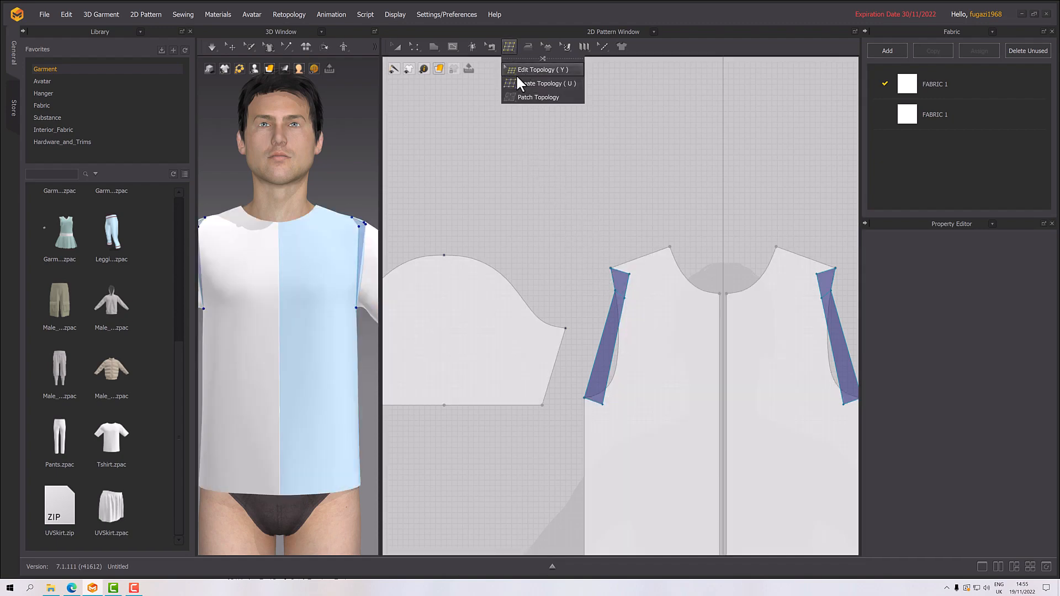
click(519, 81)
click(627, 303)
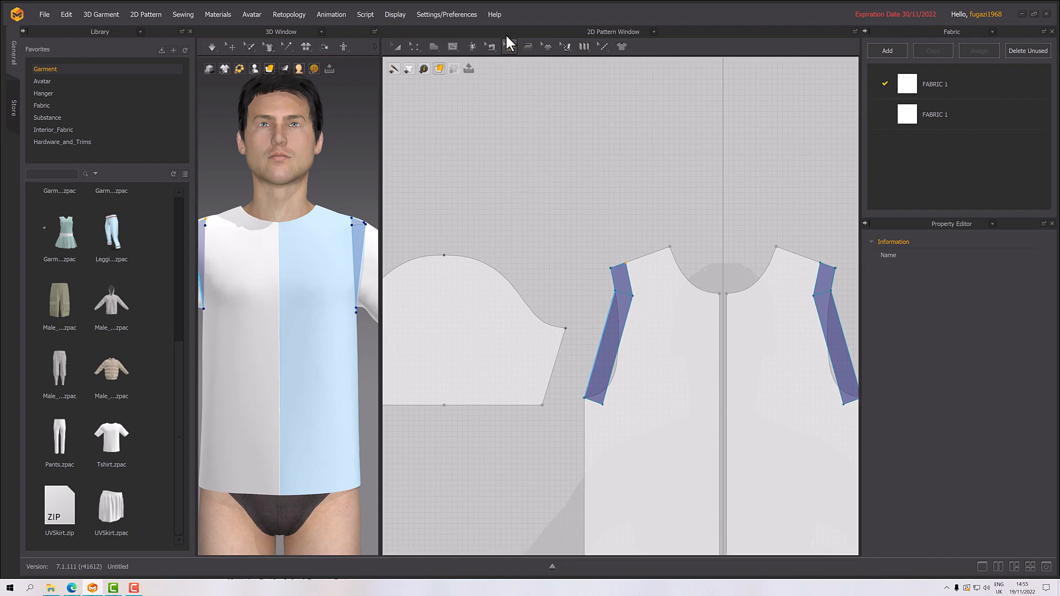
- Add three more cross edges with Create Topology to divide the lower part of the armhole strip
click(509, 47)
click(530, 83)
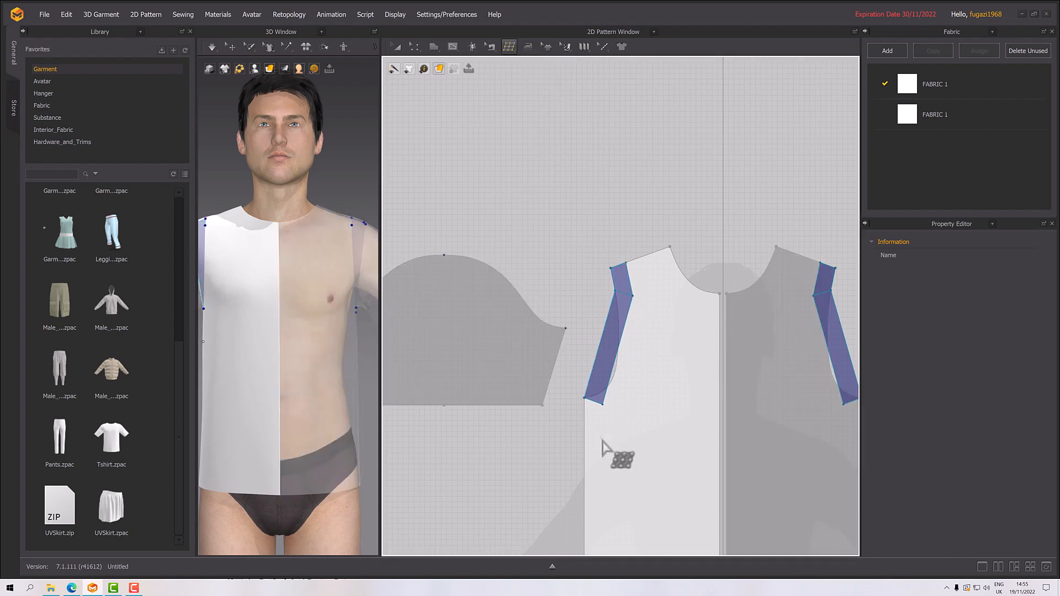
click(614, 321)
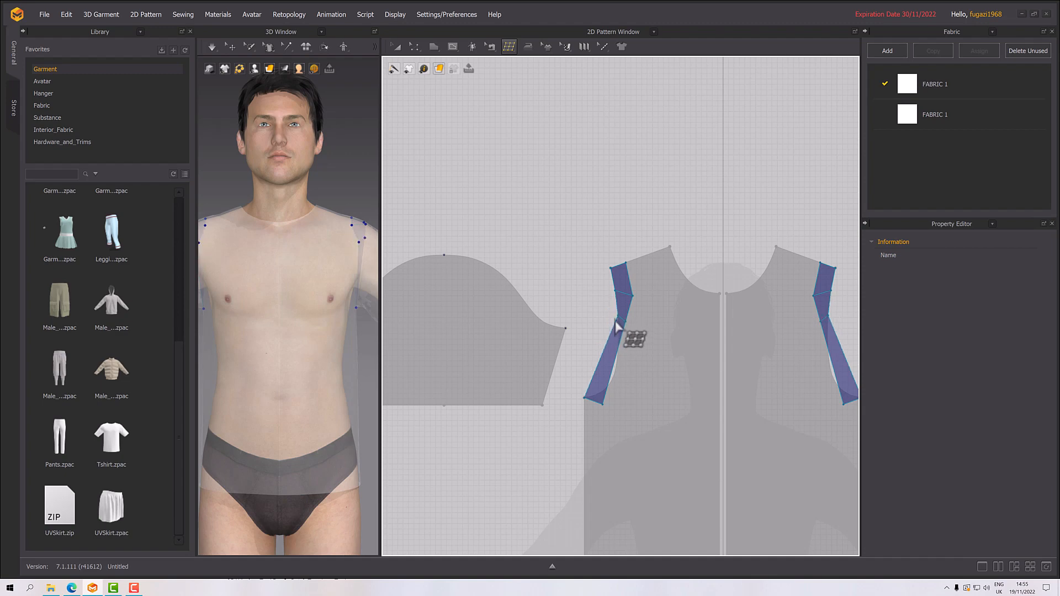
click(611, 355)
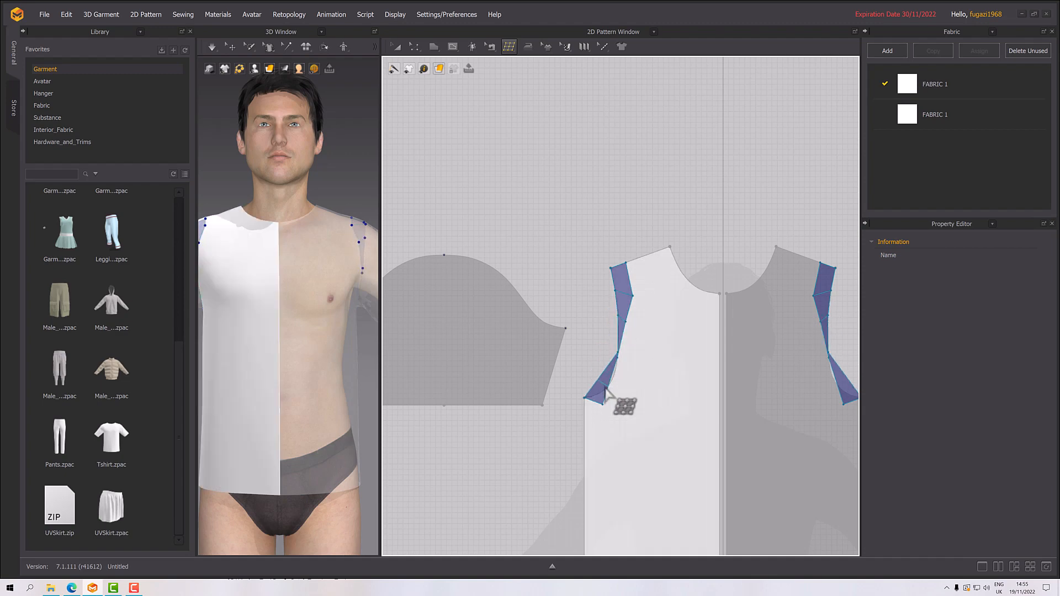
scroll(612, 422, down, 3)
scroll(625, 414, up, 5)
middle_drag(626, 421, 521, 255)
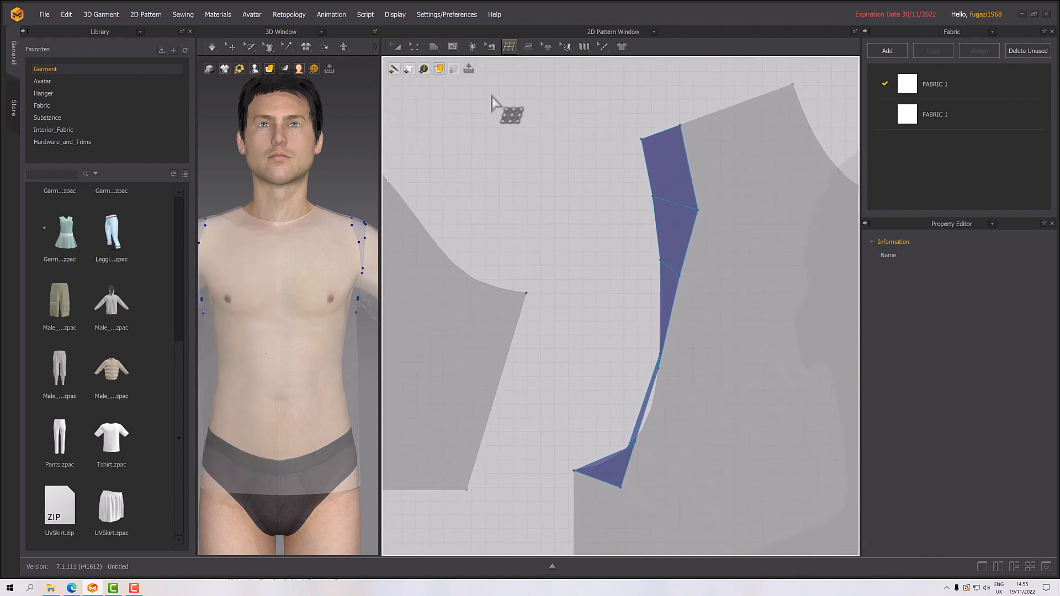
- Move the strip's three lower inner points away from the armhole with Edit Topology to form a more even band
click(508, 46)
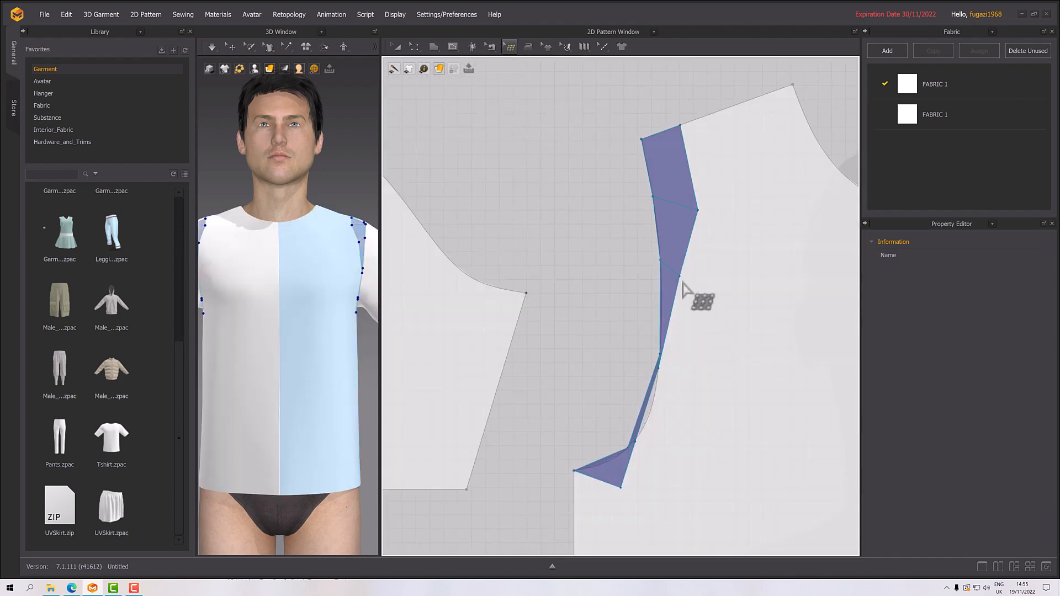
drag(680, 275, 695, 264)
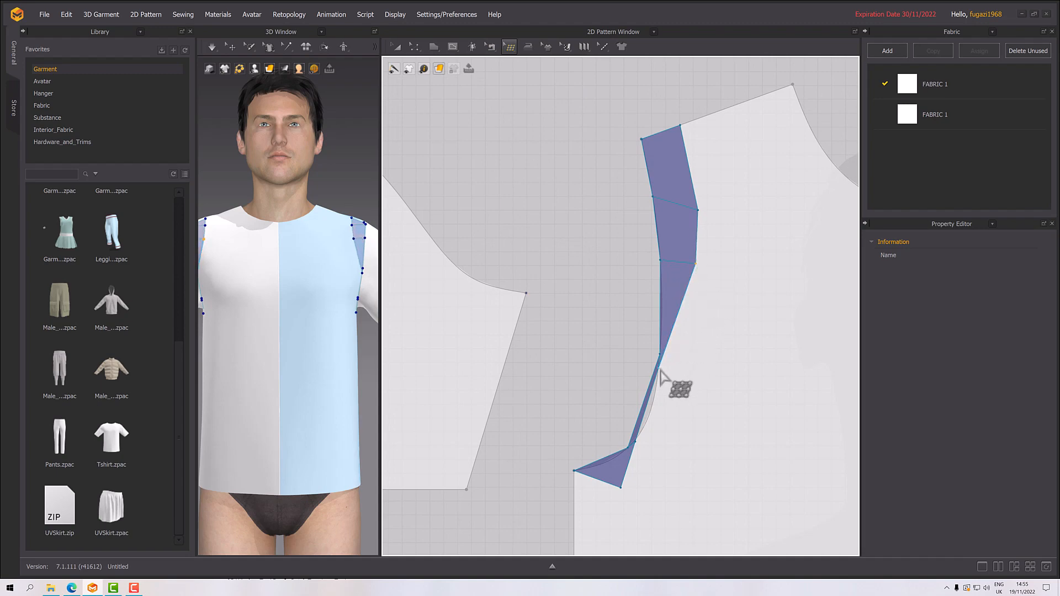
drag(661, 369, 692, 356)
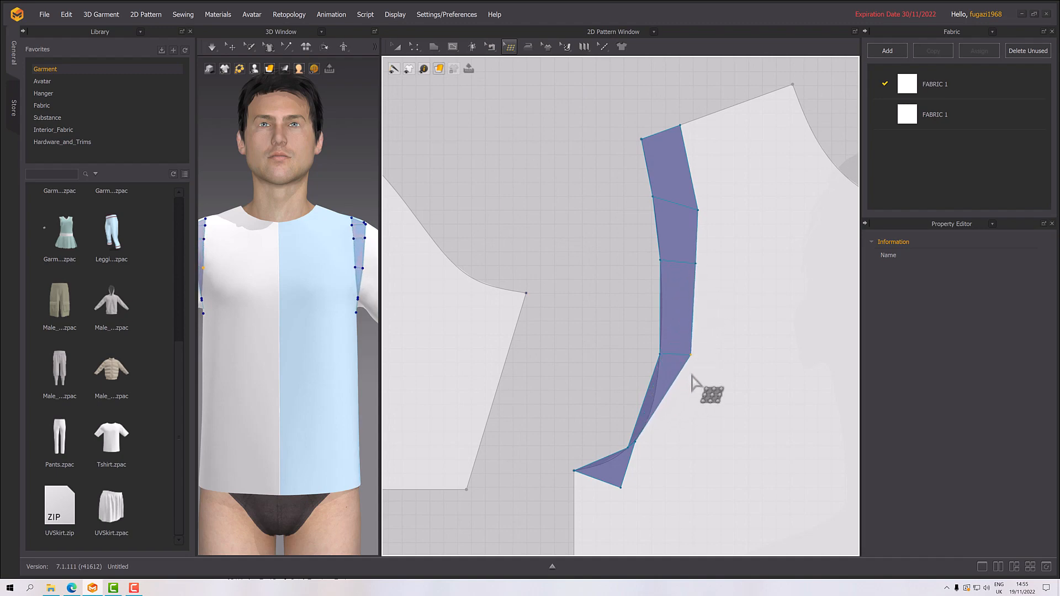
drag(637, 443, 672, 448)
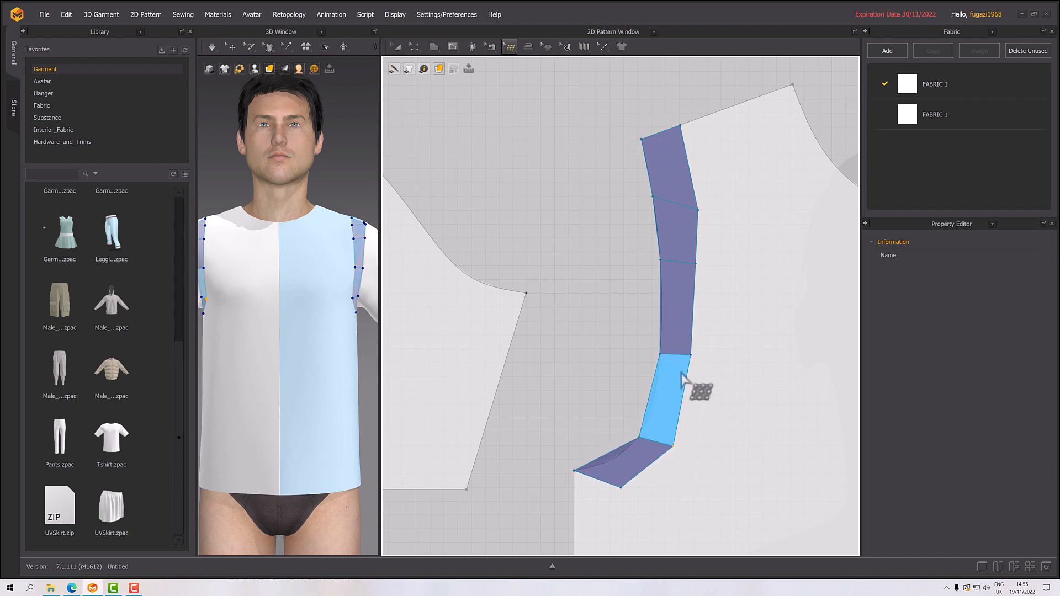
- Slide the two middle cross edges slightly down the strip and raise the upper cross edge's inner point to level it
drag(675, 356, 675, 360)
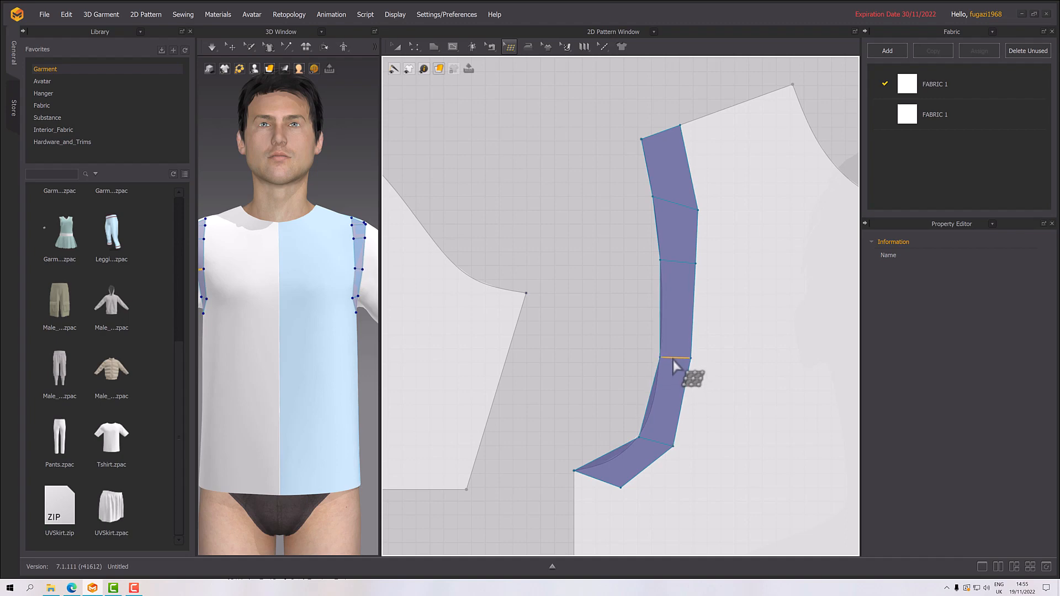
drag(676, 260, 679, 276)
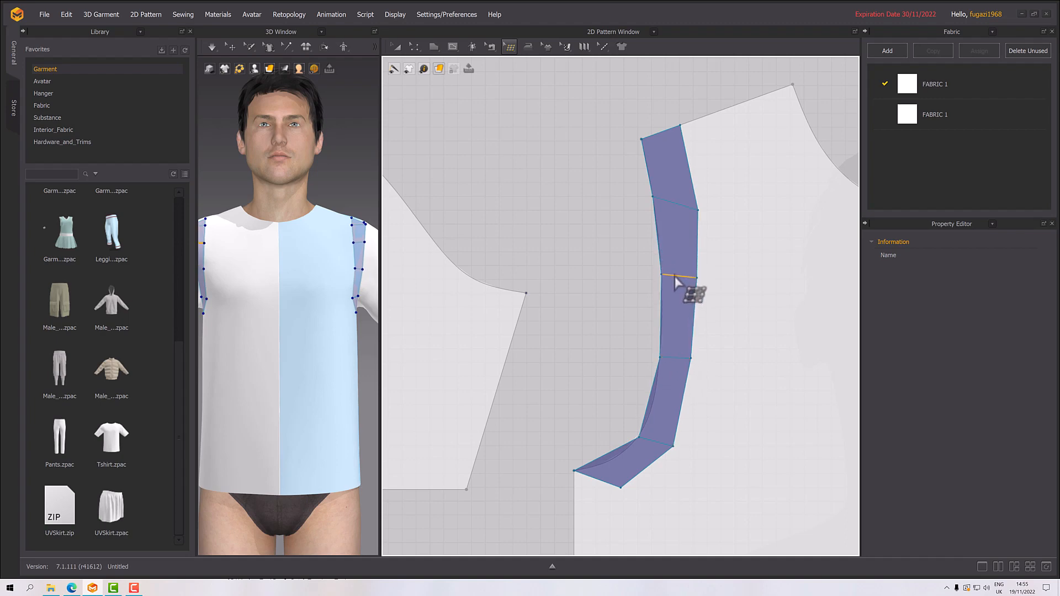
drag(697, 213, 697, 200)
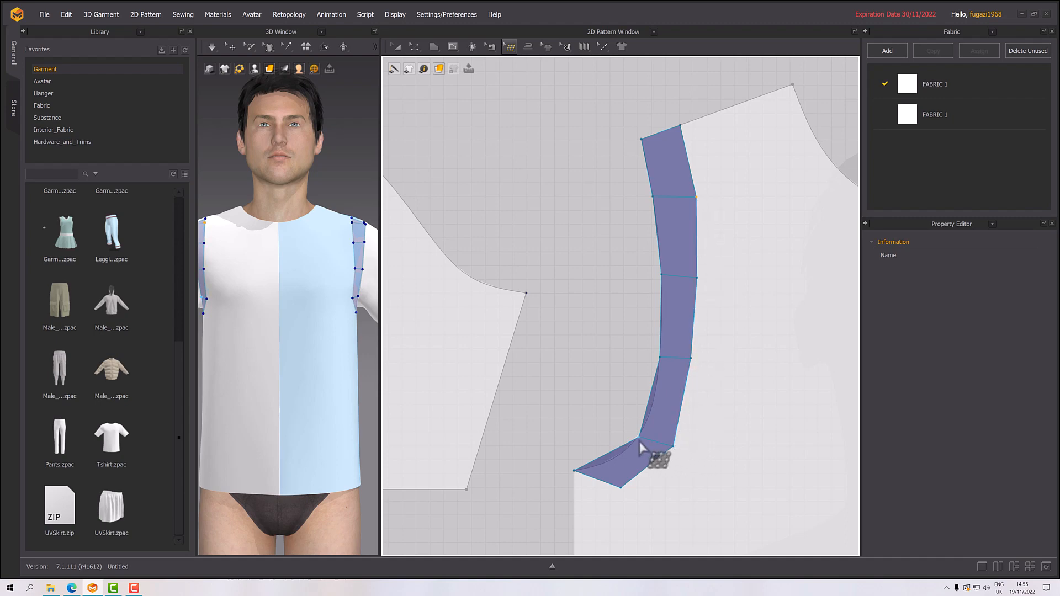
- Align the strip's lower corner with the armhole curve, move its lower end point onto the side seam, and even out the inner edge
drag(640, 439, 645, 435)
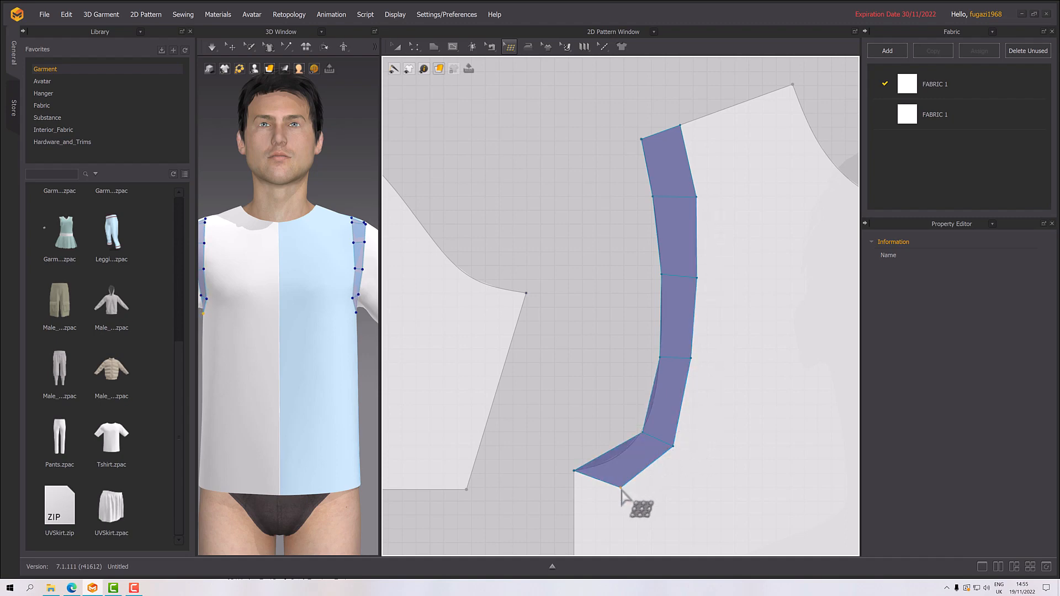
drag(621, 489, 575, 515)
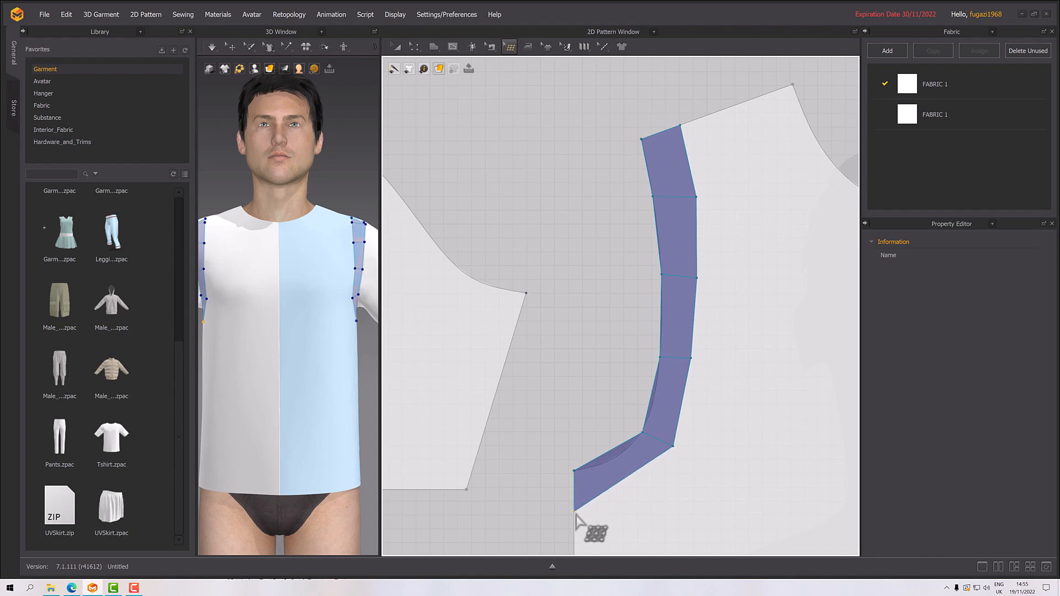
drag(694, 358, 699, 360)
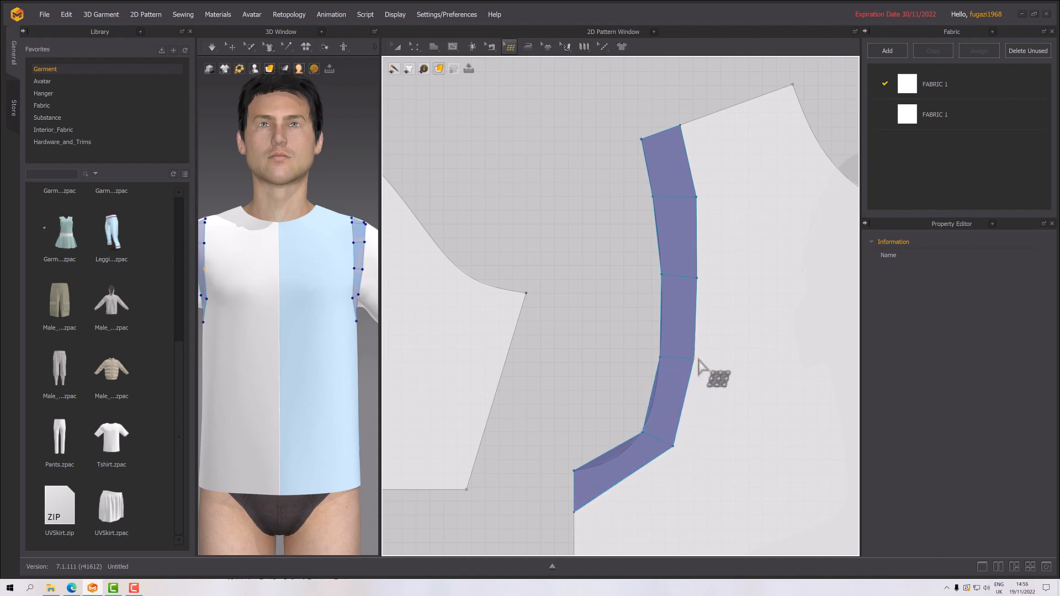
drag(697, 278, 700, 278)
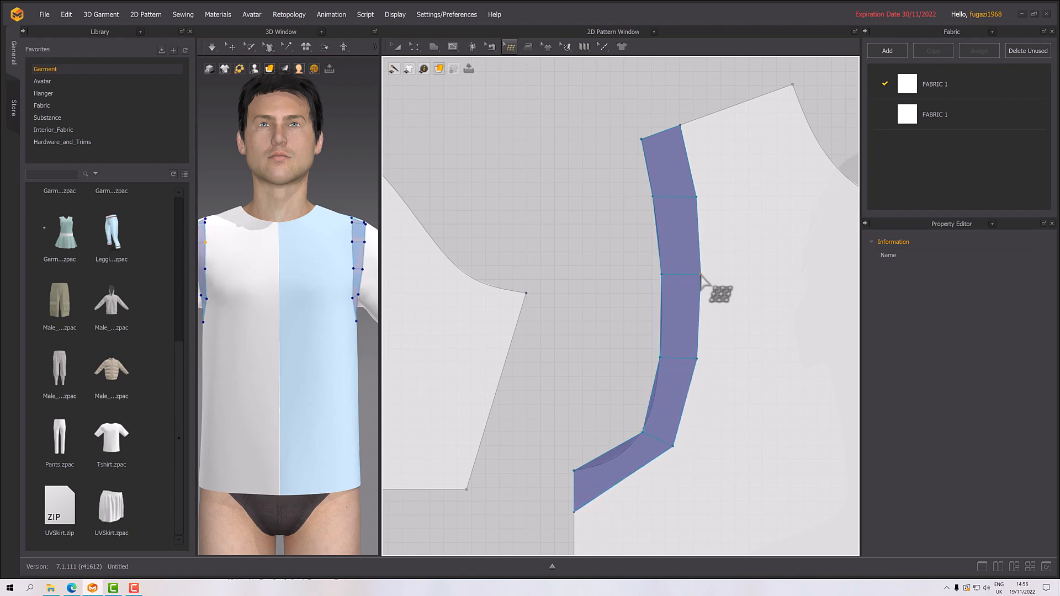
scroll(729, 318, down, 3)
middle_drag(725, 318, 664, 315)
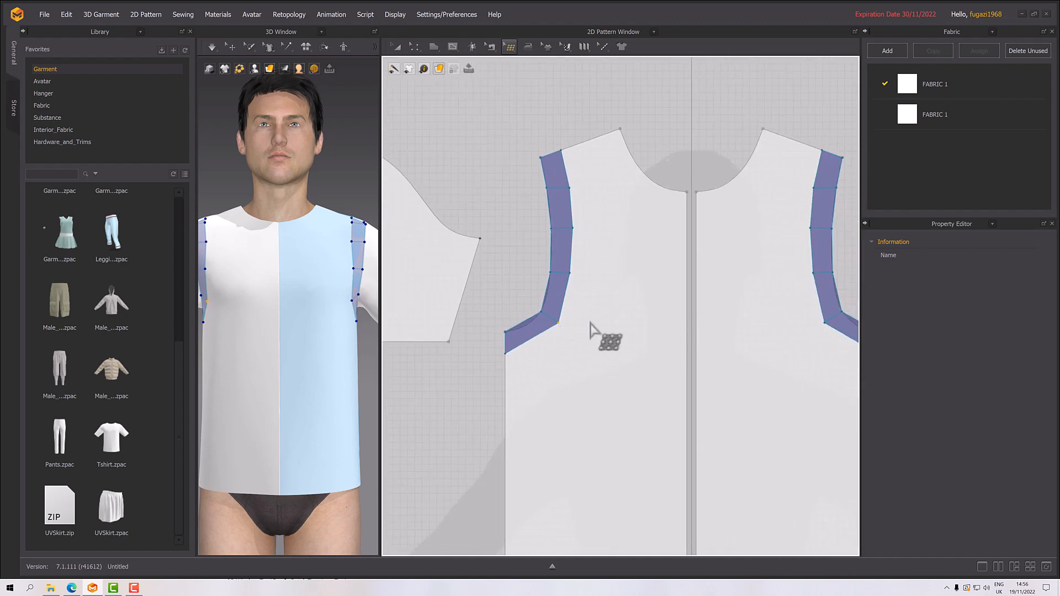
click(555, 171)
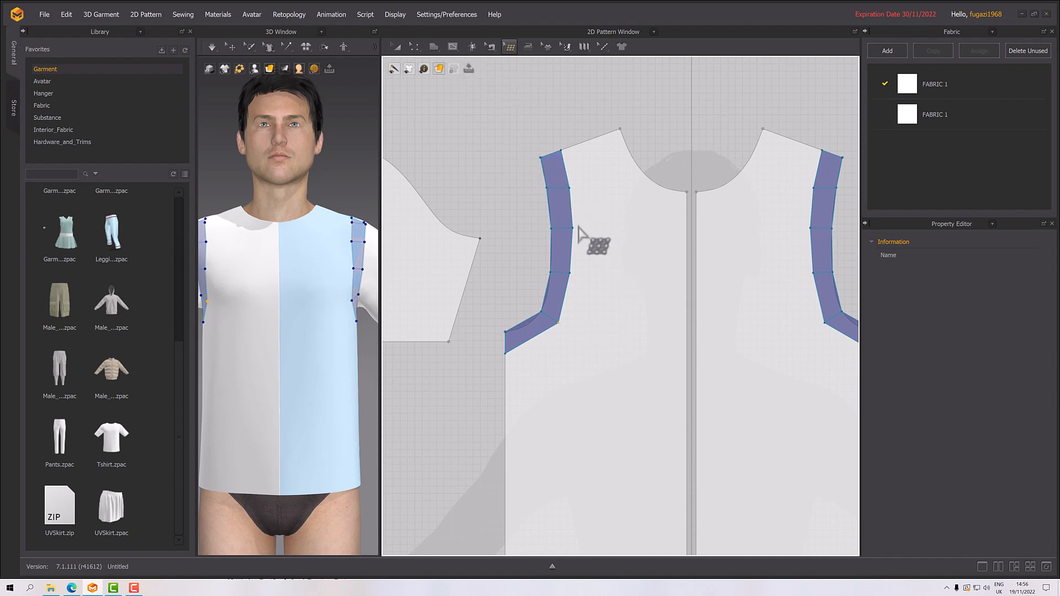
scroll(595, 231, up, 2)
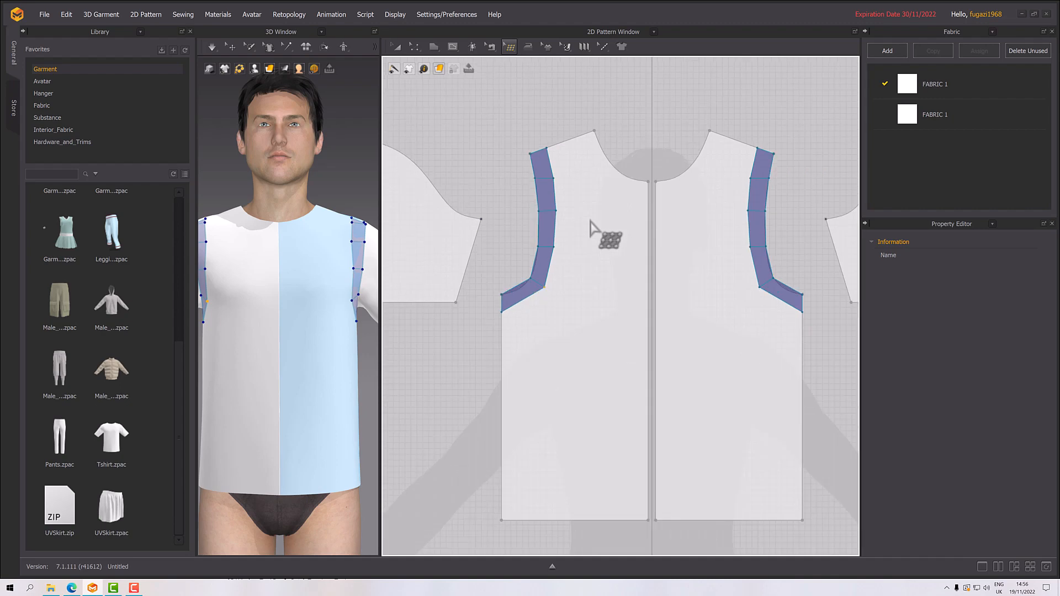
right_drag(618, 240, 633, 270)
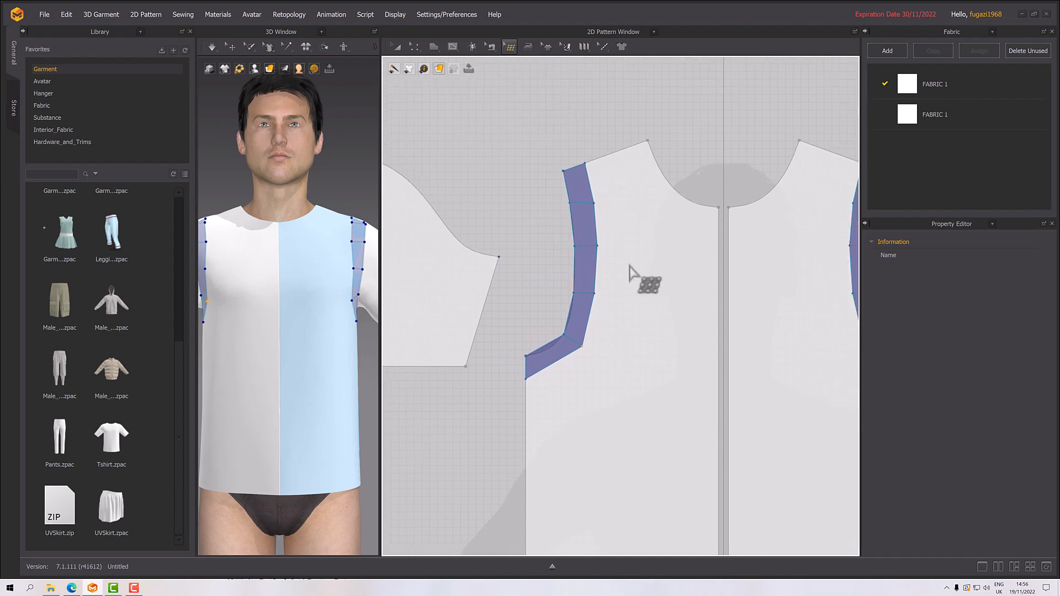
- Create a four-sided patch with Patch Topology between the front neckline, the centre front and the chest, using 5 subdivisions
click(508, 44)
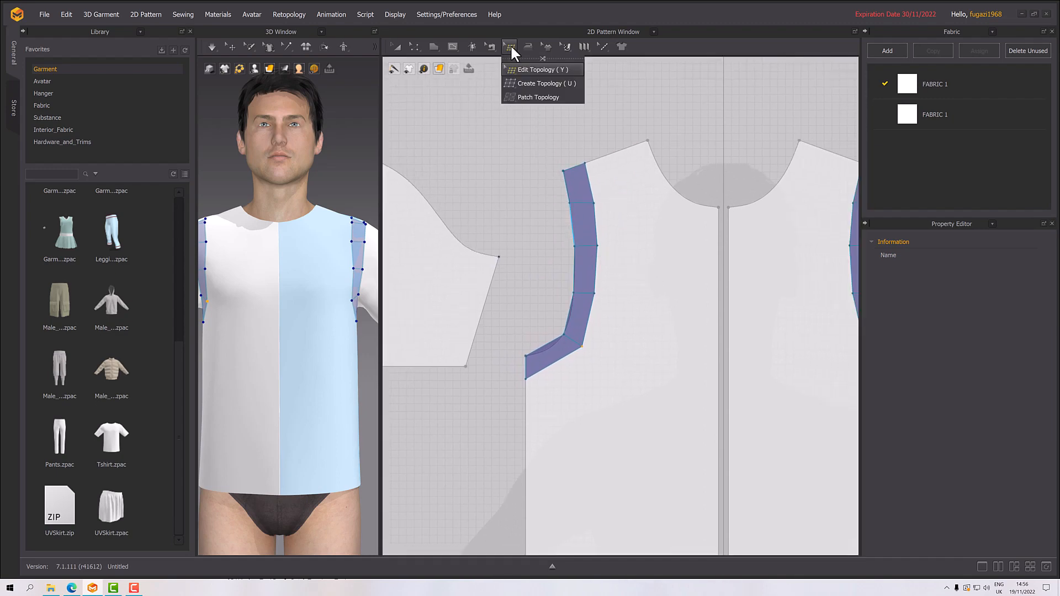
click(520, 96)
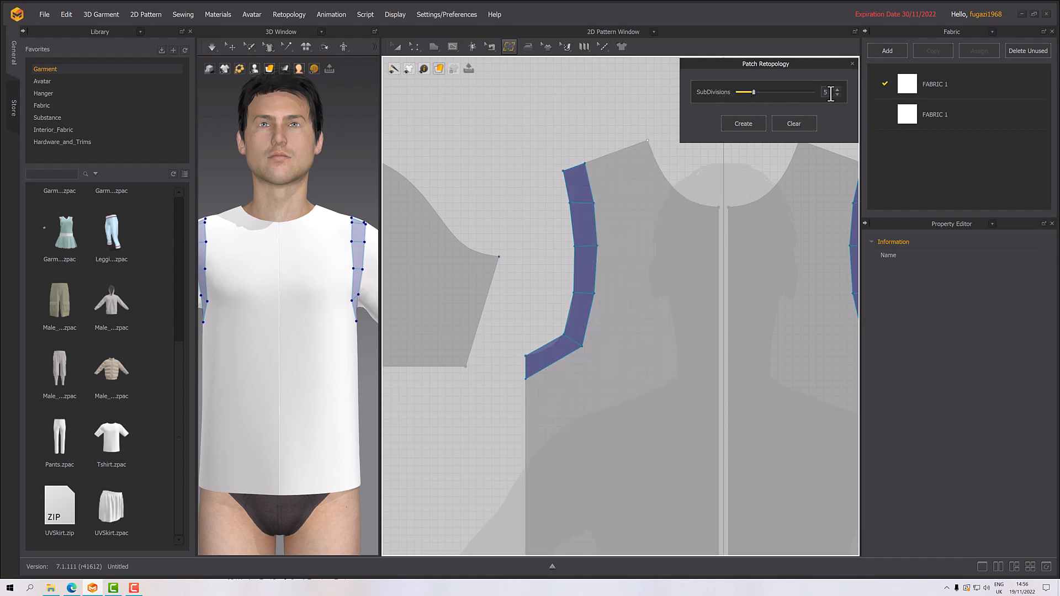
click(650, 148)
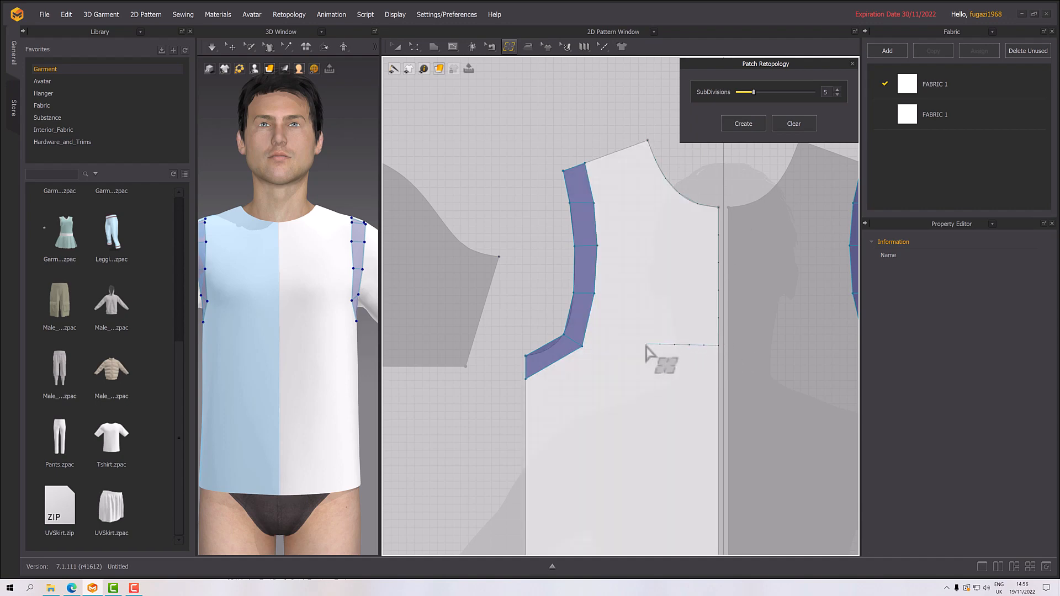
click(641, 344)
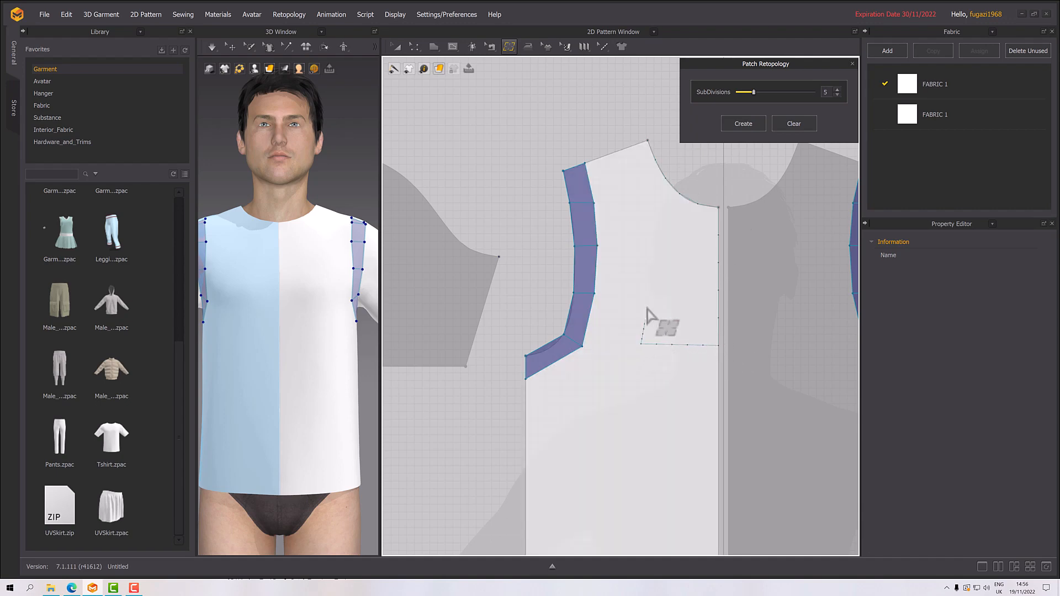
click(648, 142)
scroll(668, 266, down, 1)
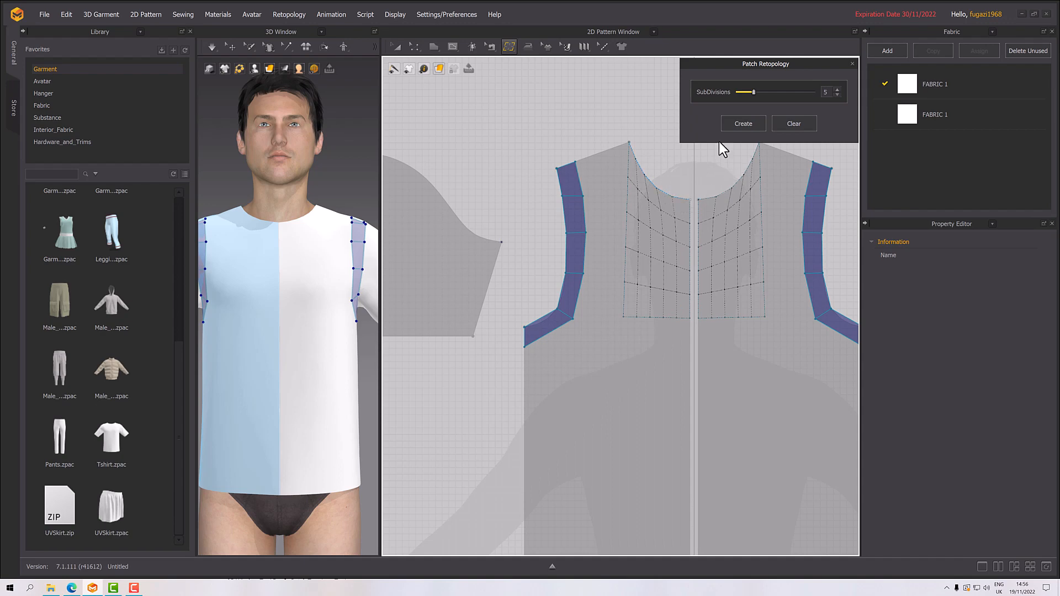
click(741, 124)
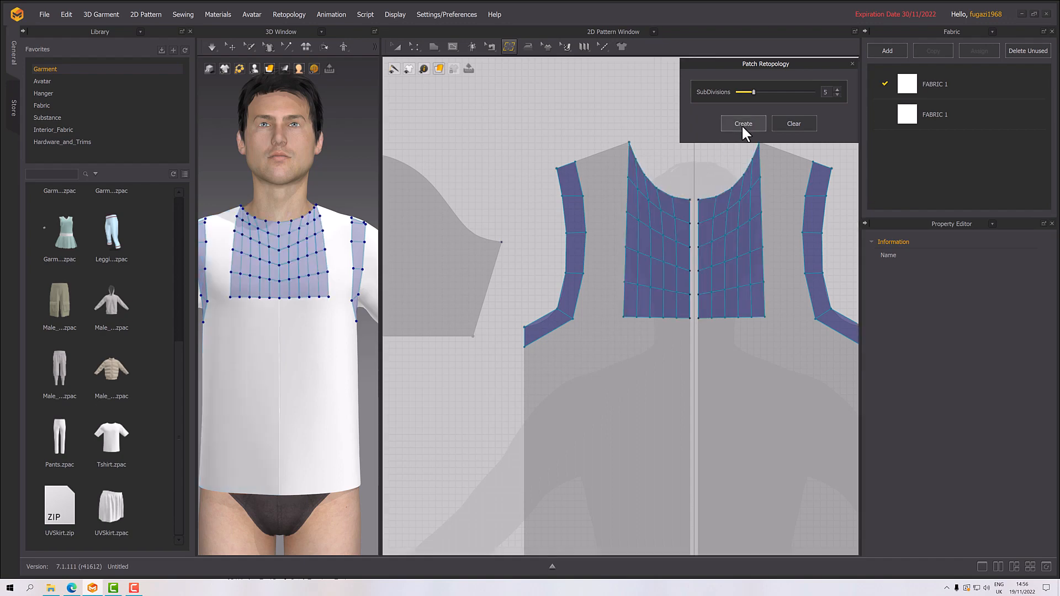
- Reshape the neck patch's outer side with Edit Topology, moving its top point onto the shoulder seam and the points below toward the armhole
click(508, 48)
click(514, 68)
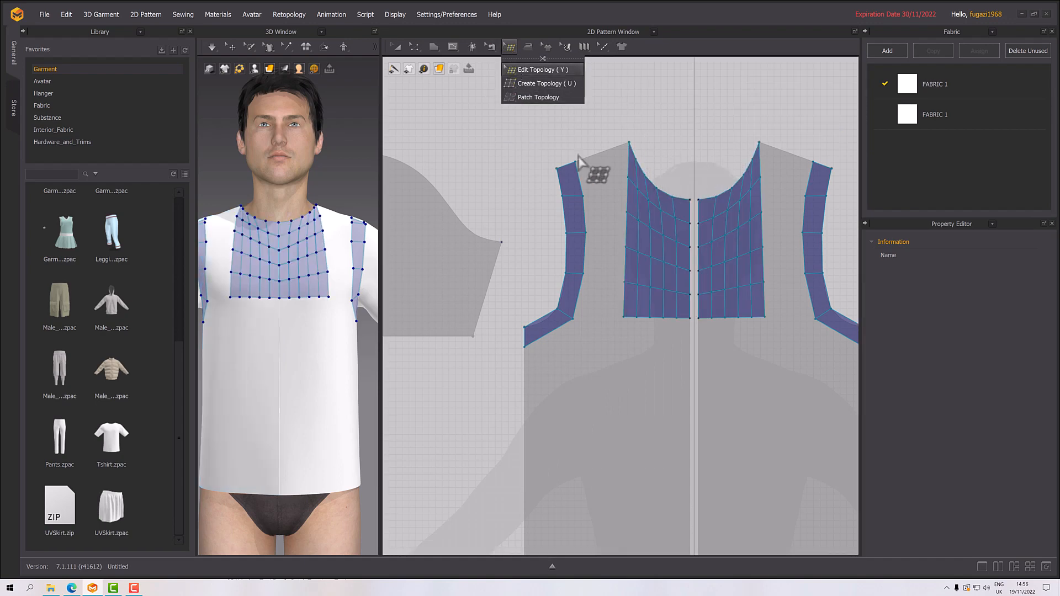
scroll(621, 174, up, 3)
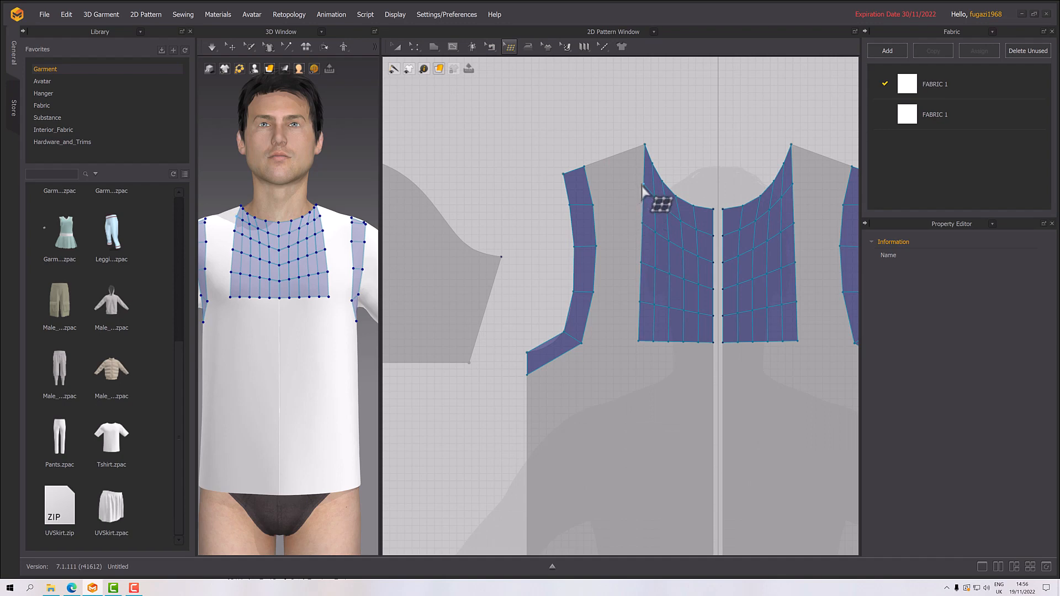
drag(642, 185, 621, 156)
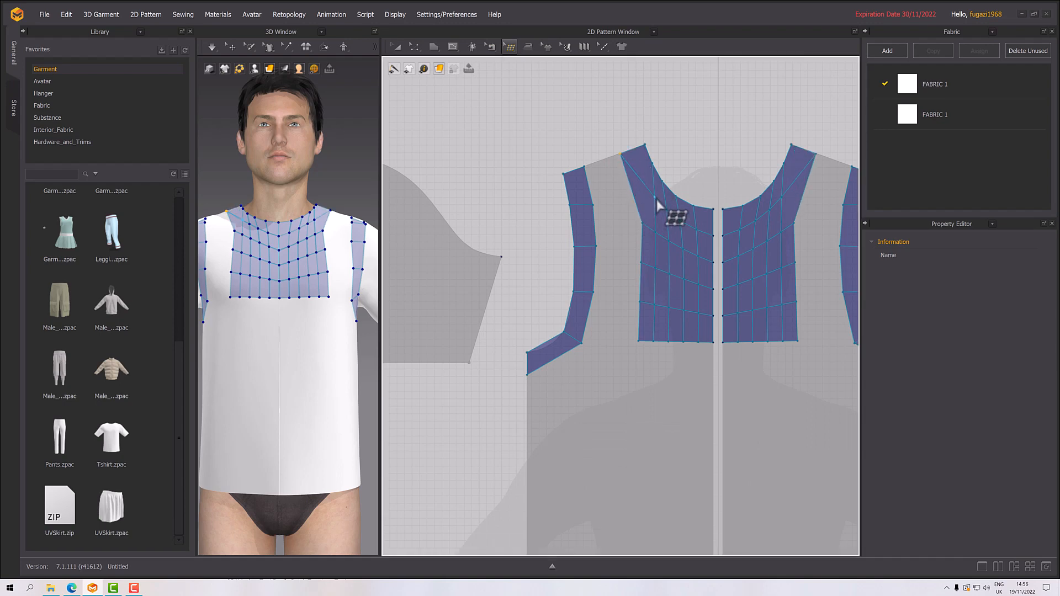
mouse_move(656, 198)
mouse_down()
mouse_move(644, 188)
mouse_move(666, 210)
mouse_move(657, 205)
mouse_up()
drag(643, 231, 643, 189)
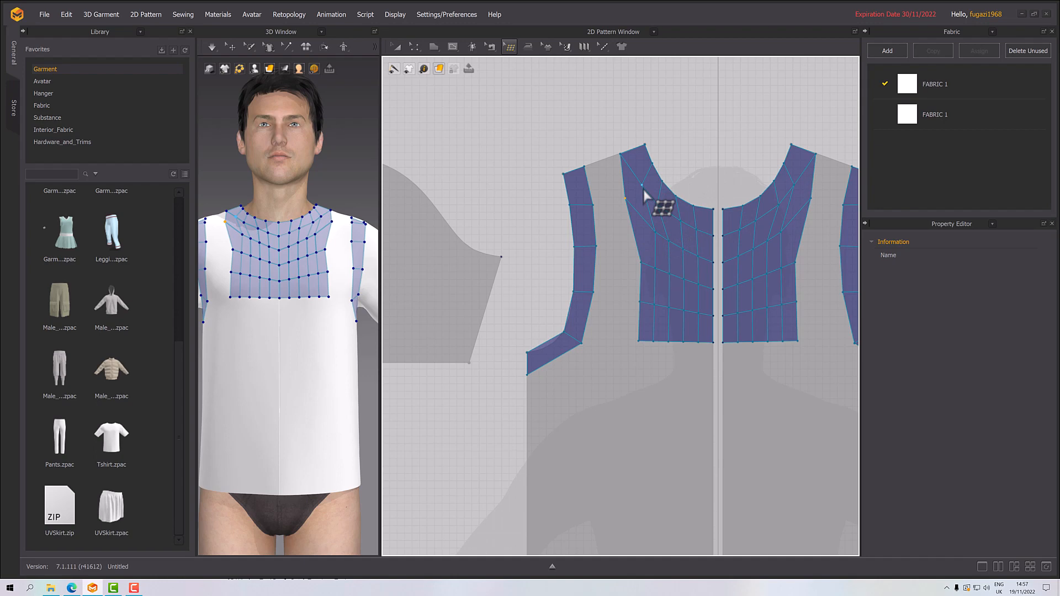
click(665, 251)
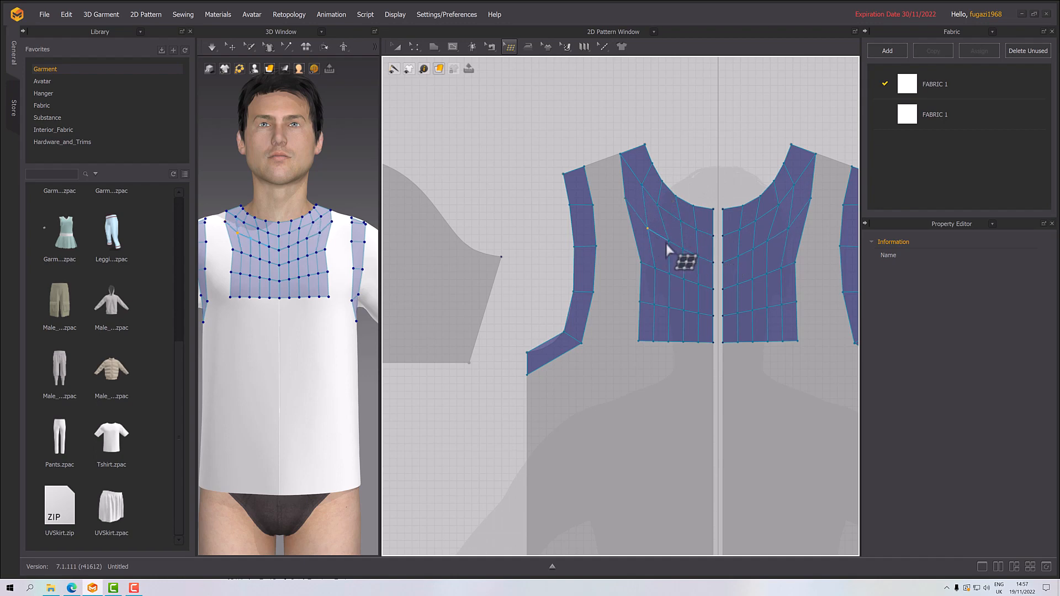
drag(647, 228, 632, 295)
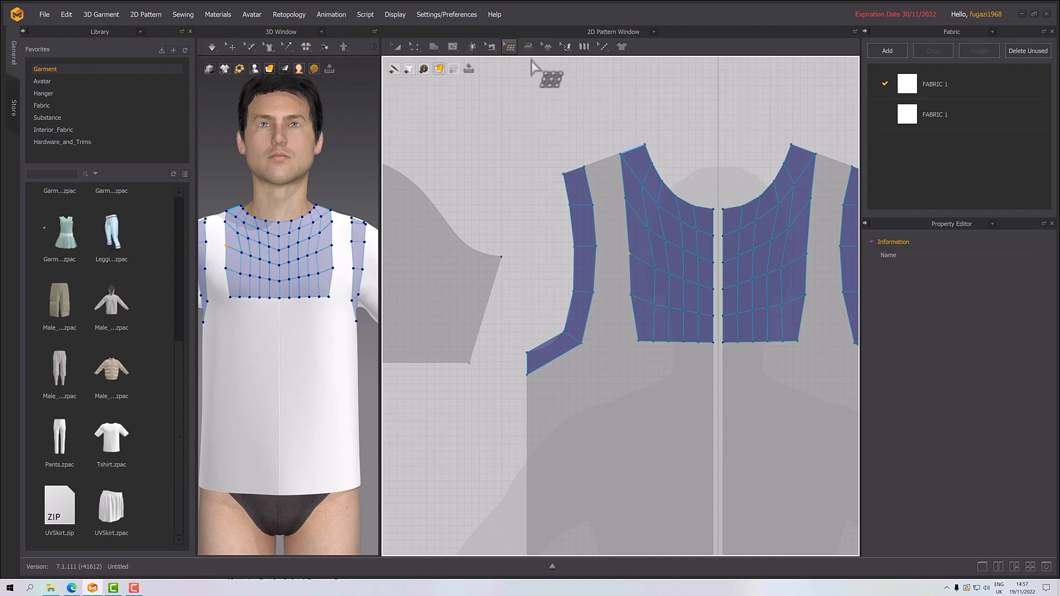
- Remove the neck patch's outermost column below the shoulder, leaving a narrow band along the neckline
click(509, 48)
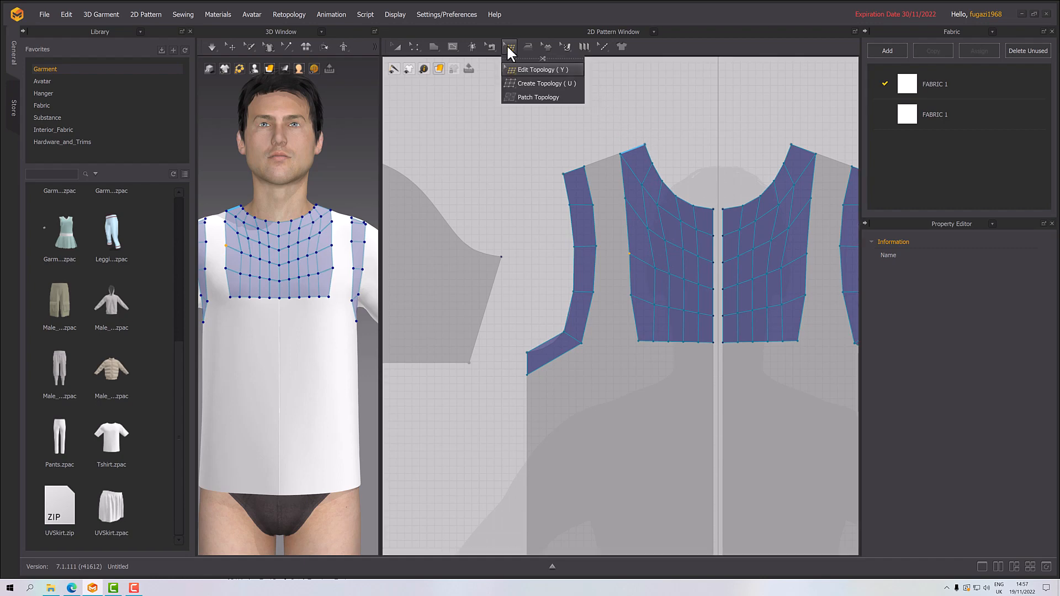
click(634, 204)
drag(633, 201, 640, 323)
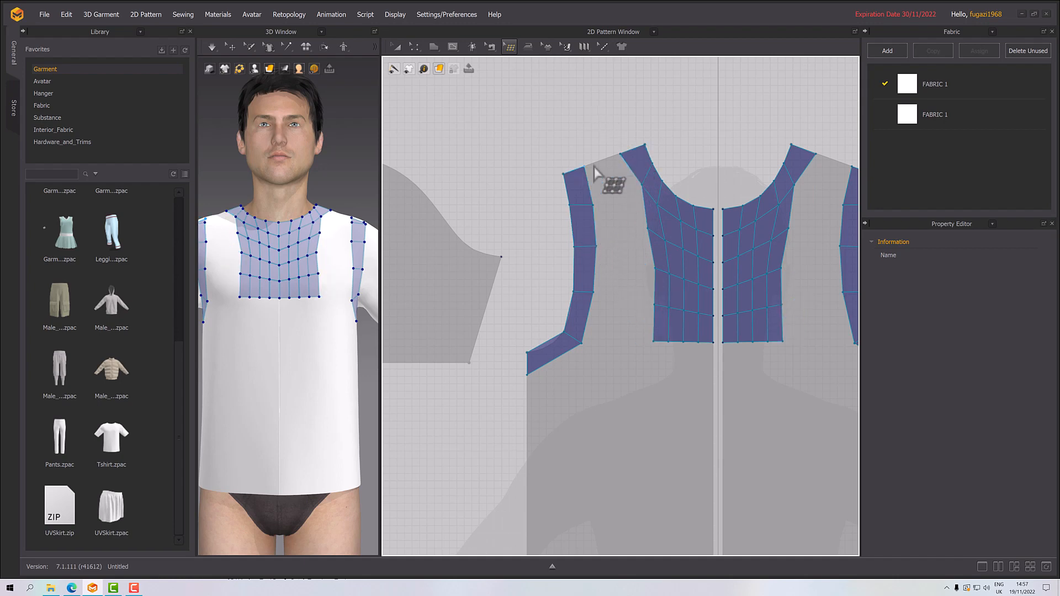
- Join the armhole strip to the neck patch at the shoulder with Create Topology, adding a cross edge just below the seam
click(508, 47)
click(527, 81)
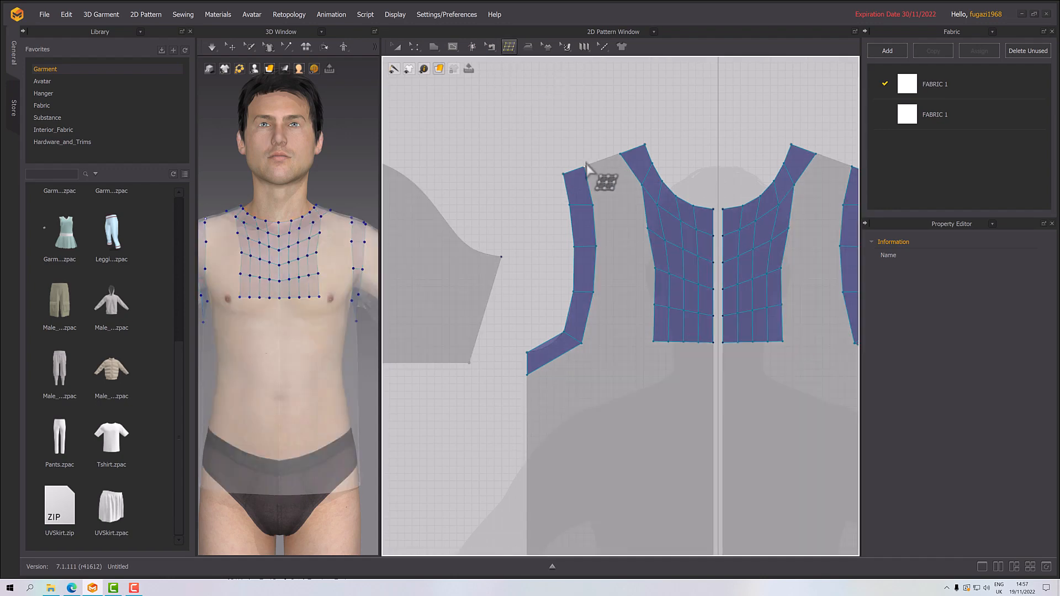
click(586, 165)
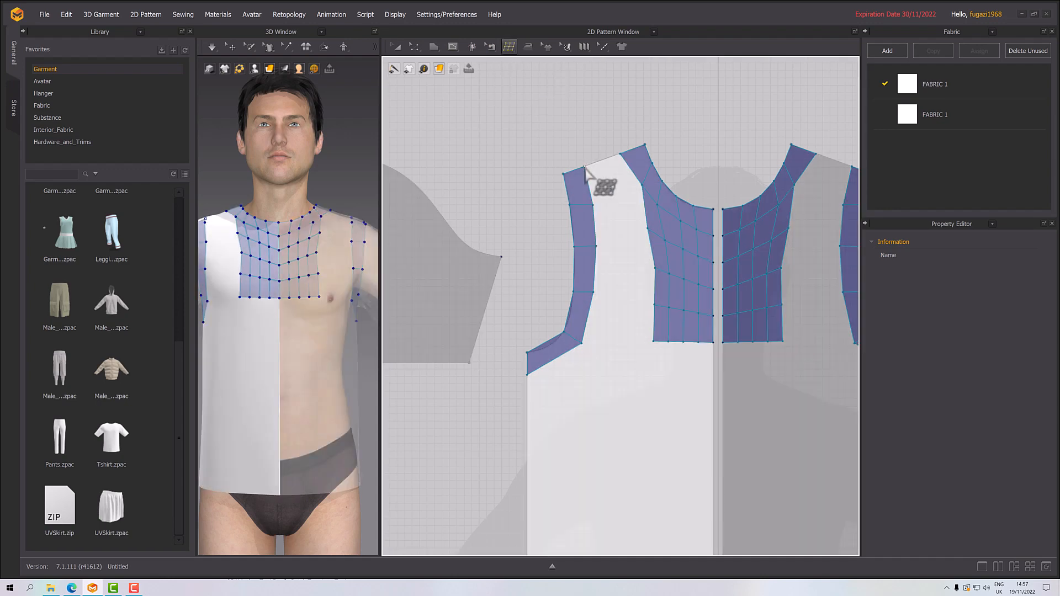
click(592, 204)
click(641, 186)
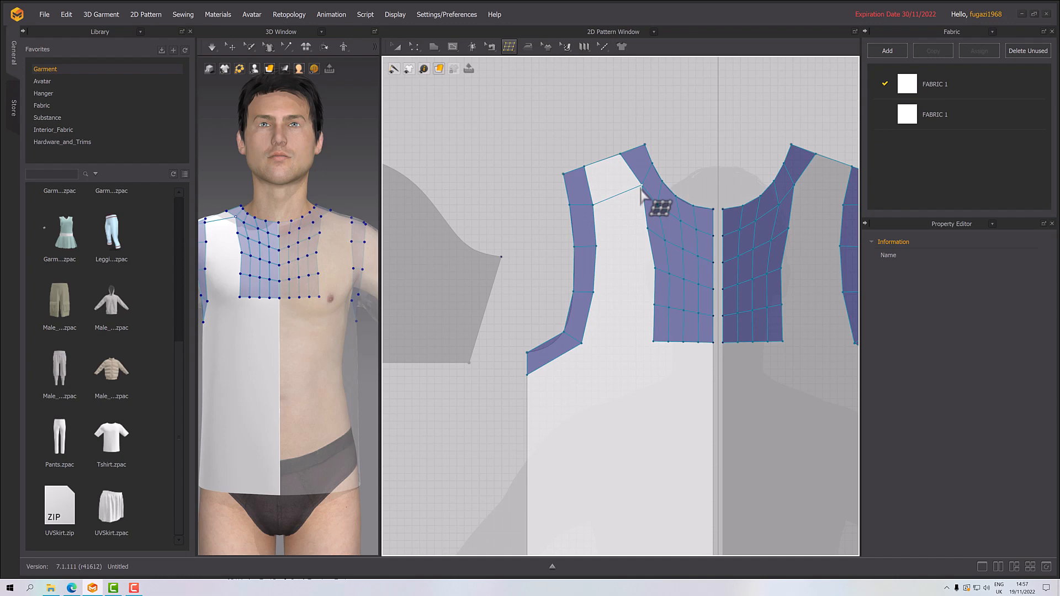
- Add three more cross edges between the armhole strip and the neck patch, down to the strip's lower corner
click(596, 245)
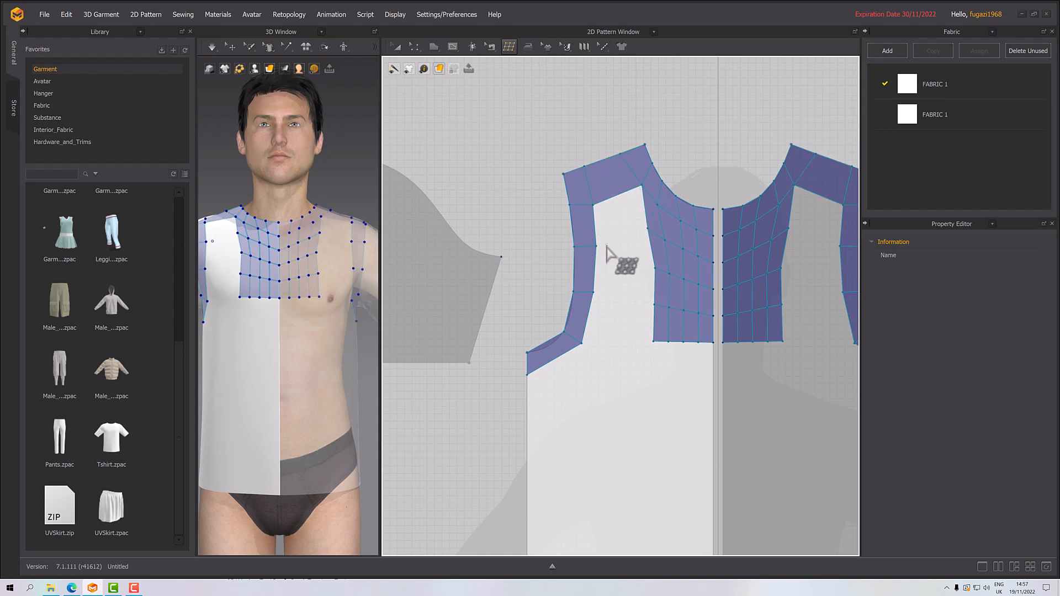
click(648, 229)
click(612, 290)
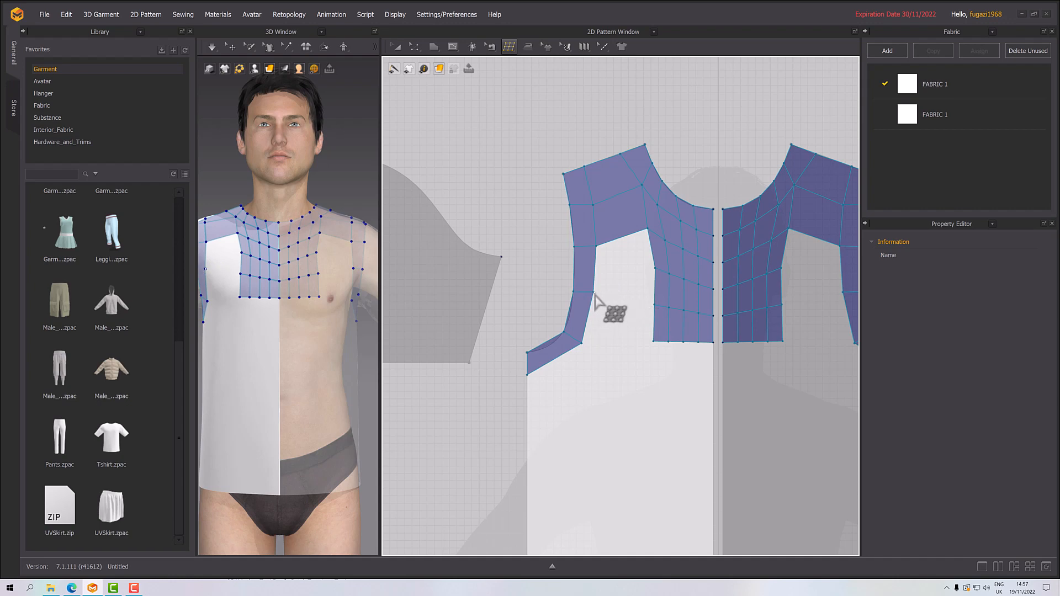
click(654, 270)
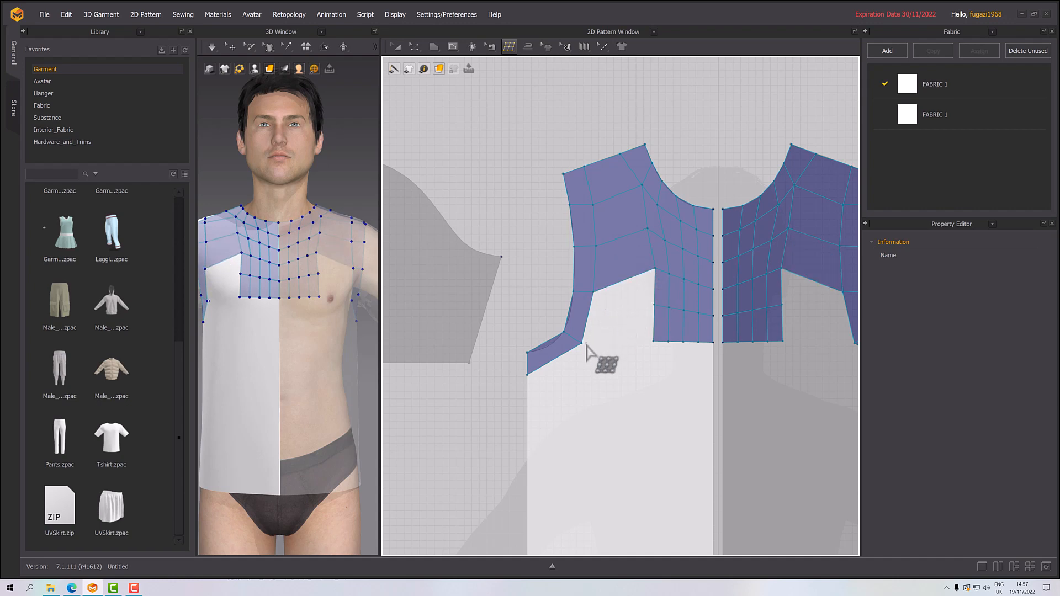
click(582, 344)
click(655, 305)
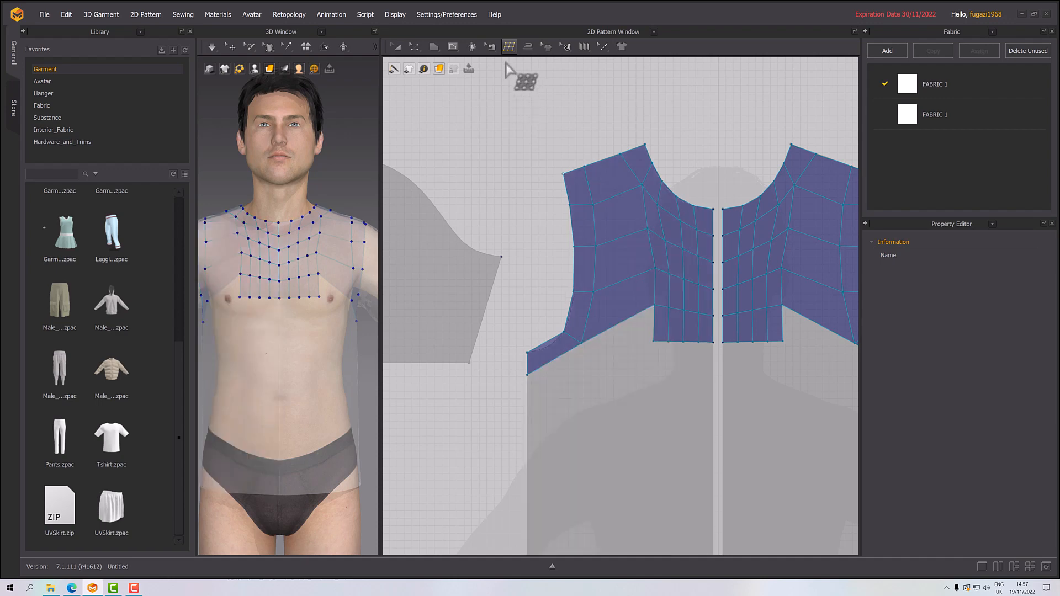
- Extend the topology below the armhole with a quad at the side seam and another reaching the neck patch's lower outer corner
mouse_move(504, 46)
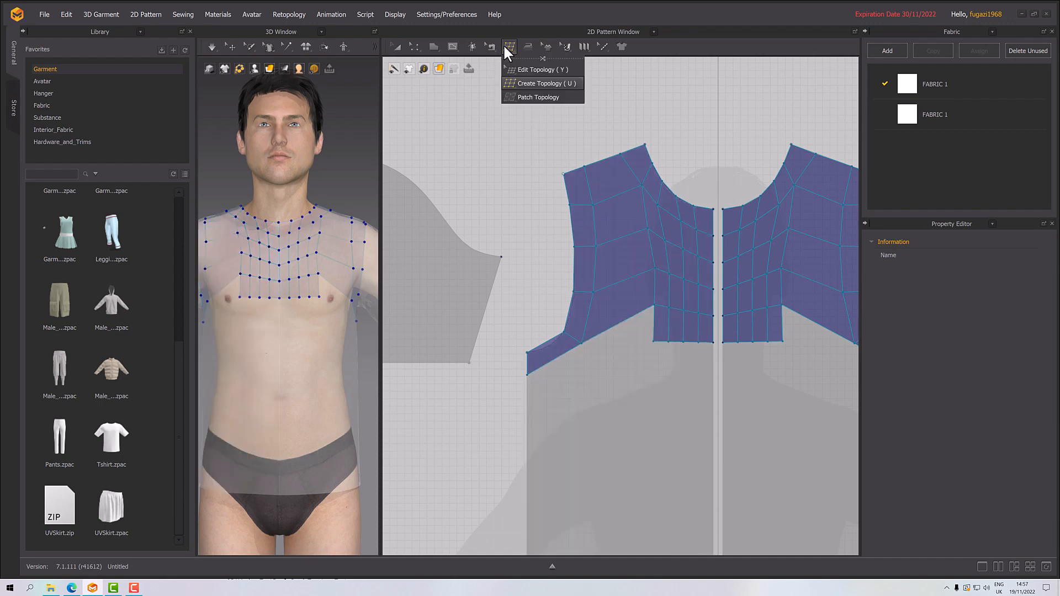
click(527, 82)
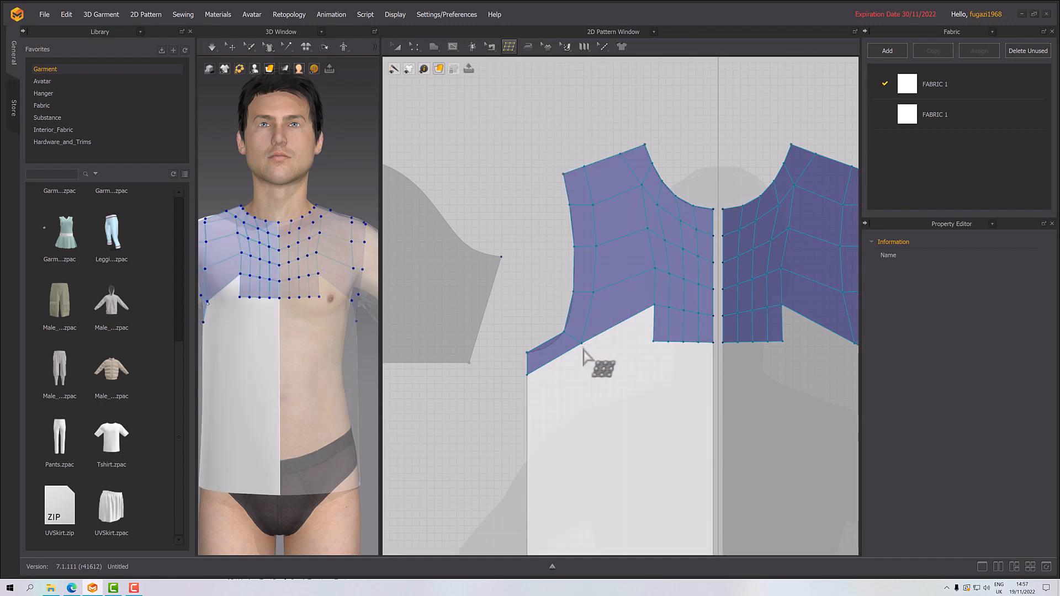
click(582, 347)
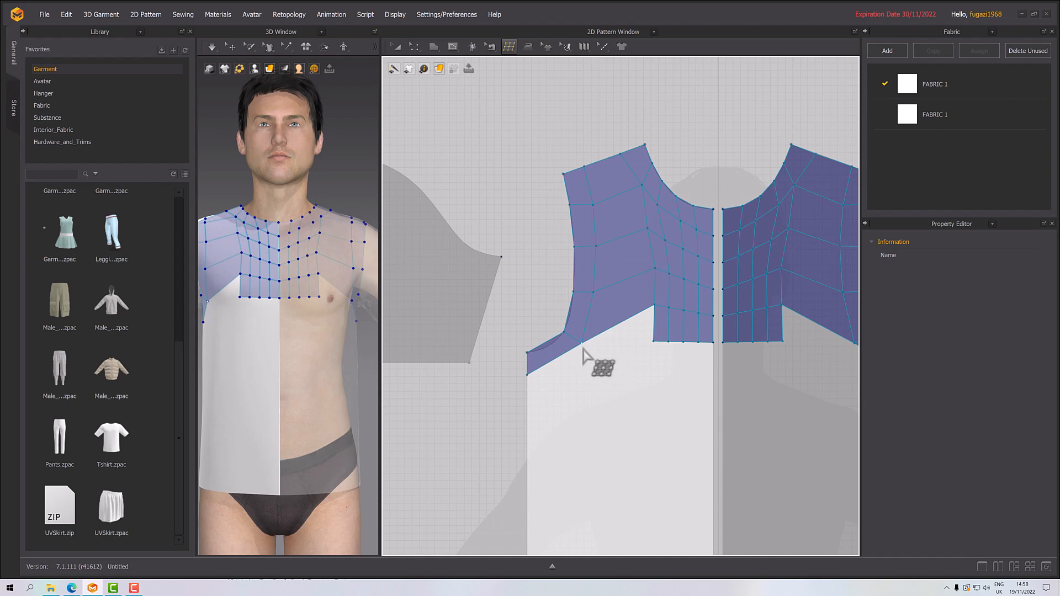
click(582, 344)
click(583, 378)
click(527, 398)
click(527, 375)
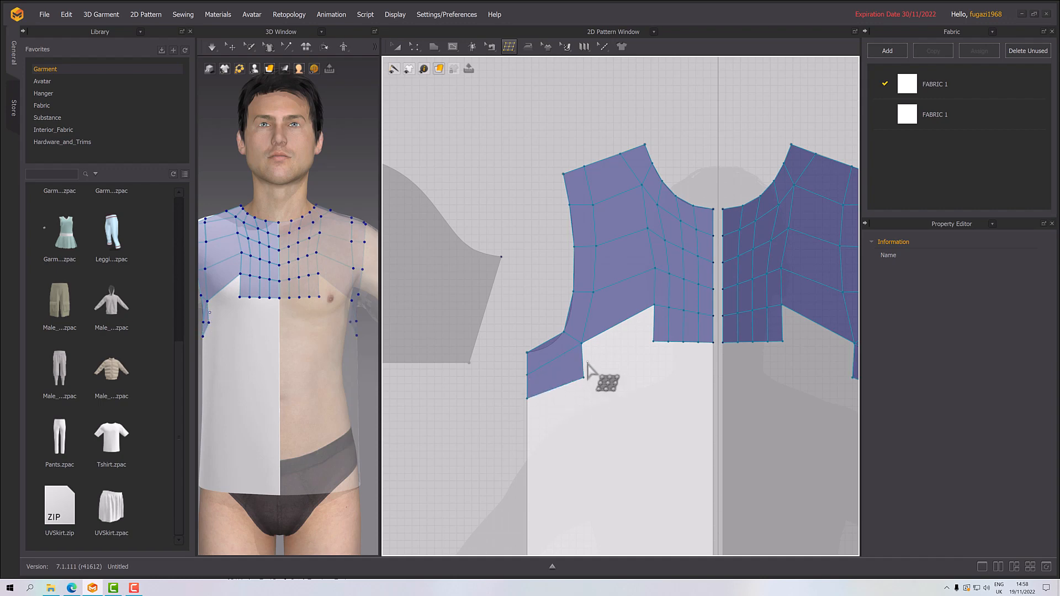
click(583, 378)
click(653, 343)
scroll(603, 382, down, 1)
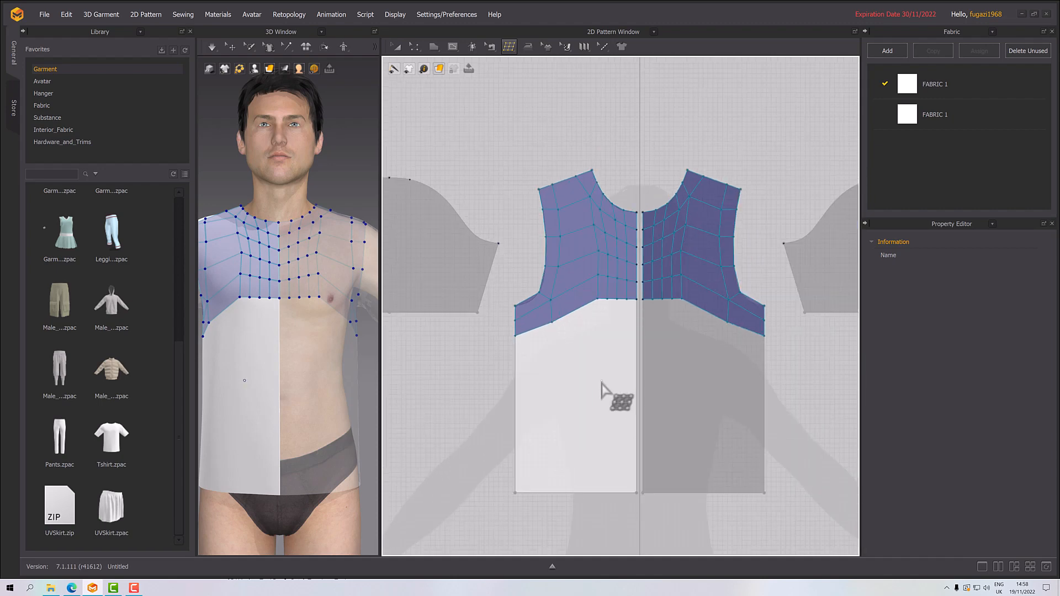
scroll(585, 366, down, 2)
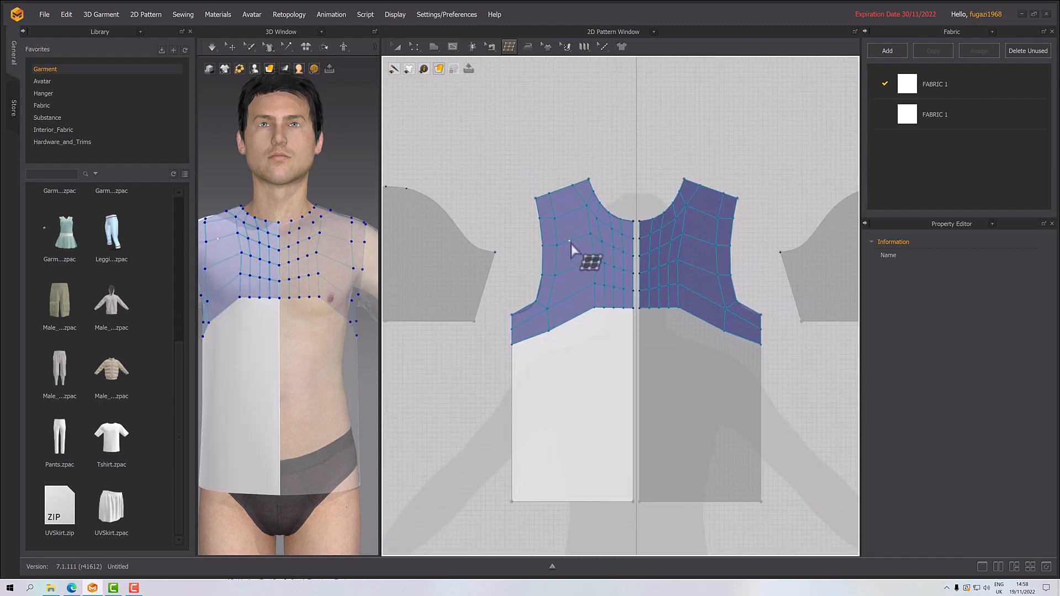
- Even out the chest grid with Edit Topology, shifting the neck patch's outer points toward the armhole and lowering its bottom edge points
mouse_move(508, 49)
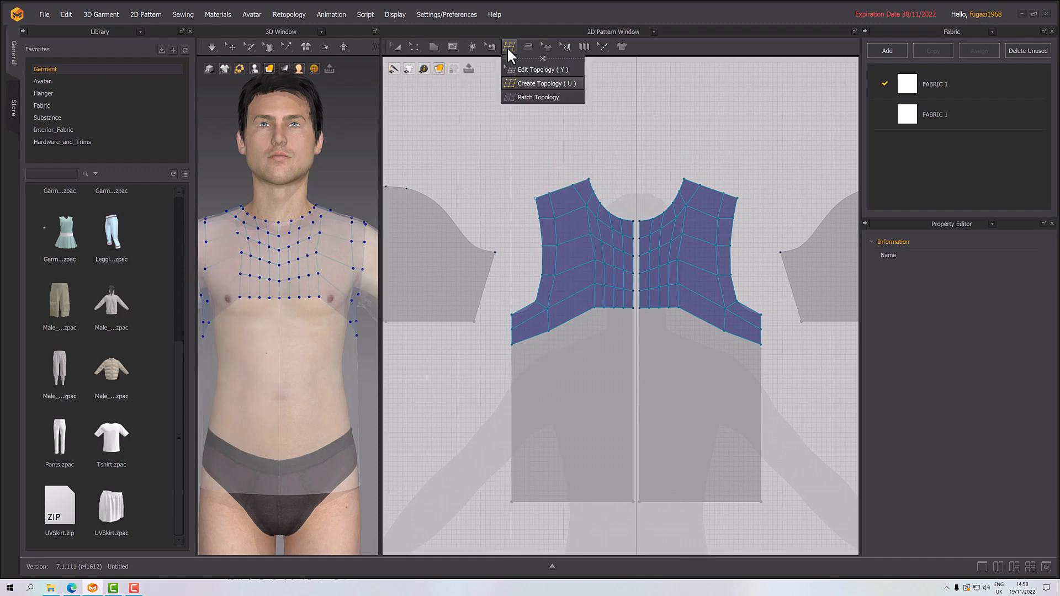
click(522, 69)
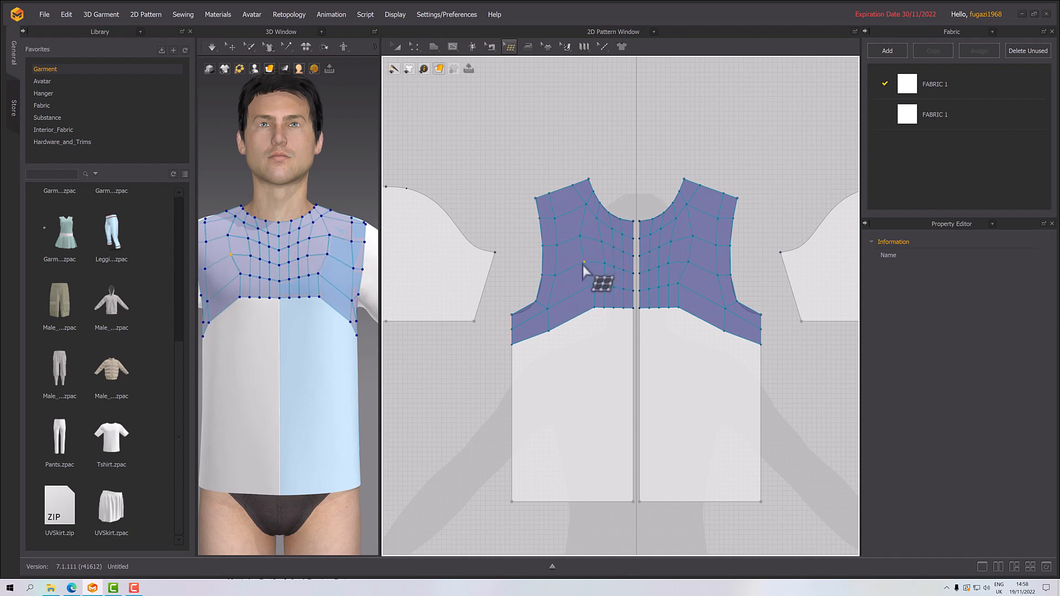
mouse_move(585, 290)
mouse_down()
mouse_move(585, 314)
mouse_move(623, 314)
mouse_up()
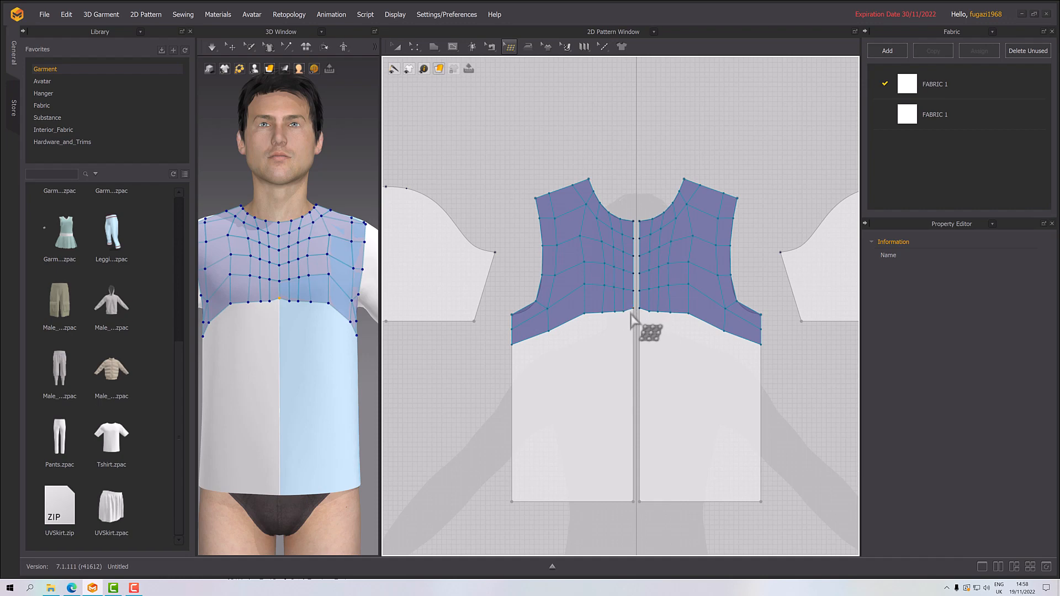
scroll(620, 324, up, 1)
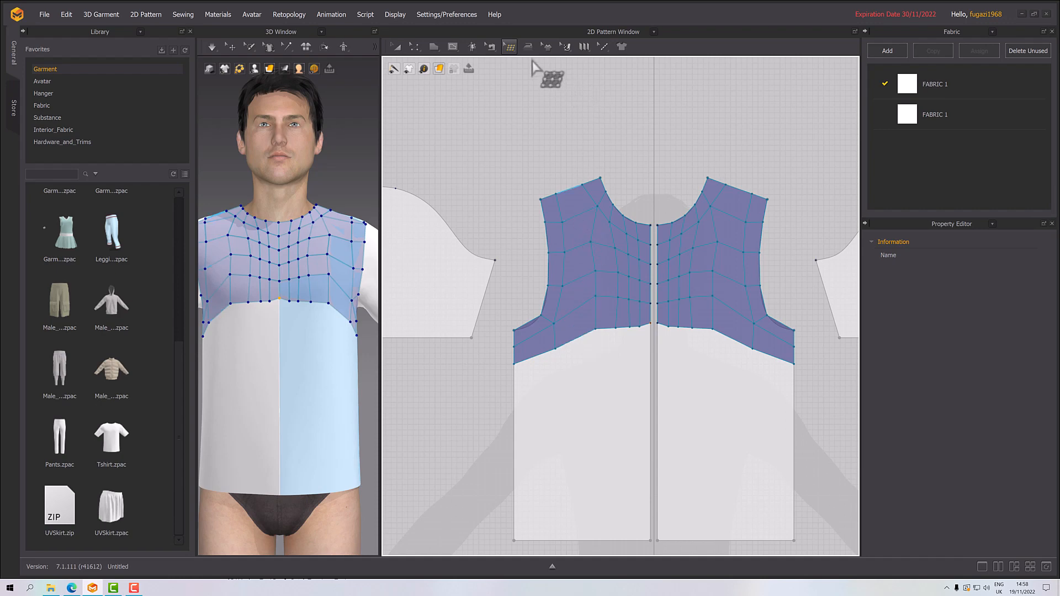
- Subdivide the chest grid with Create Topology, adding further rows and columns of edges from the armhole to the centre front
click(511, 47)
click(526, 79)
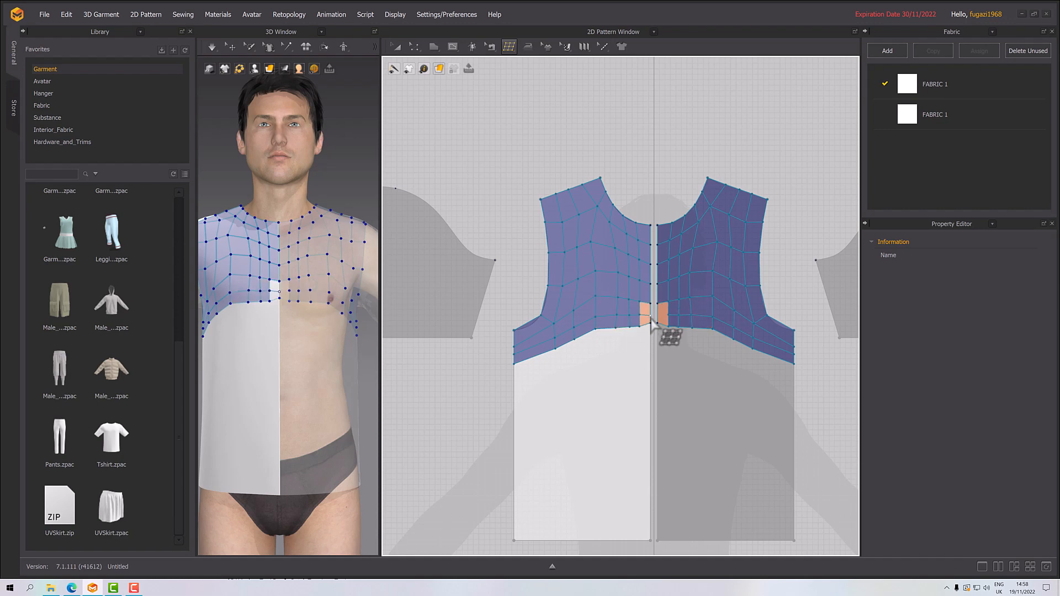
scroll(561, 380, up, 1)
scroll(561, 381, down, 2)
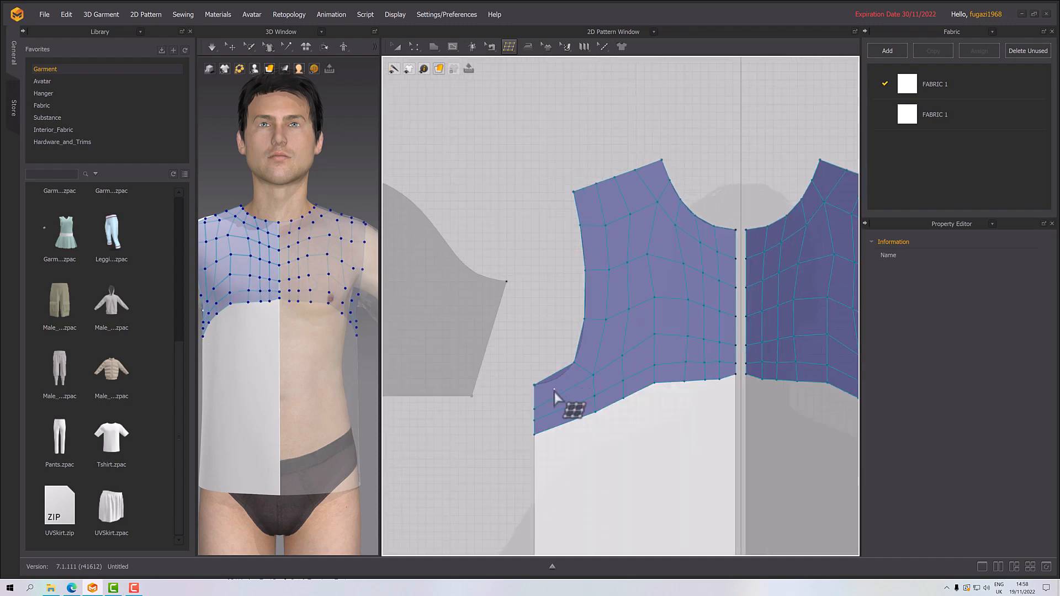
- Add a vertical edge through the under-armhole quads midway between the side seam and the armhole strip's corner
middle_drag(554, 391, 516, 344)
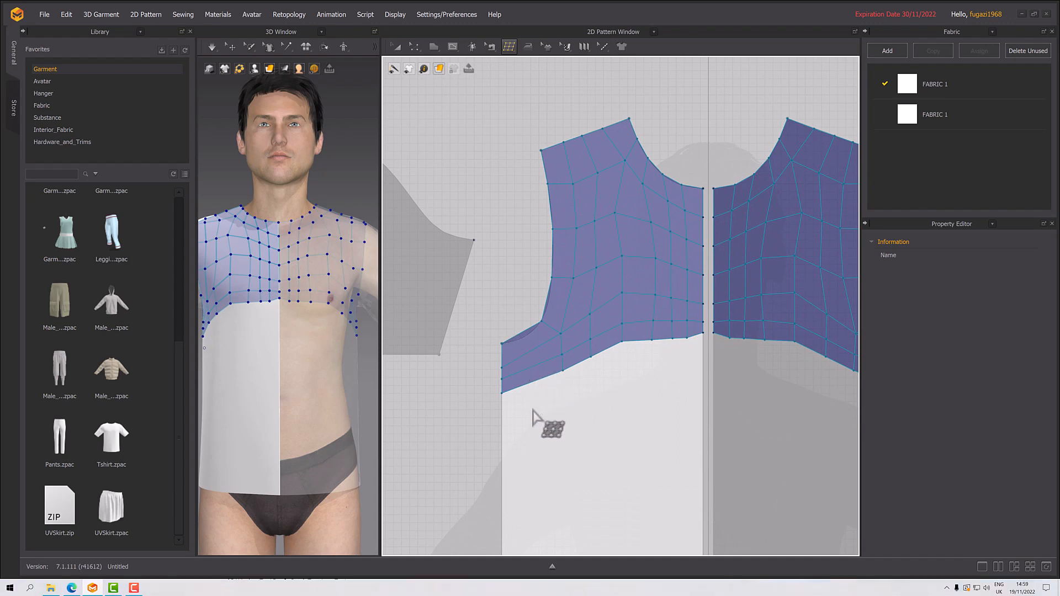
click(526, 333)
click(528, 355)
click(508, 46)
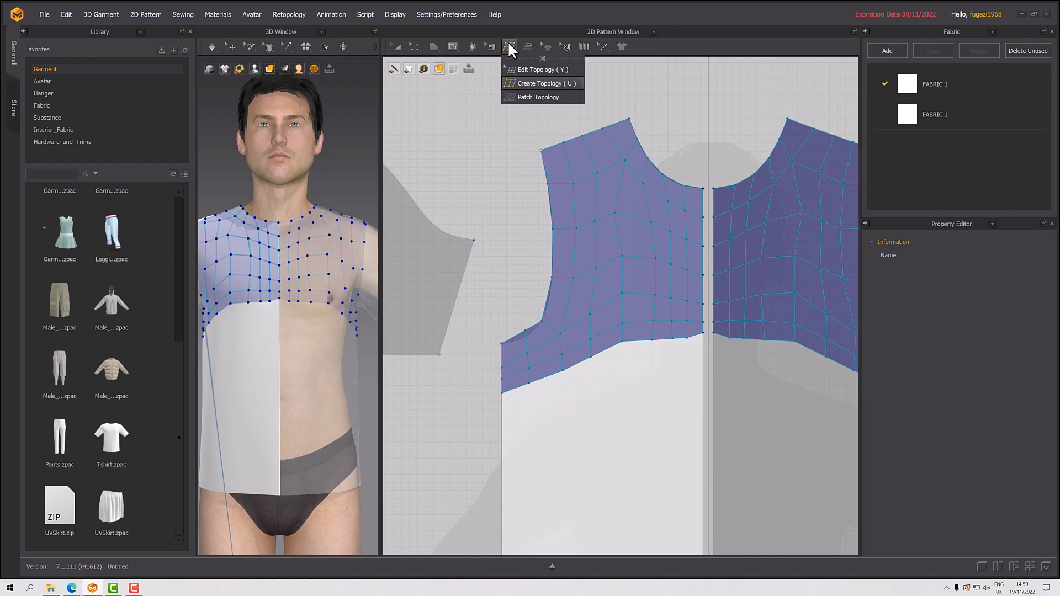
- Nudge the inner grid point below the armhole slightly up toward the chest with Edit Topology
click(528, 69)
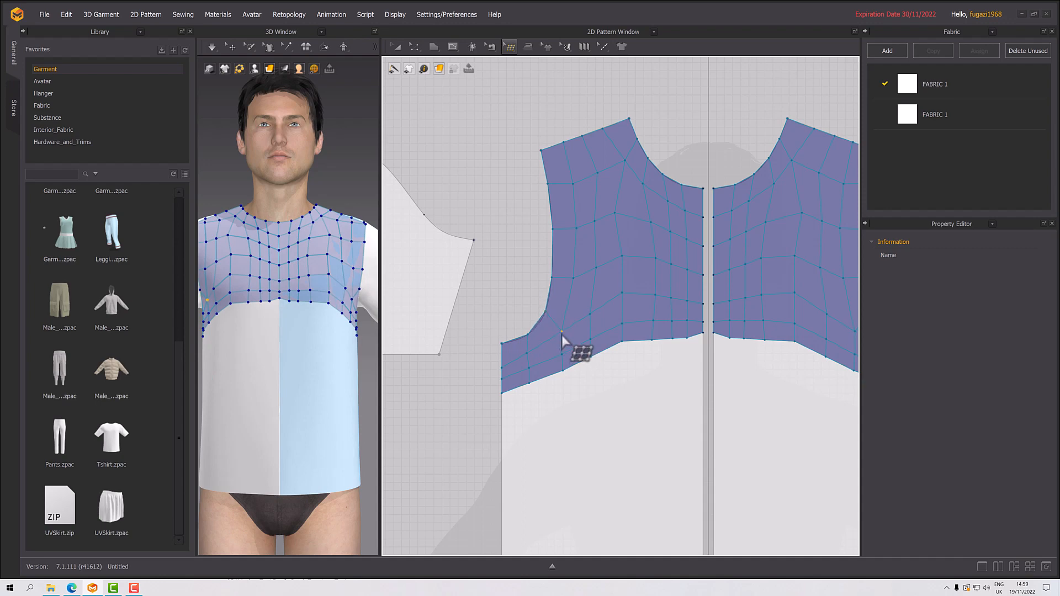
drag(561, 333, 565, 327)
scroll(570, 331, down, 3)
scroll(570, 332, up, 2)
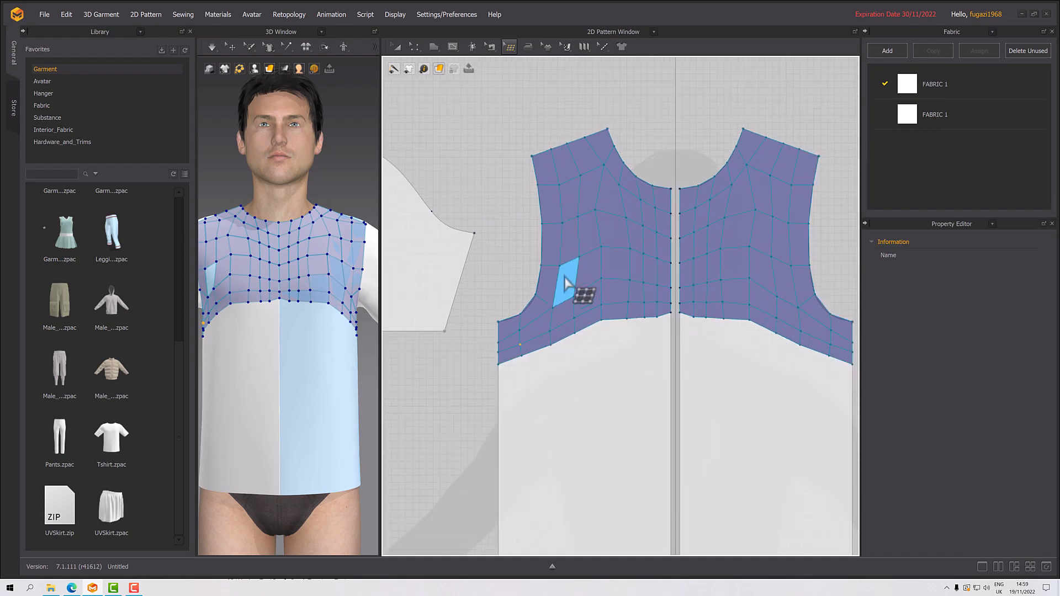
- Create a Patch Topology grid with 8 subdivisions on the lower front, bounded by a line from centre front to side seam below the chest grid
middle_drag(595, 326, 588, 347)
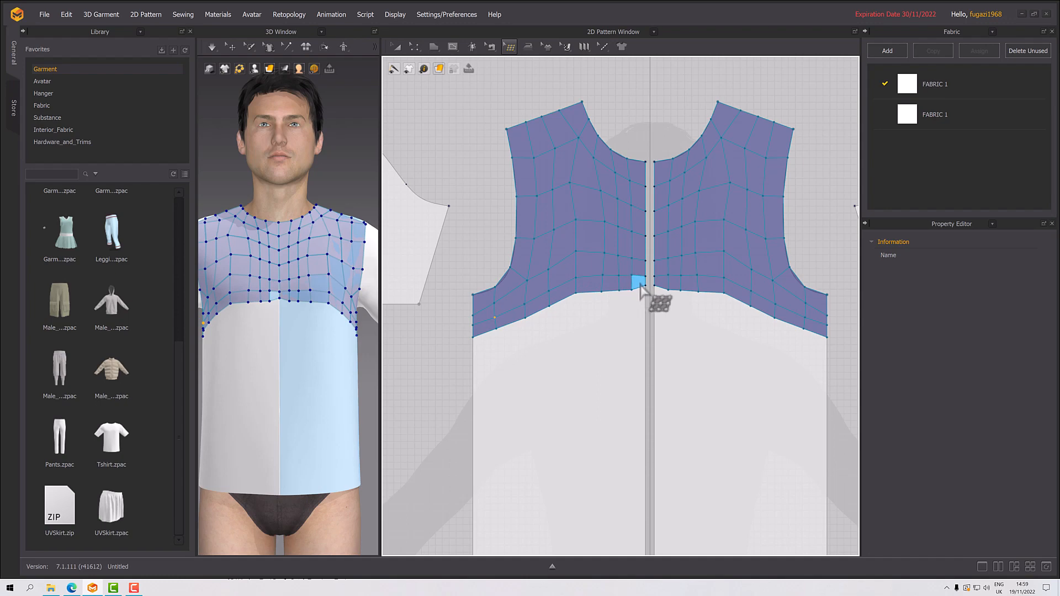
click(509, 48)
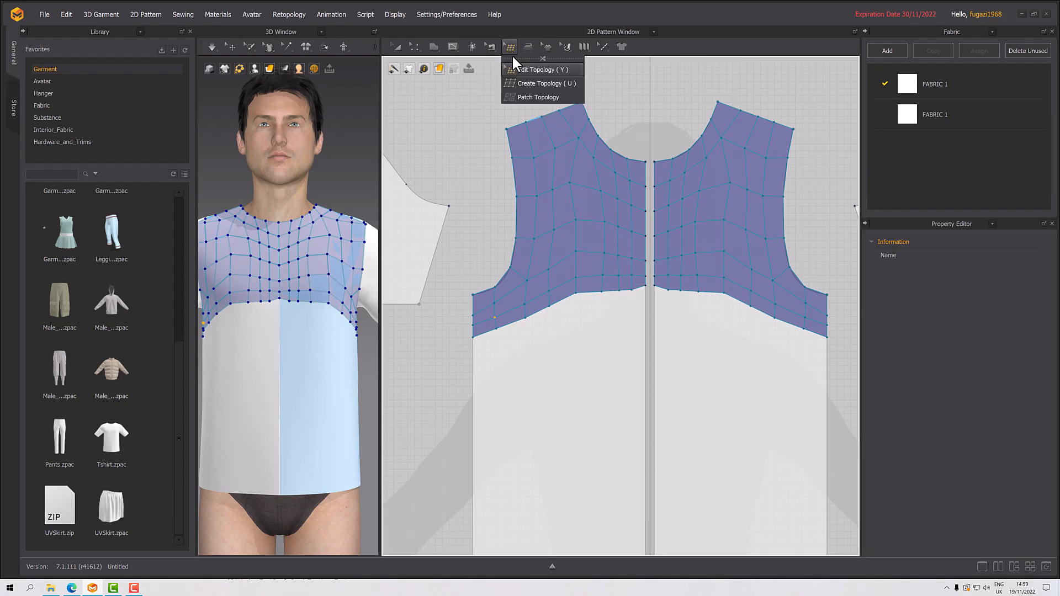
click(529, 98)
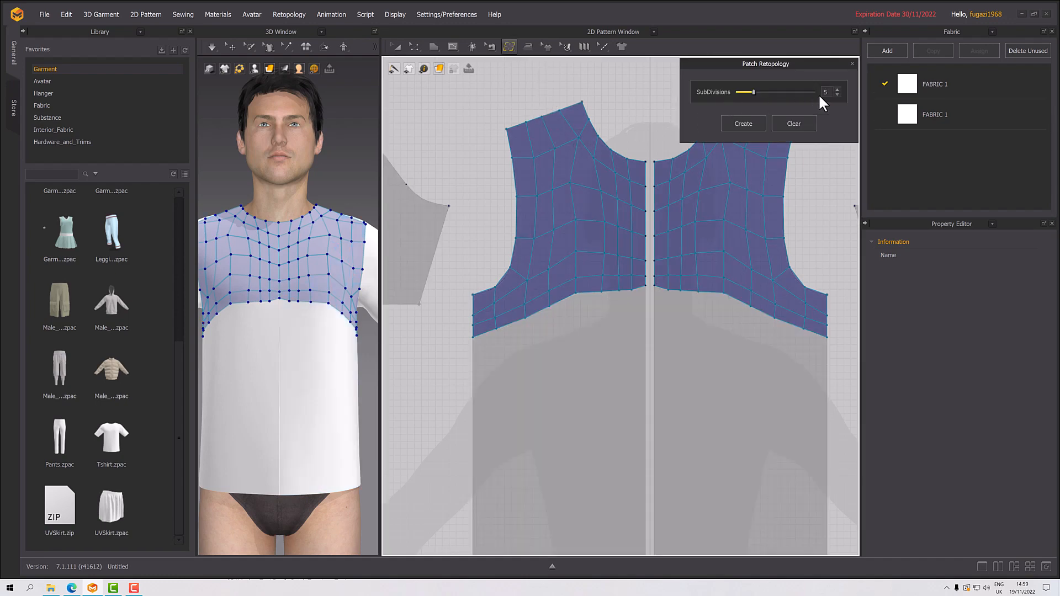
click(837, 89)
click(837, 89)
click(838, 89)
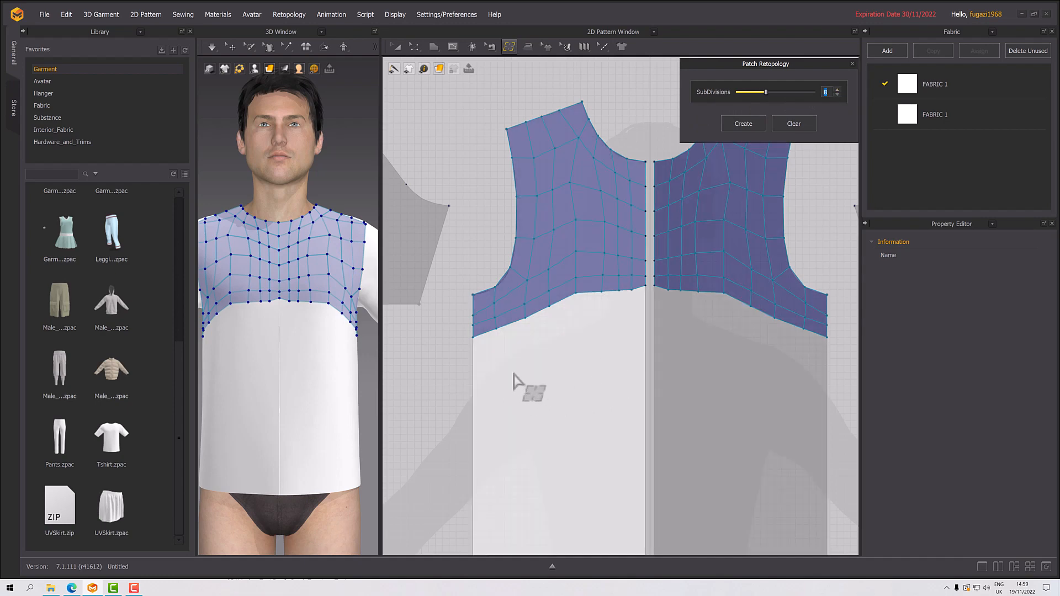
middle_drag(515, 375, 509, 301)
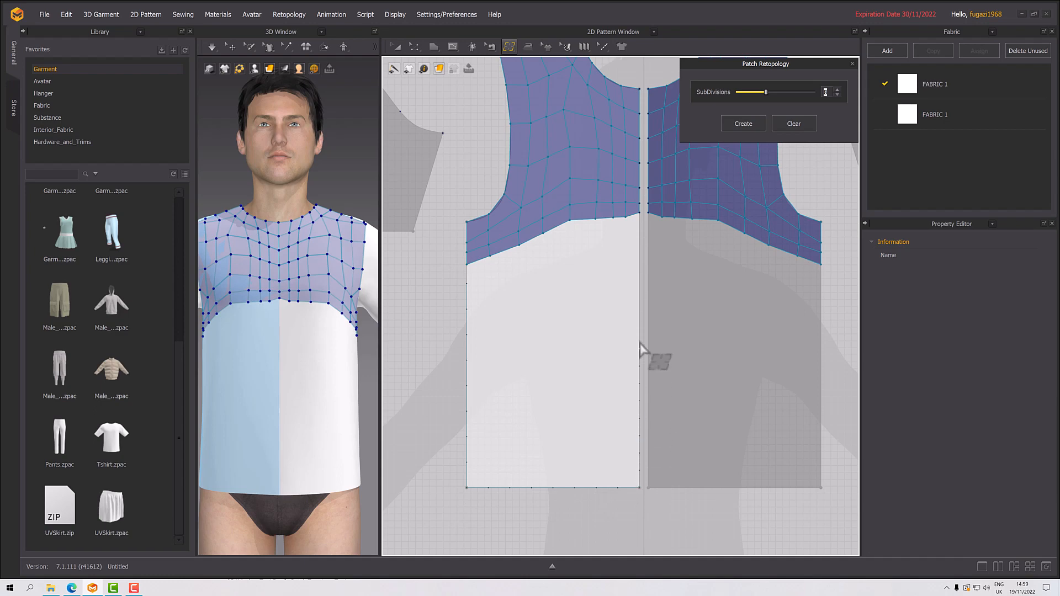
click(639, 273)
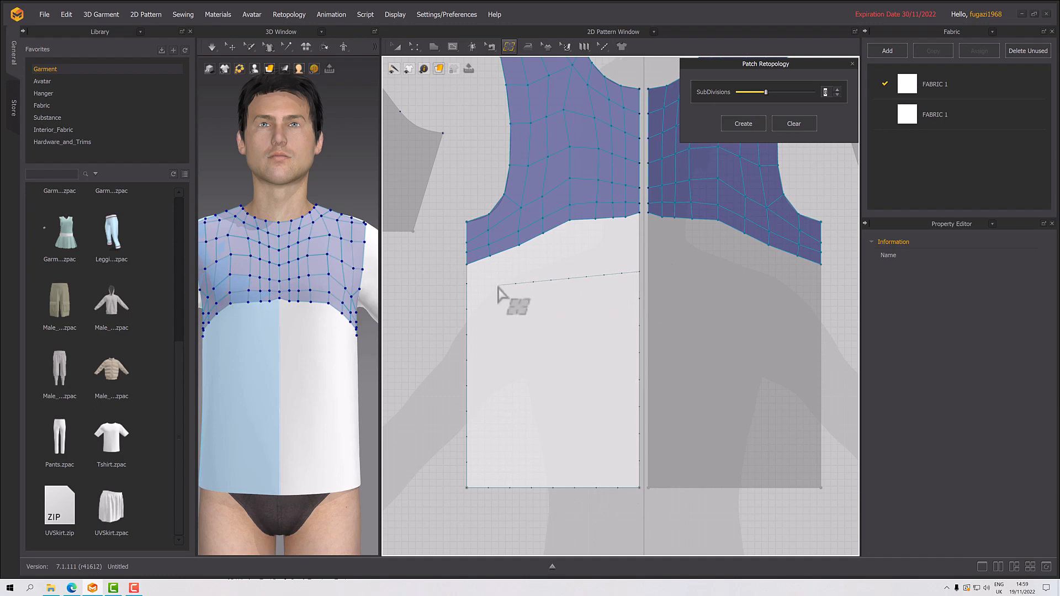
click(468, 283)
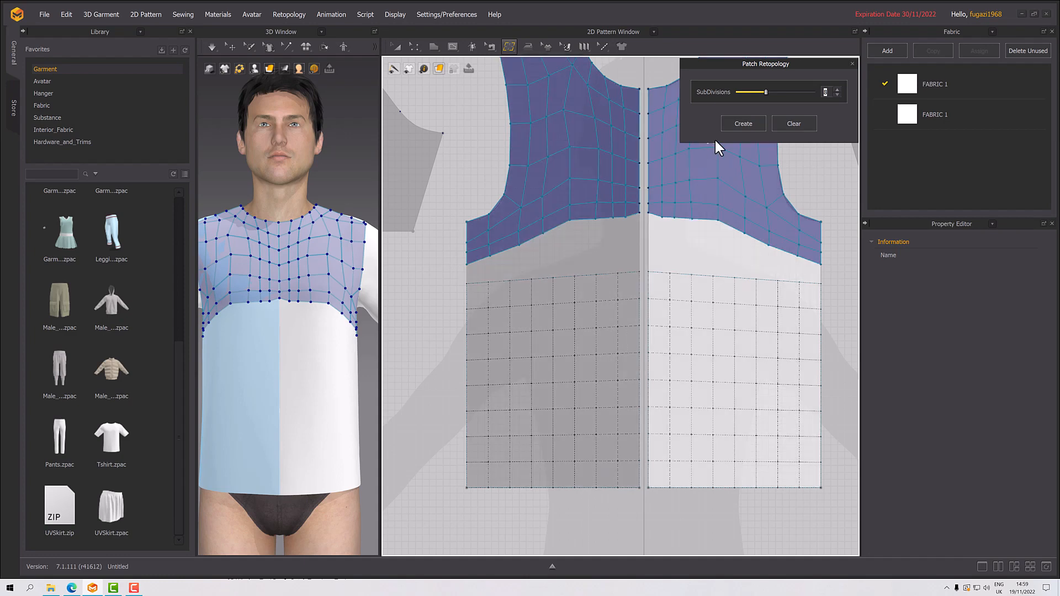
click(742, 123)
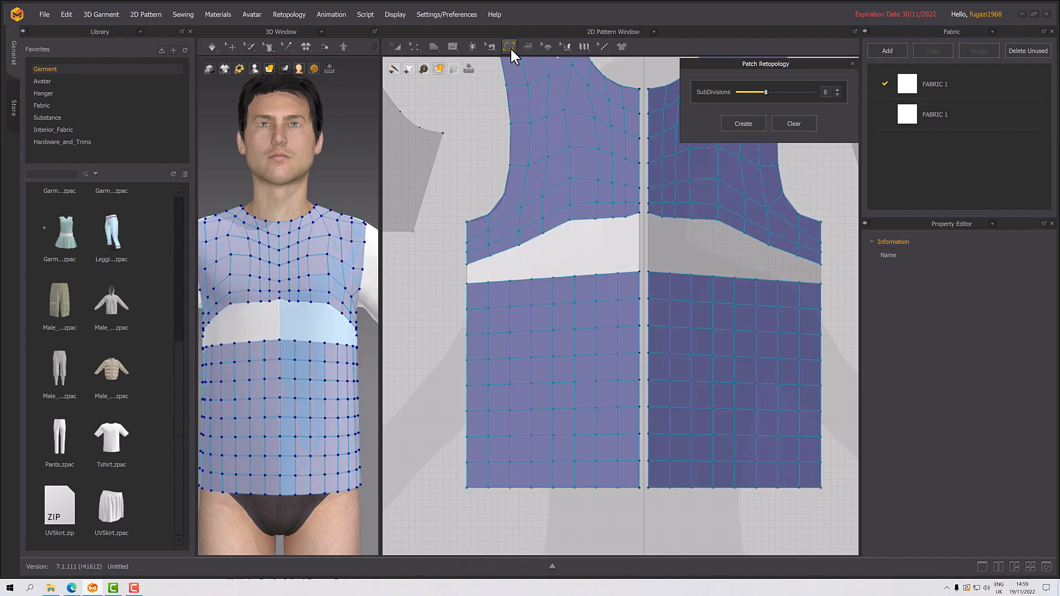
- Bridge the gap between the chest grid and the lower patch with Create Topology, joining their points from the side seam to the centre front
click(509, 47)
click(517, 81)
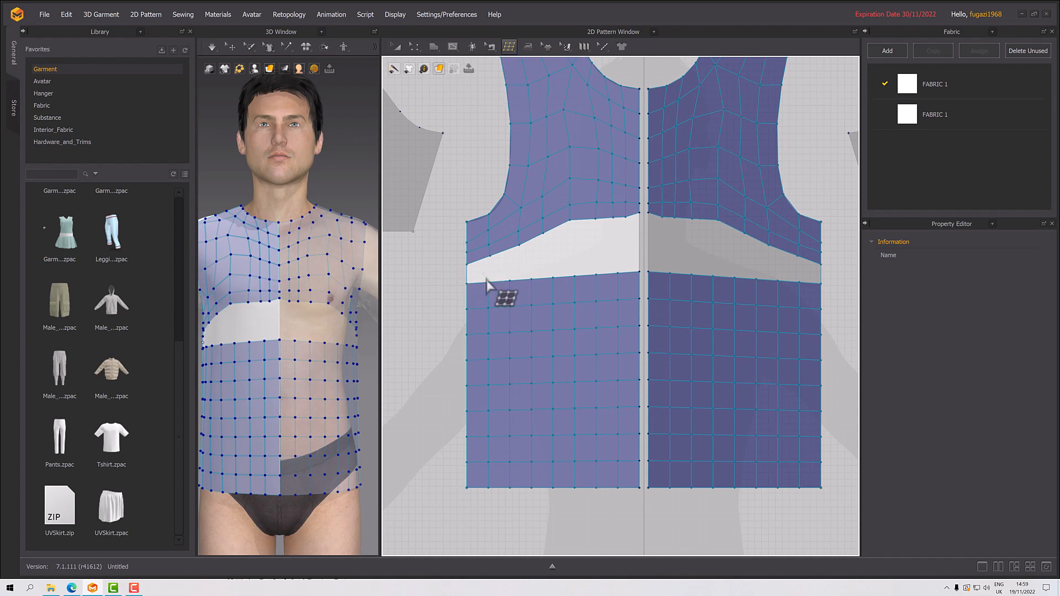
click(490, 256)
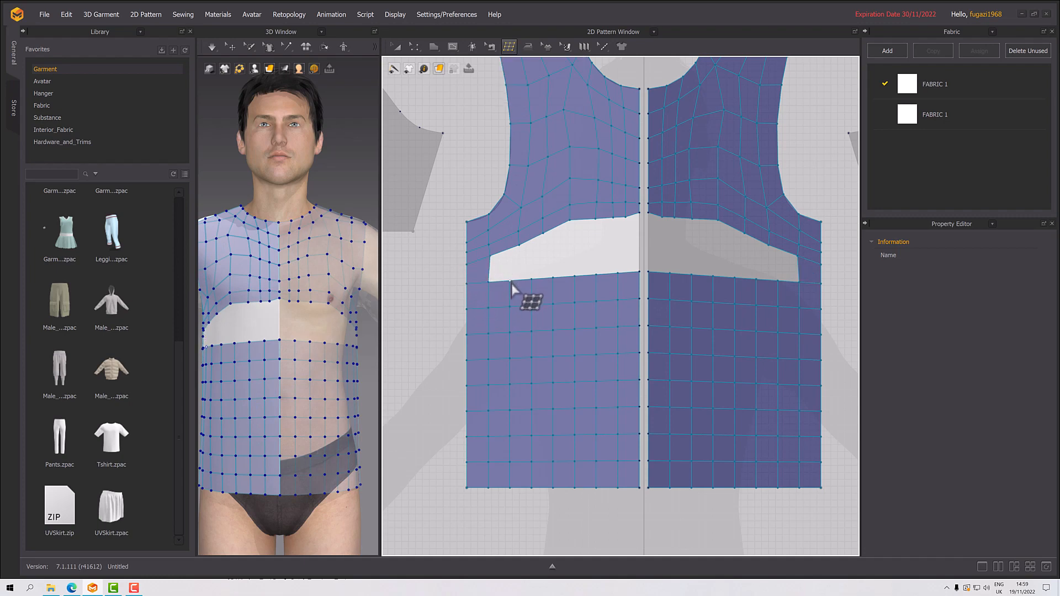
click(510, 280)
drag(520, 246, 597, 222)
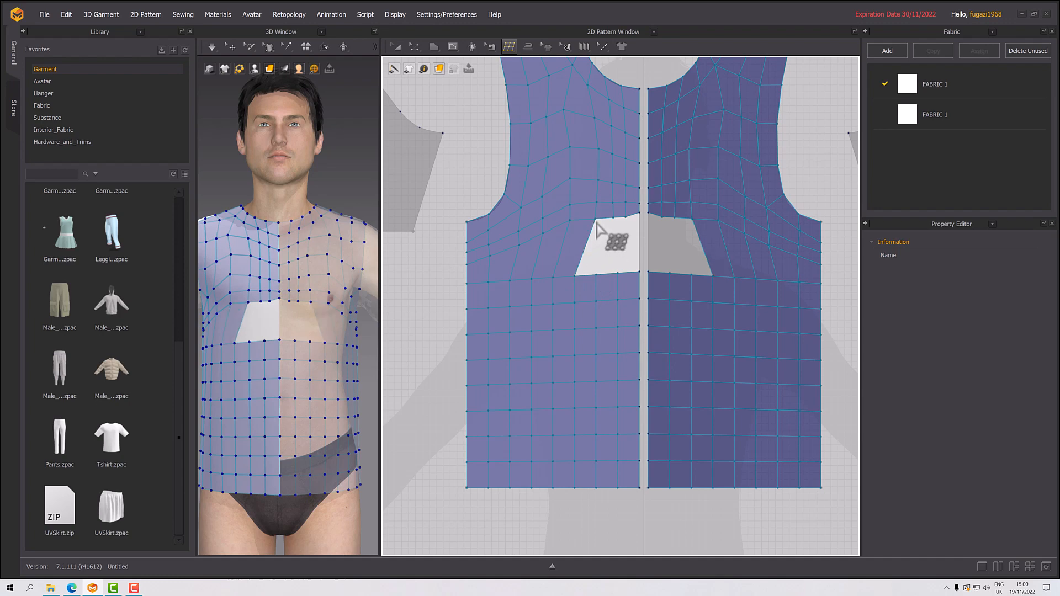
click(597, 276)
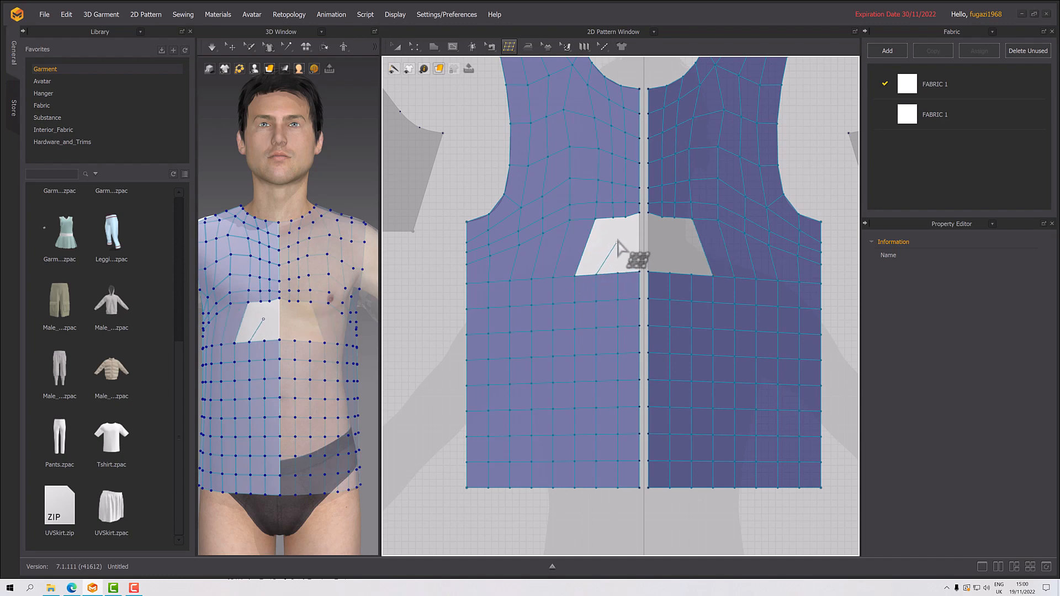
click(615, 218)
click(618, 223)
click(618, 274)
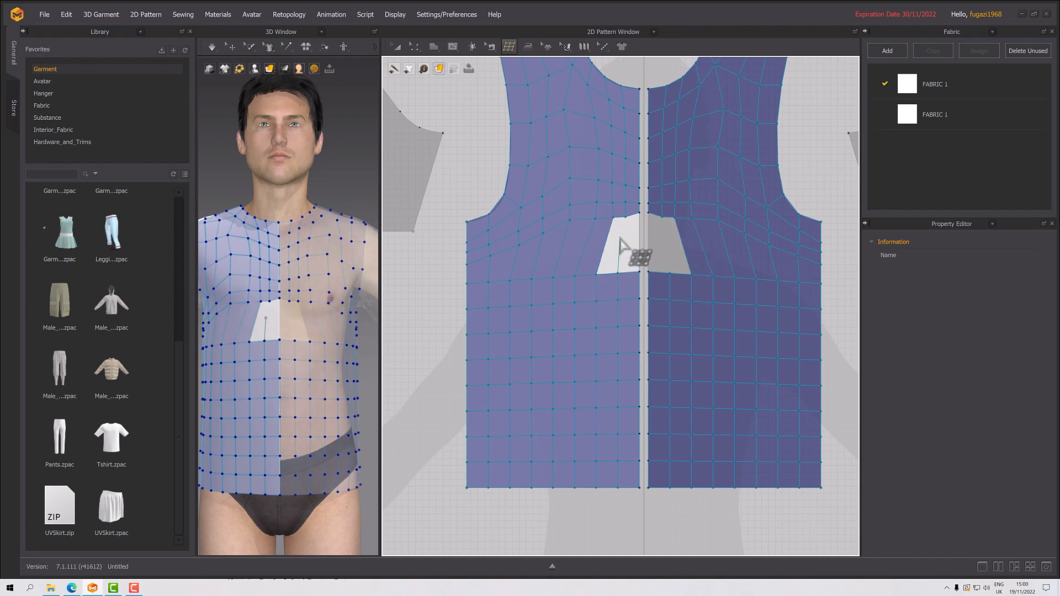
click(625, 220)
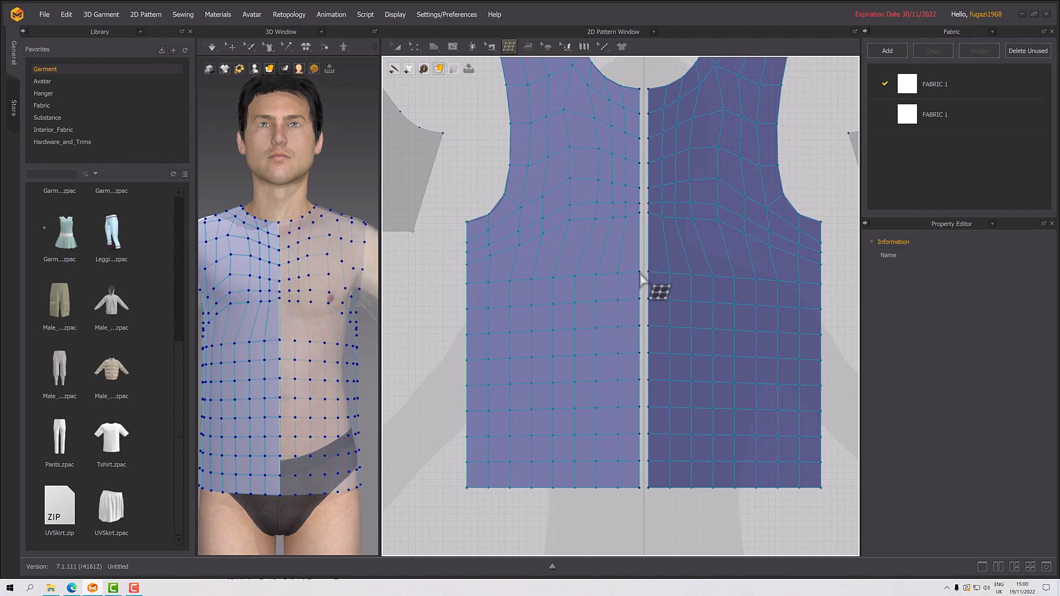
- Switch to Edit Topology and inspect the front's grid flow on both the 2D pattern and the avatar
scroll(535, 310, down, 2)
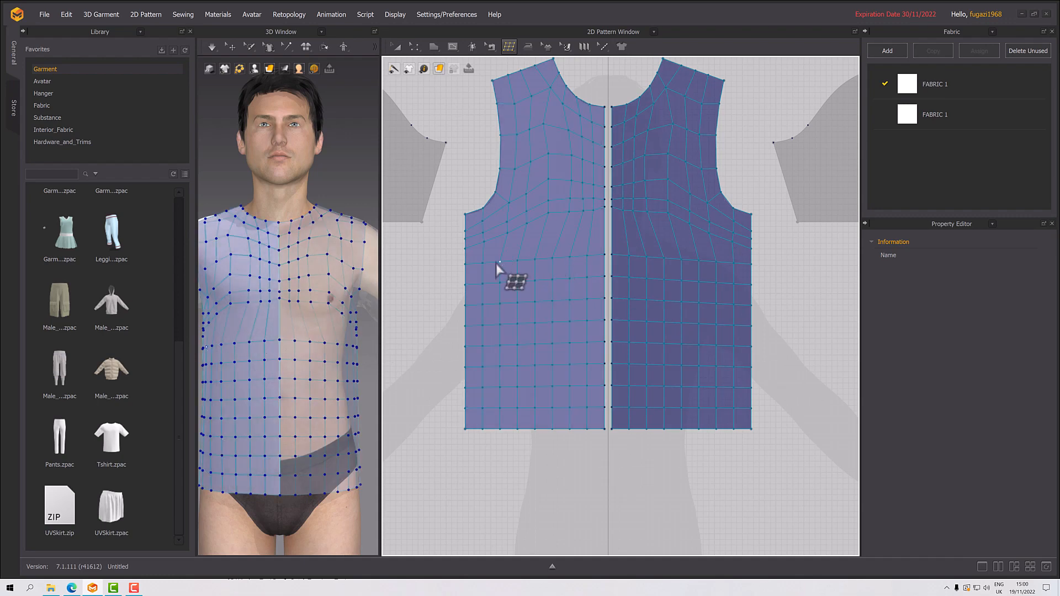
click(512, 47)
click(531, 74)
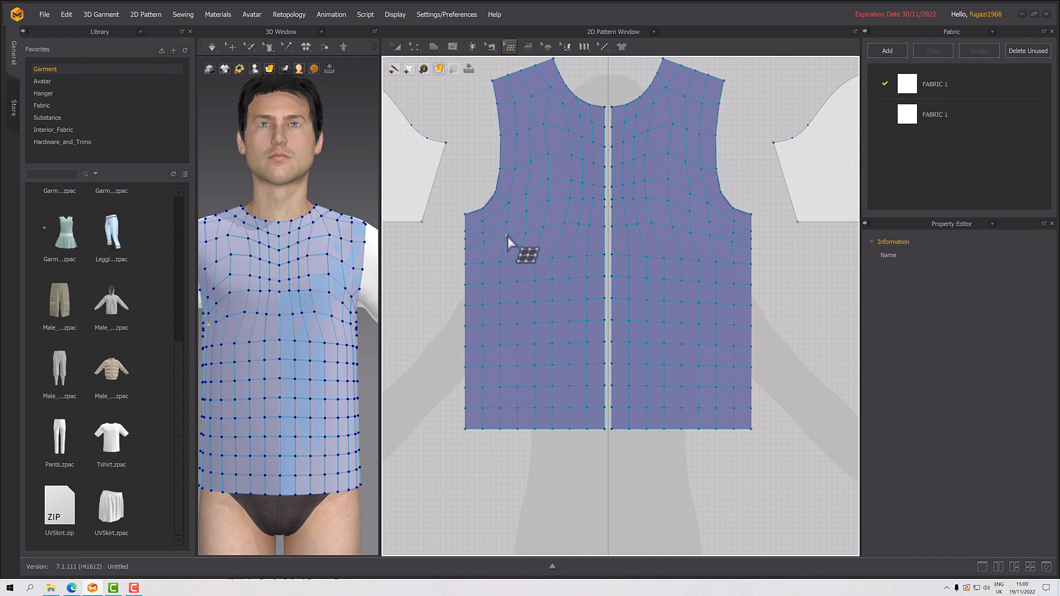
scroll(540, 268, down, 3)
scroll(544, 263, up, 3)
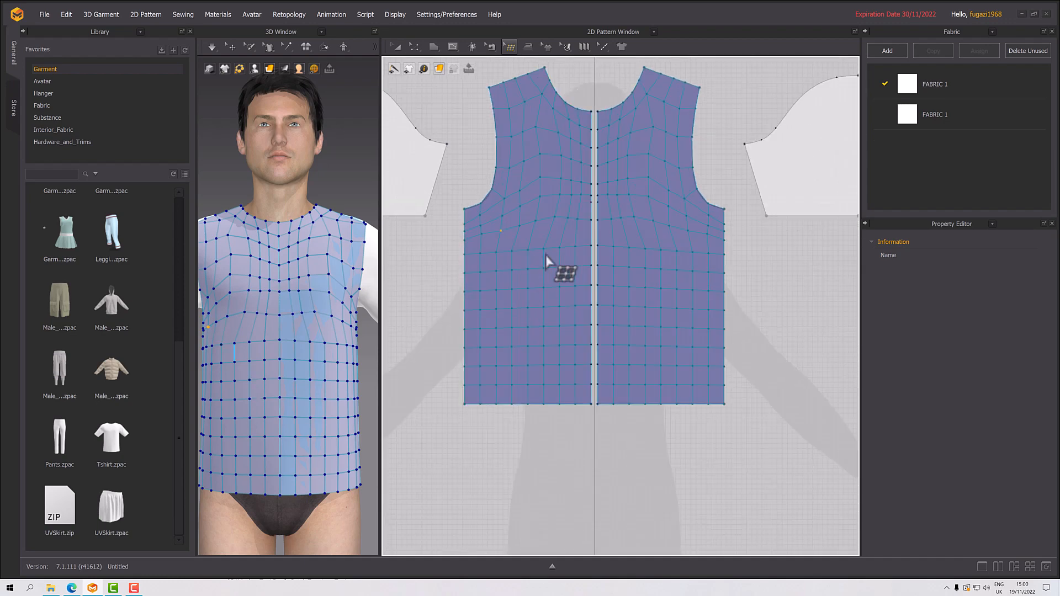
middle_drag(546, 258, 555, 301)
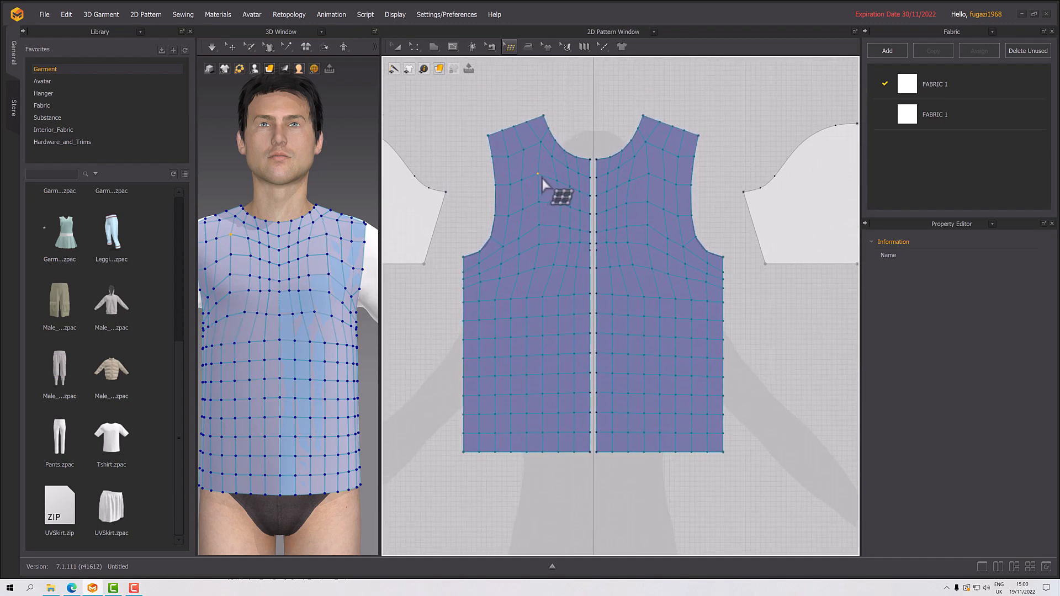
mouse_move(367, 296)
right_down()
mouse_move(396, 300)
mouse_move(372, 305)
right_up()
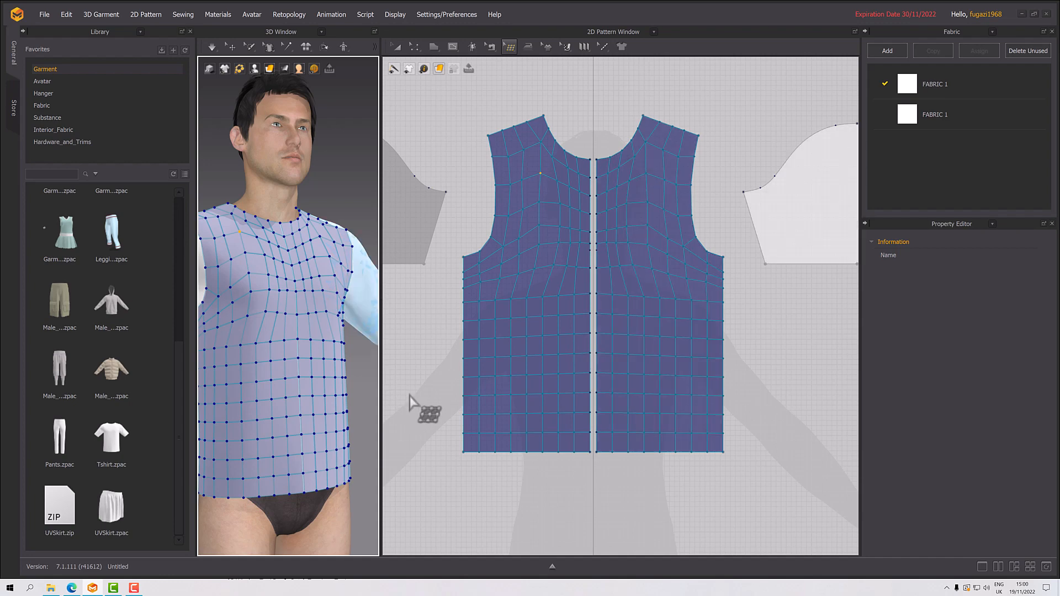
click(556, 243)
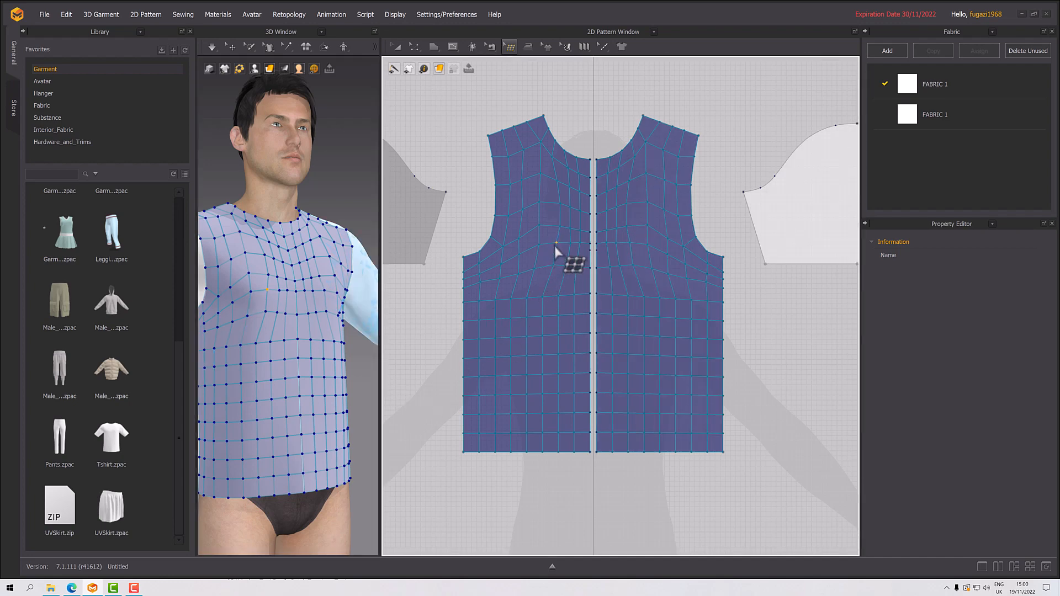
drag(560, 228, 580, 229)
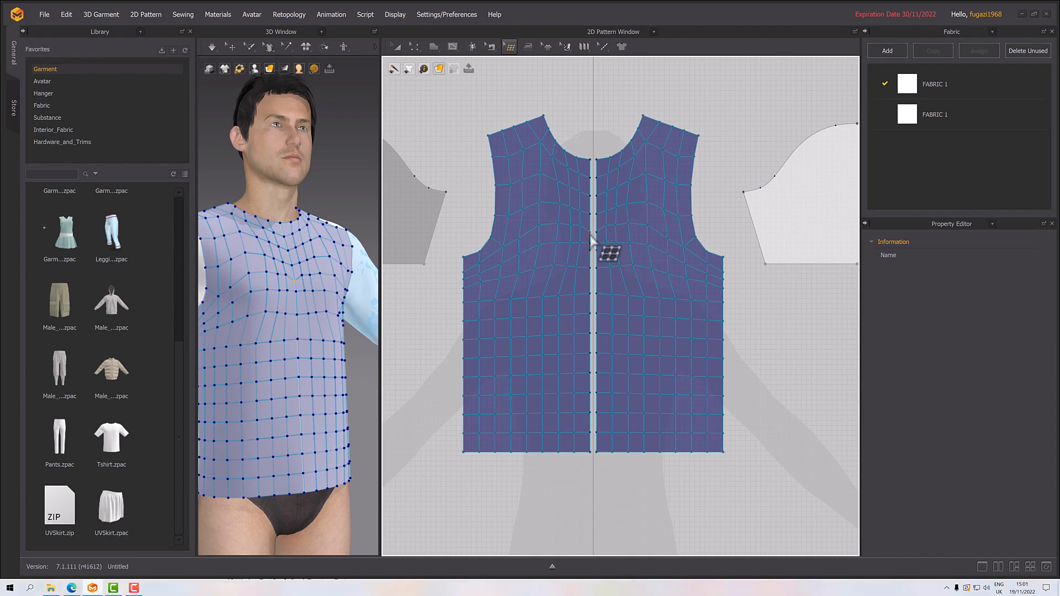
- Look over the sleeve and back pattern pieces and compare their edge points with the retopologized front
scroll(597, 246, down, 2)
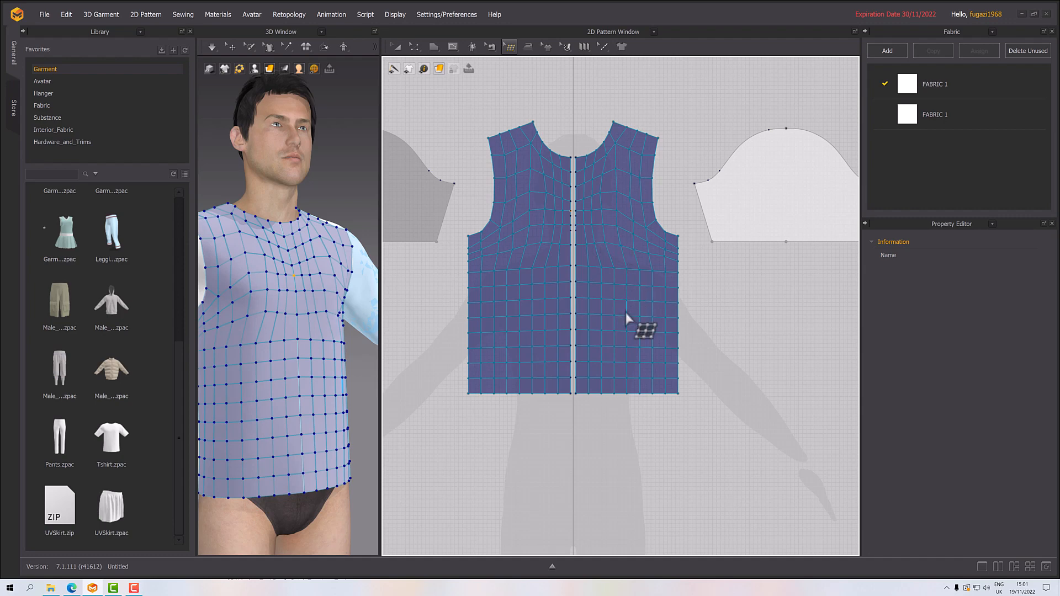
scroll(635, 320, down, 2)
right_drag(654, 302, 619, 337)
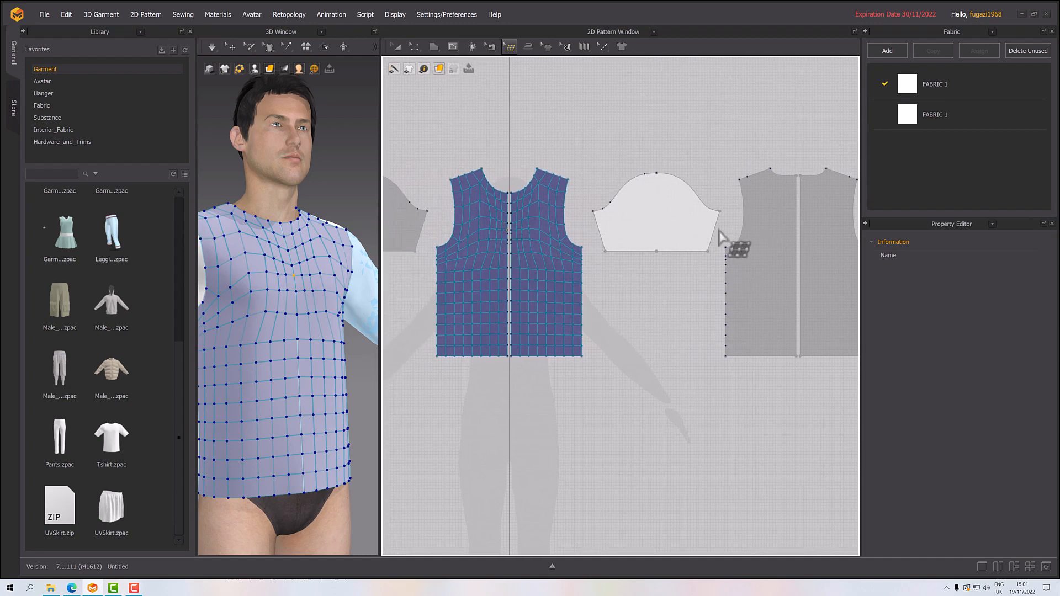
mouse_move(635, 279)
right_down()
mouse_move(736, 284)
mouse_move(624, 288)
right_up()
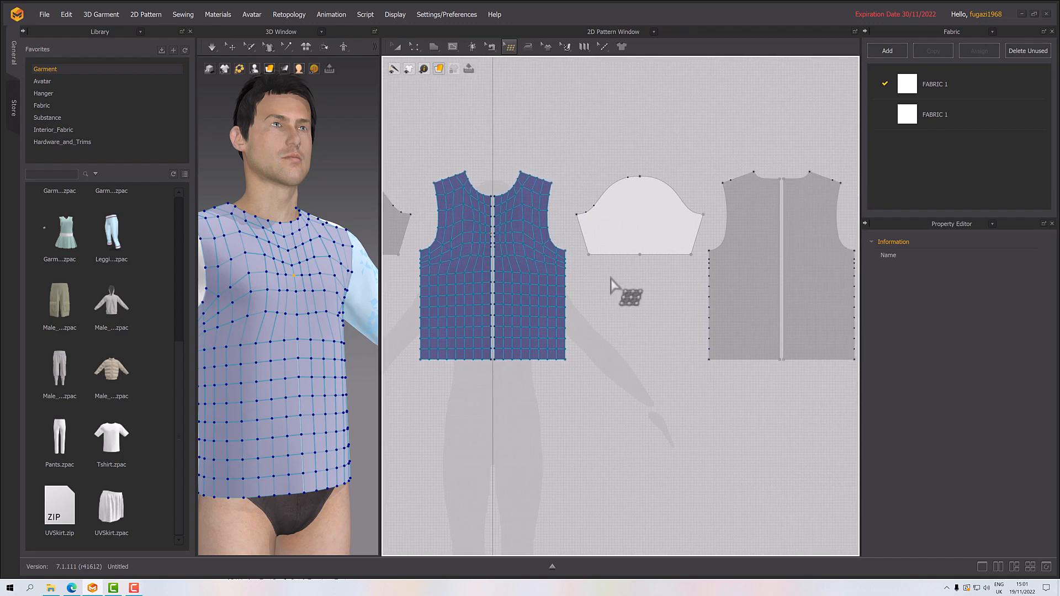
scroll(618, 288, up, 2)
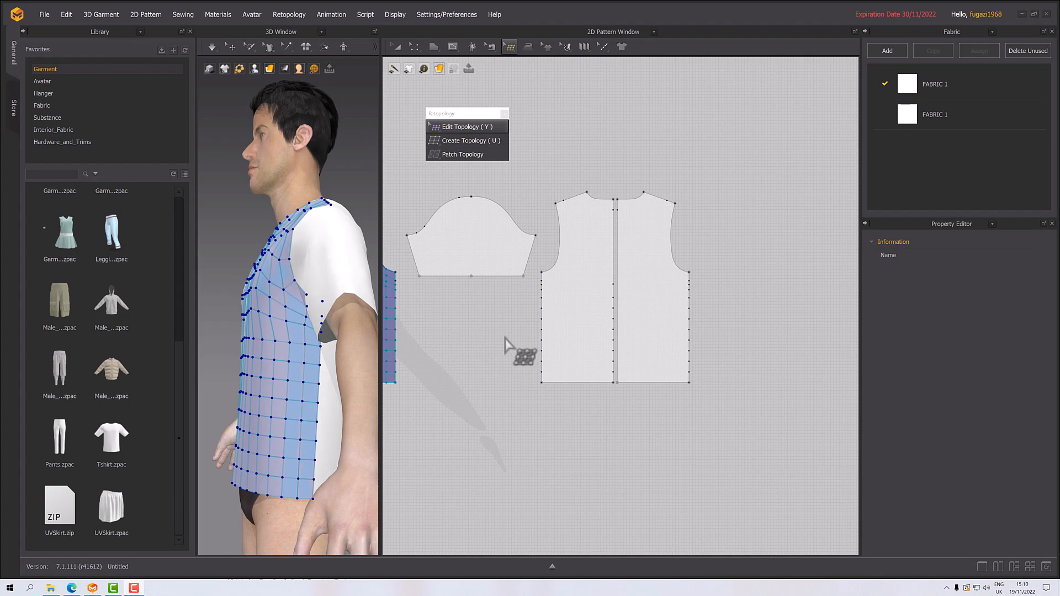
scroll(505, 345, down, 3)
scroll(530, 343, up, 6)
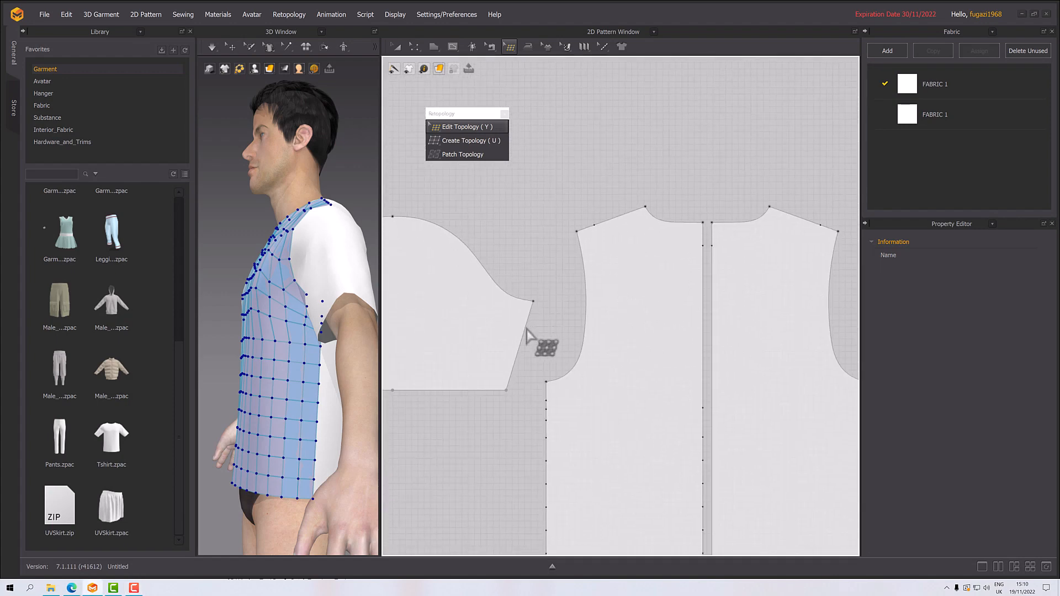
scroll(529, 335, down, 2)
middle_drag(535, 341, 660, 341)
click(355, 316)
mouse_move(528, 362)
middle_down()
mouse_move(574, 363)
mouse_move(537, 354)
middle_up()
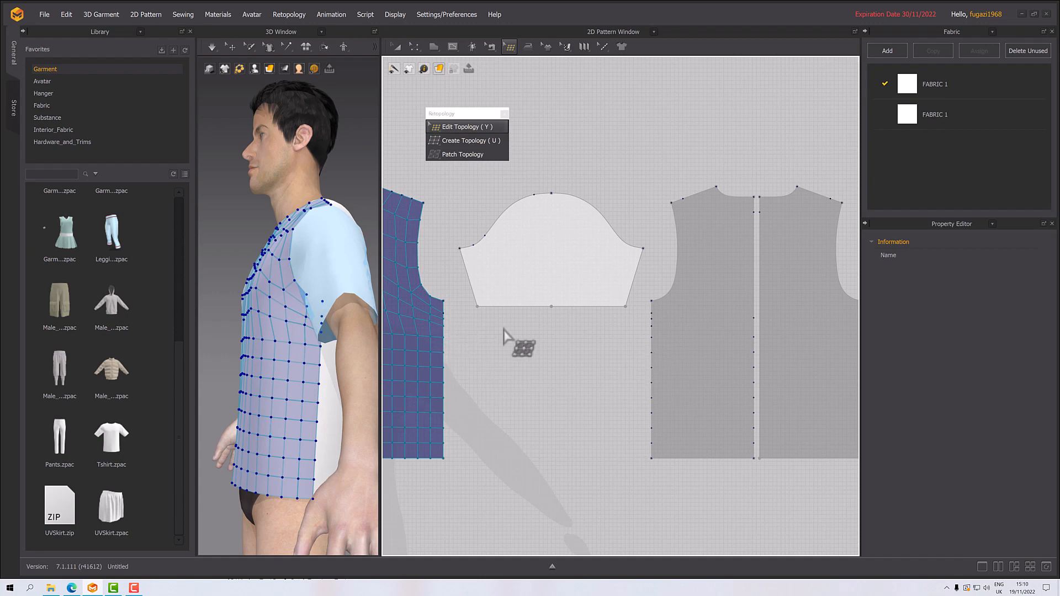
scroll(455, 310, up, 3)
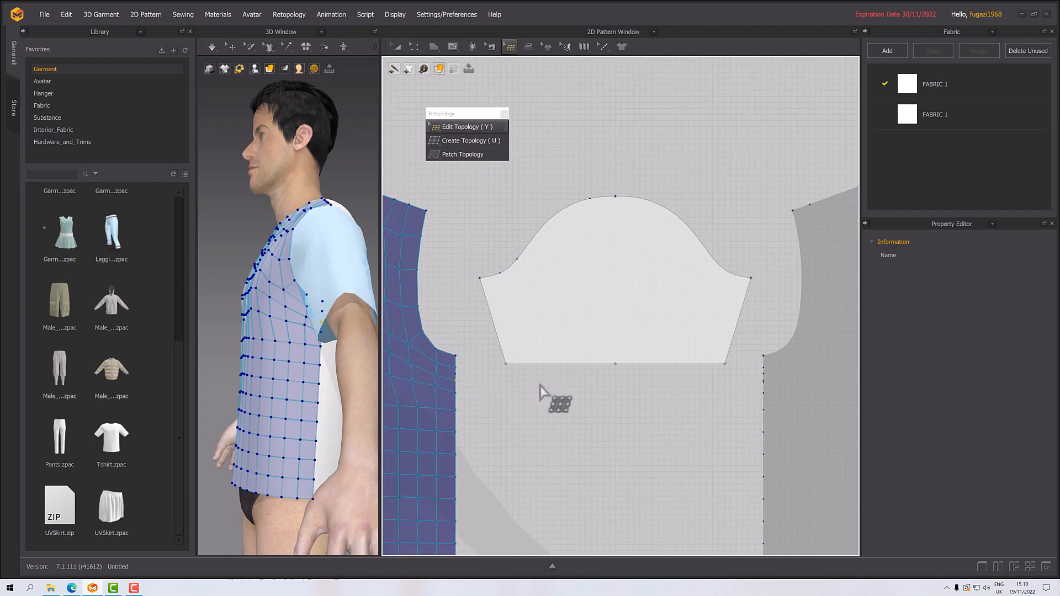
scroll(544, 397, down, 1)
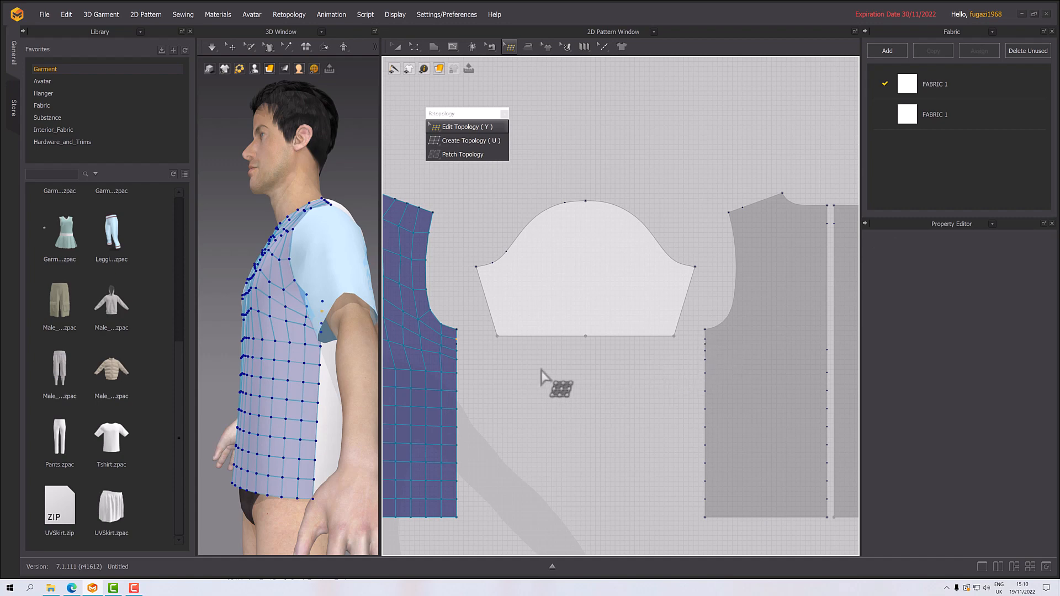
scroll(576, 366, down, 1)
middle_drag(575, 367, 480, 367)
scroll(542, 339, down, 2)
scroll(542, 338, up, 3)
middle_drag(573, 332, 598, 338)
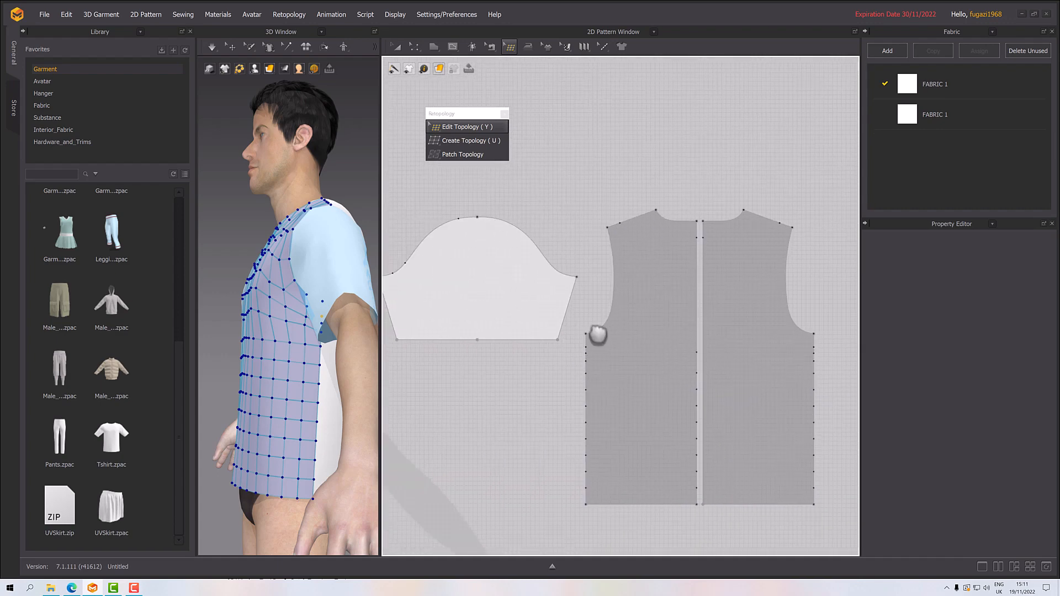
scroll(547, 357, down, 1)
scroll(546, 357, down, 1)
middle_drag(549, 376, 649, 363)
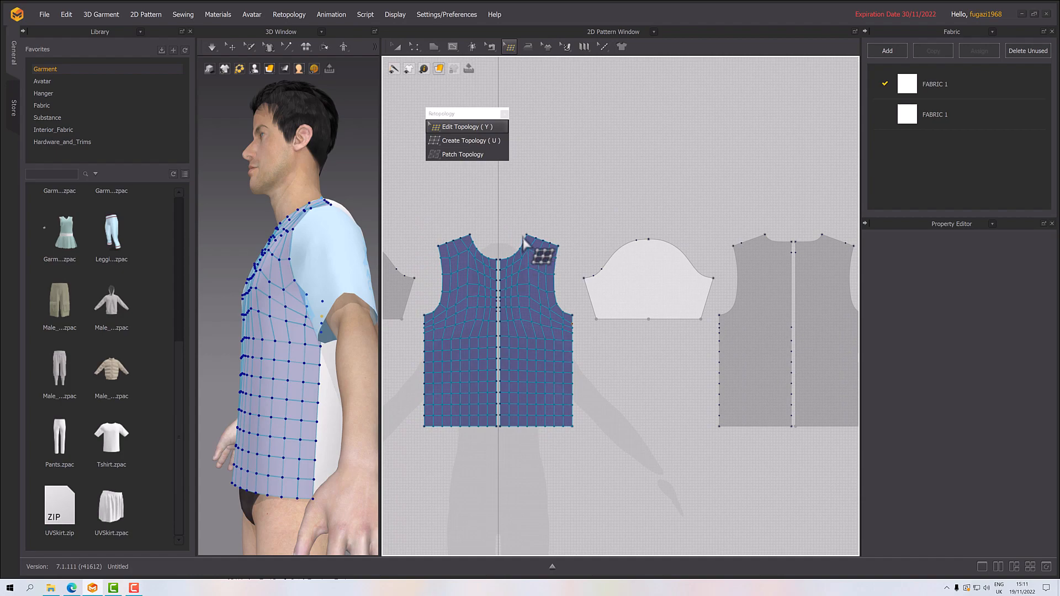
scroll(546, 254, down, 2)
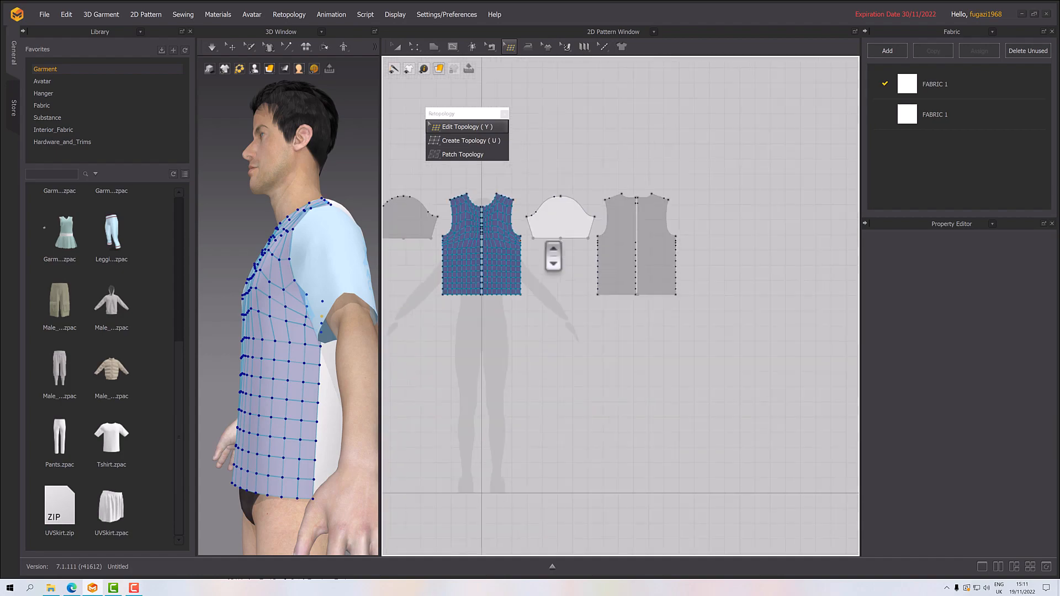
- Examine up close how the topology points sit along the front piece's shoulder edge
scroll(611, 309, up, 6)
scroll(669, 349, up, 2)
middle_drag(633, 312, 422, 204)
middle_drag(590, 395, 486, 280)
scroll(547, 409, down, 3)
scroll(548, 383, up, 5)
middle_drag(582, 393, 571, 330)
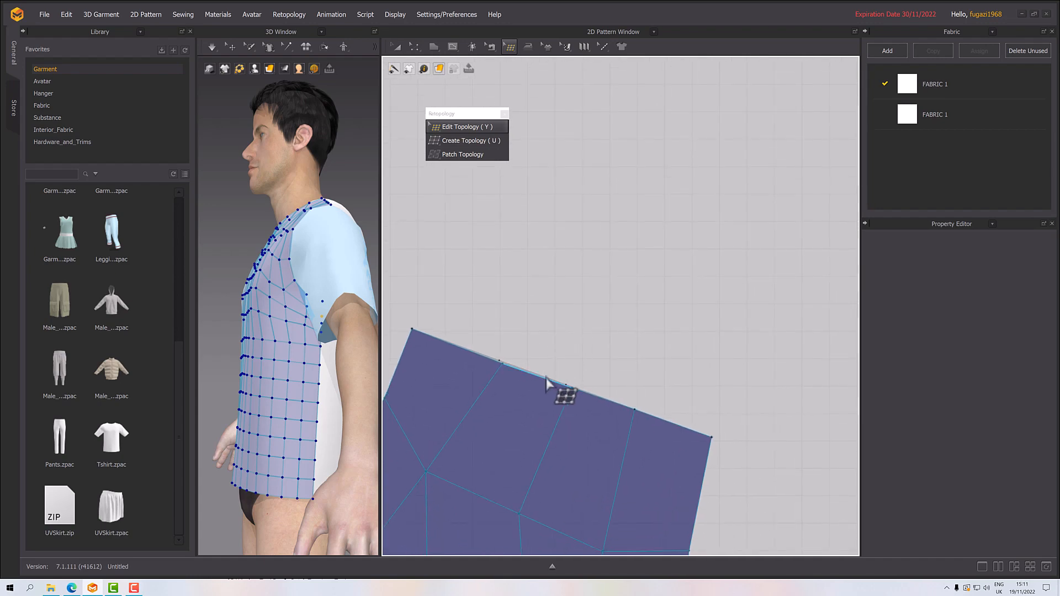
- Move the topology points along the front piece's shoulder edge so they sit exactly on the pattern outline
scroll(582, 407, up, 3)
middle_drag(598, 410, 680, 320)
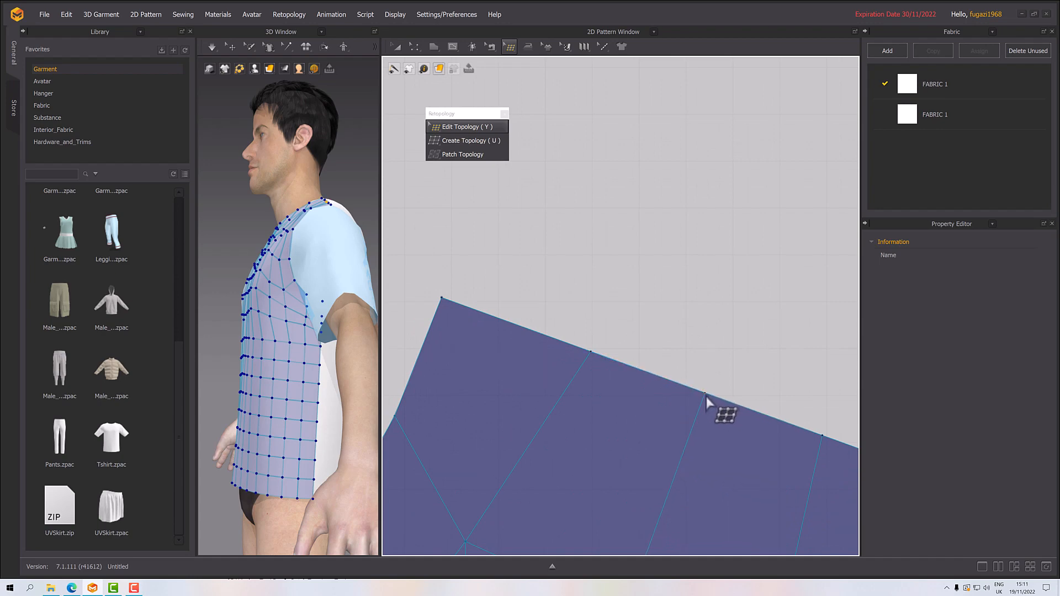
middle_drag(707, 397, 544, 307)
scroll(618, 362, up, 2)
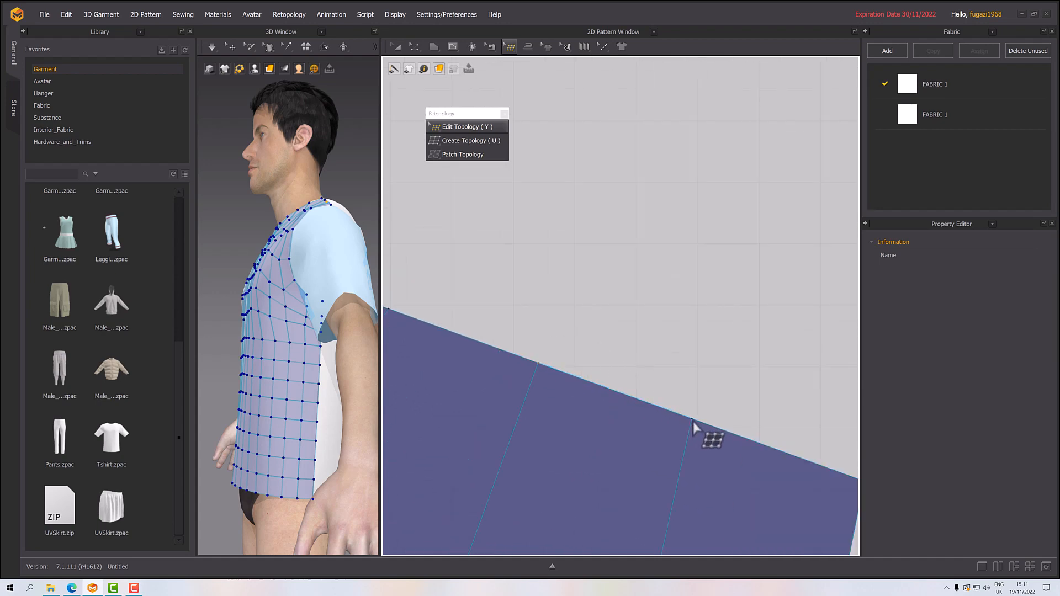
drag(693, 421, 692, 424)
scroll(694, 418, down, 6)
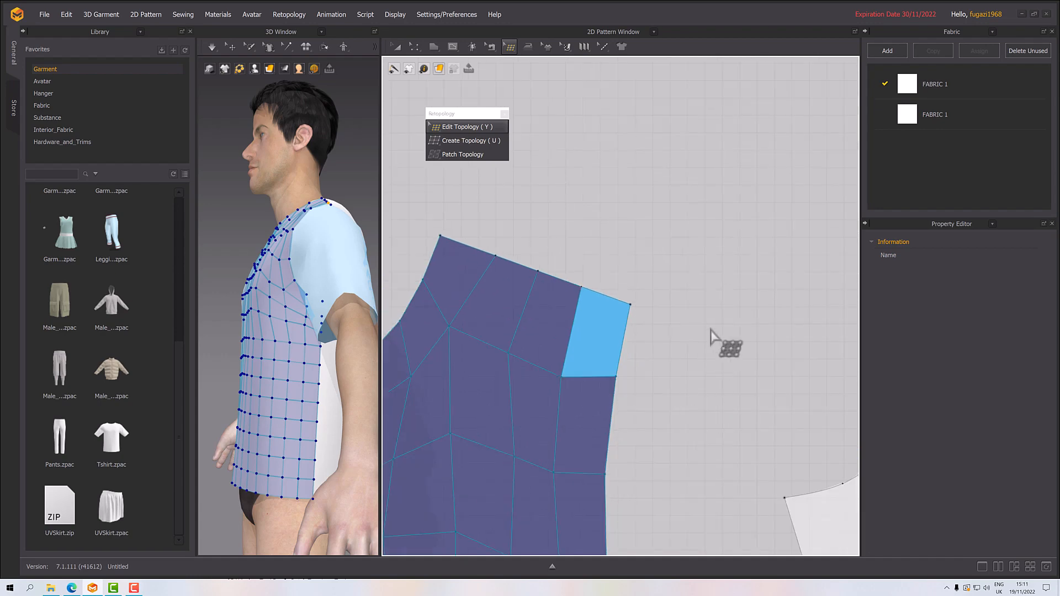
- Use Create Topology to build one long quad on the back piece, spanning the armhole from the shoulder to the underarm
middle_drag(797, 347, 568, 362)
scroll(592, 376, down, 7)
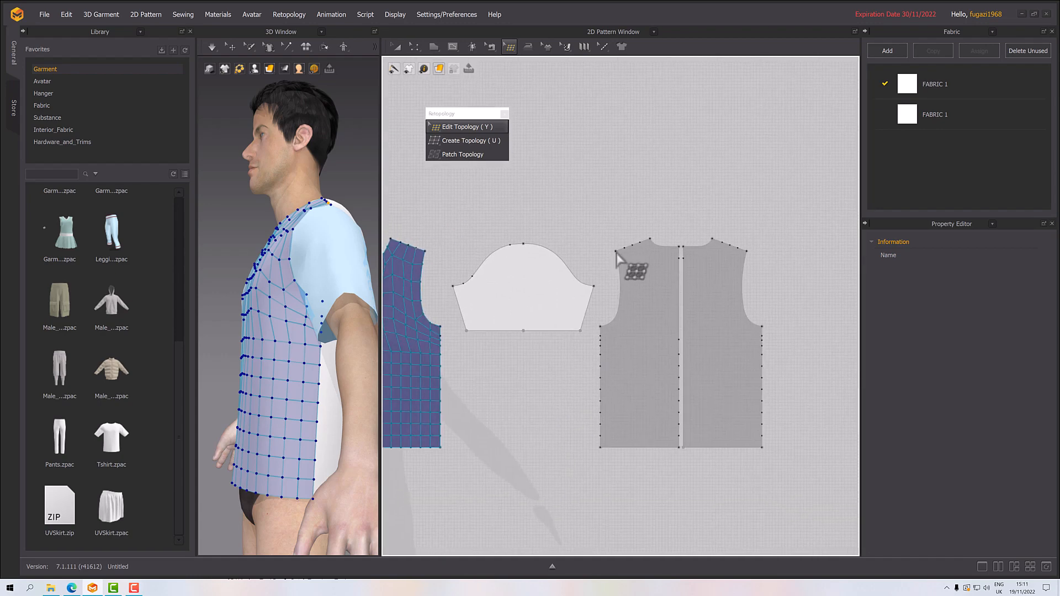
scroll(617, 253, down, 1)
scroll(621, 259, up, 4)
middle_drag(653, 307, 587, 274)
scroll(624, 323, down, 1)
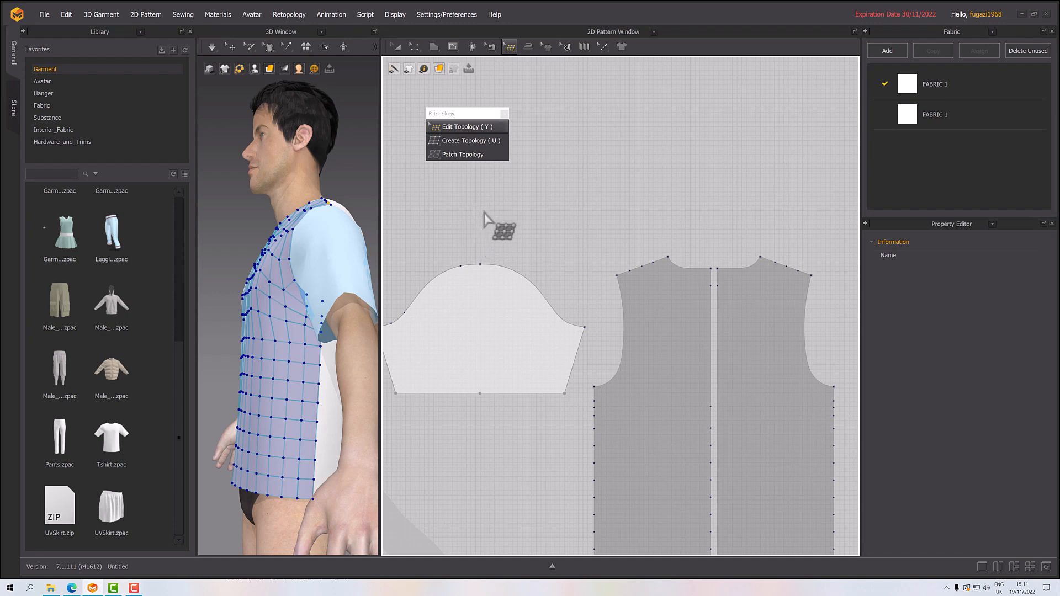
click(467, 142)
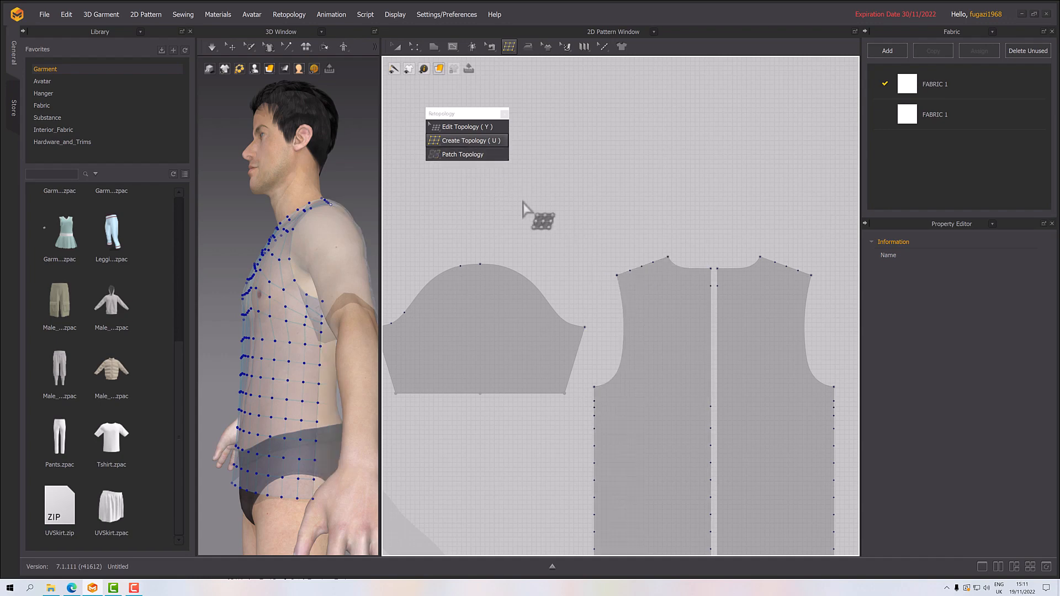
click(629, 272)
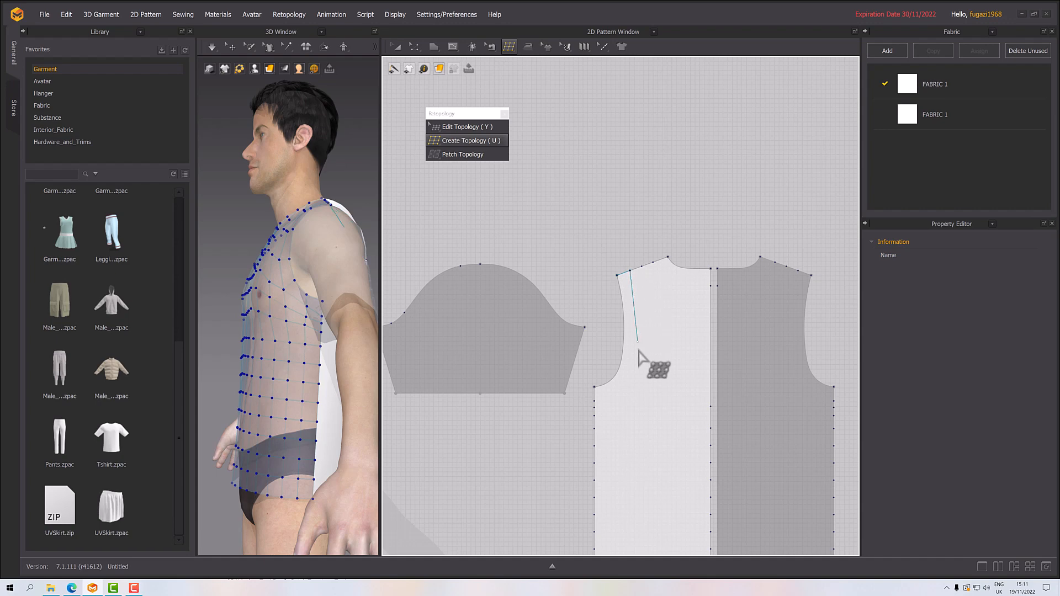
click(595, 387)
click(617, 276)
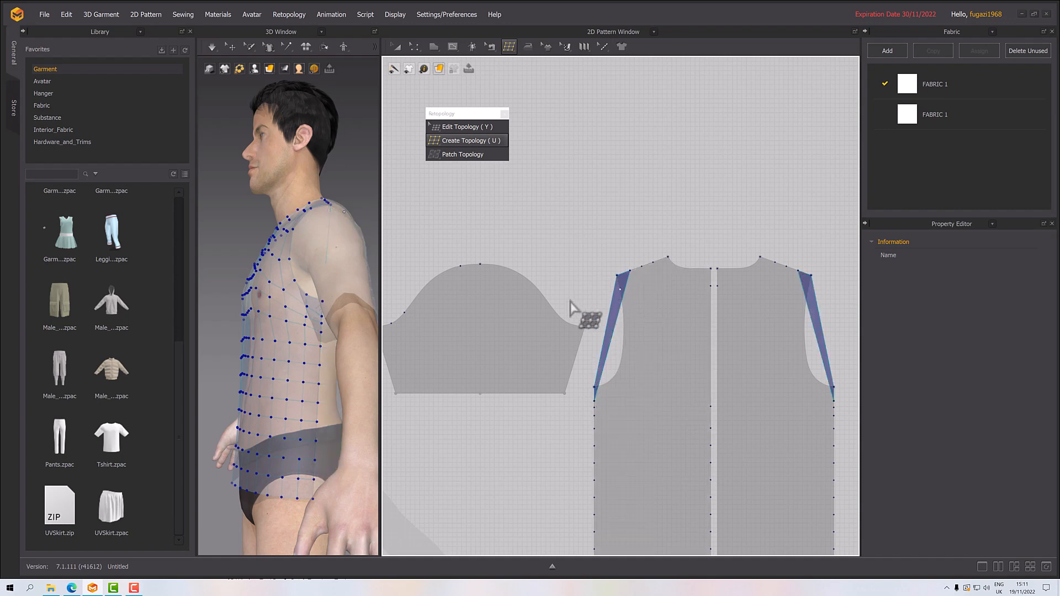
- Split the back's armhole quad at two places in its upper half and pull the inner points inward to widen it
click(617, 297)
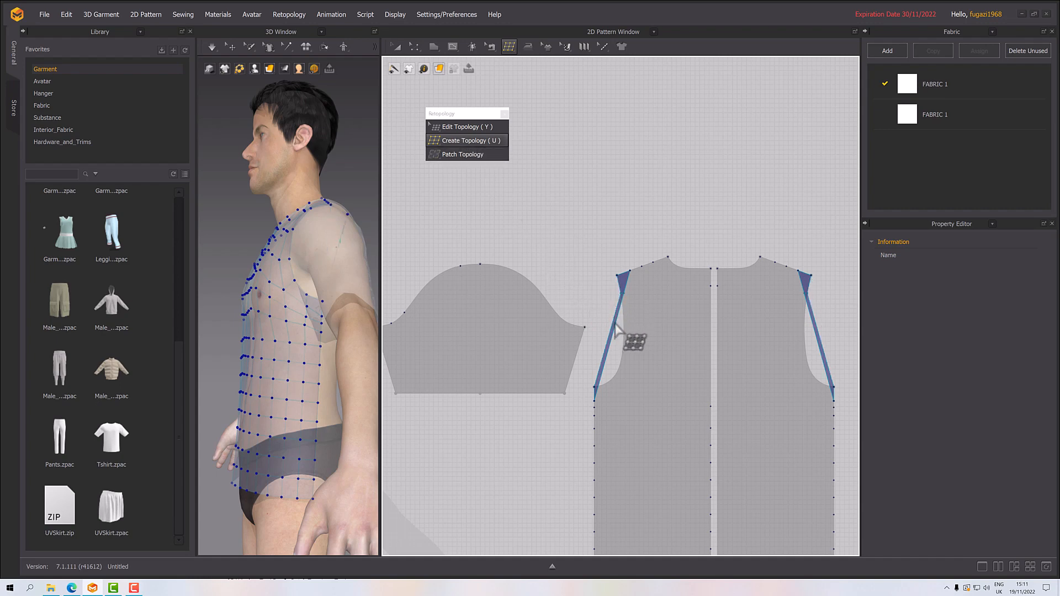
click(616, 328)
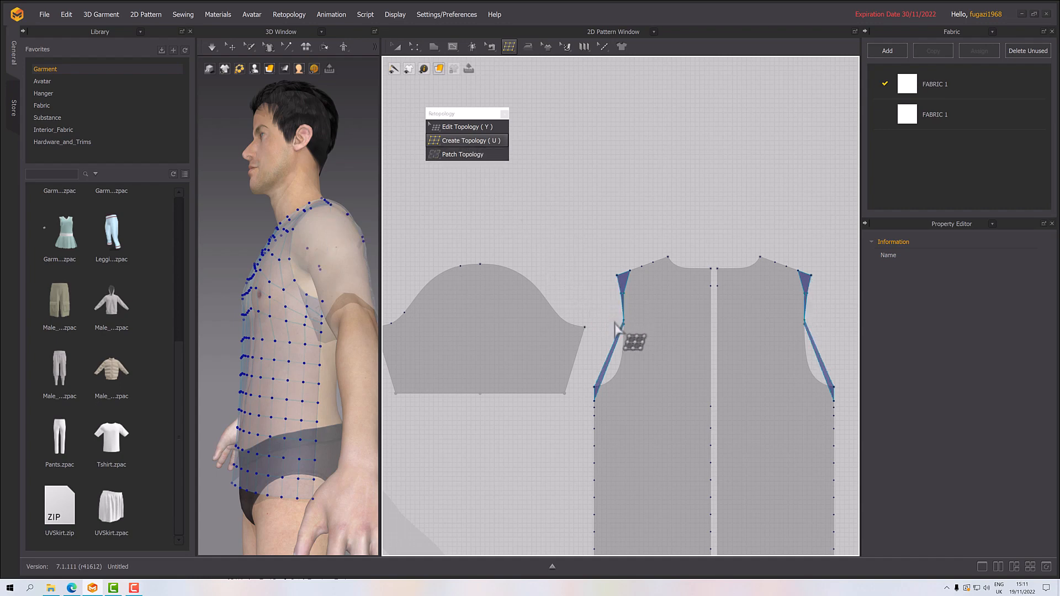
click(458, 127)
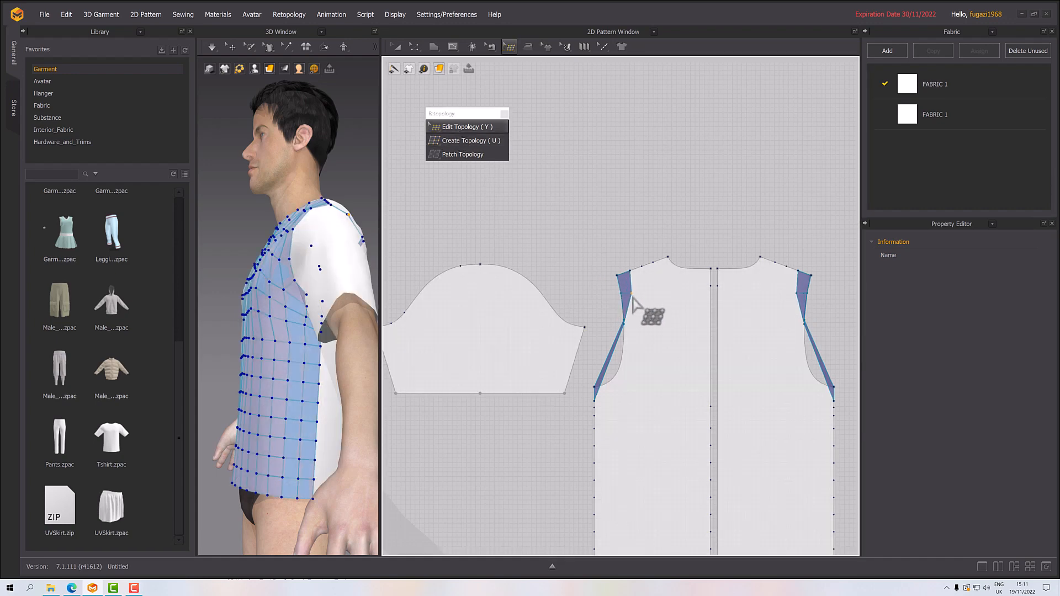
drag(628, 327, 637, 327)
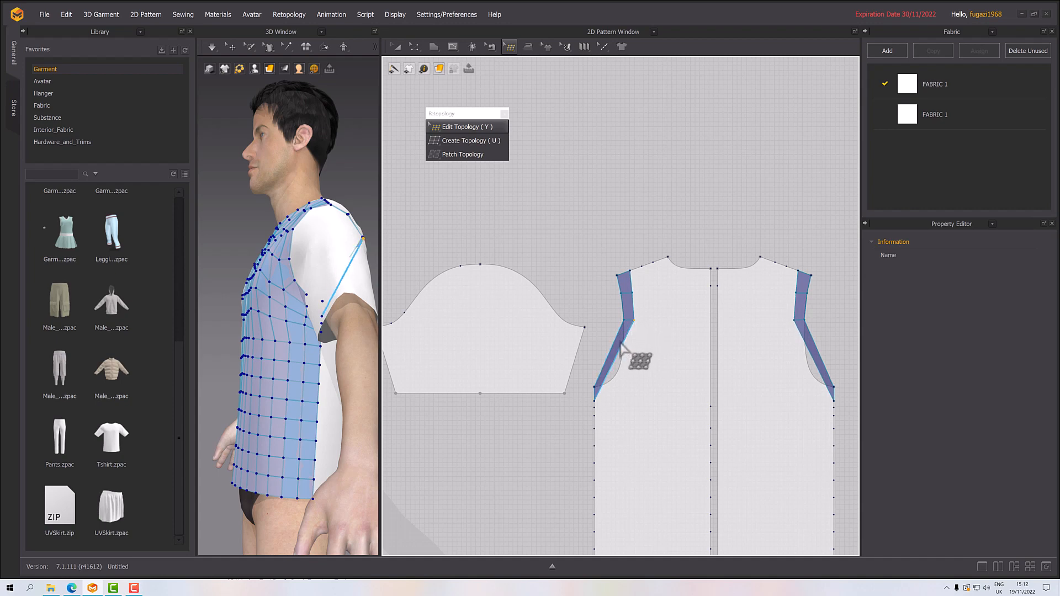
- Add another split to the armhole strip near the underarm and reposition its points into an even band following the armhole curve
click(472, 144)
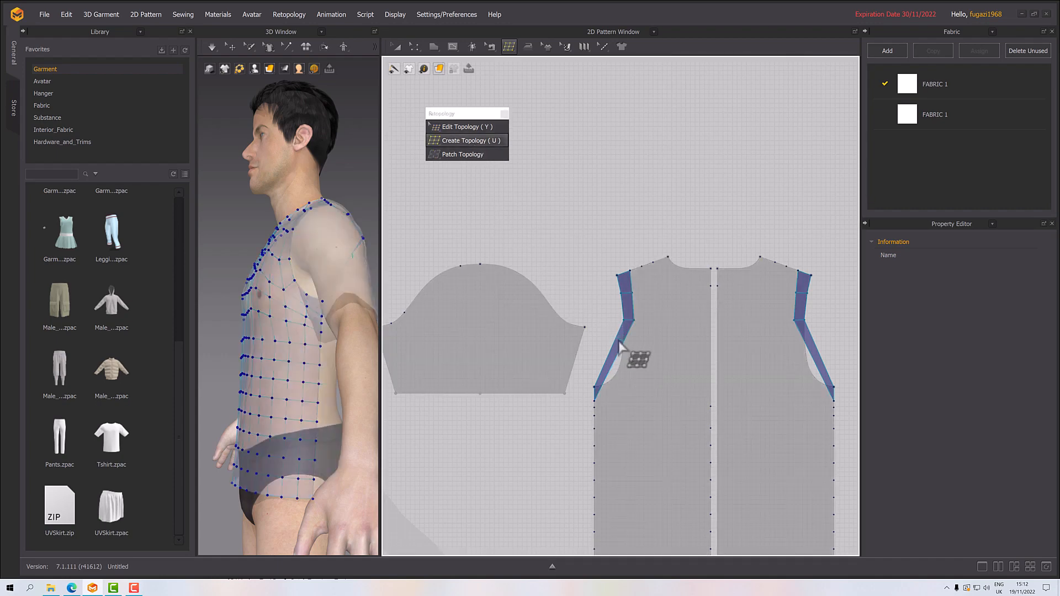
click(615, 376)
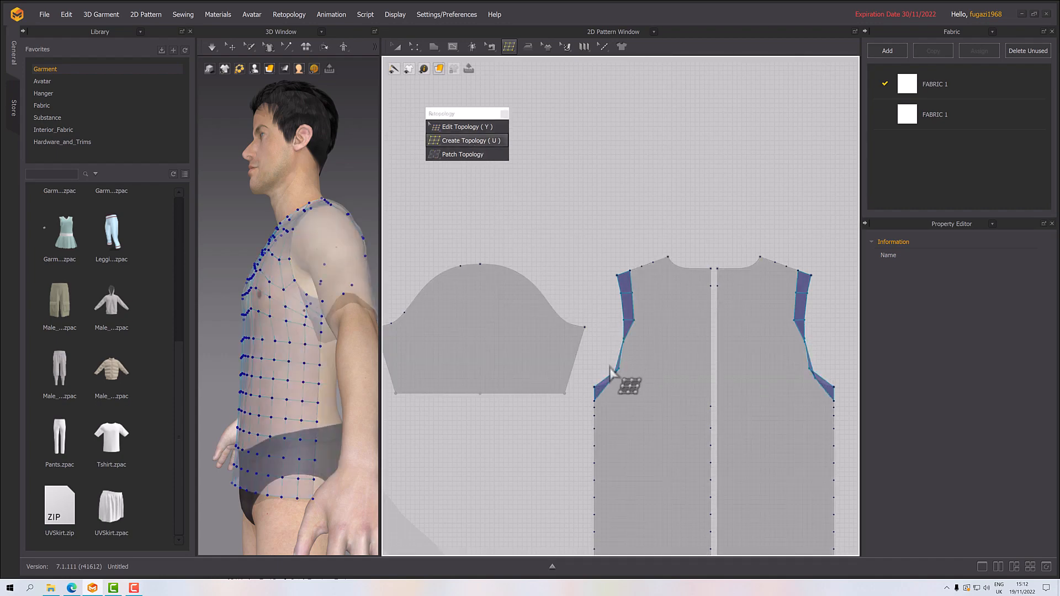
click(456, 130)
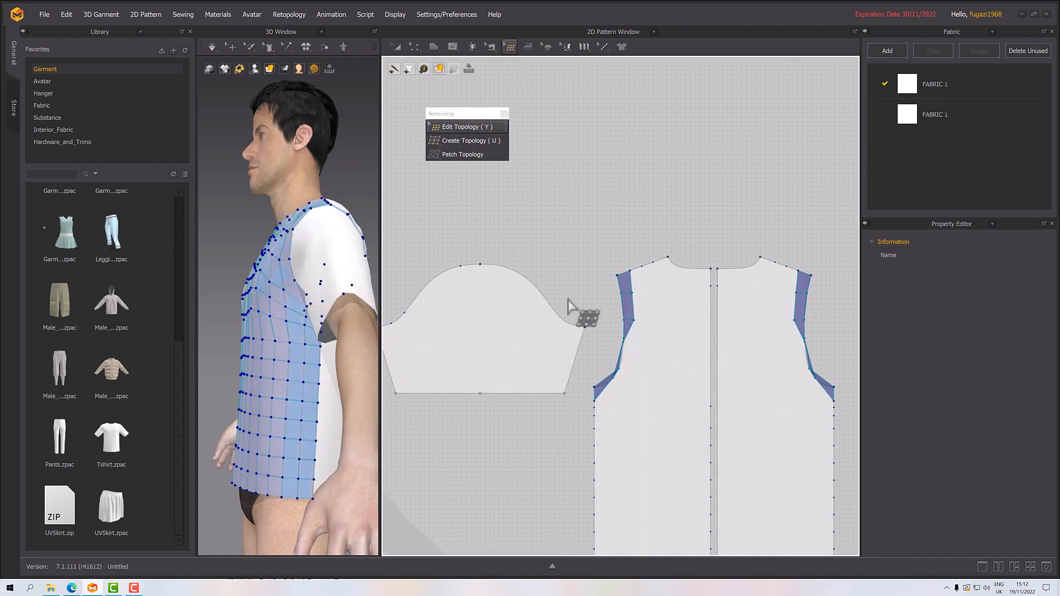
scroll(588, 348, up, 4)
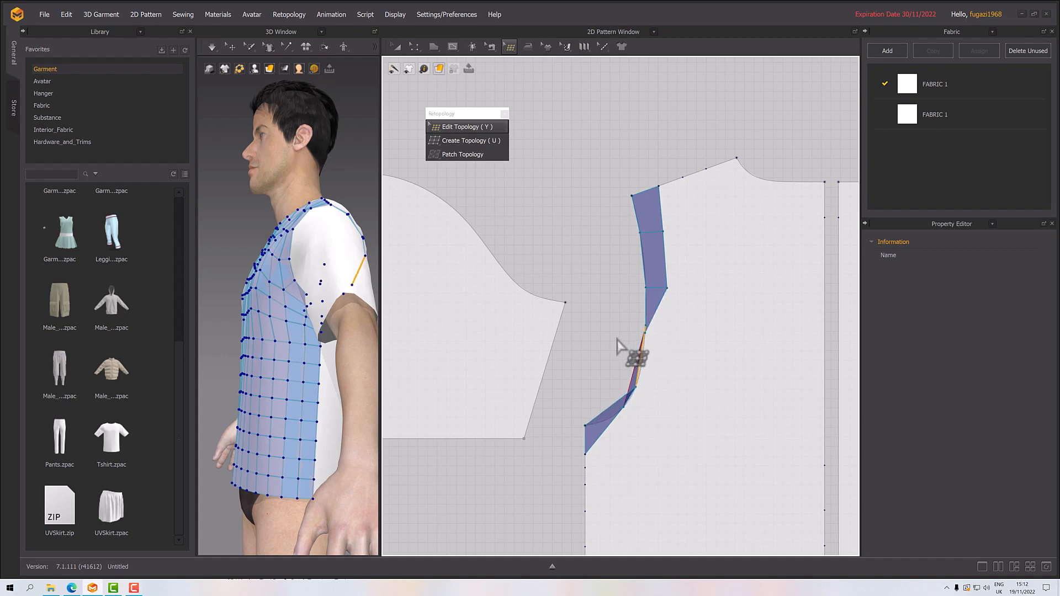
drag(618, 339, 655, 351)
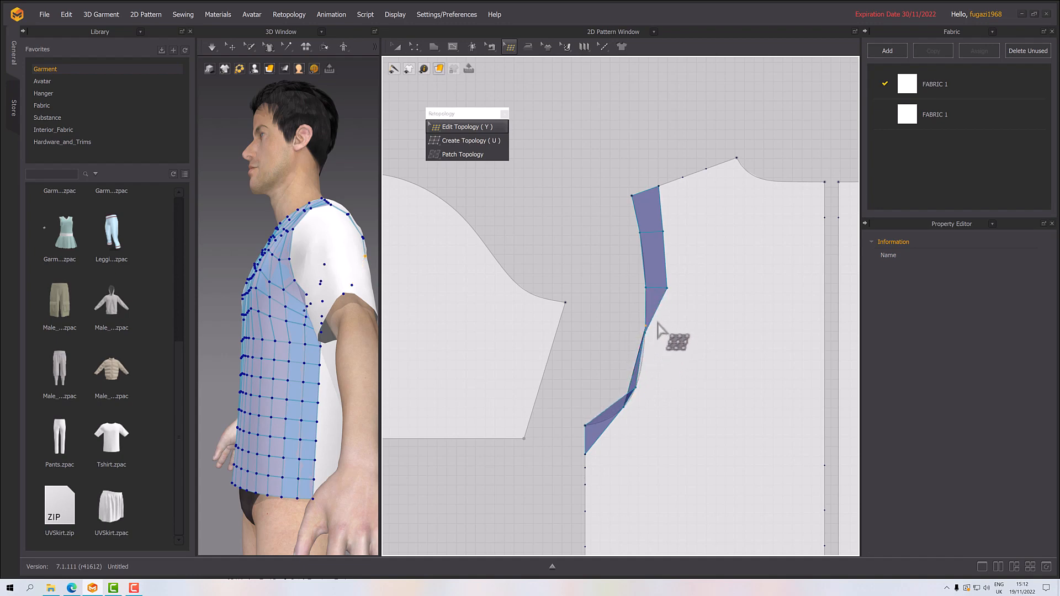
click(666, 335)
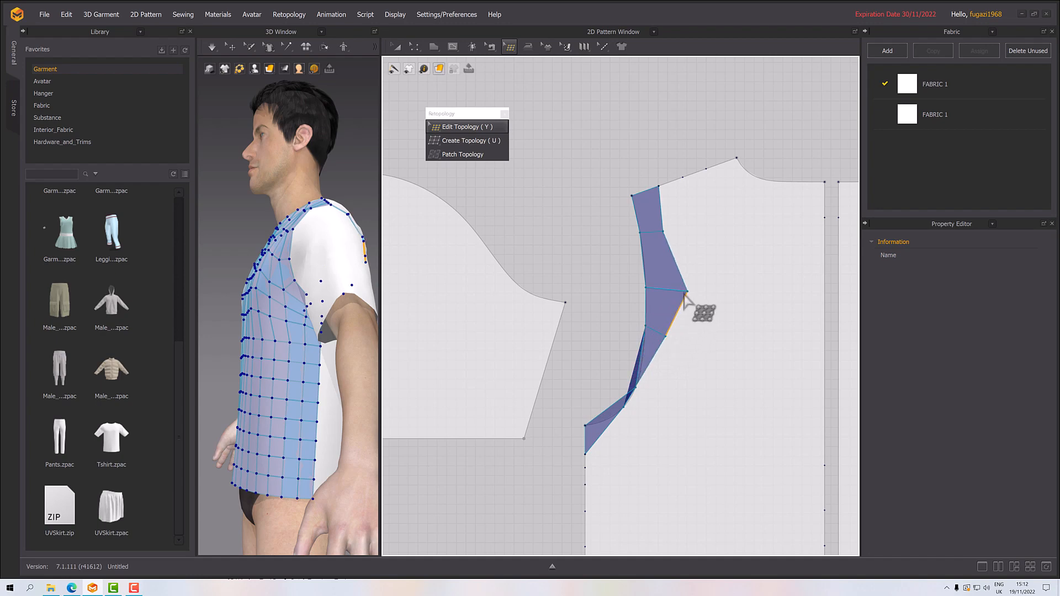
drag(687, 292, 671, 286)
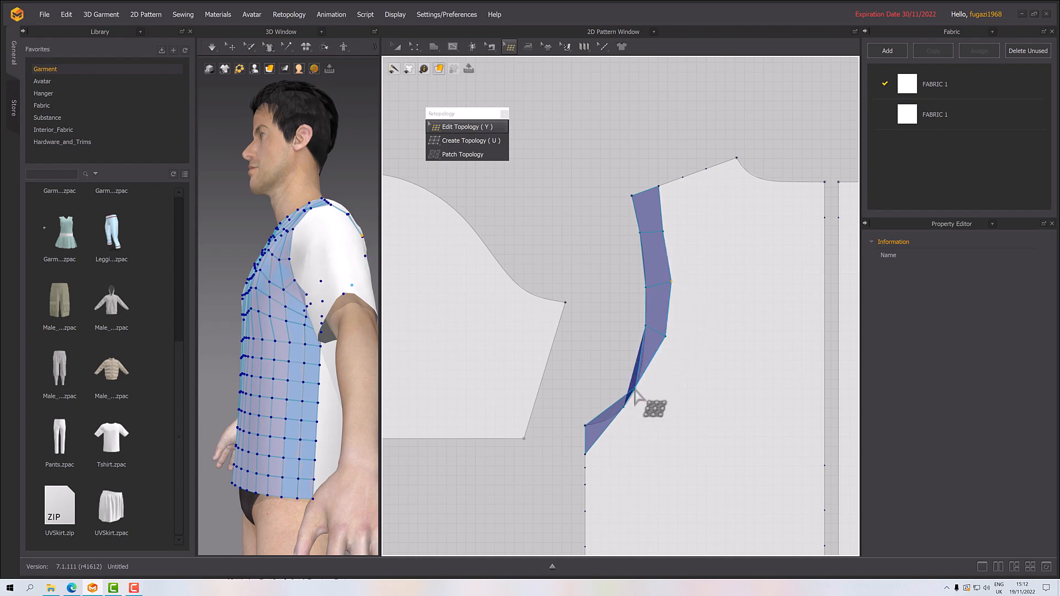
drag(636, 390, 656, 399)
drag(666, 336, 672, 340)
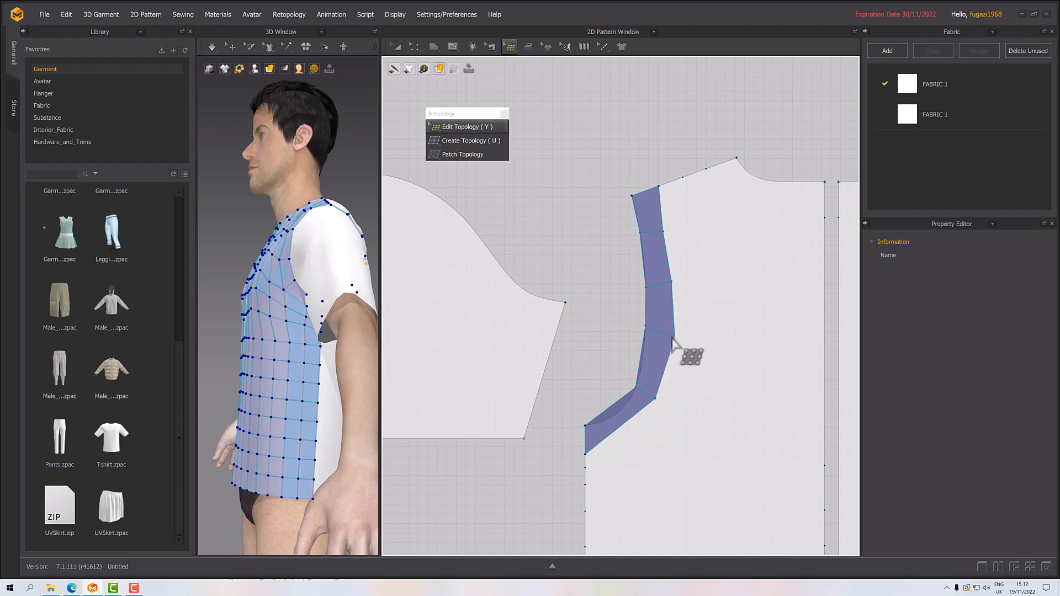
mouse_move(665, 403)
mouse_down()
mouse_move(679, 426)
mouse_move(658, 402)
mouse_up()
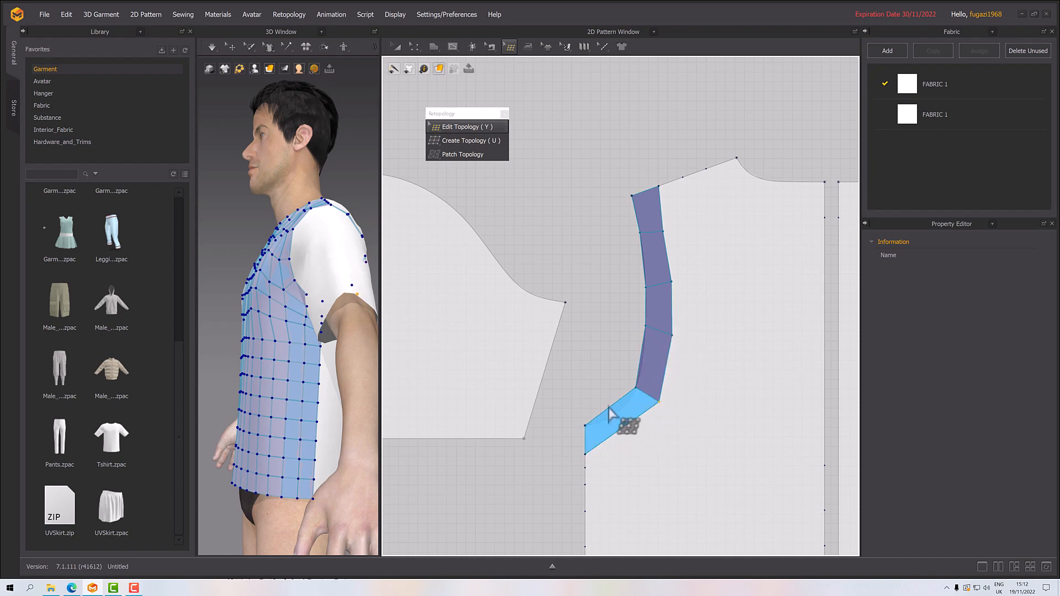
- Subdivide the underarm end of the armhole strip with extra cross edges and adjust its points to round the curve
click(475, 140)
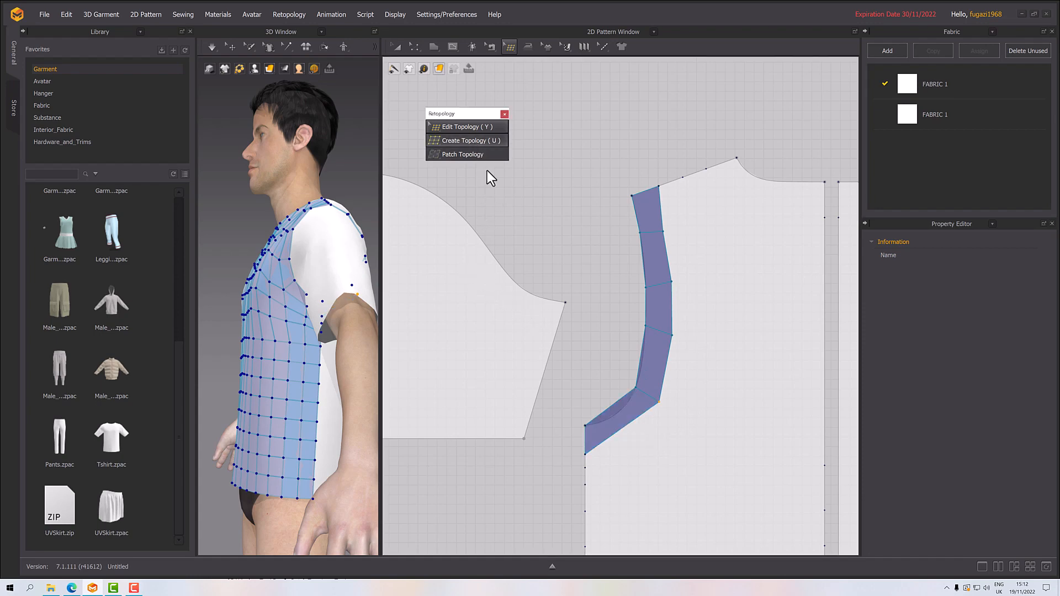
click(627, 411)
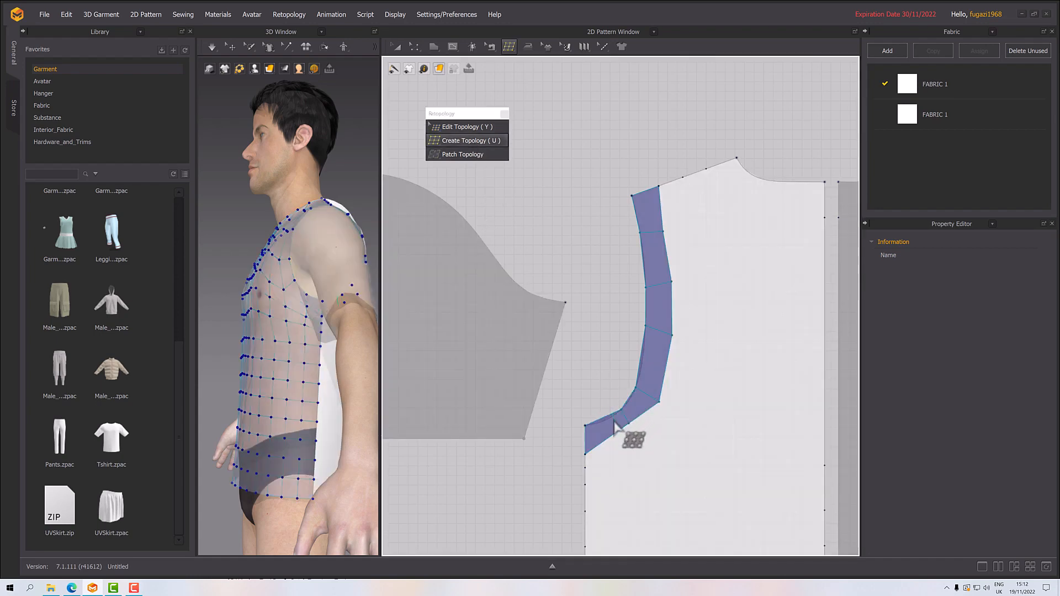
click(605, 440)
click(628, 424)
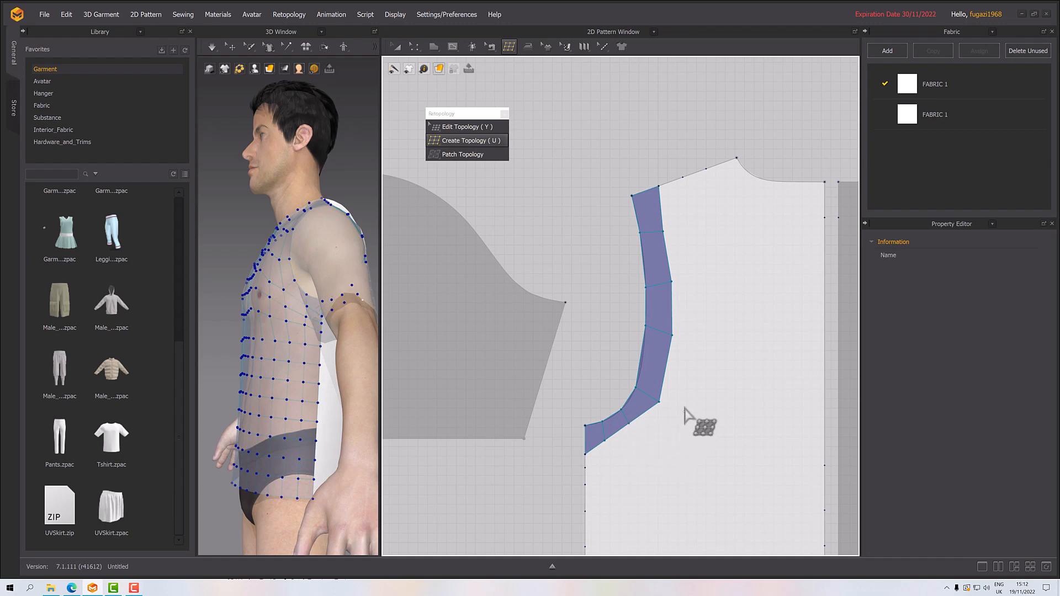
click(460, 127)
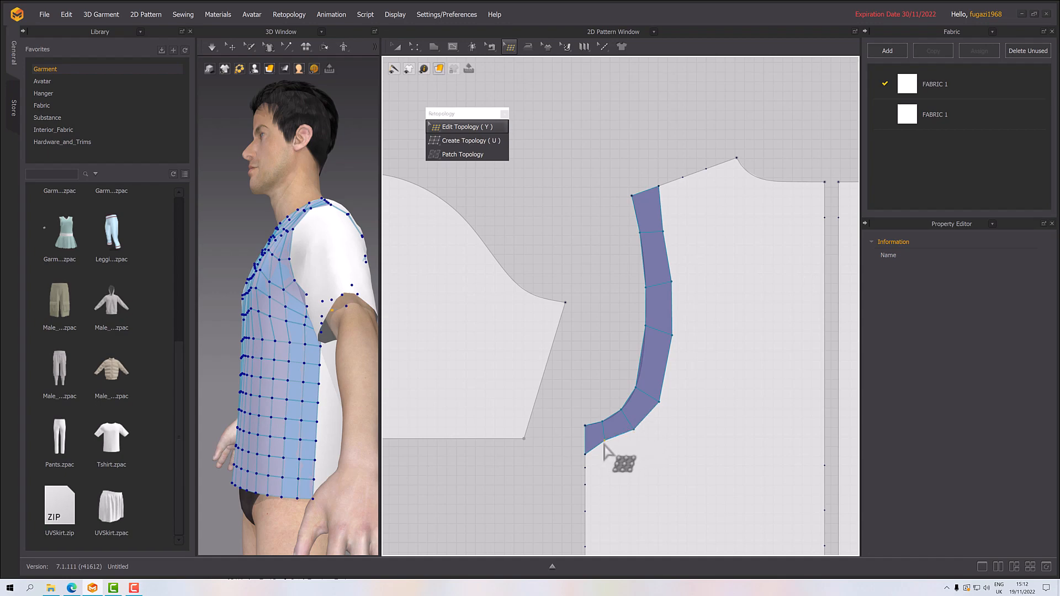
drag(606, 441, 611, 447)
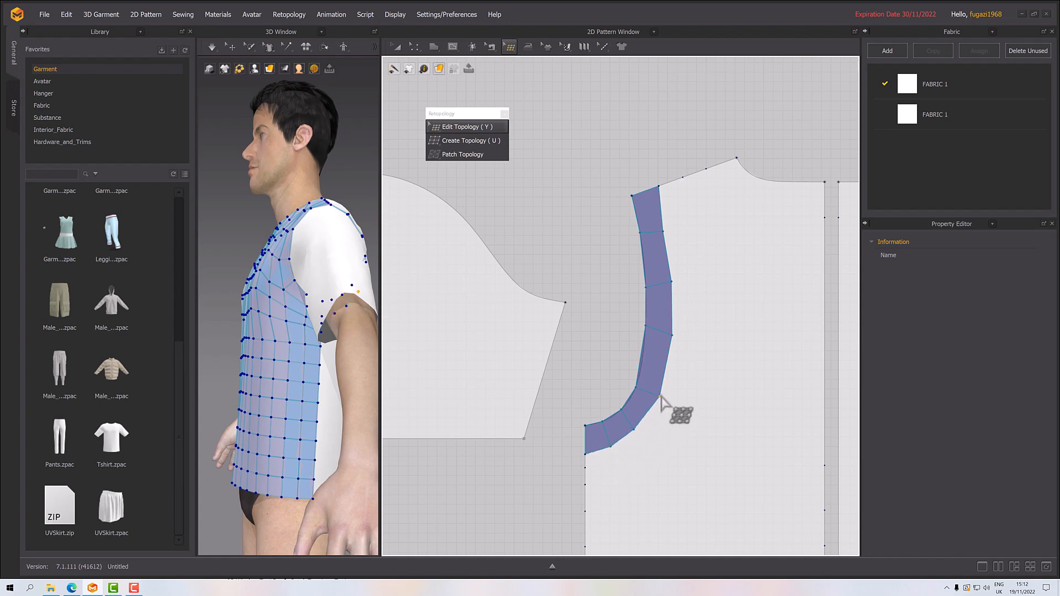
click(645, 338)
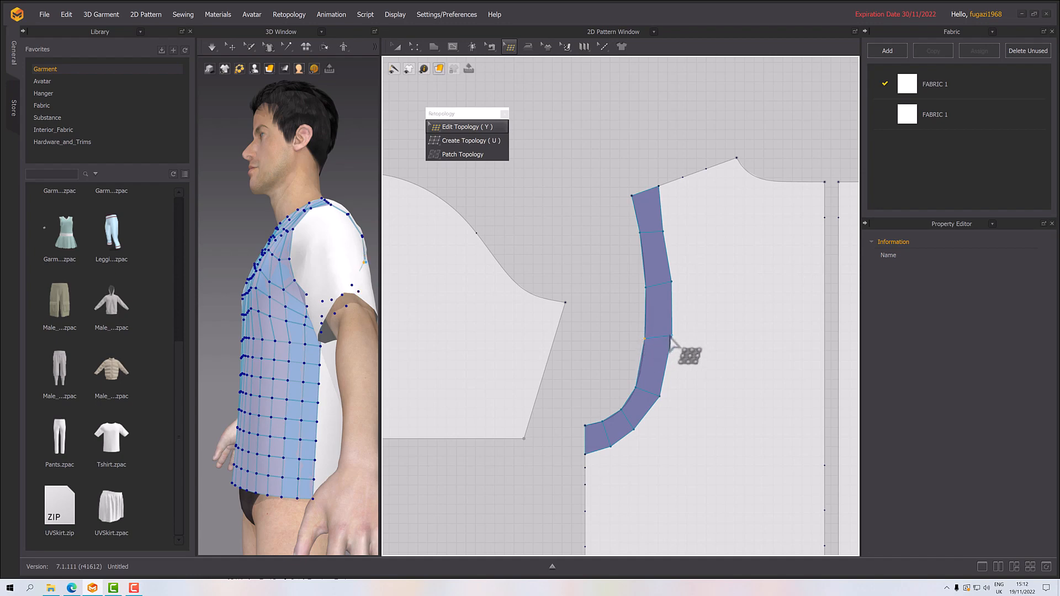
- Create two adjoining quads along the back's shoulder edge, extending from the top of the armhole strip toward the neckline
scroll(670, 431, down, 3)
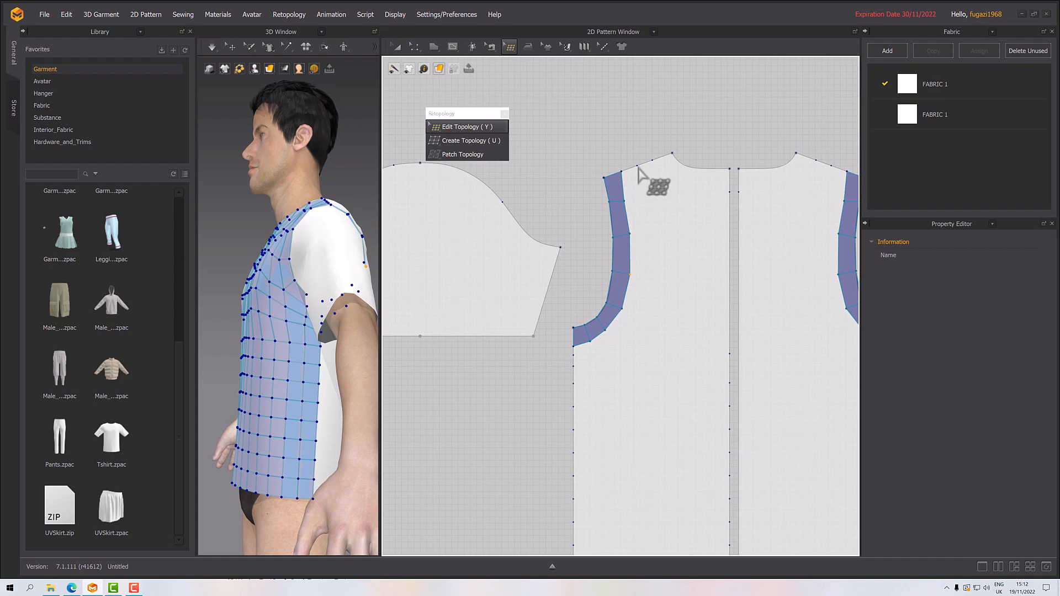
right_drag(639, 174, 627, 265)
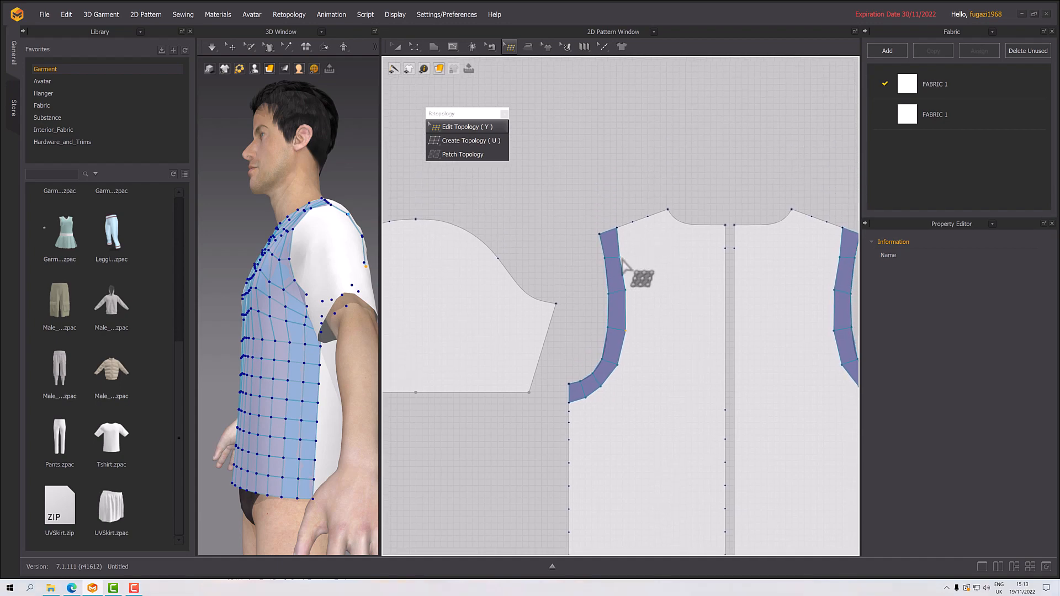
scroll(640, 262, up, 3)
right_drag(639, 260, 576, 260)
click(463, 140)
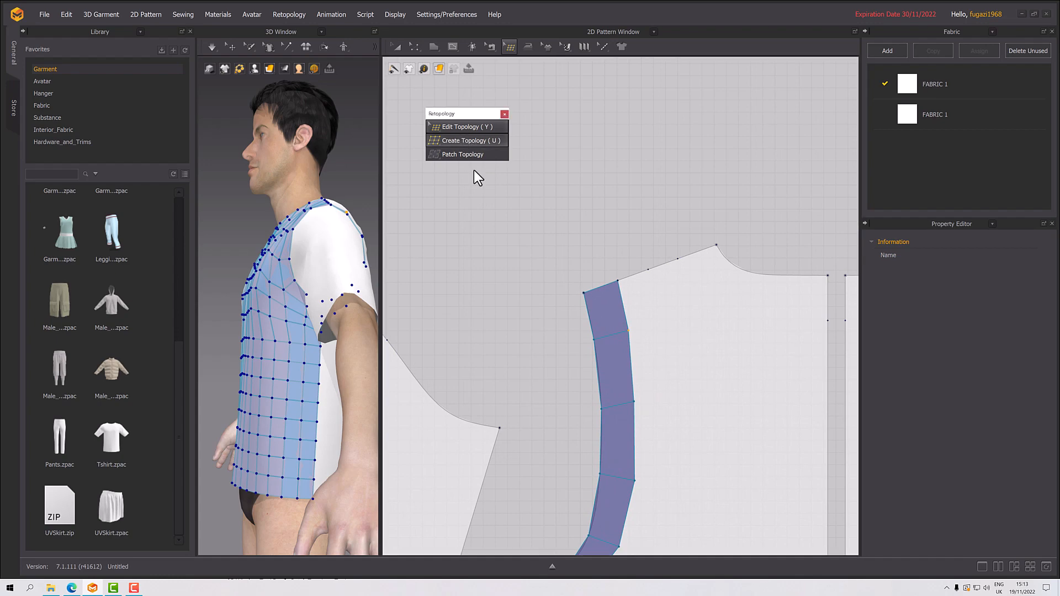
click(629, 331)
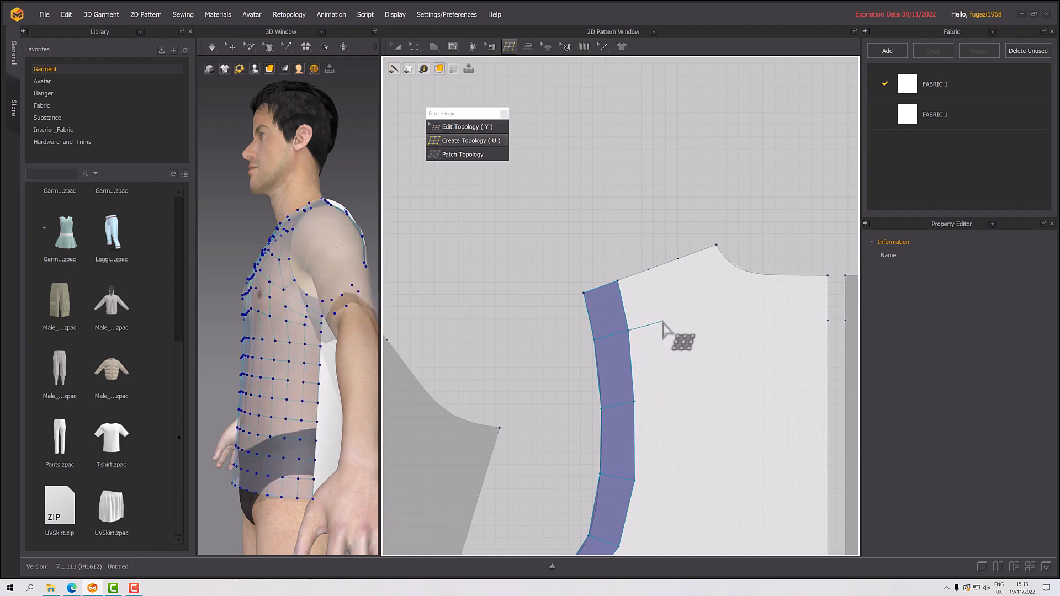
click(663, 318)
click(648, 271)
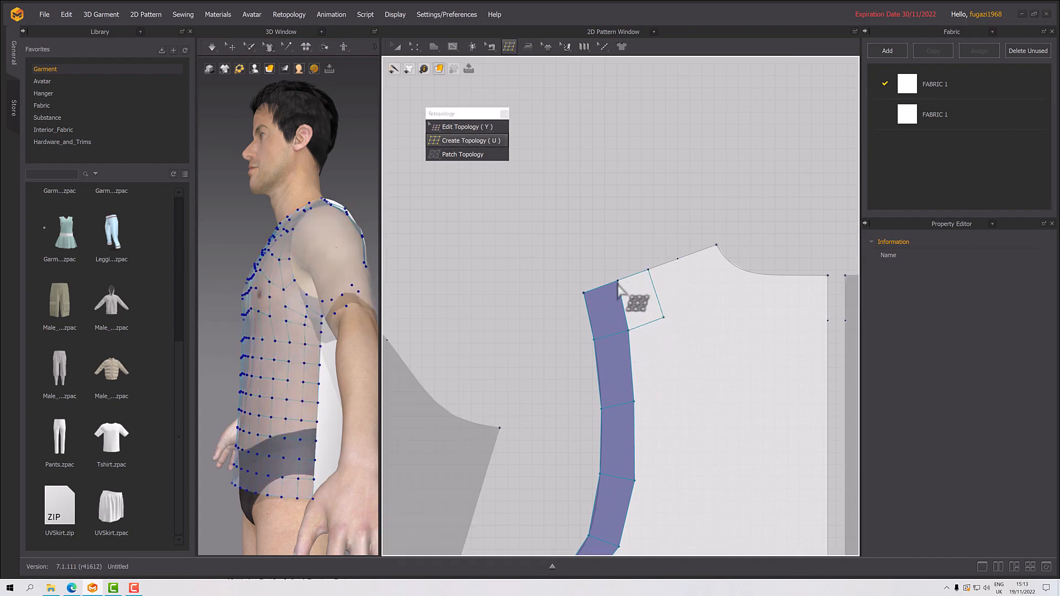
click(618, 282)
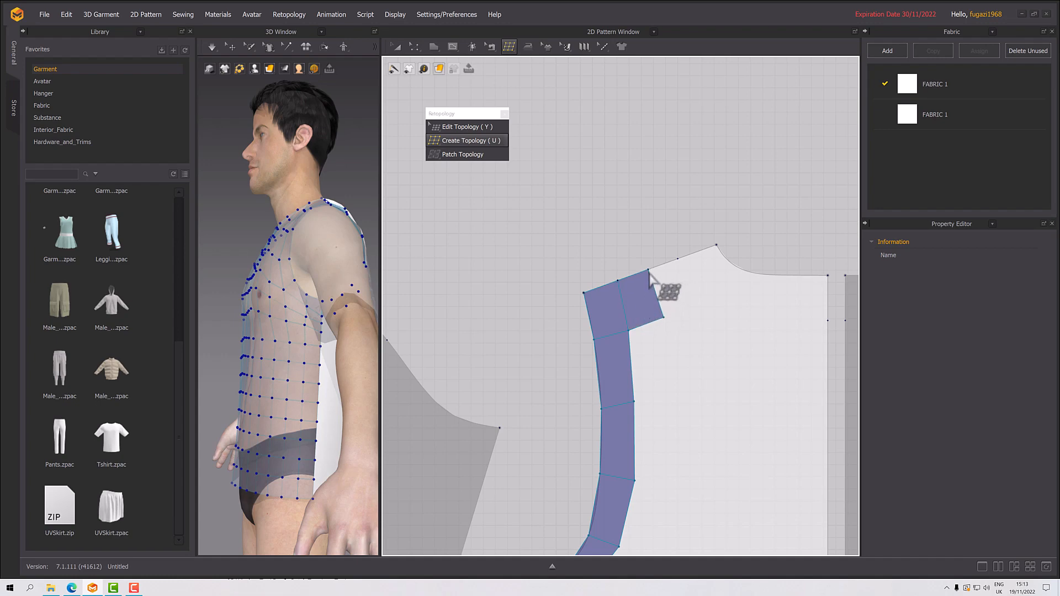
click(695, 303)
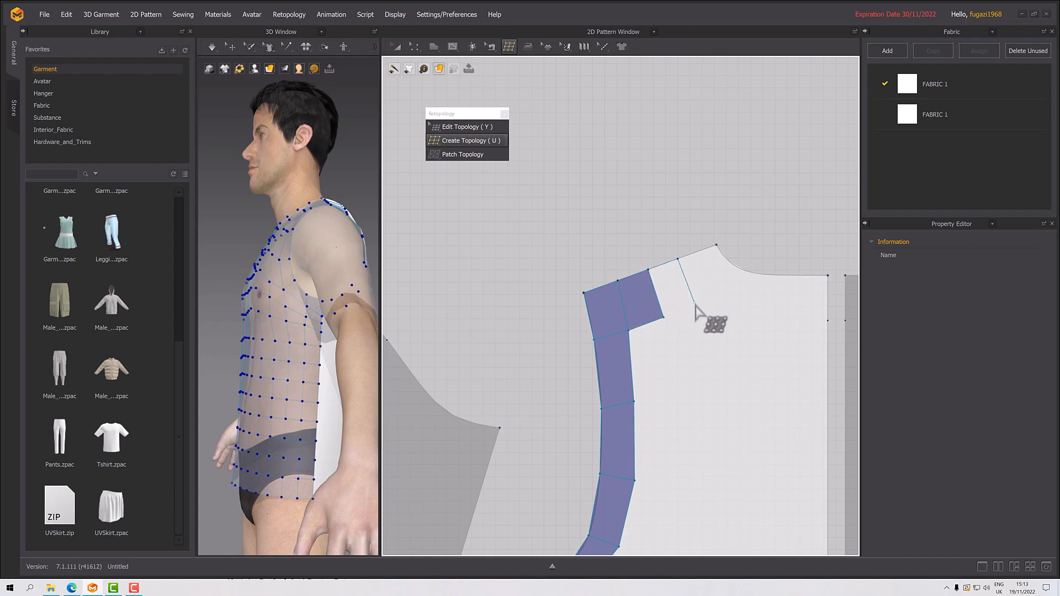
click(664, 318)
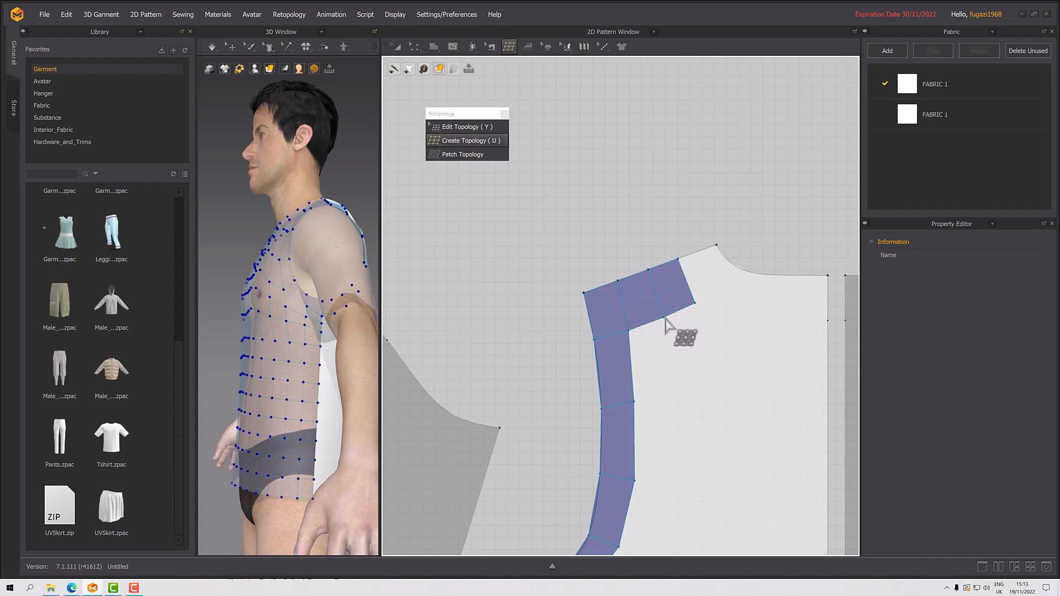
- Create two adjoining quads on the back piece, continuing the shoulder strip around the shoulder-neck corner onto the neckline curve
click(678, 259)
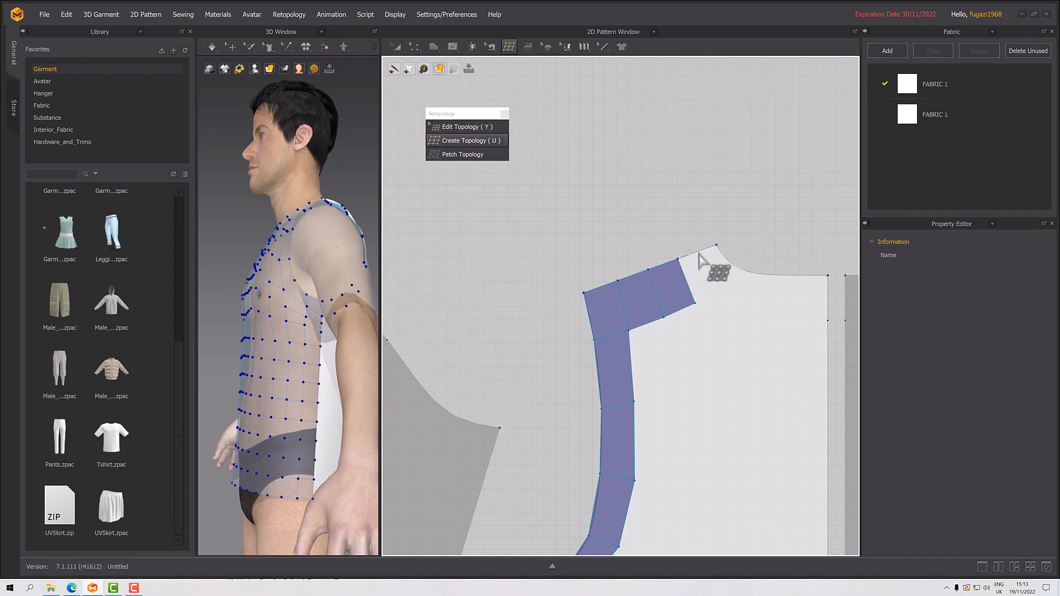
click(739, 269)
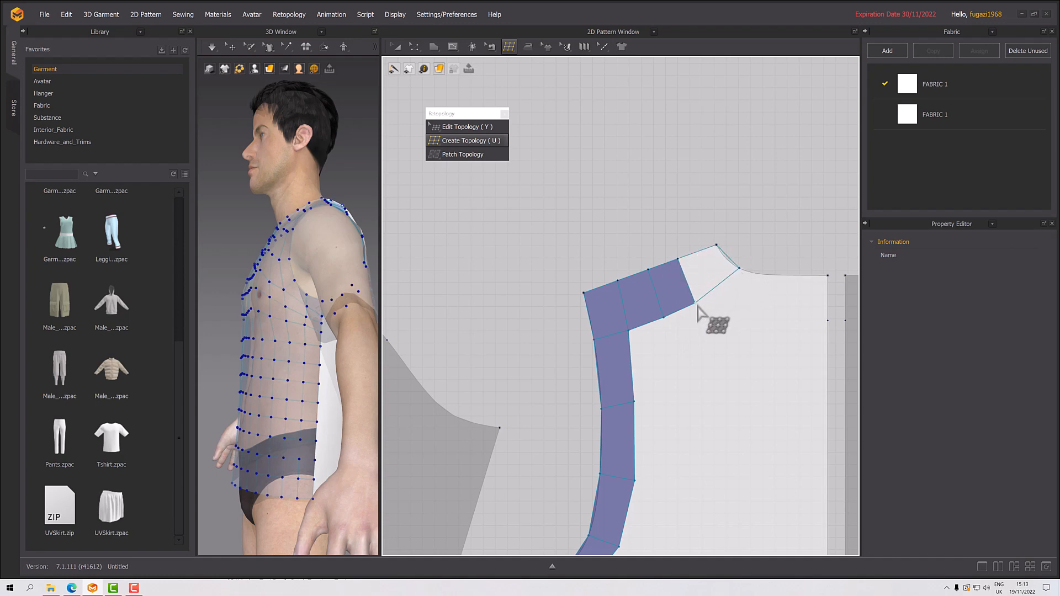
click(696, 304)
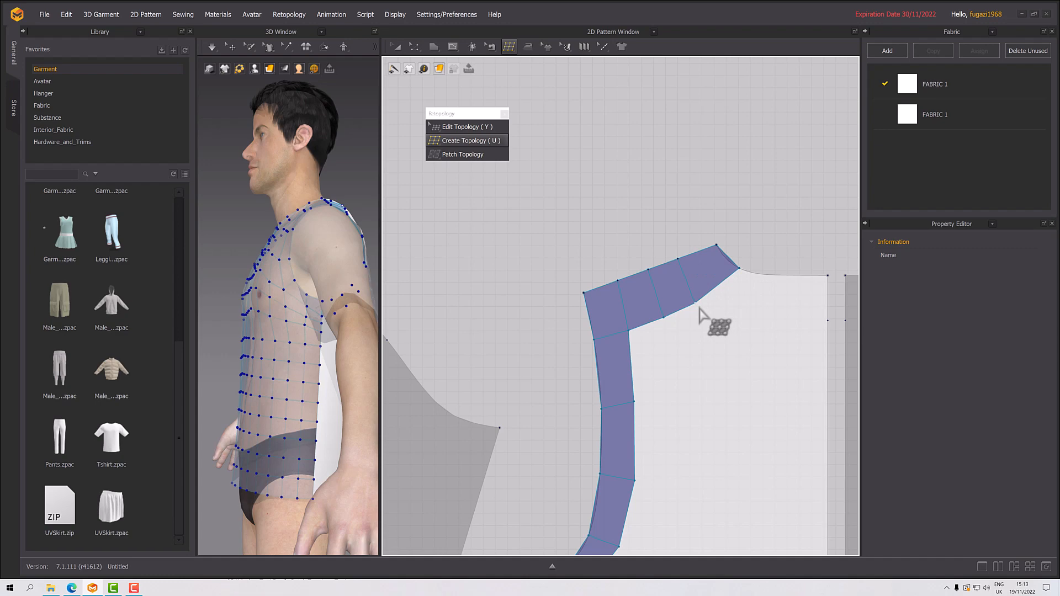
click(741, 317)
click(756, 273)
click(739, 270)
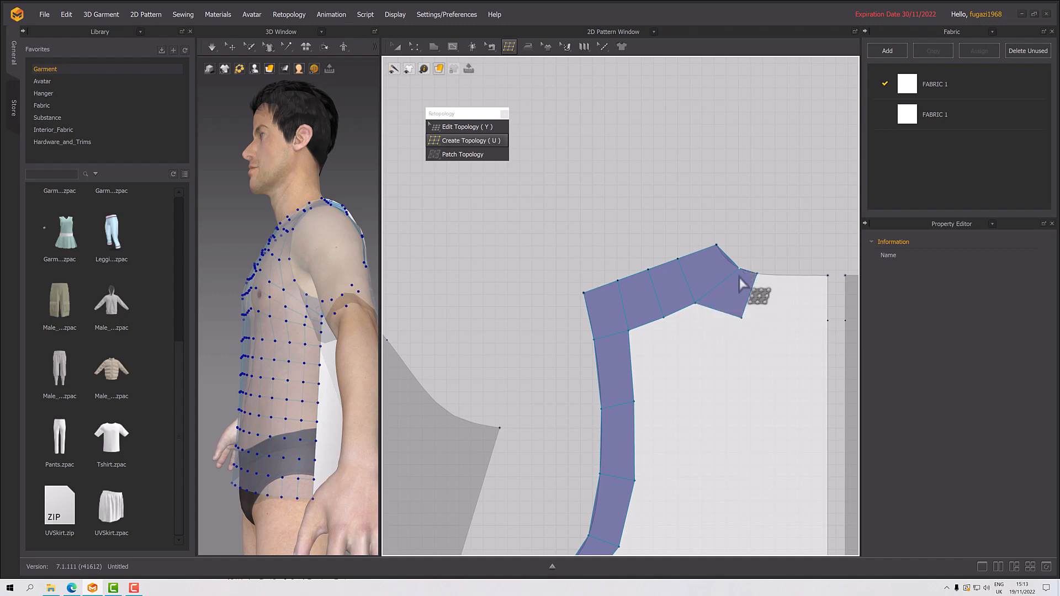
- Extend the strip with two more quads along the back neckline, ending at the centre line
click(741, 318)
click(780, 320)
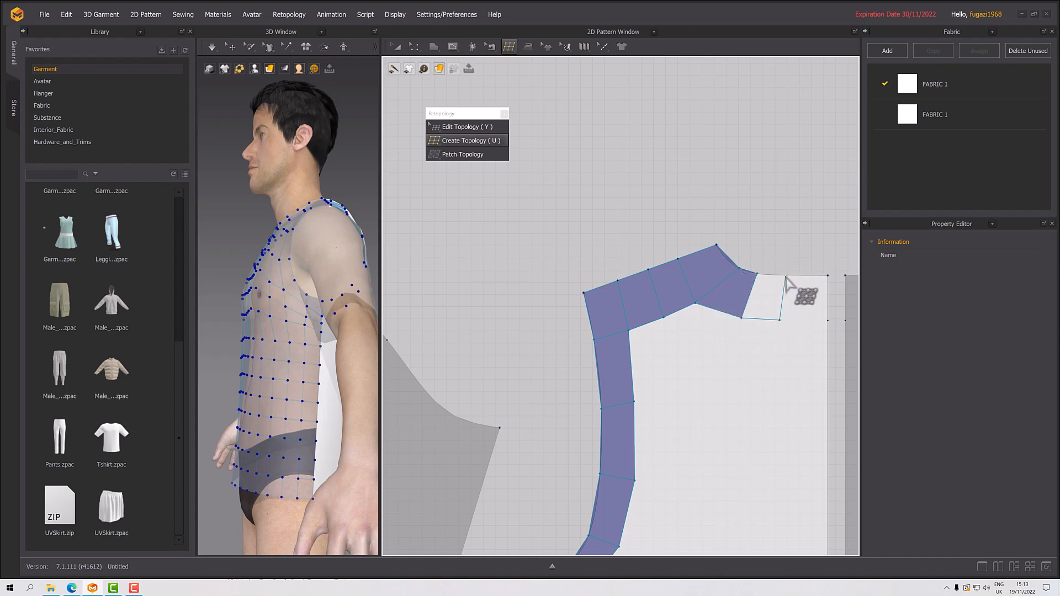
click(785, 276)
click(757, 273)
middle_drag(764, 307, 658, 303)
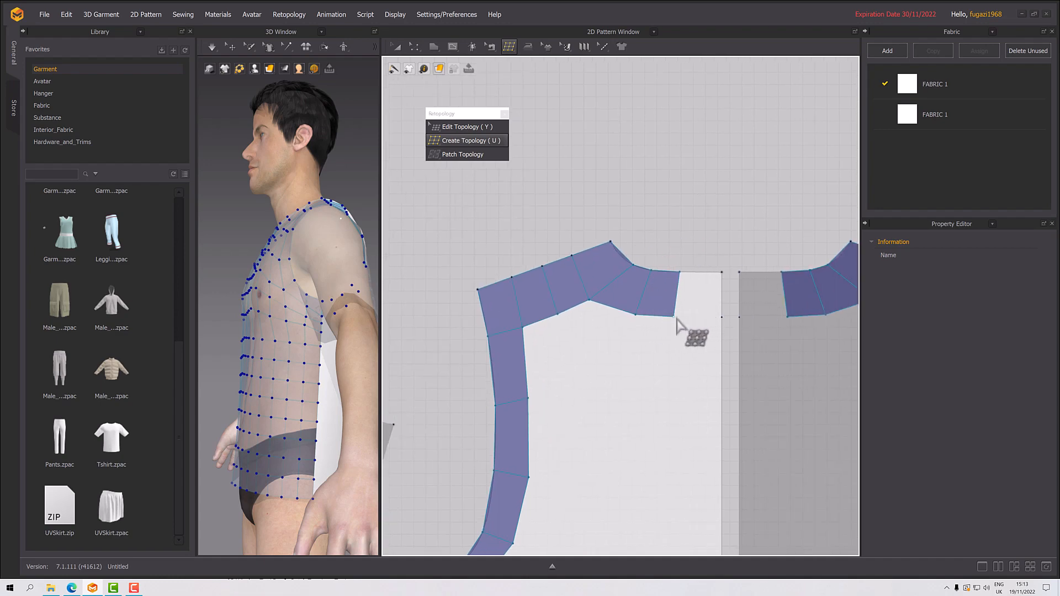
click(675, 317)
click(722, 318)
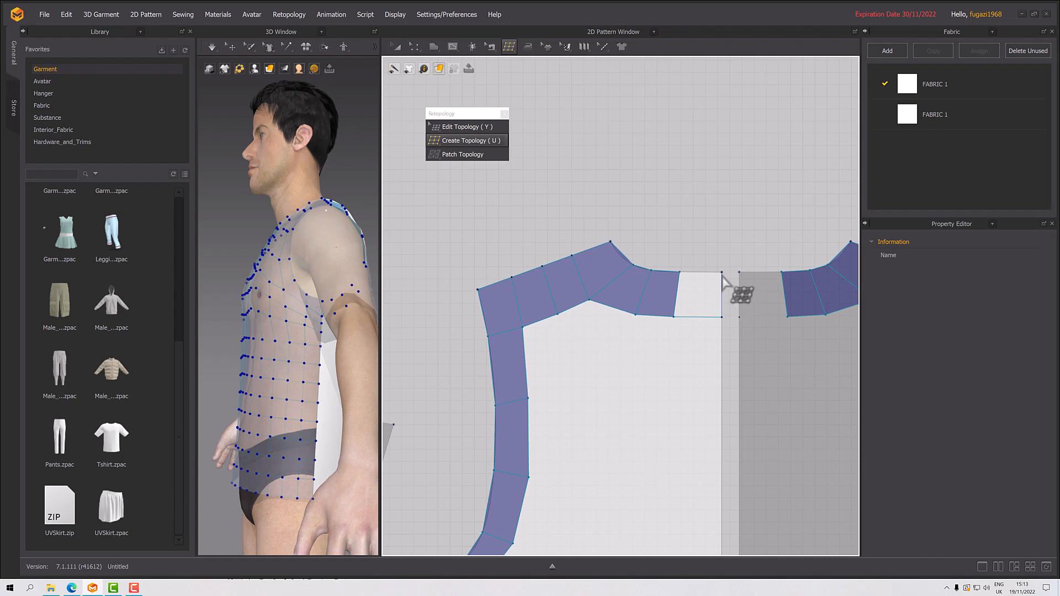
click(722, 273)
click(680, 272)
- Fill the lower back, from the hem to below the armhole, with a Patch Topology grid of 8 subdivisions
scroll(674, 348, down, 5)
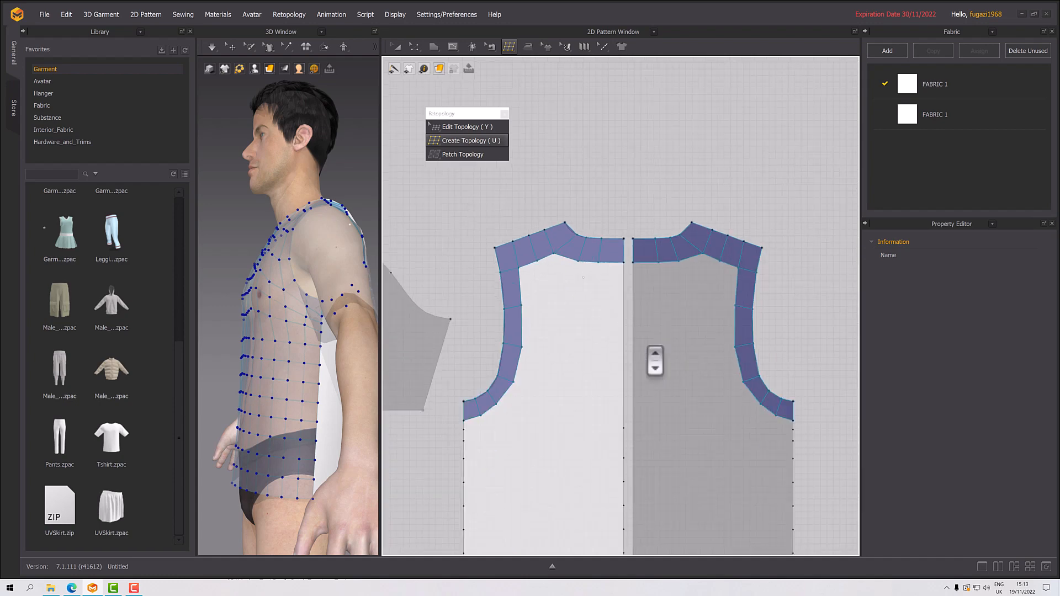
middle_drag(593, 353, 602, 294)
scroll(601, 294, up, 3)
scroll(572, 348, down, 4)
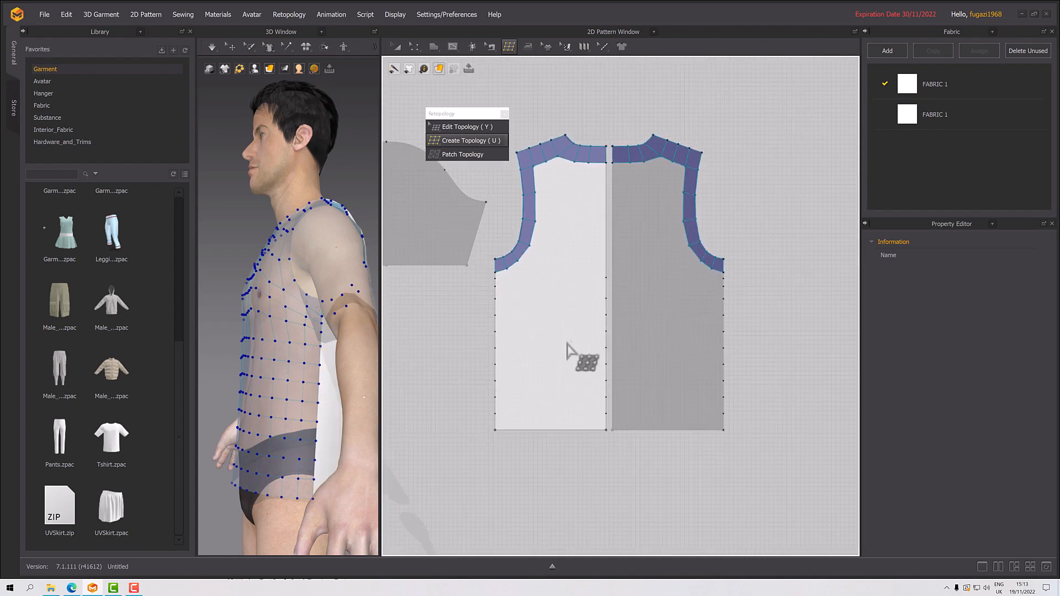
scroll(568, 342, up, 1)
mouse_move(568, 343)
middle_down()
mouse_move(567, 316)
mouse_move(564, 347)
middle_up()
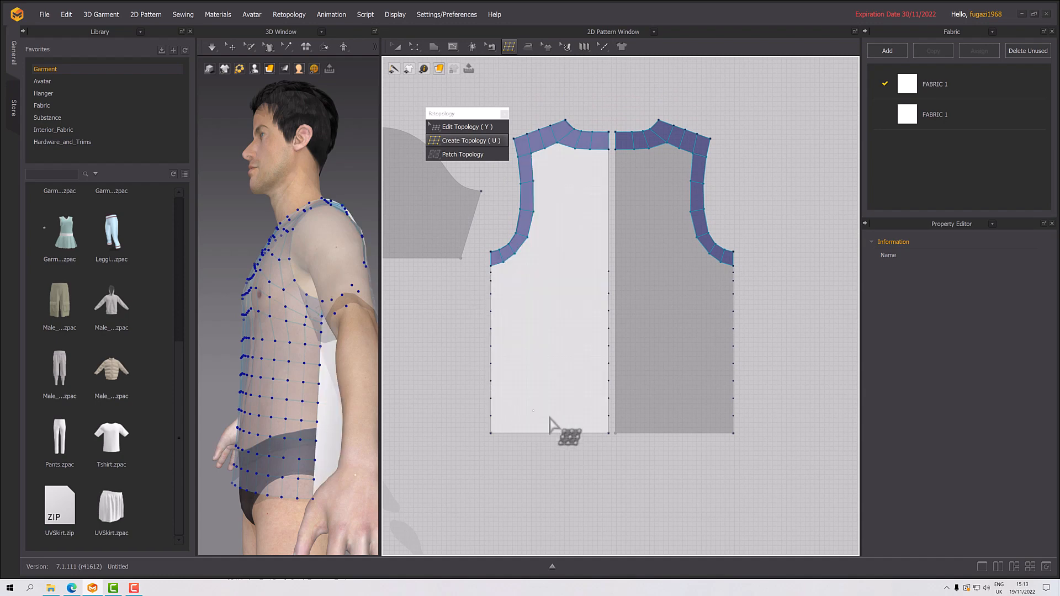
click(453, 155)
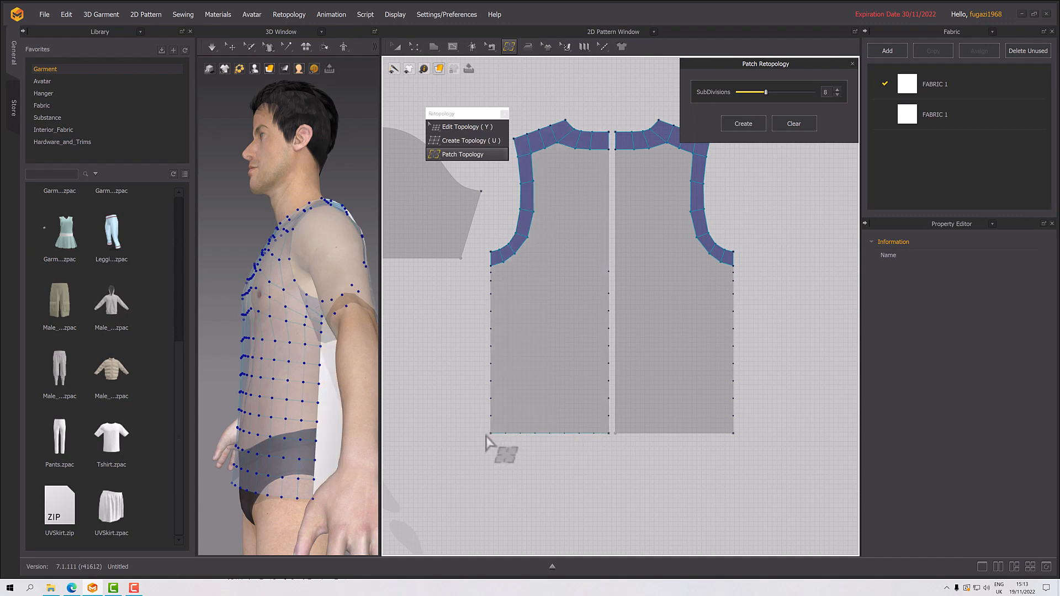
click(490, 293)
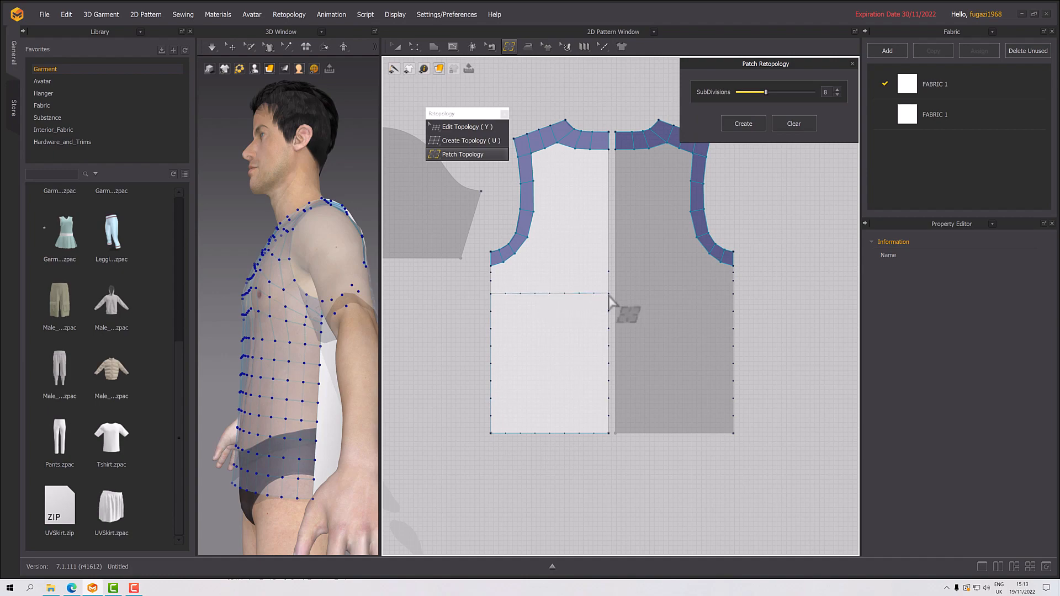
click(610, 433)
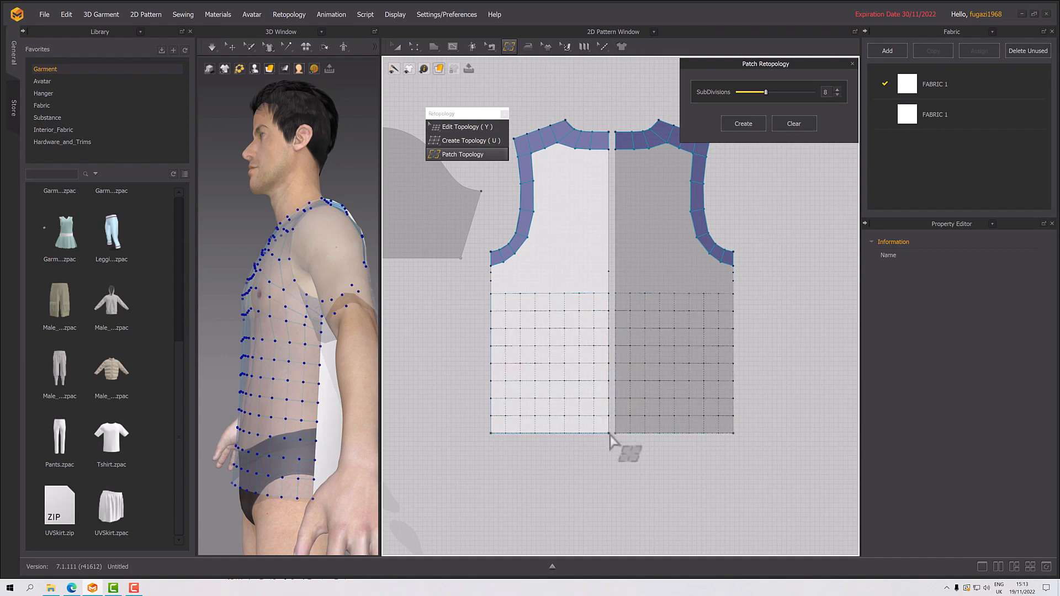
scroll(508, 340, up, 2)
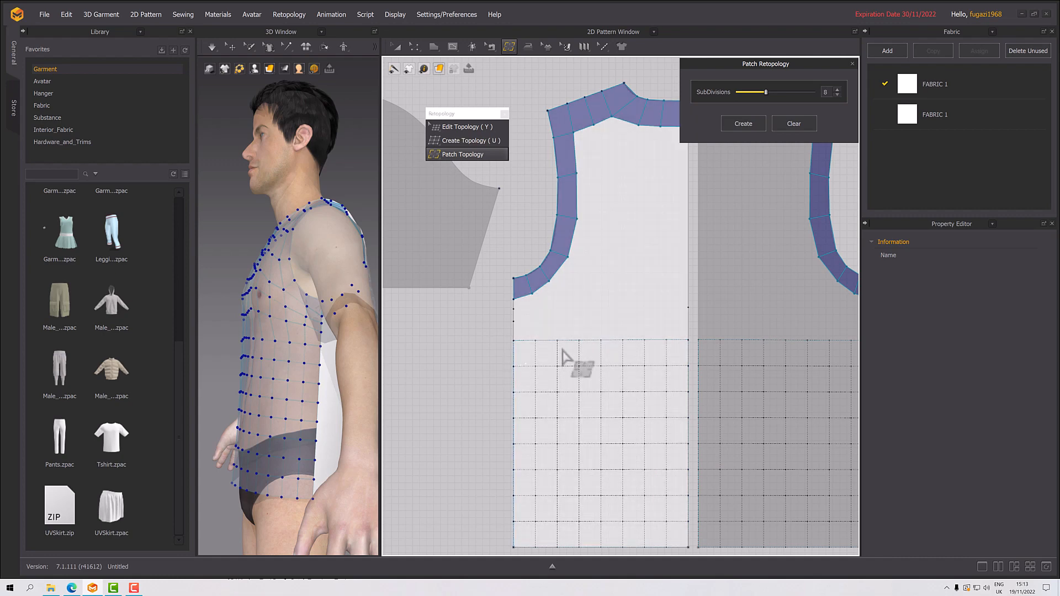
click(743, 124)
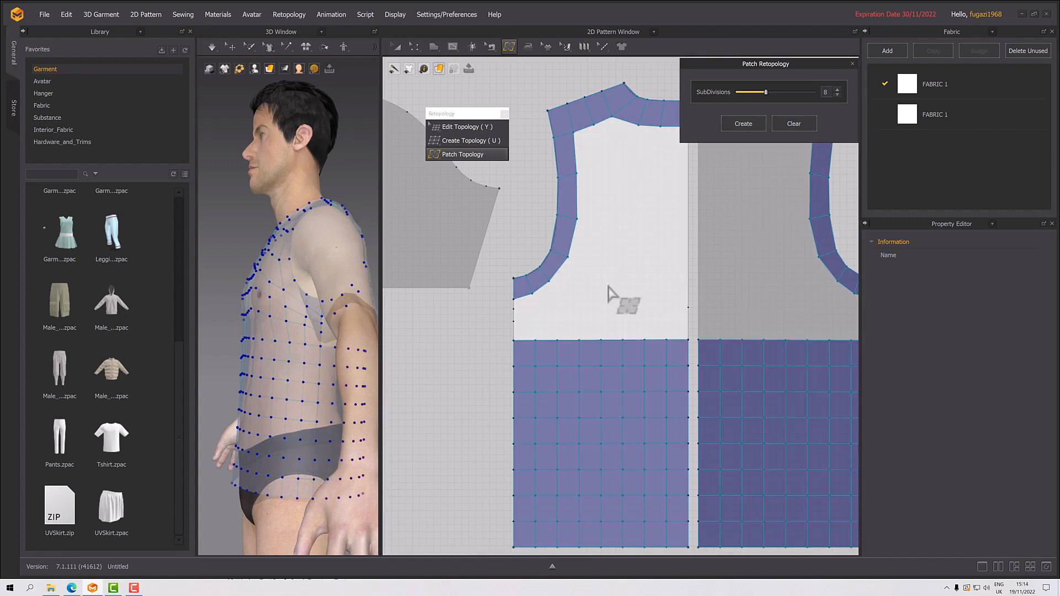
- Compare the partly meshed back piece with the finished front and the sleeve patterns
scroll(571, 295, down, 5)
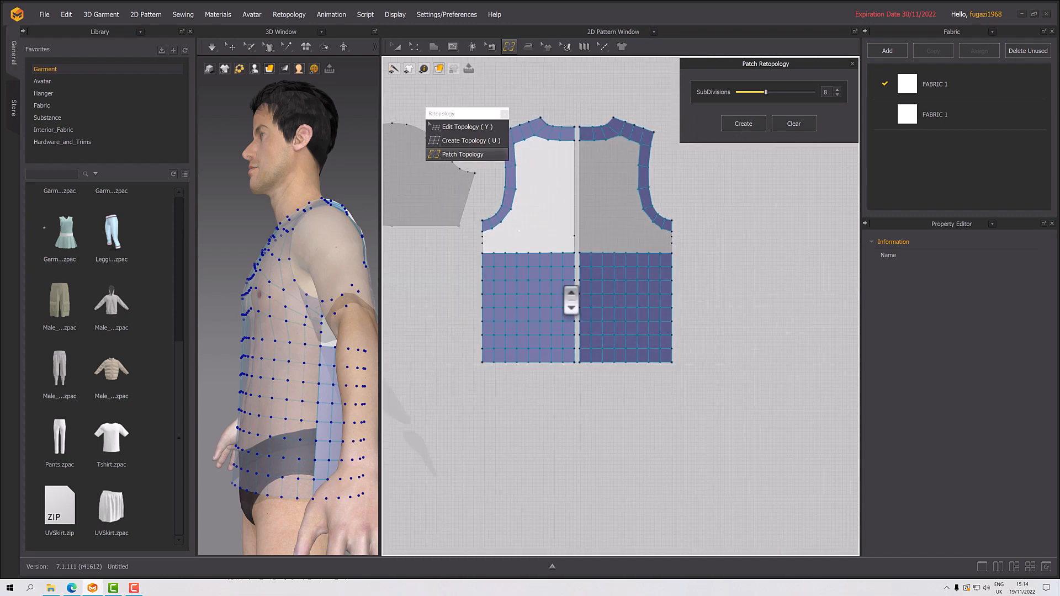
scroll(570, 301, up, 2)
middle_drag(492, 314, 614, 333)
scroll(568, 331, down, 1)
scroll(568, 331, down, 1)
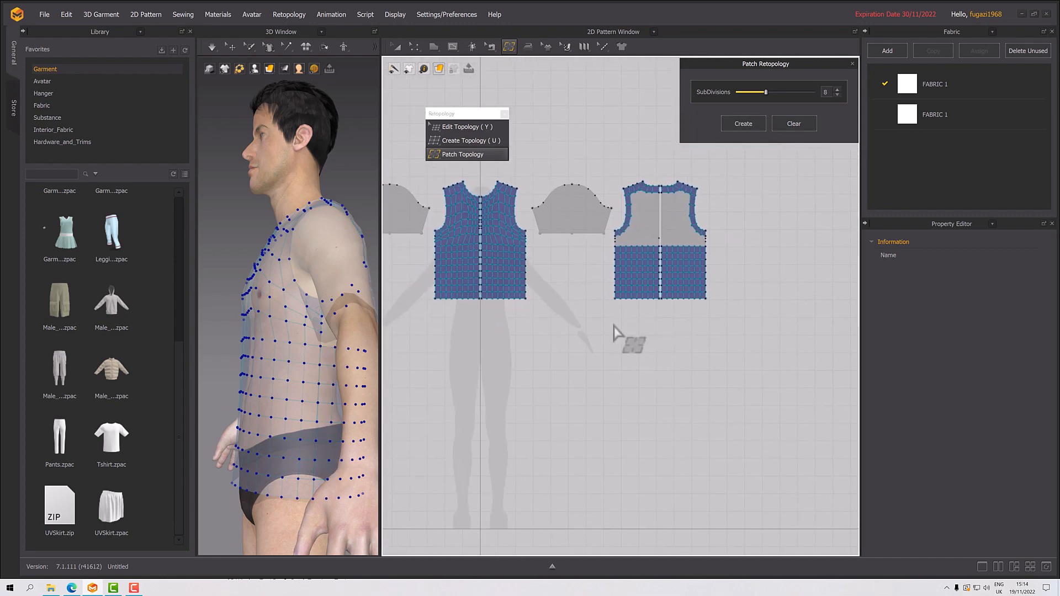
scroll(618, 335, down, 1)
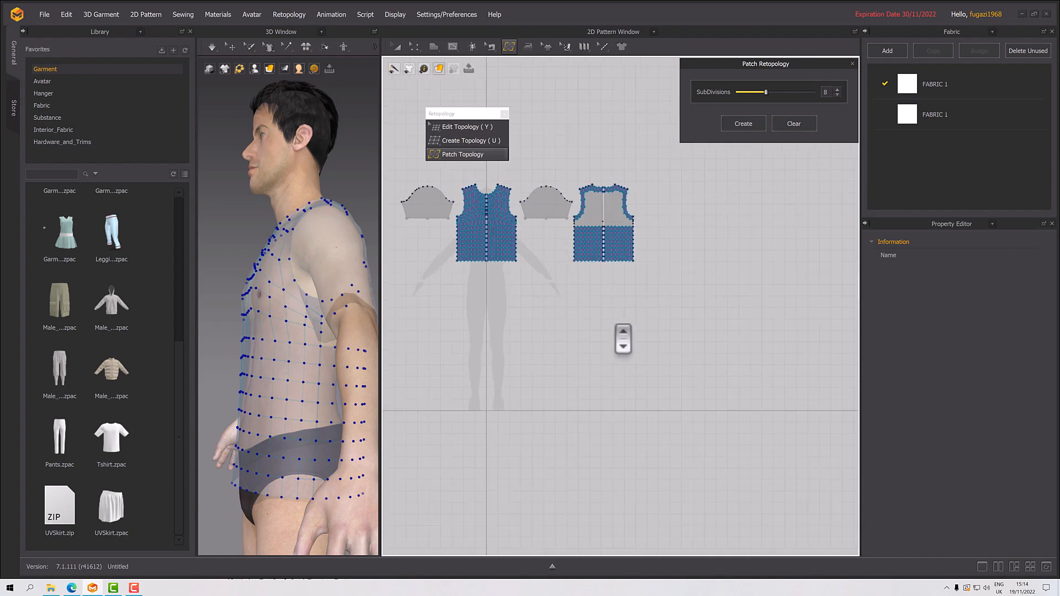
scroll(620, 338, up, 2)
middle_drag(609, 339, 457, 322)
scroll(553, 319, down, 1)
scroll(555, 321, up, 2)
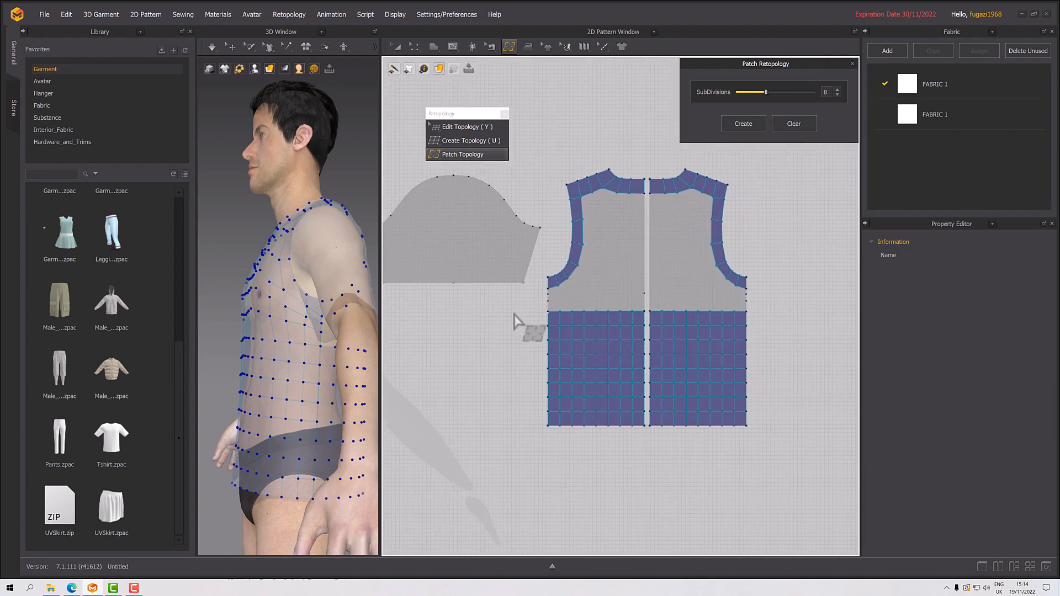
scroll(516, 317, down, 1)
scroll(516, 317, up, 2)
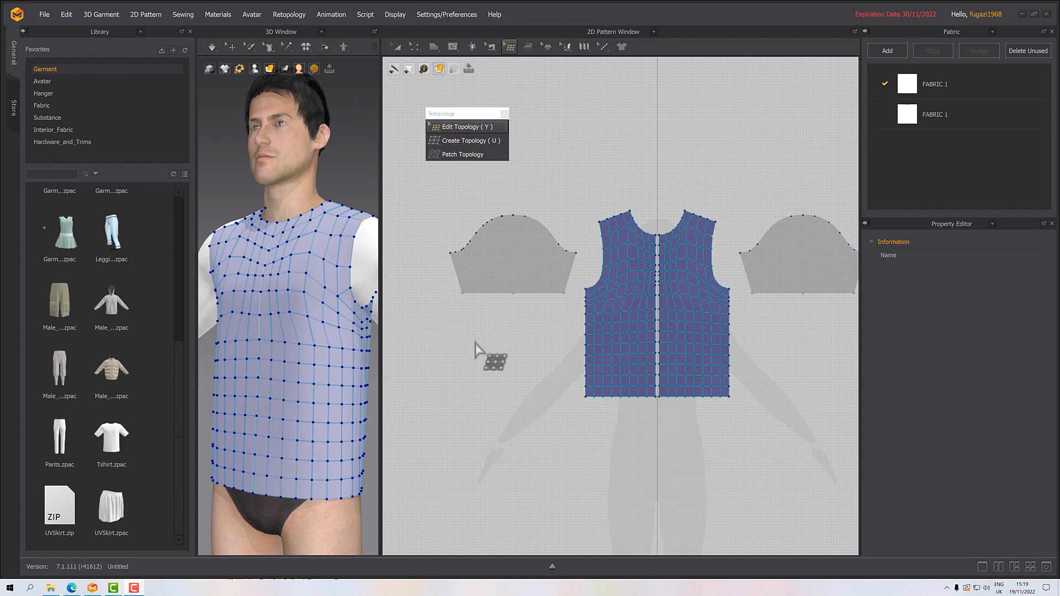
- Subdivide the front piece's topology with Add Division (Current Pattern)
scroll(490, 350, down, 3)
scroll(493, 358, up, 5)
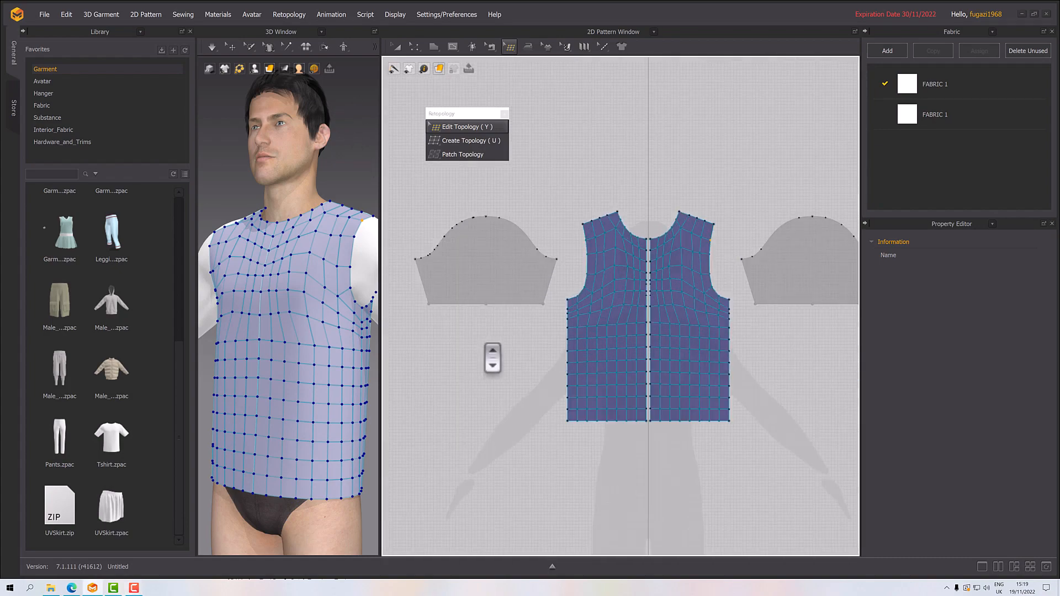
middle_drag(493, 358, 449, 337)
right_drag(342, 330, 355, 329)
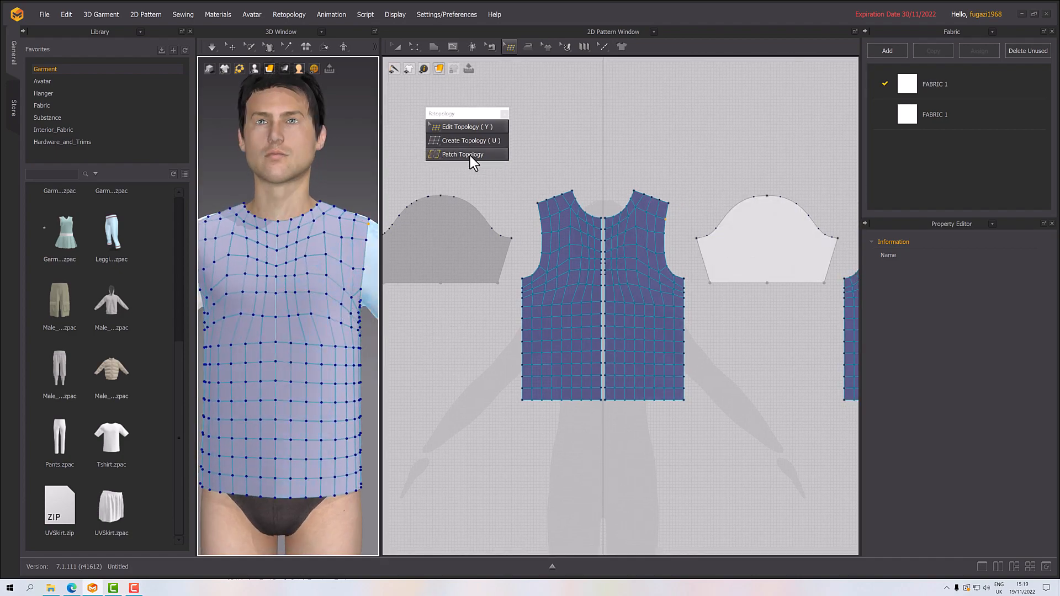
scroll(632, 323, down, 2)
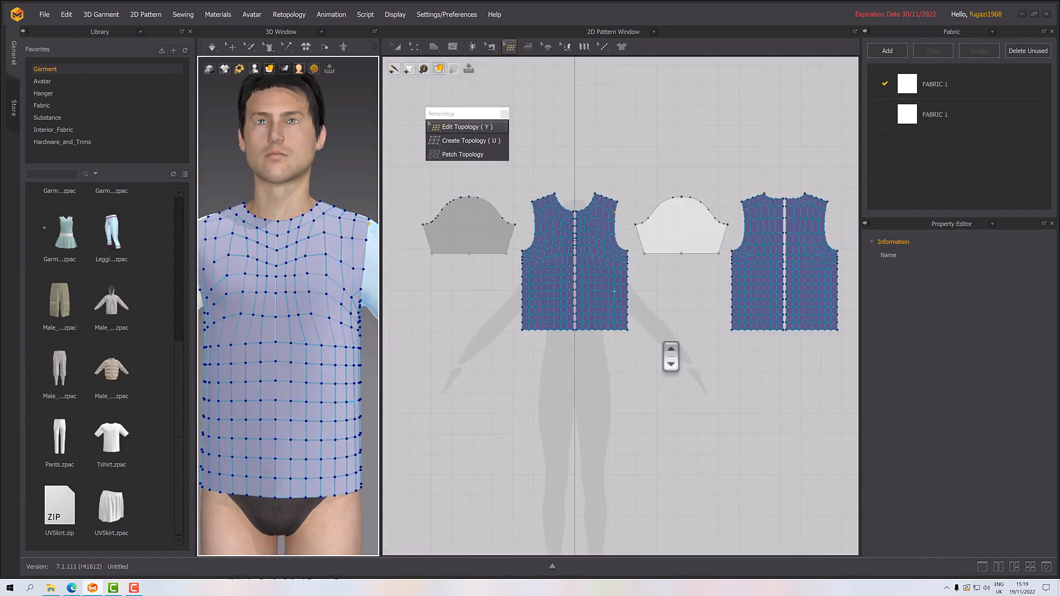
middle_drag(670, 355, 629, 349)
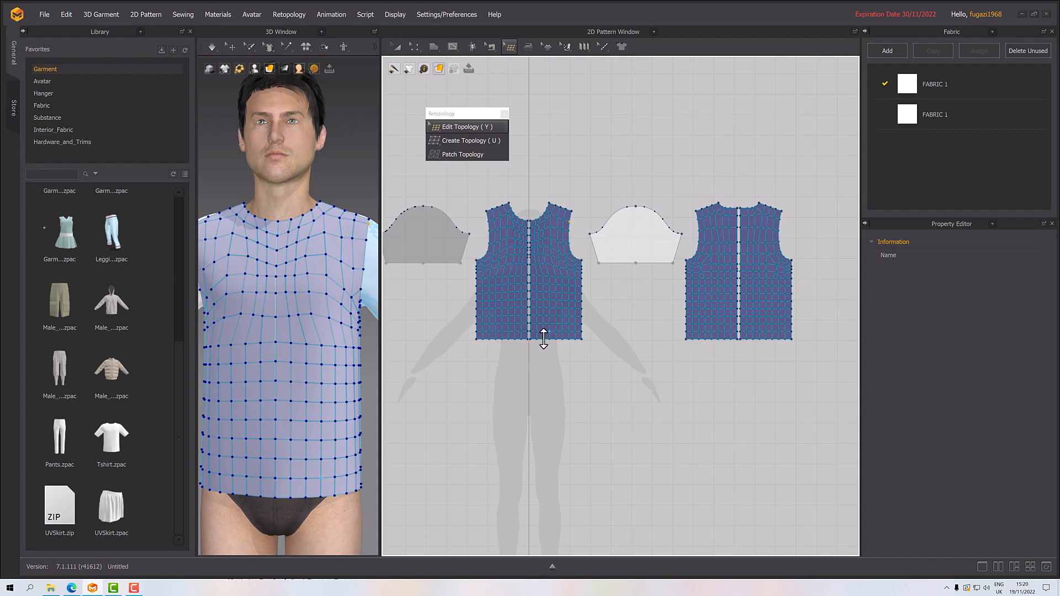
right_click(504, 263)
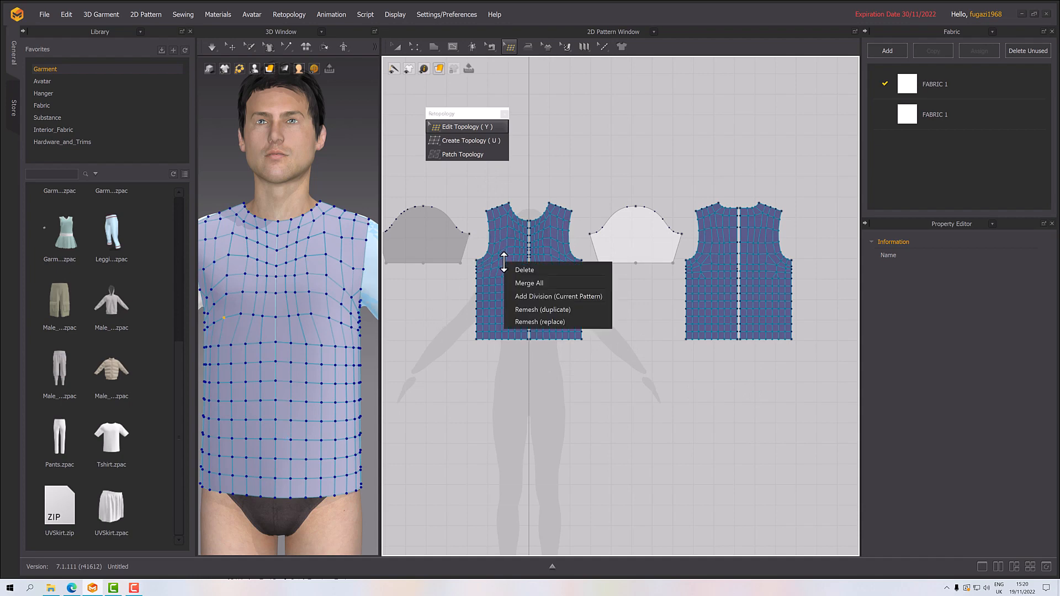
click(534, 293)
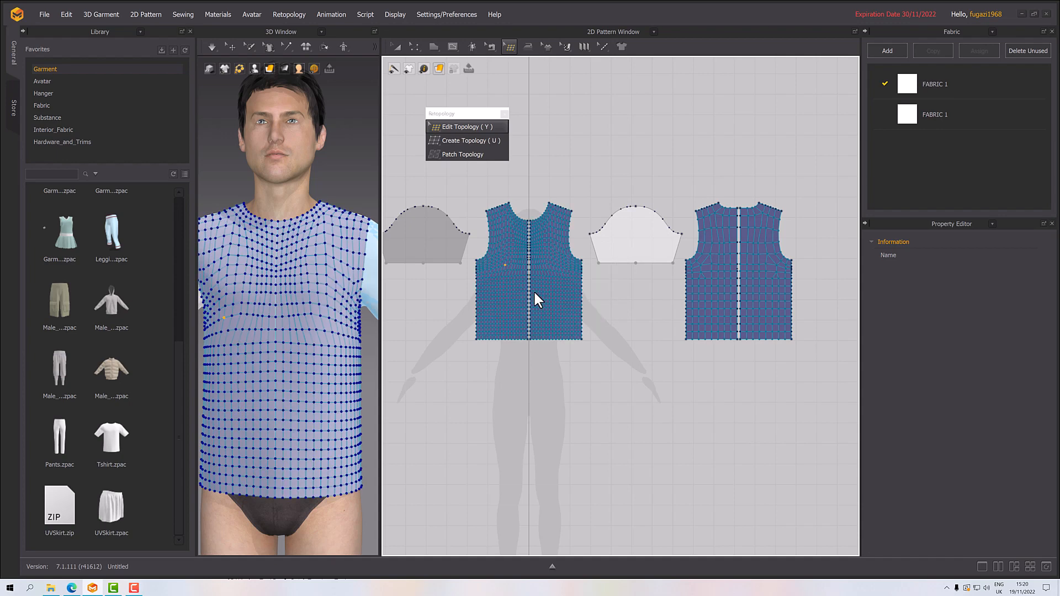
- Add a division to the back piece's topology to match the denser front
scroll(485, 301, down, 2)
right_click(623, 242)
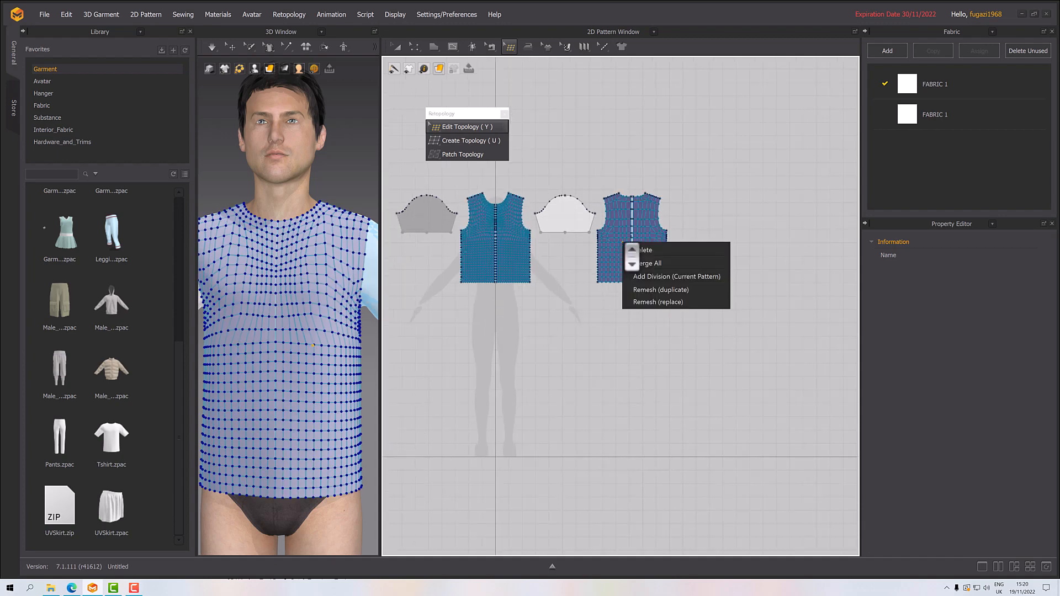
click(649, 276)
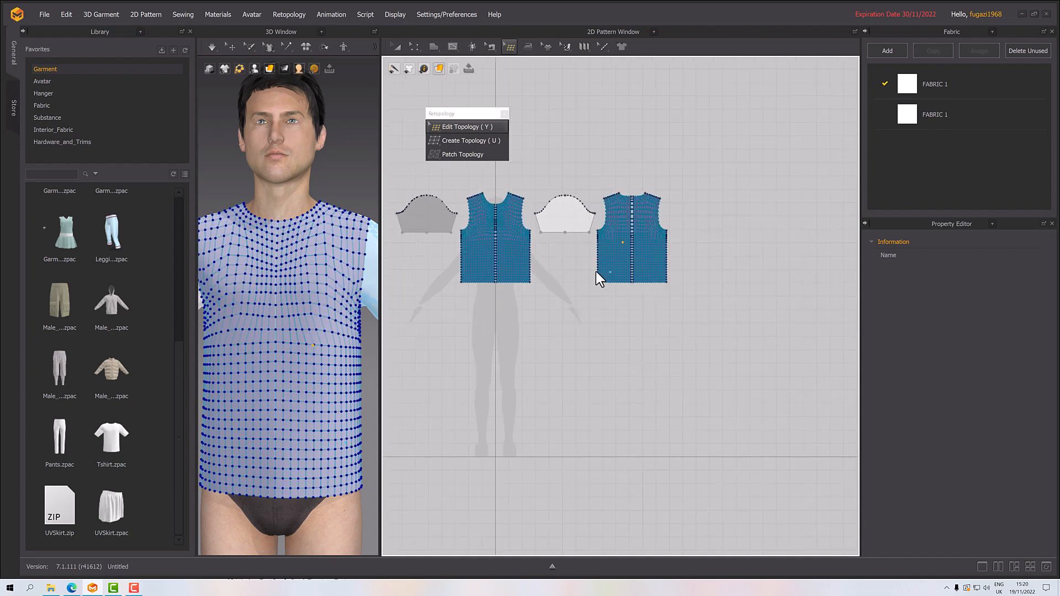
- Inspect the subdivided mesh on the shirt in 3D and on the front pattern in 2D
scroll(352, 329, up, 6)
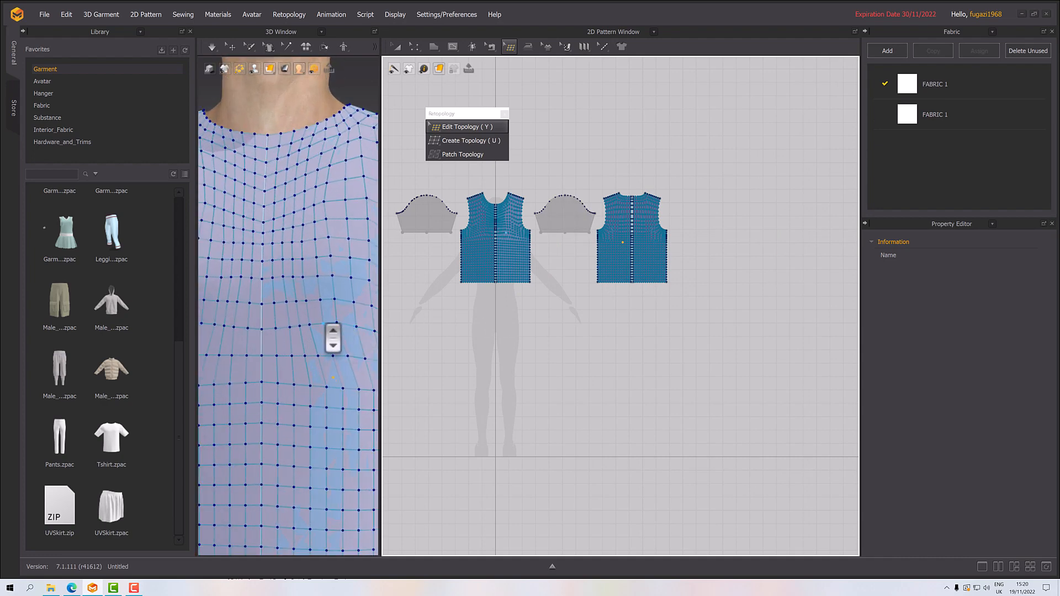
right_drag(346, 338, 352, 314)
scroll(348, 339, down, 4)
scroll(348, 338, down, 3)
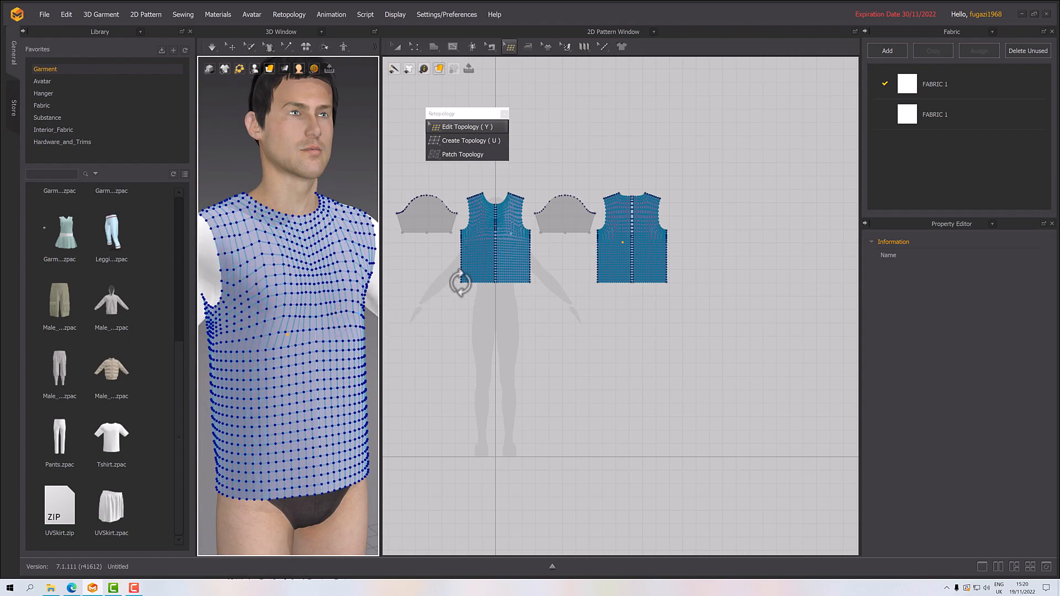
scroll(469, 313, up, 4)
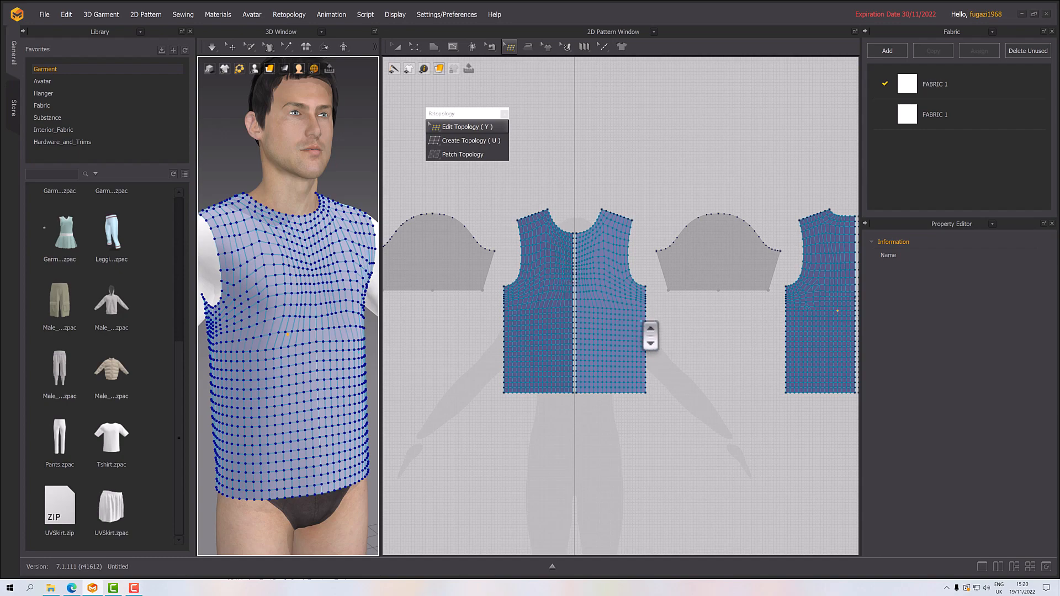
scroll(606, 331, down, 2)
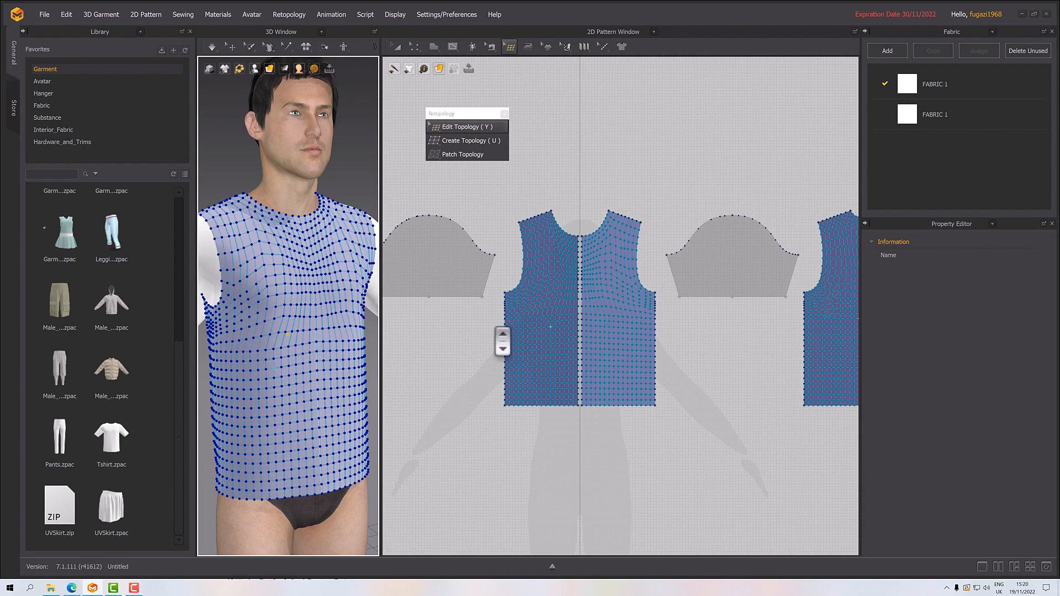
scroll(341, 338, down, 2)
scroll(341, 339, up, 2)
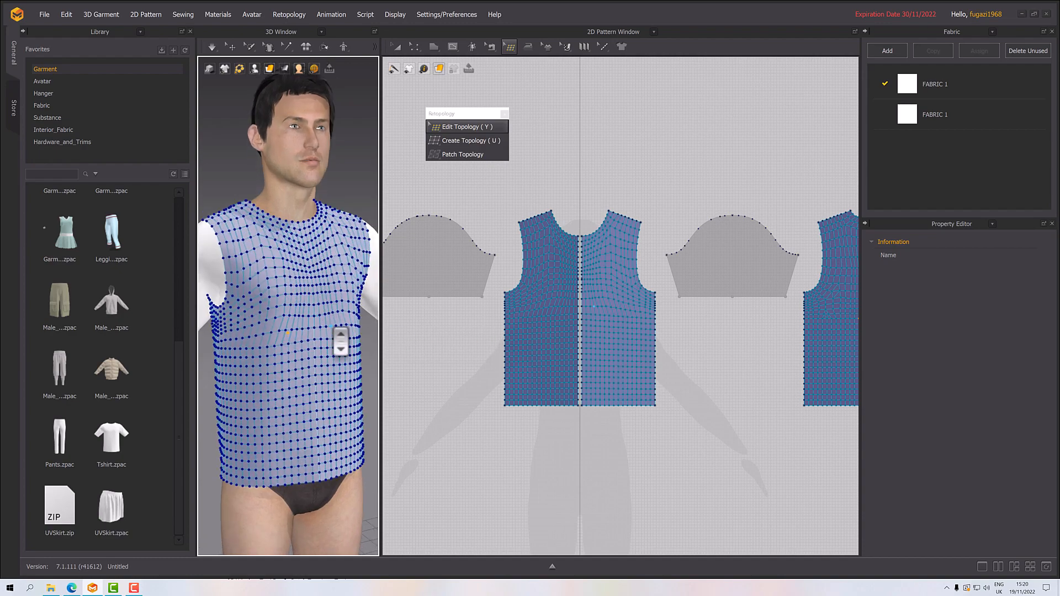
- Remesh the front piece from its new topology, replacing the original mesh
right_click(552, 312)
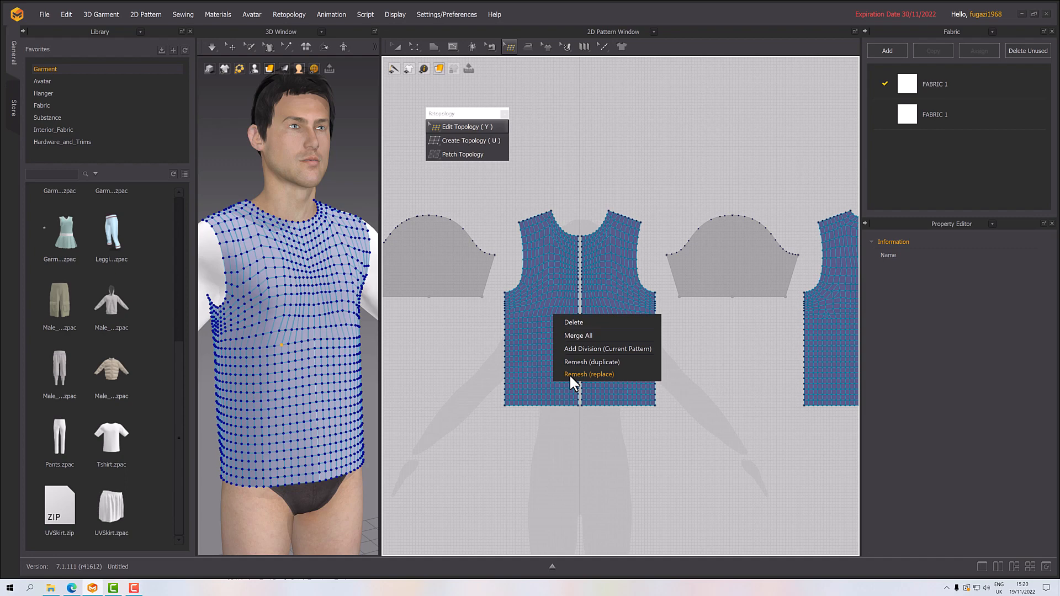
click(571, 376)
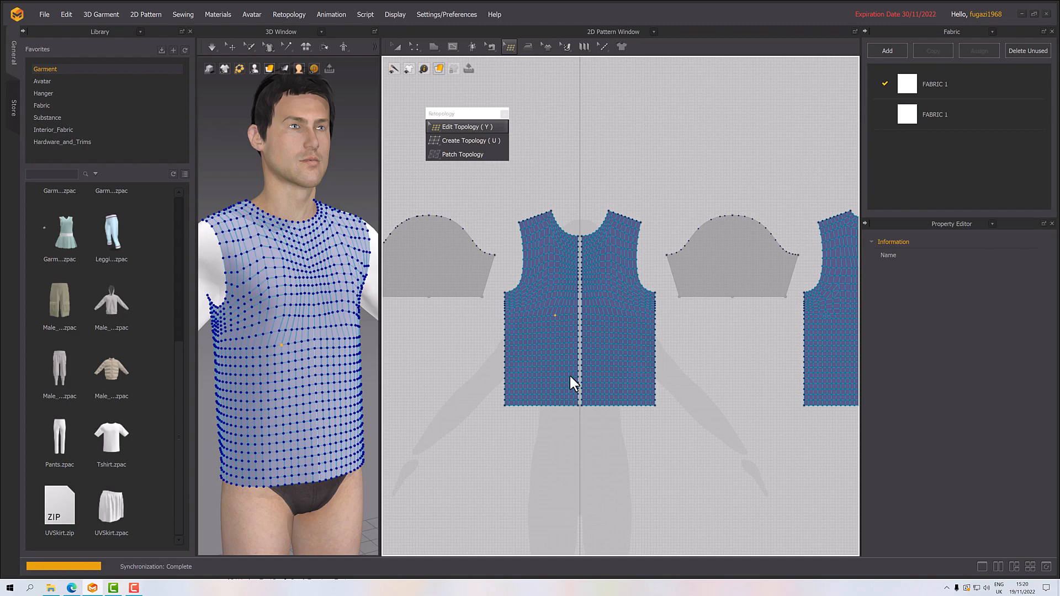
- Remesh the remaining front half and both halves of the back from their topology, replacing the original meshes
right_click(601, 326)
click(626, 385)
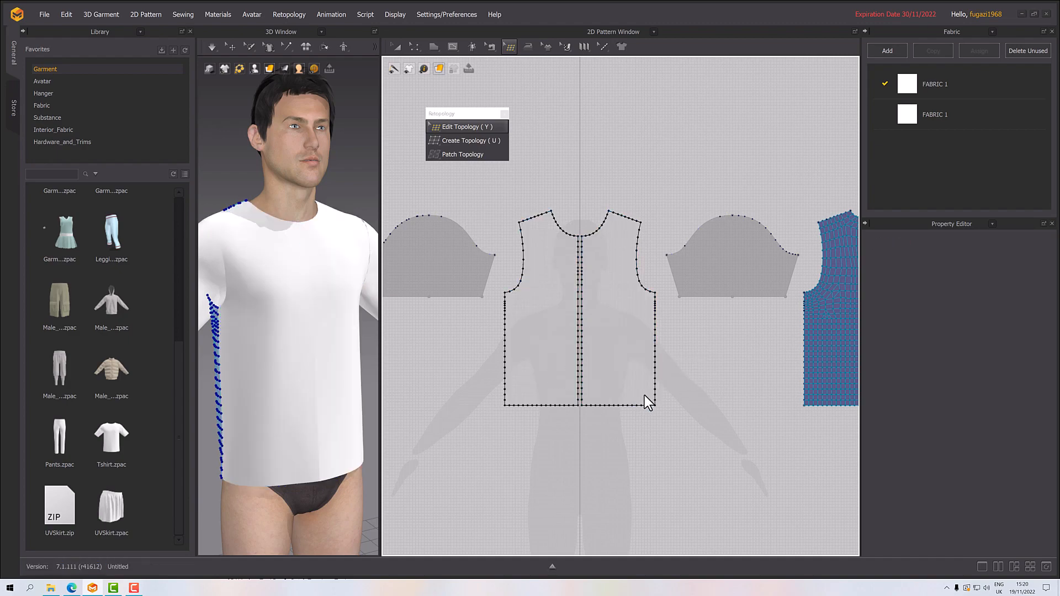
scroll(680, 371, down, 2)
right_click(660, 315)
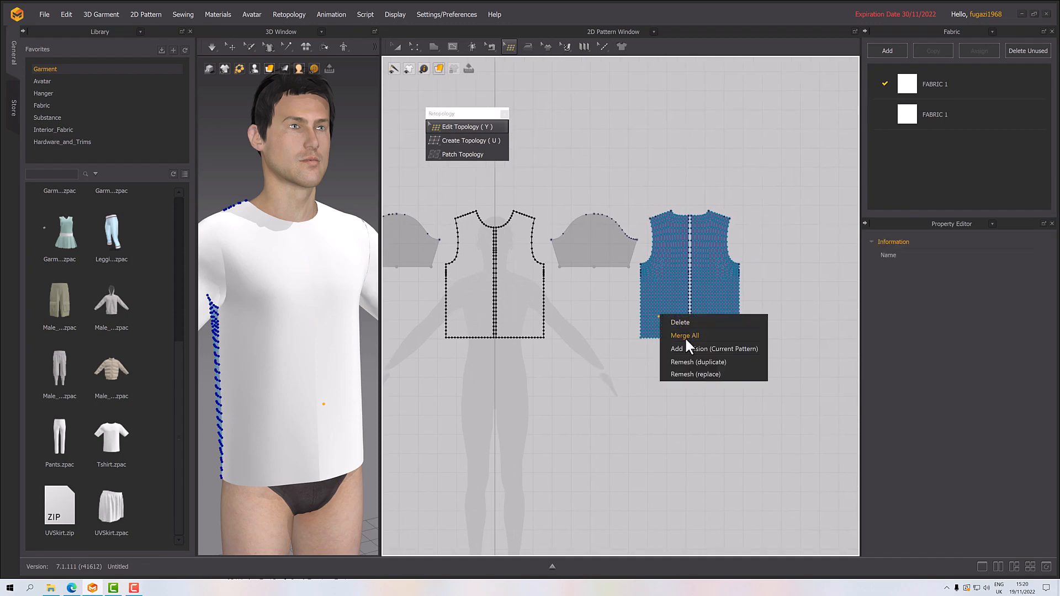
click(691, 373)
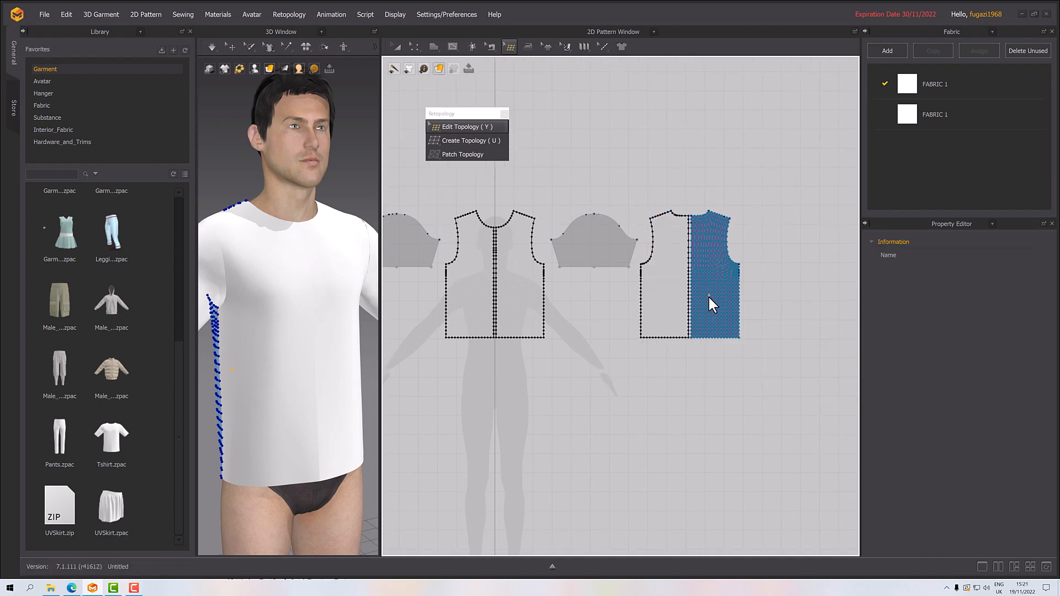
right_click(708, 295)
click(739, 356)
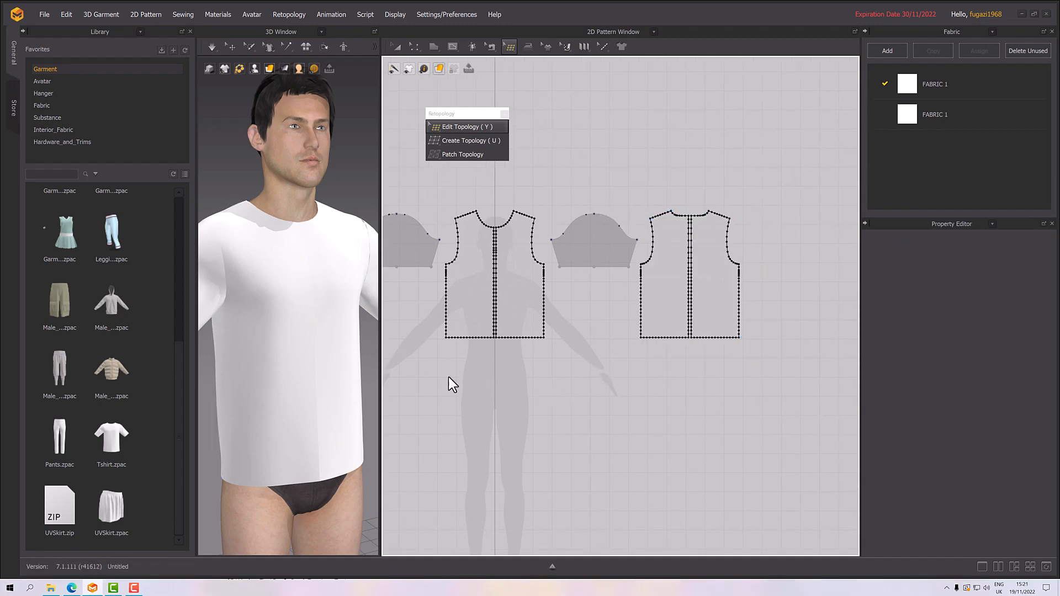
- Delete both sleeve pieces from the garment
scroll(248, 331, down, 3)
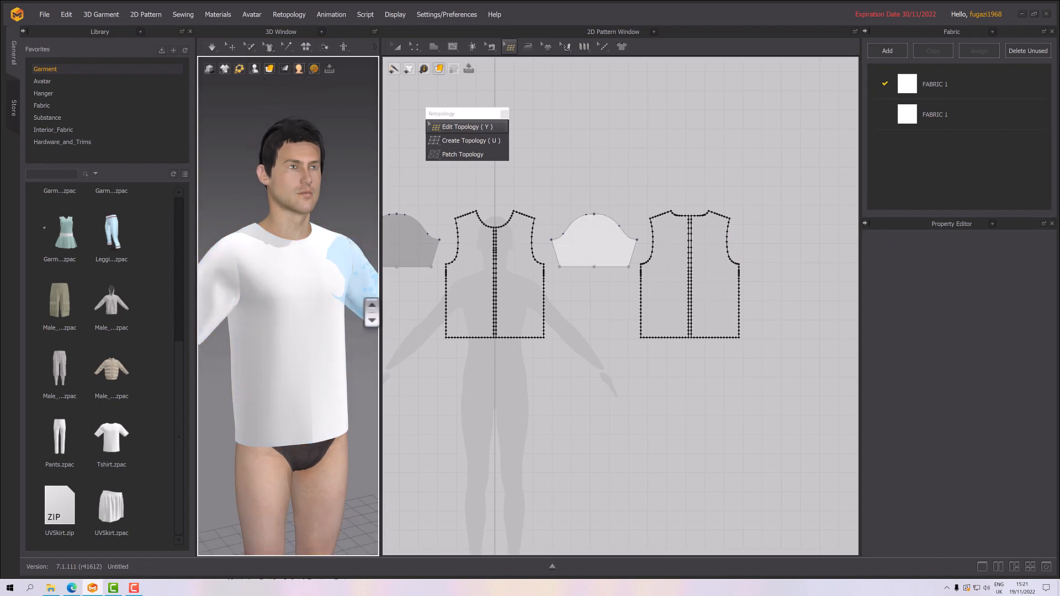
scroll(356, 325, down, 3)
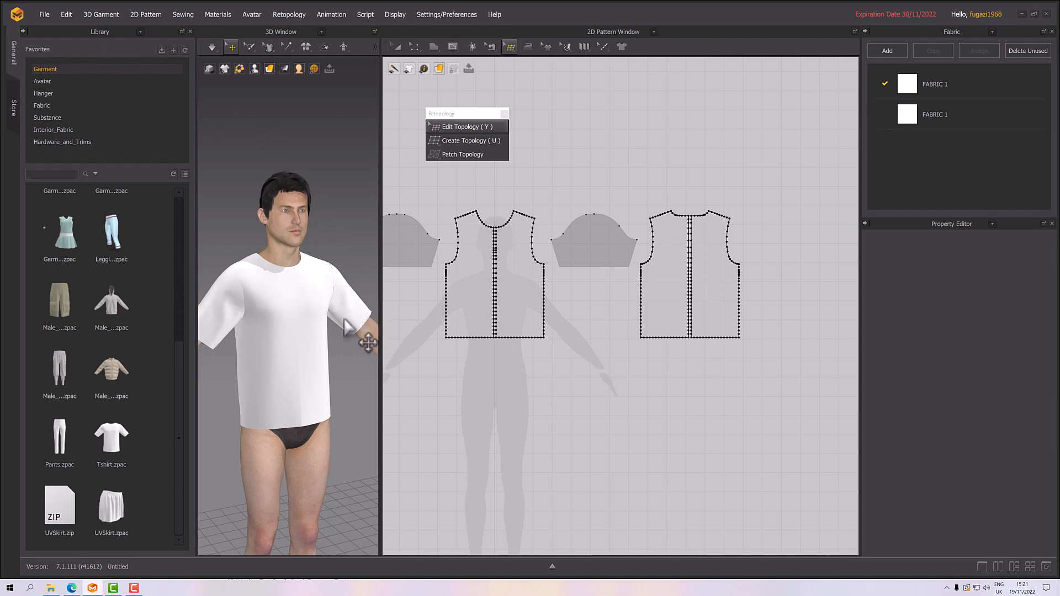
click(367, 320)
key(Delete)
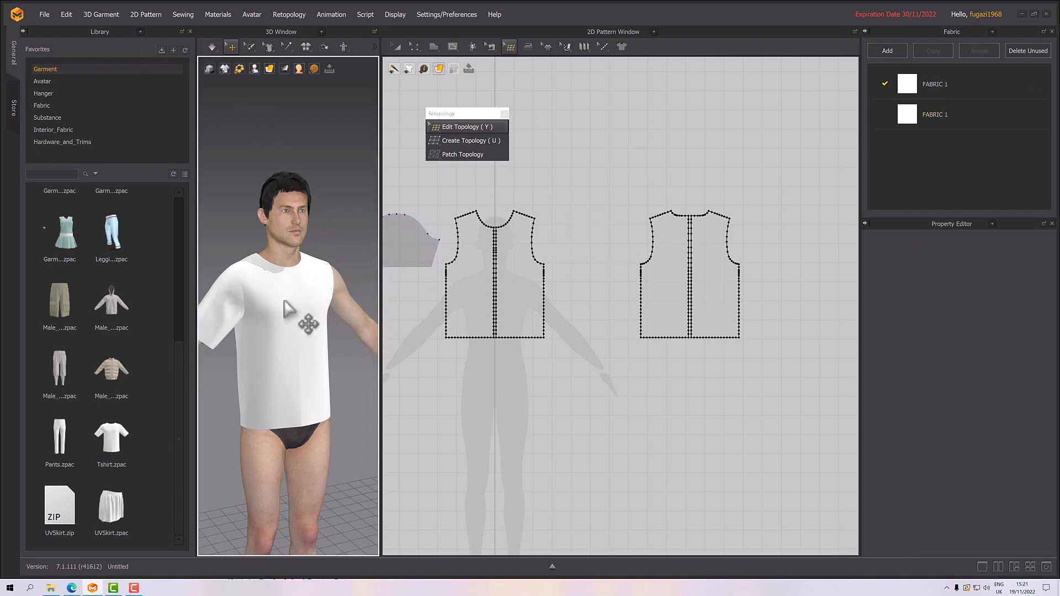
scroll(266, 341, down, 3)
scroll(277, 325, up, 5)
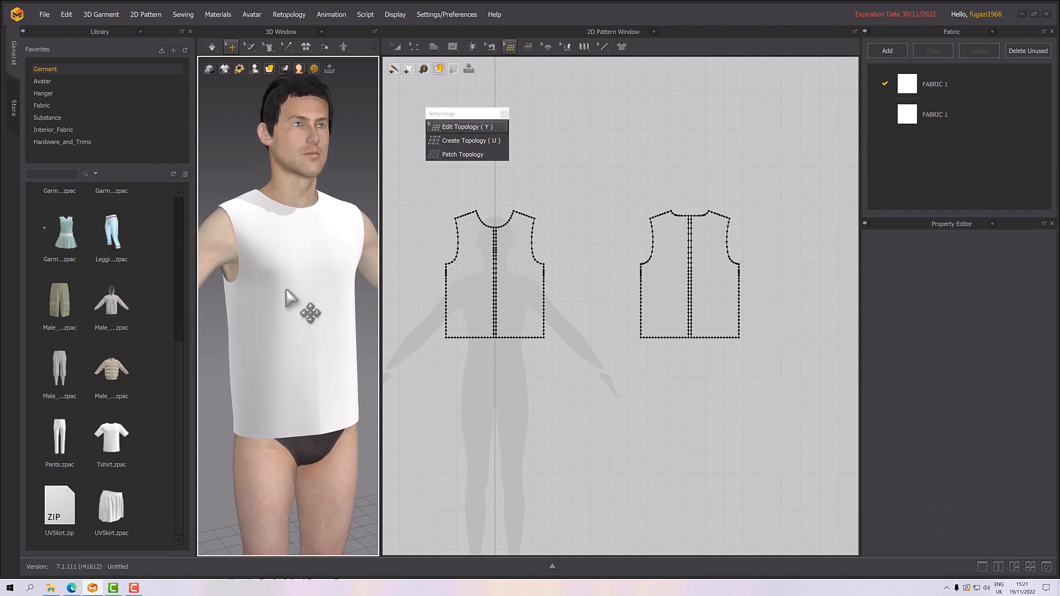
right_drag(298, 303, 291, 250)
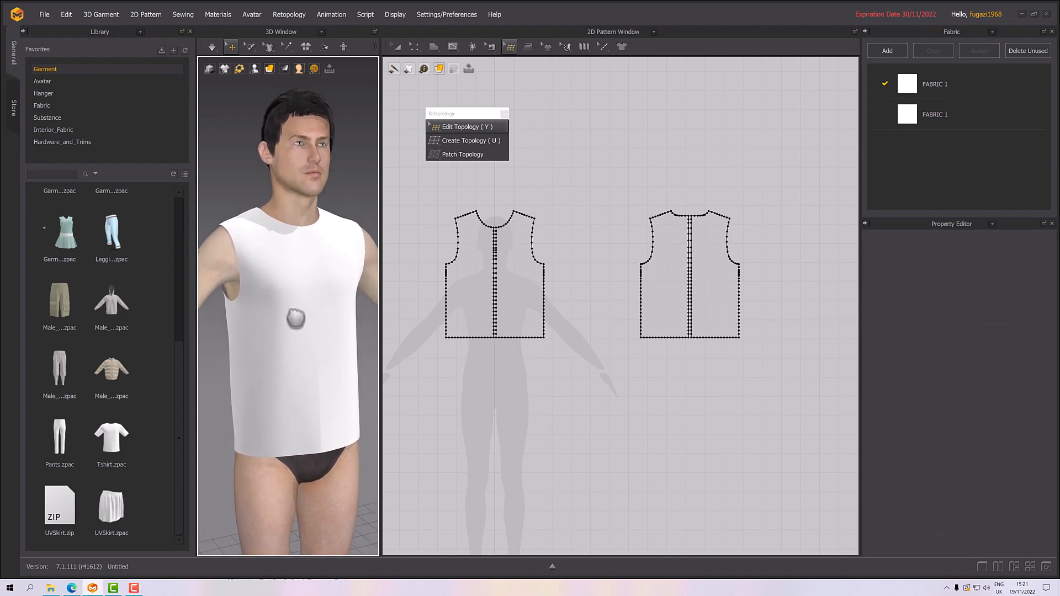
- Display the garment as Mesh and examine the quad flow across the chest, shoulder, armhole and side of the body
click(269, 69)
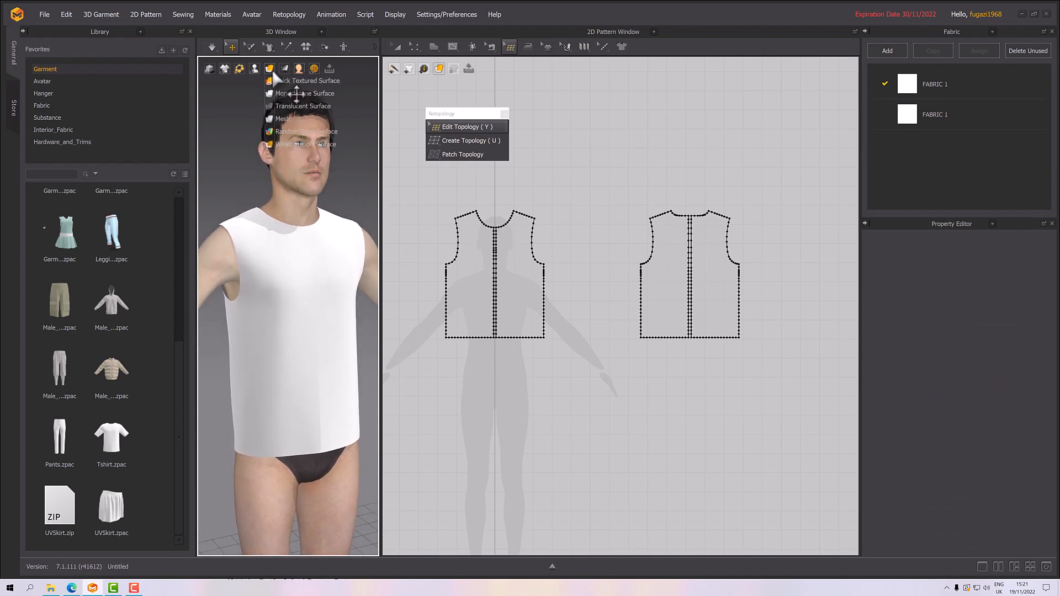
click(283, 118)
scroll(295, 261, up, 4)
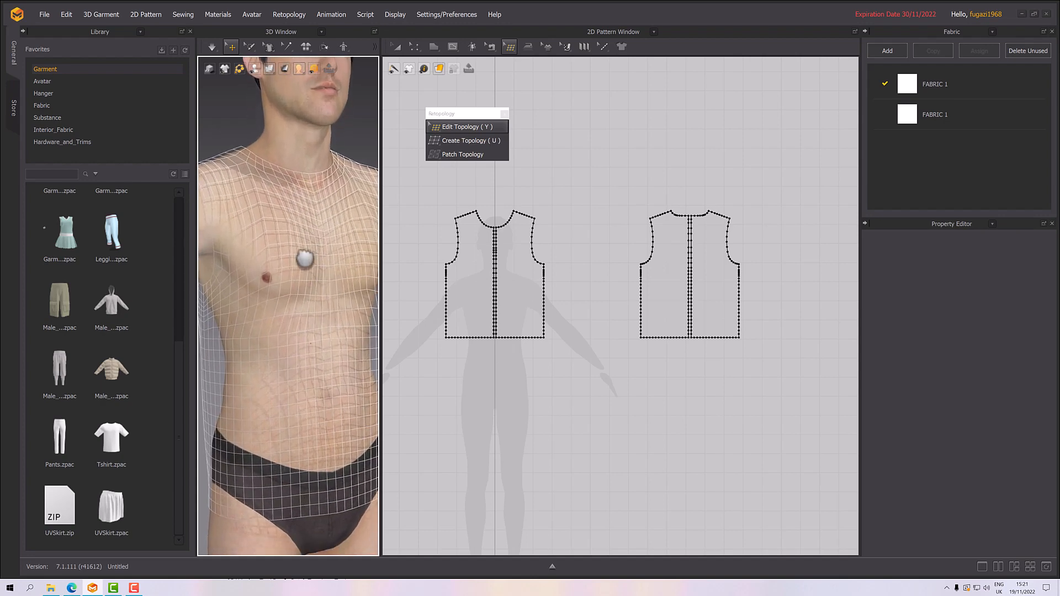
right_drag(305, 280, 383, 276)
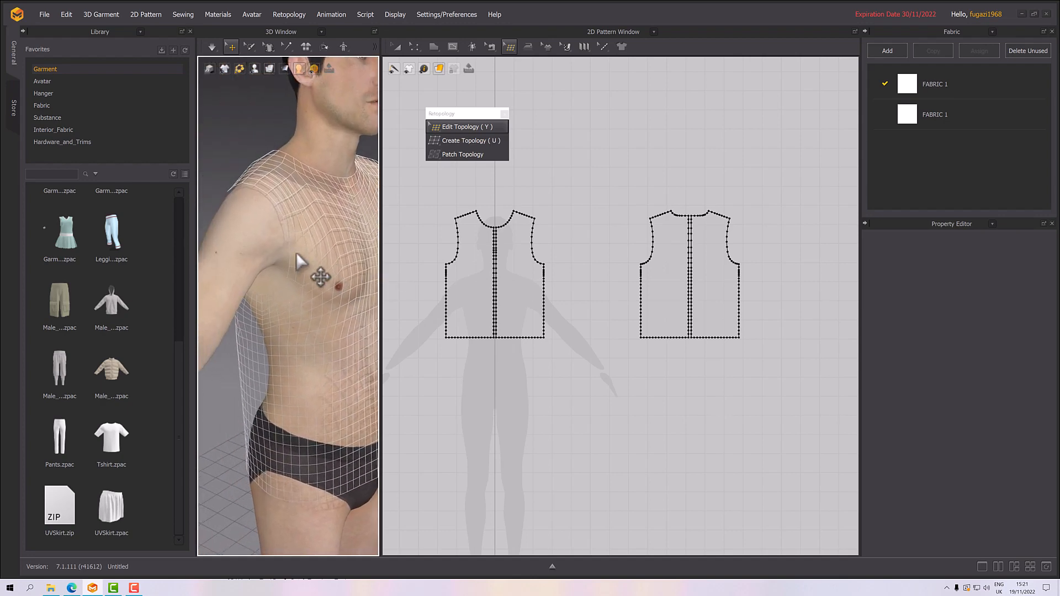
scroll(303, 263, up, 4)
scroll(297, 258, down, 5)
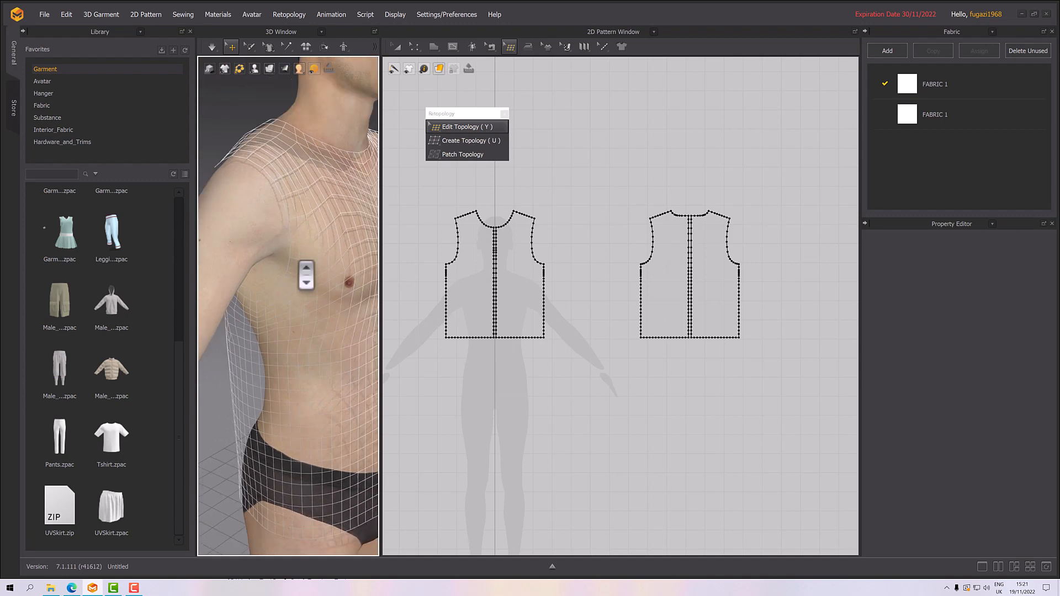
right_drag(308, 276, 268, 267)
scroll(282, 270, down, 2)
scroll(282, 271, up, 1)
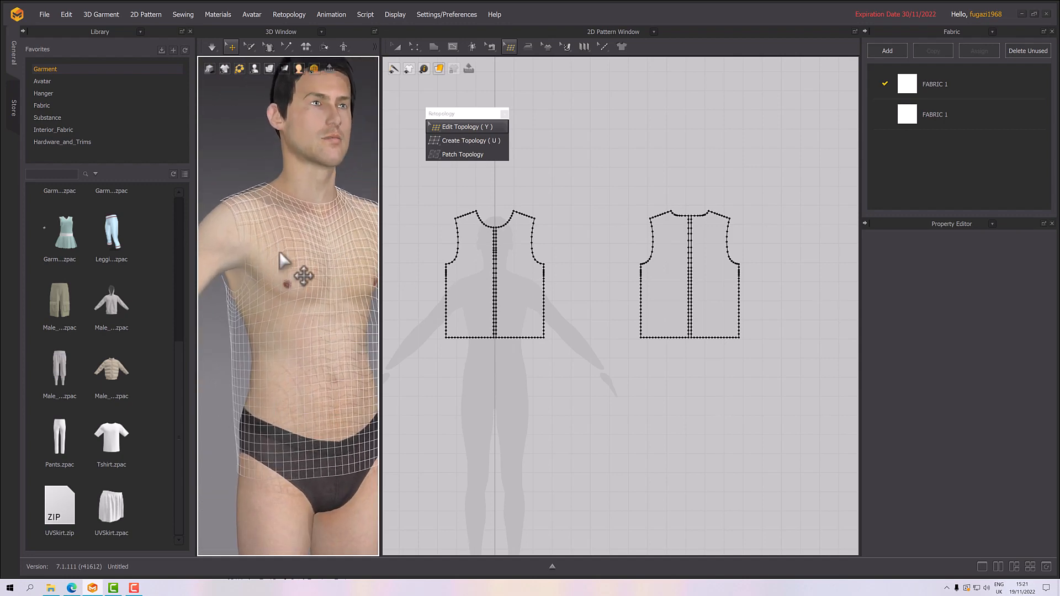
middle_drag(280, 251, 303, 211)
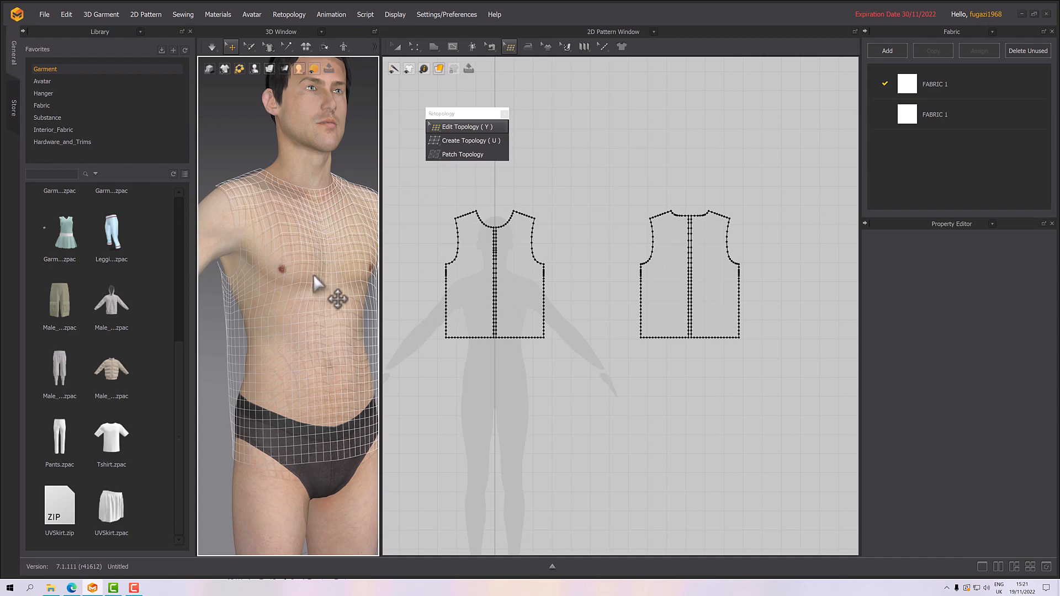
scroll(303, 281, down, 2)
scroll(303, 280, up, 3)
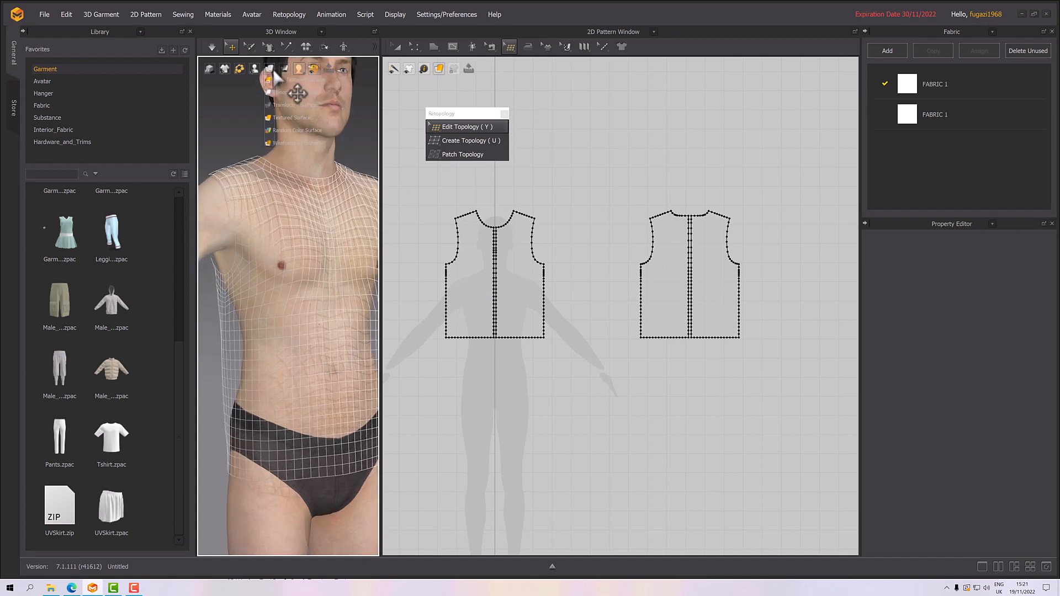
- Return the garment display to Textured Surface
click(289, 118)
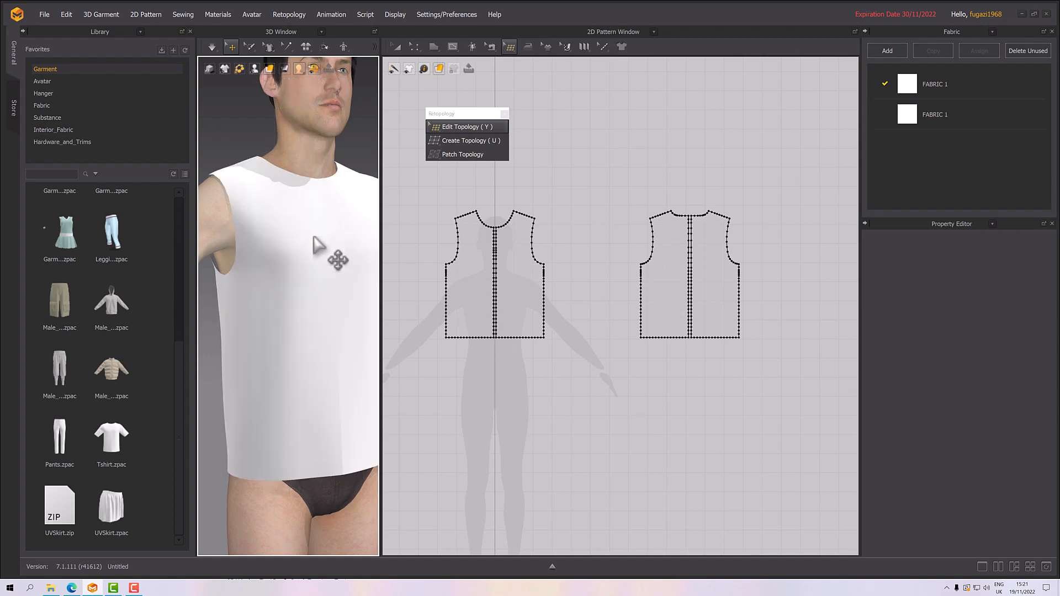
scroll(321, 248, down, 2)
right_drag(321, 248, 296, 220)
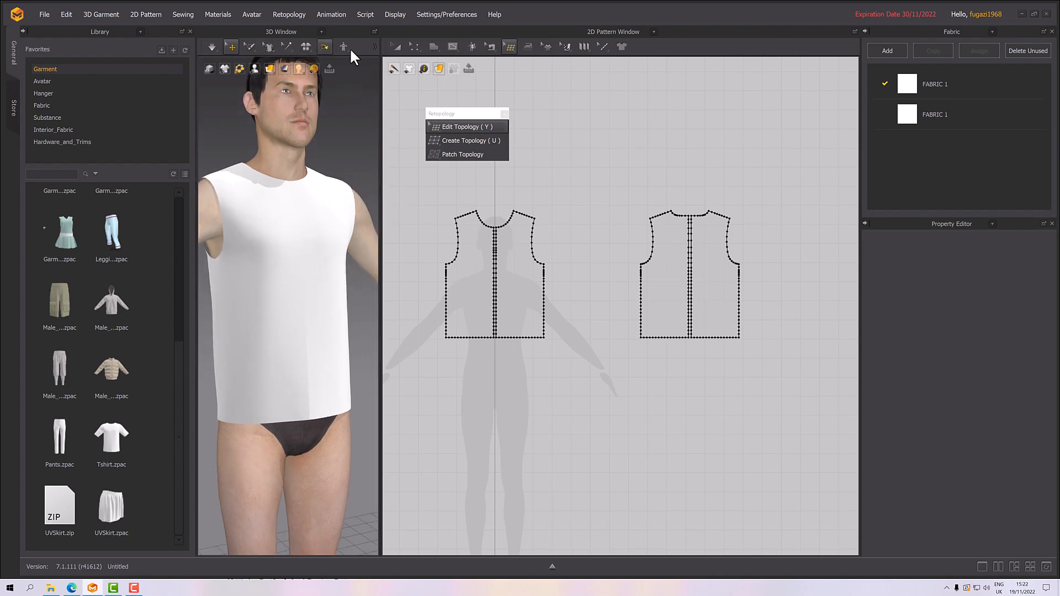
- Use Free Sewing to join the front's right side edge, from underarm to hem, to the back's left side edge
click(489, 46)
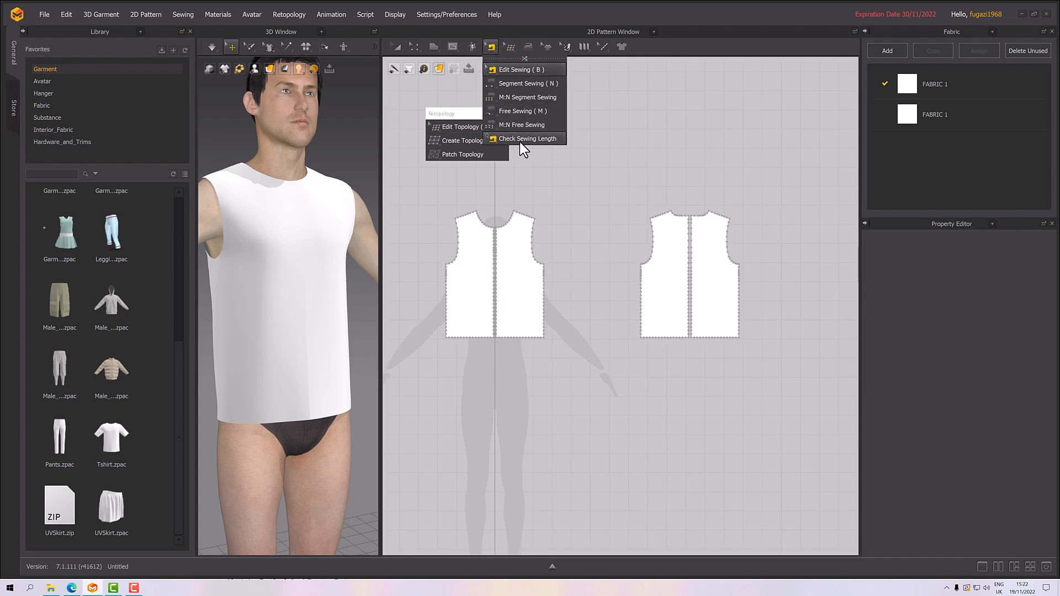
click(509, 111)
scroll(561, 269, down, 3)
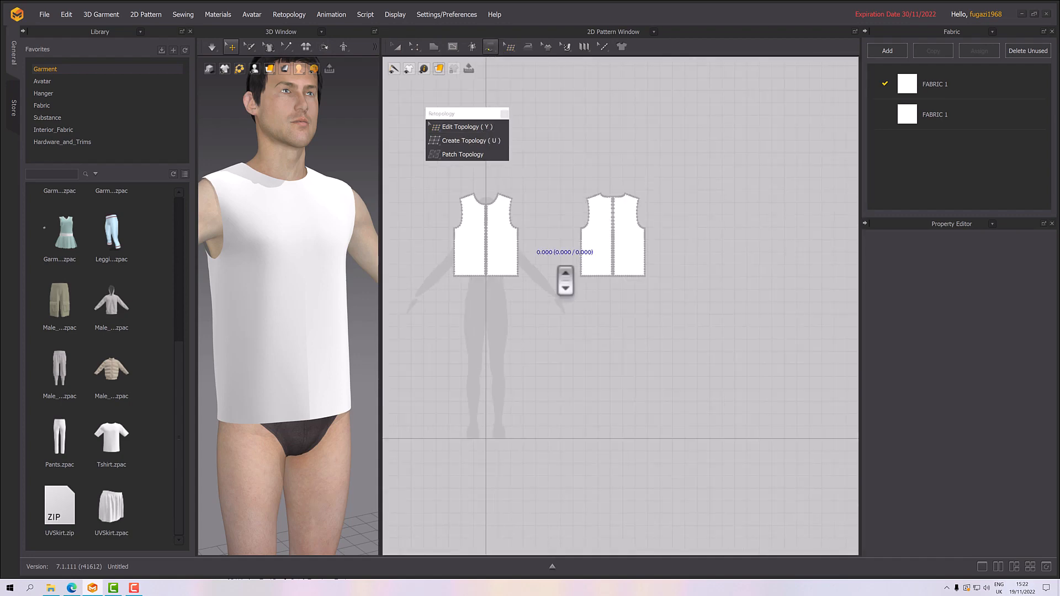
scroll(580, 284, up, 6)
middle_drag(614, 305, 596, 287)
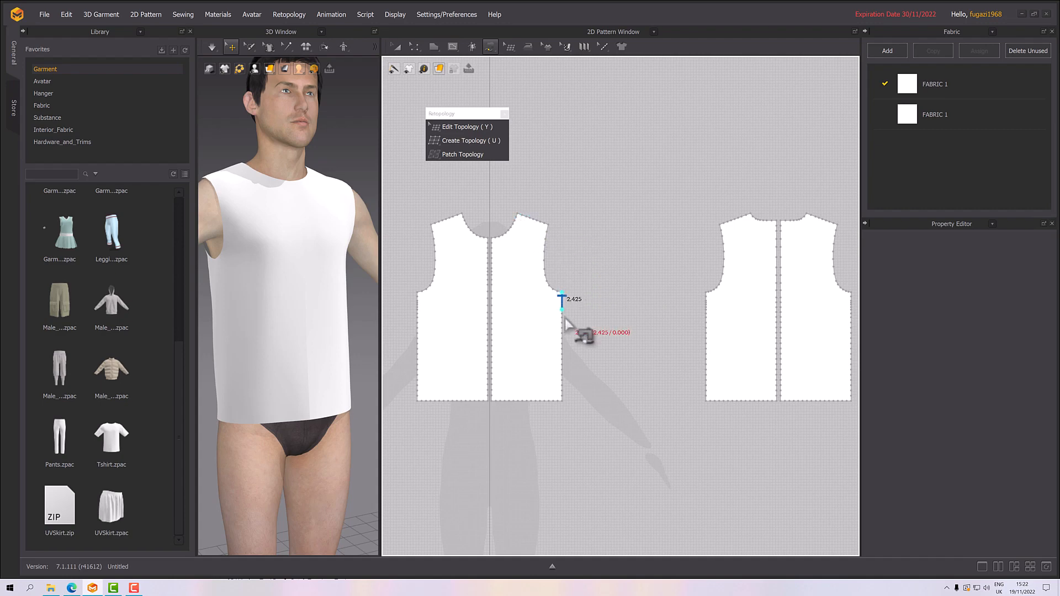
click(567, 403)
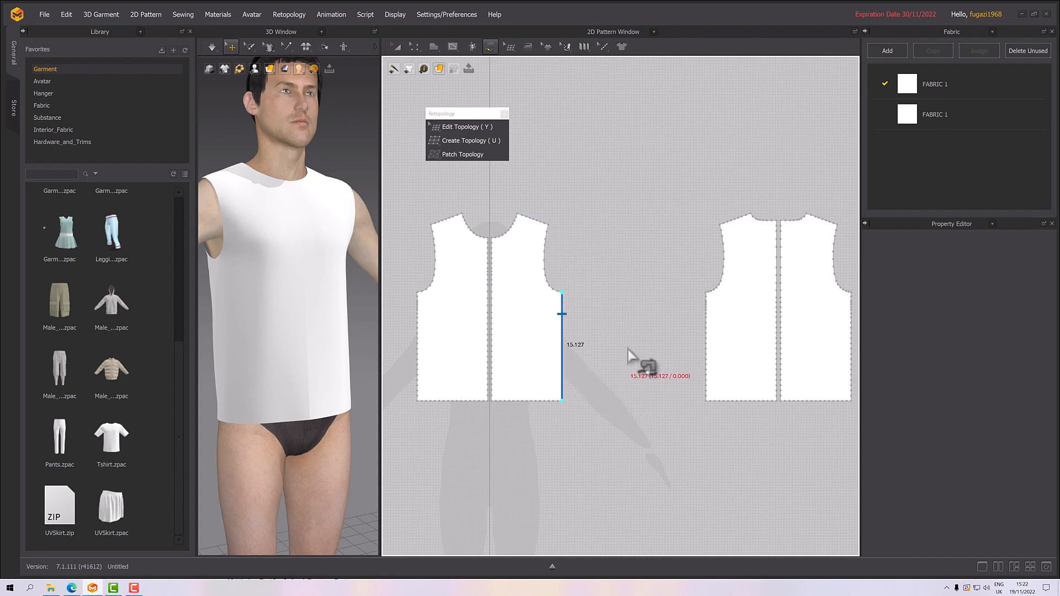
click(705, 293)
click(707, 402)
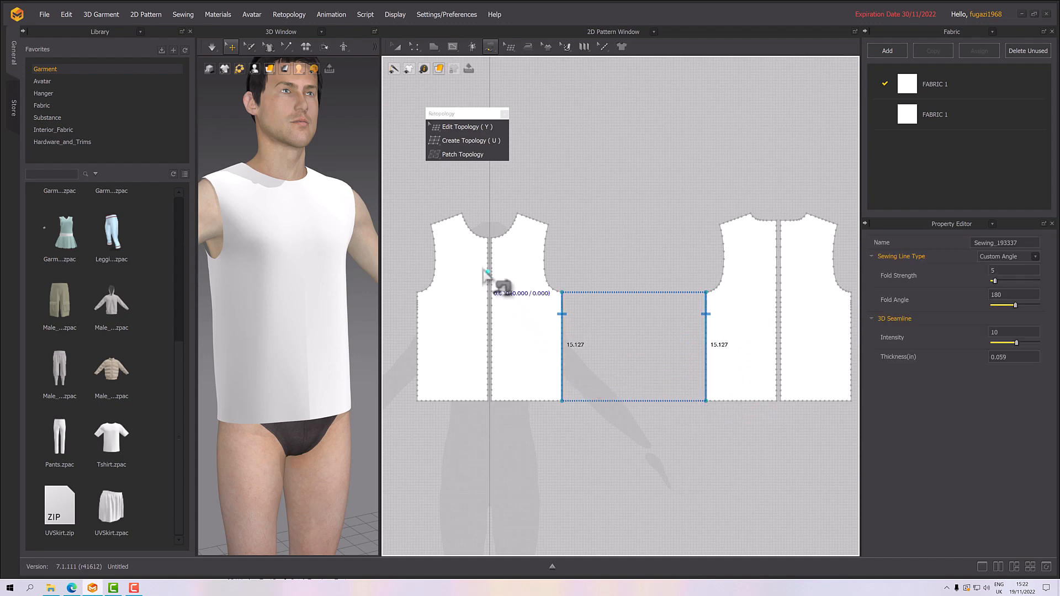
- Sew the two front halves together along the full centre edge, from neckline to hem
click(488, 239)
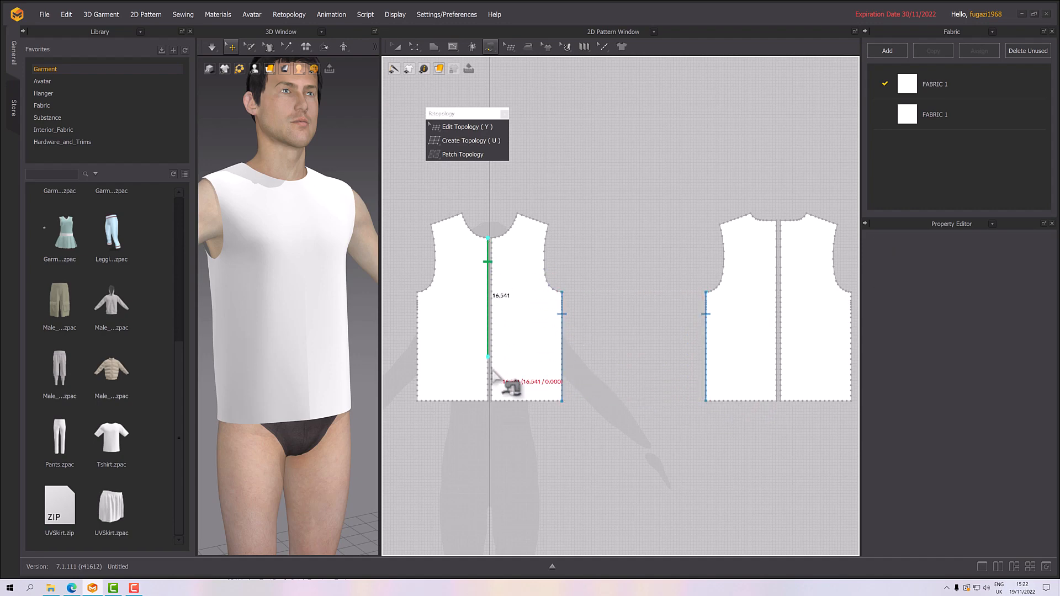
click(488, 401)
click(490, 240)
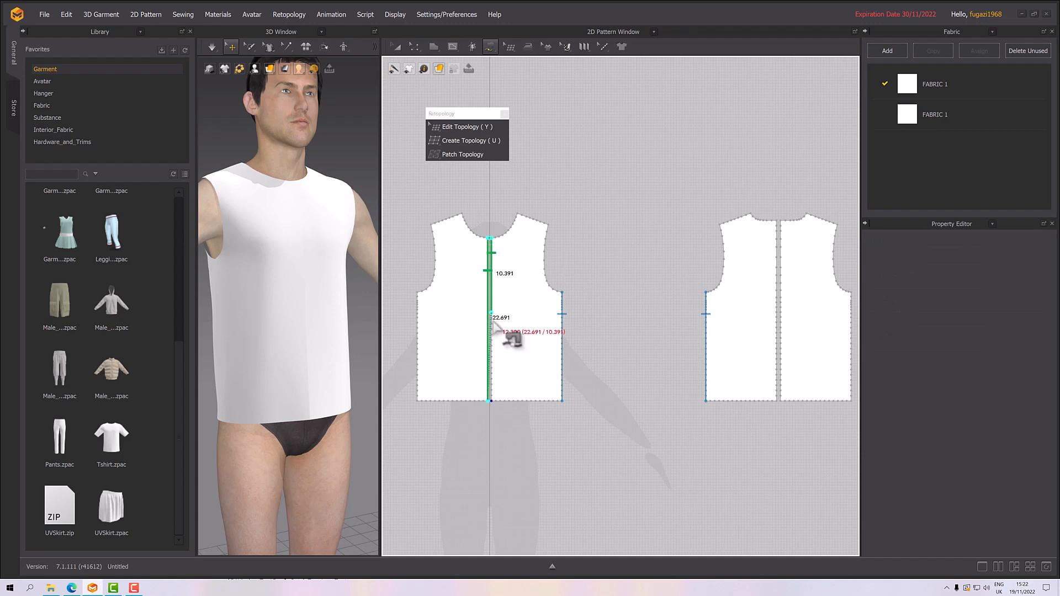
click(489, 402)
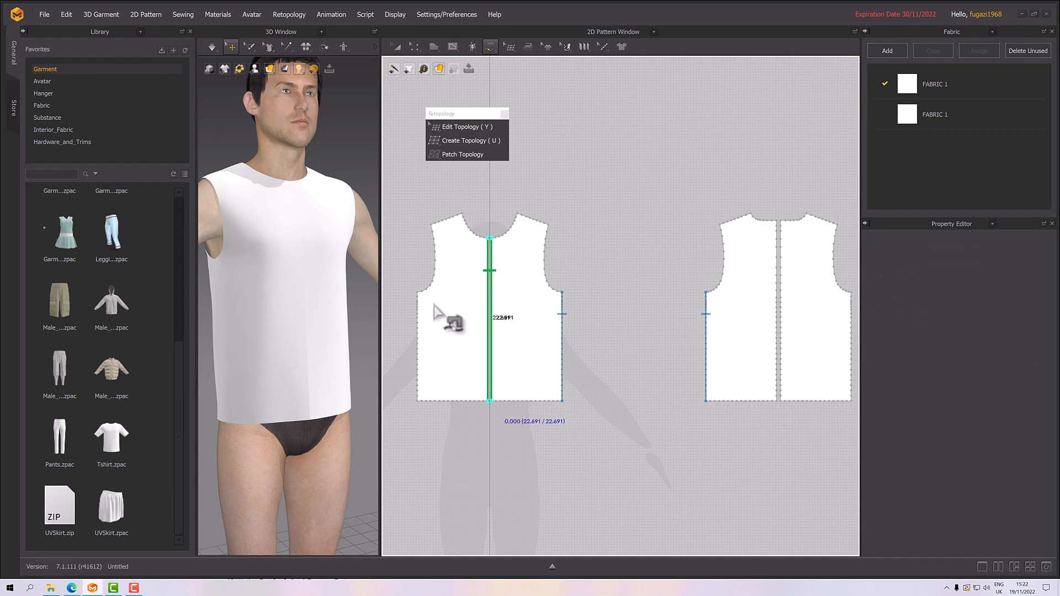
- Sew the front's left side edge, from underarm to hem, to the back's right side edge
click(417, 292)
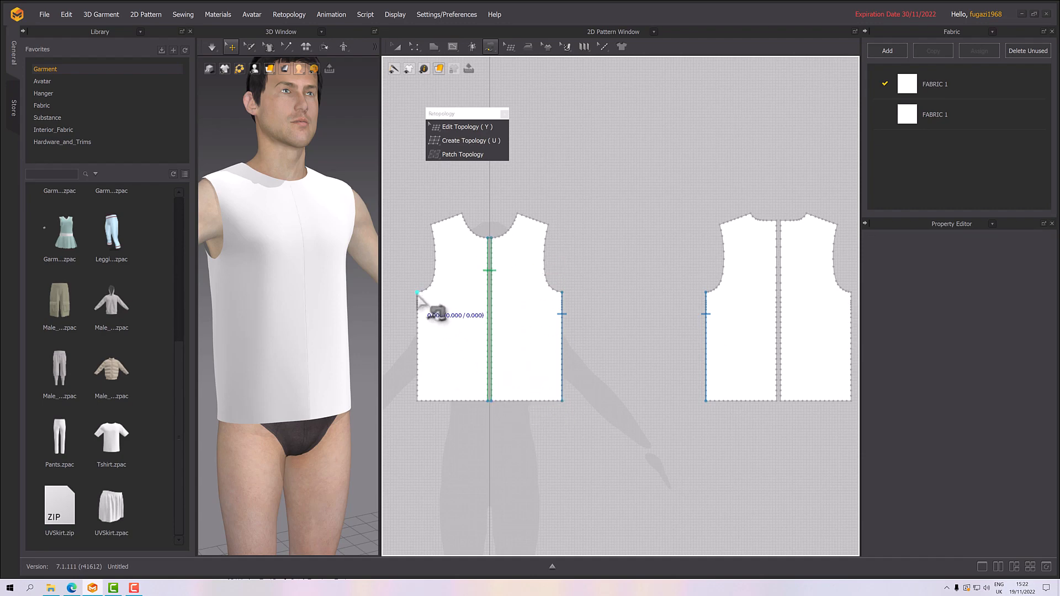
click(417, 401)
middle_drag(575, 335, 396, 312)
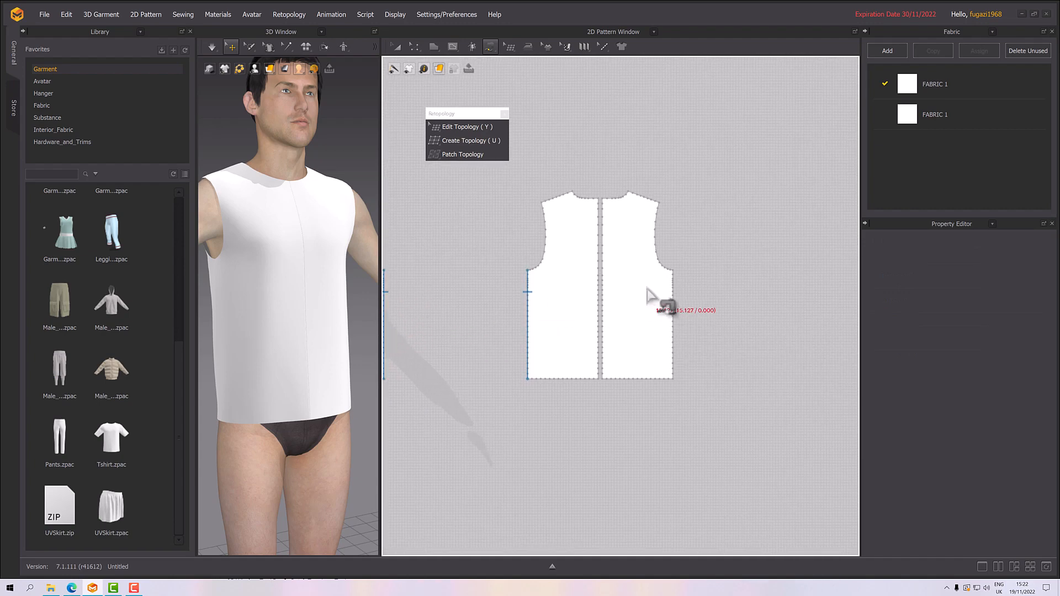
click(673, 270)
click(669, 380)
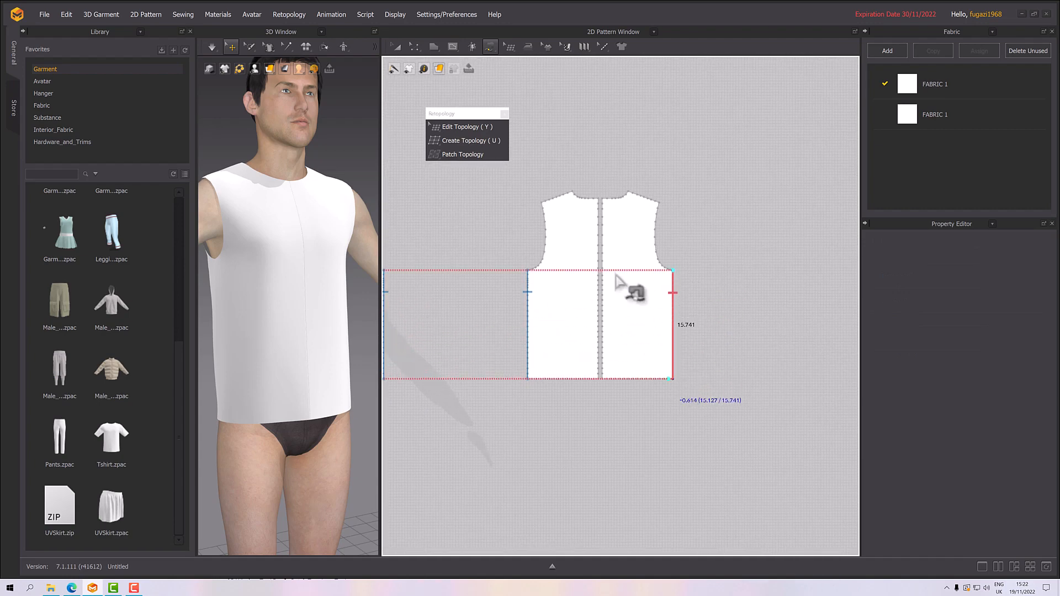
- Sew the two back halves together along the full centre edge, from neckline to hem
click(599, 203)
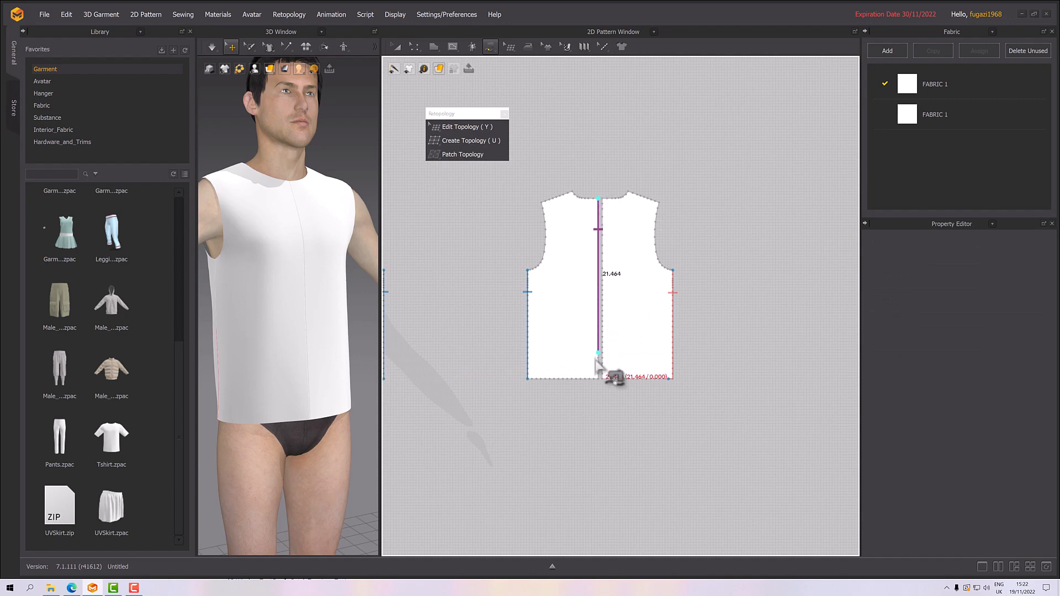
click(602, 198)
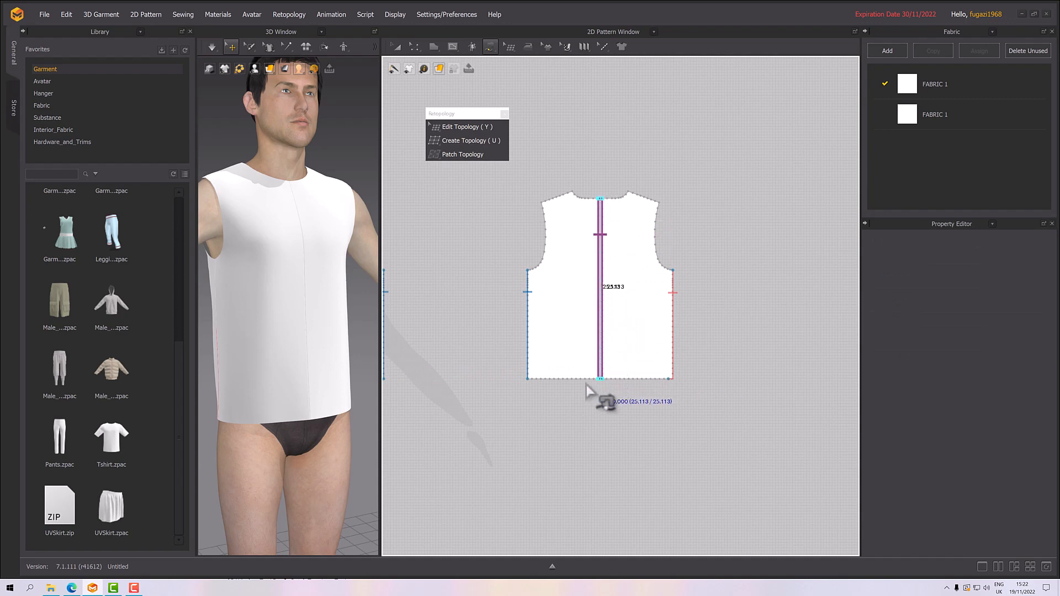
click(600, 380)
- Sew the front's right shoulder edge, from neckline to armhole, to the back's left shoulder edge
scroll(480, 398, down, 2)
middle_drag(312, 320, 314, 345)
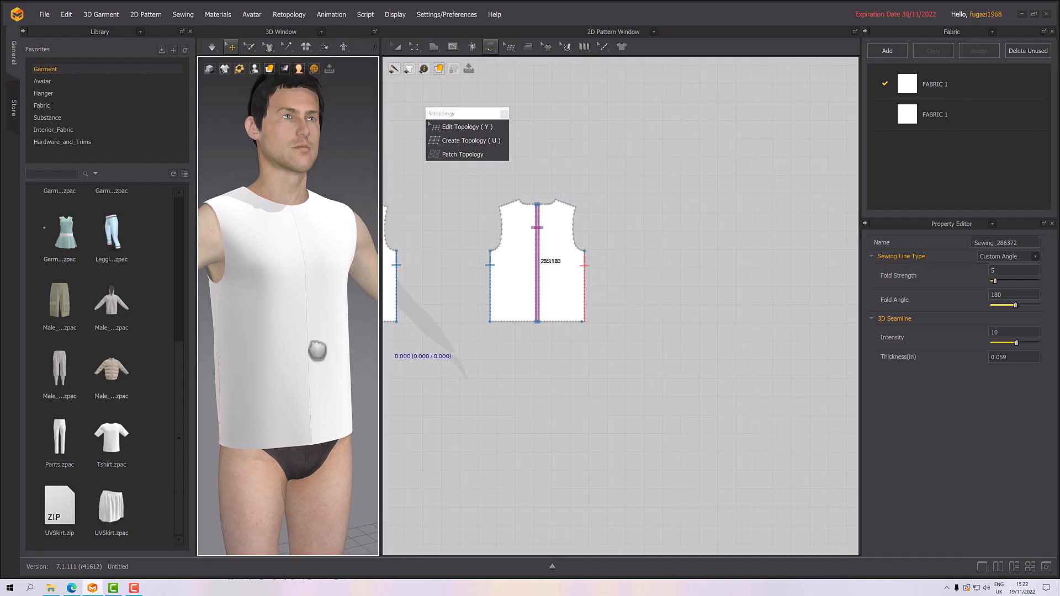
middle_drag(474, 294, 564, 319)
scroll(563, 317, down, 2)
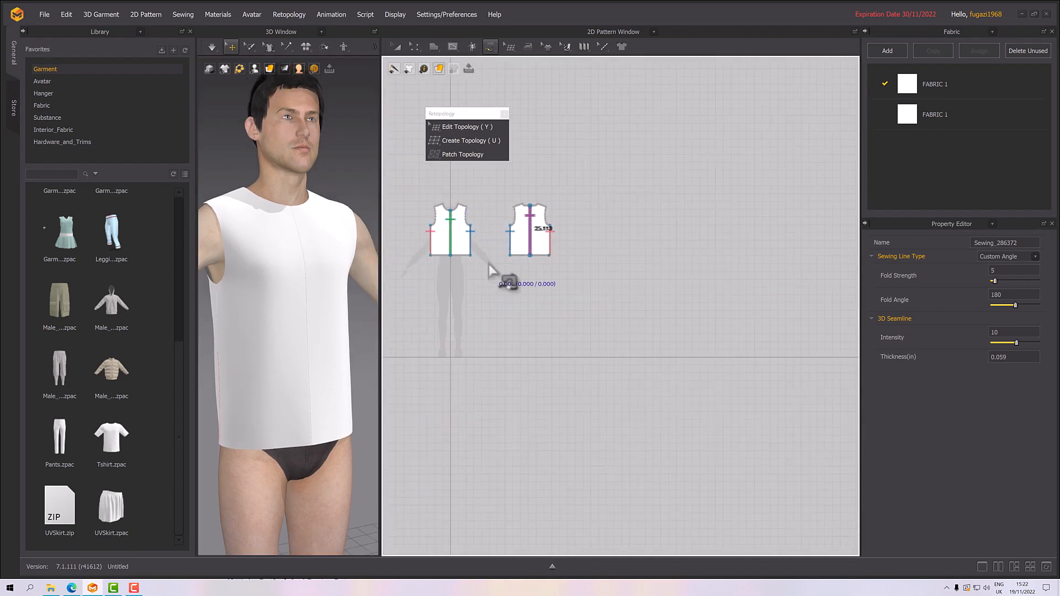
scroll(505, 282, up, 3)
click(524, 324)
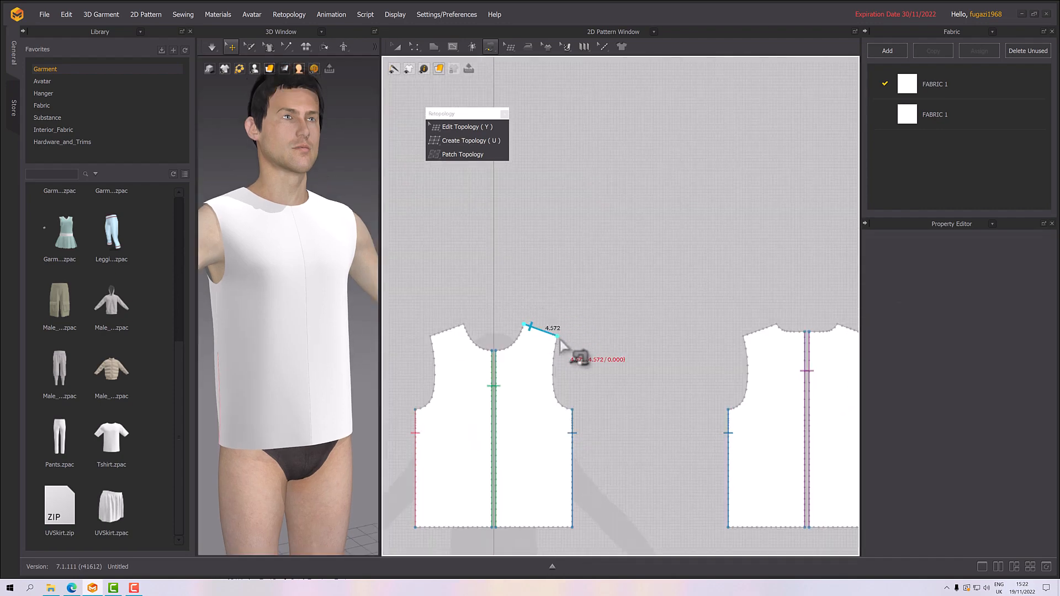
click(558, 336)
click(776, 326)
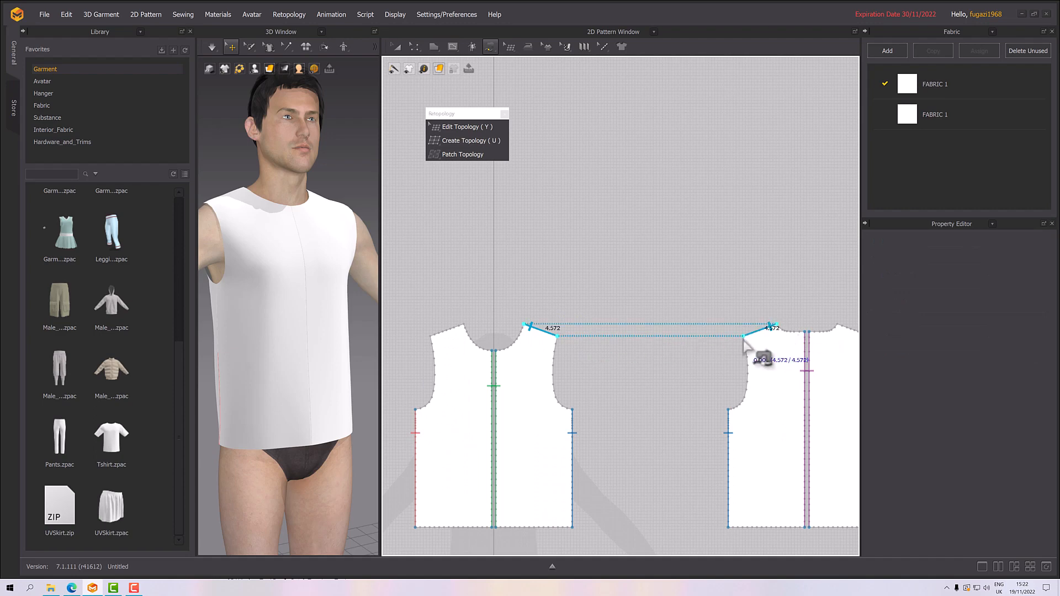
- Sew the front's left shoulder edge, from neckline to armhole, to the back's right shoulder edge
click(464, 325)
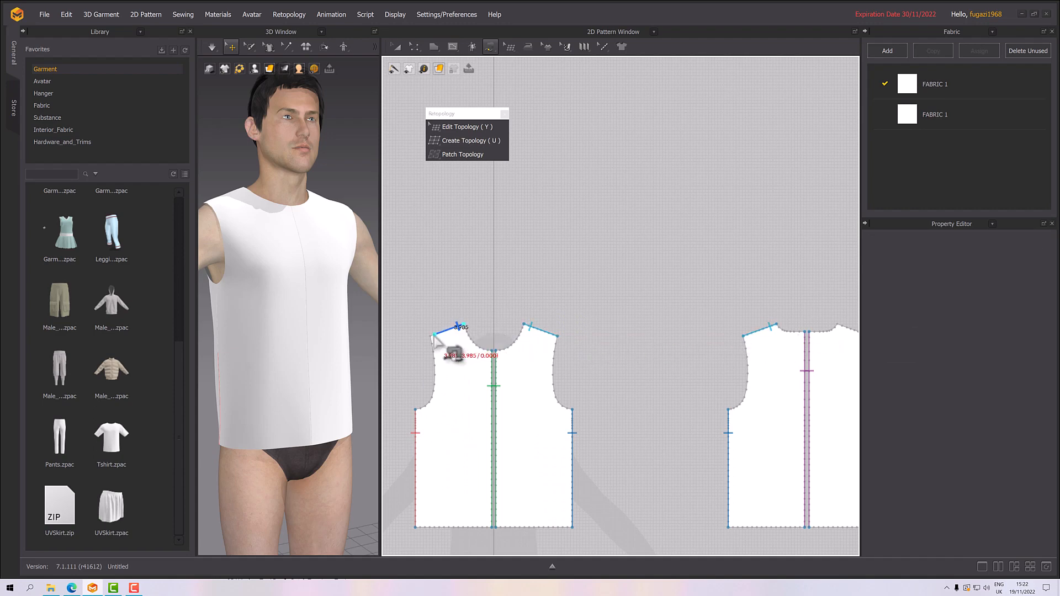
click(431, 336)
middle_drag(558, 302, 420, 297)
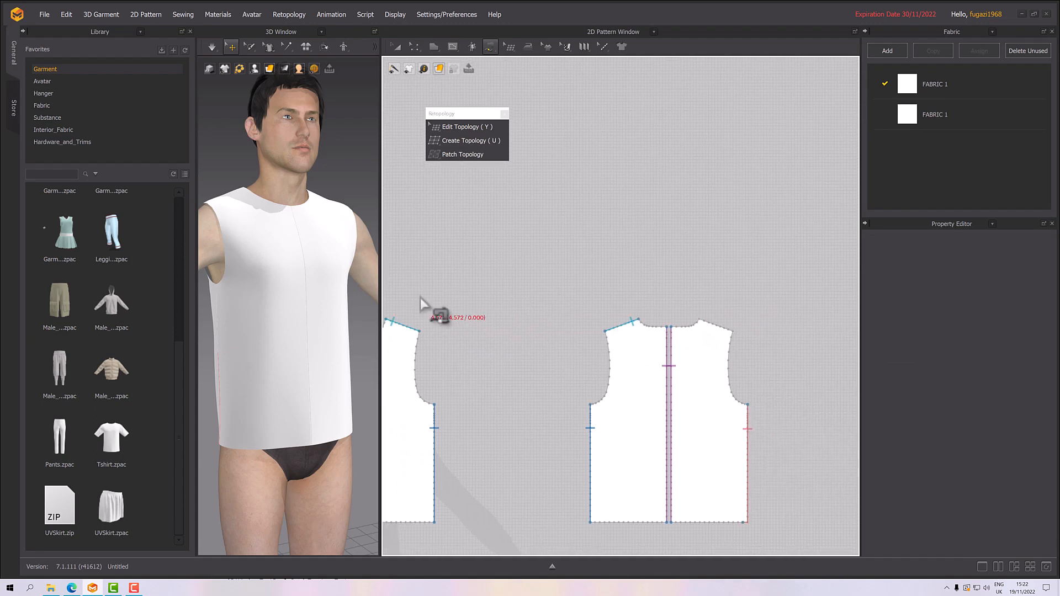
click(704, 321)
click(732, 332)
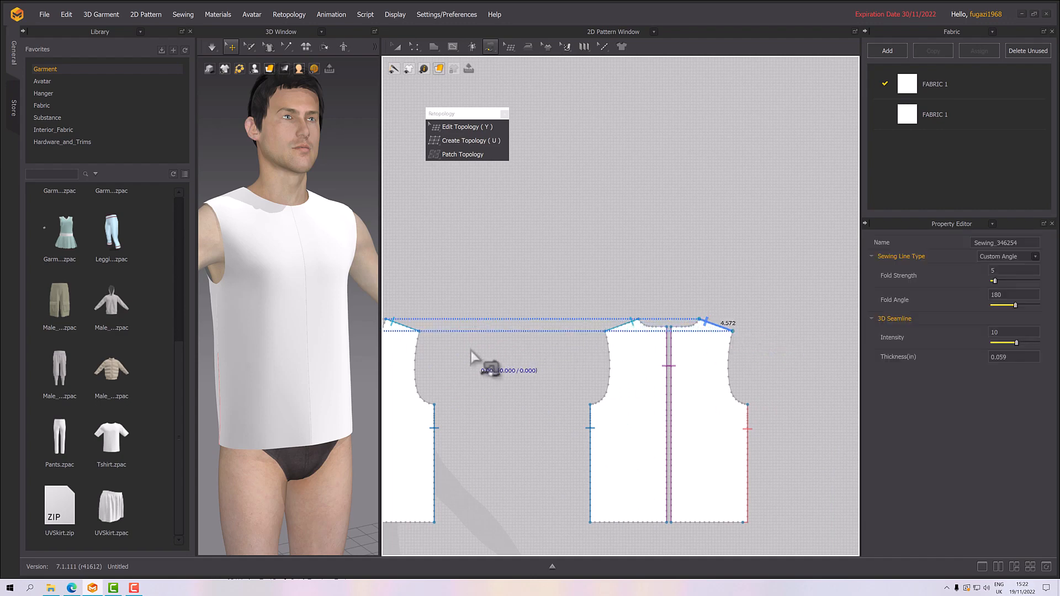
- Simulate the sewn garment and tug the front half's hem beside the side seam to test the stitching
scroll(485, 356, down, 5)
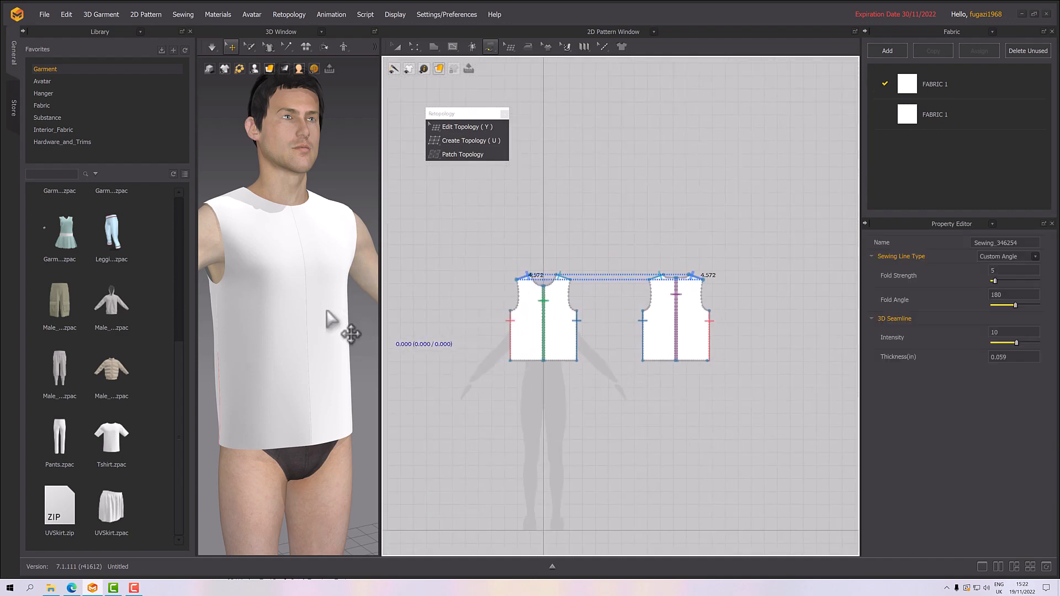
middle_drag(308, 315, 329, 312)
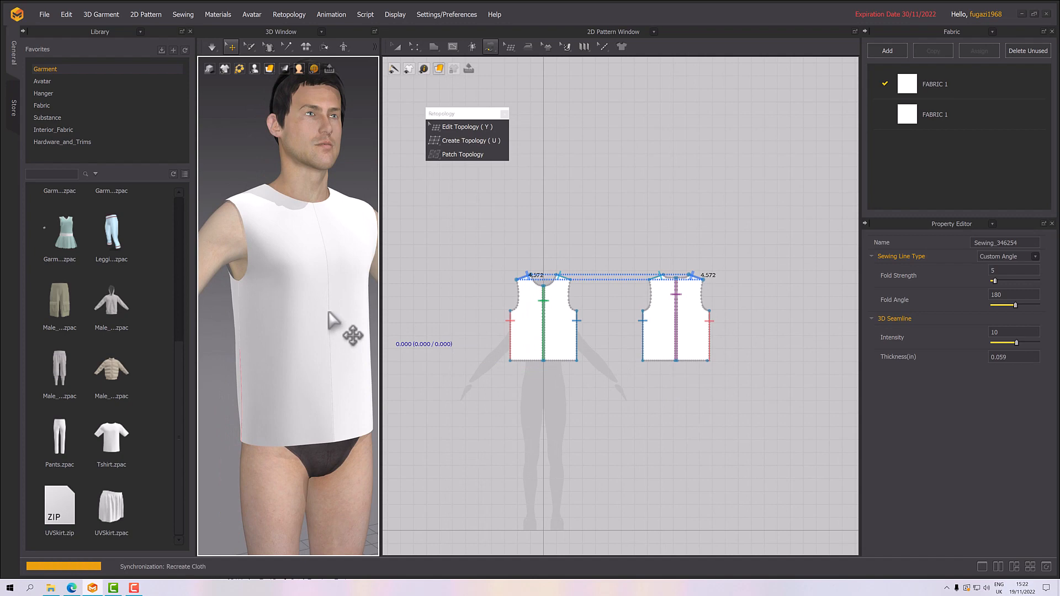
click(309, 335)
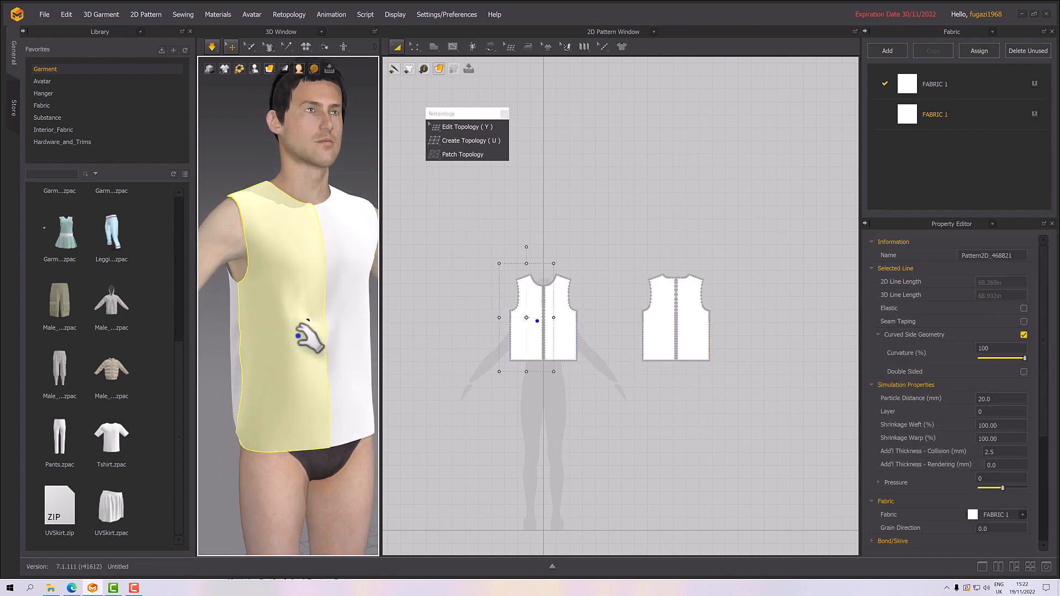
right_drag(310, 355, 282, 420)
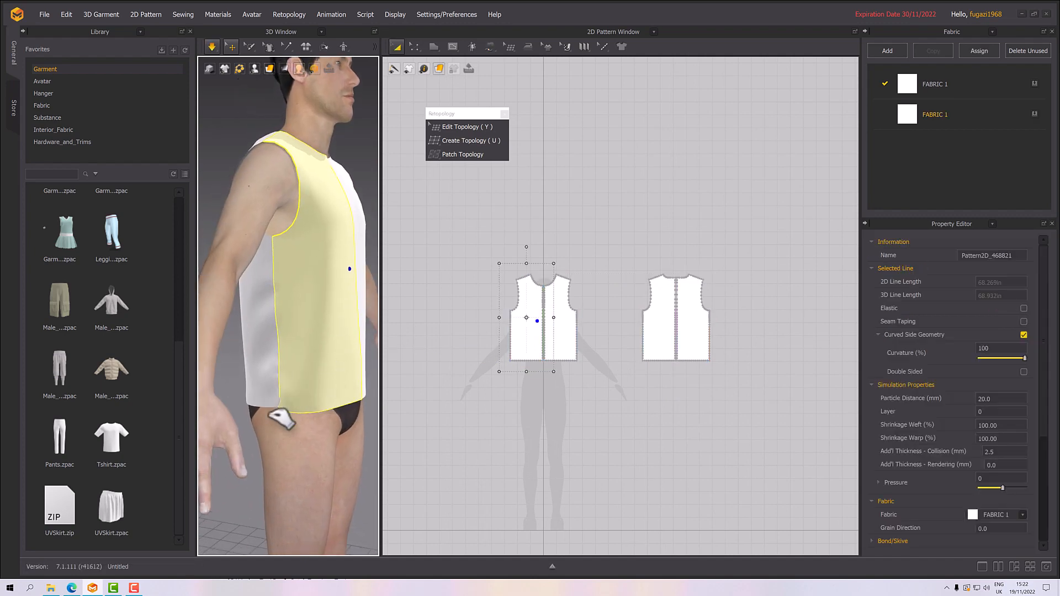
drag(269, 402, 304, 413)
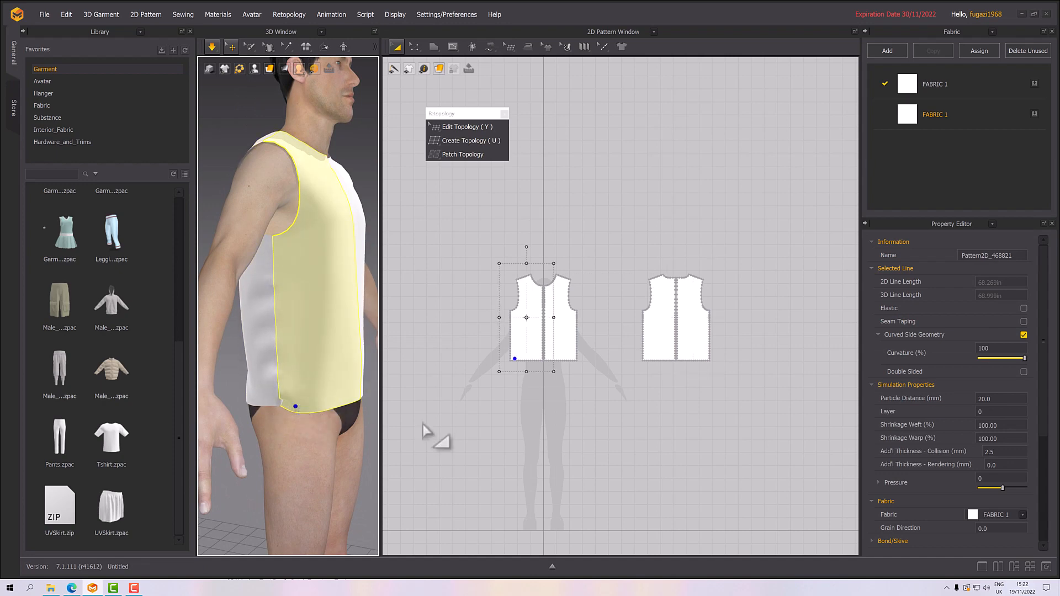
- Examine where the side seam ends at the hem, with Edit Sewing on the front piece and by tugging the draped hem
click(489, 47)
scroll(537, 364, up, 3)
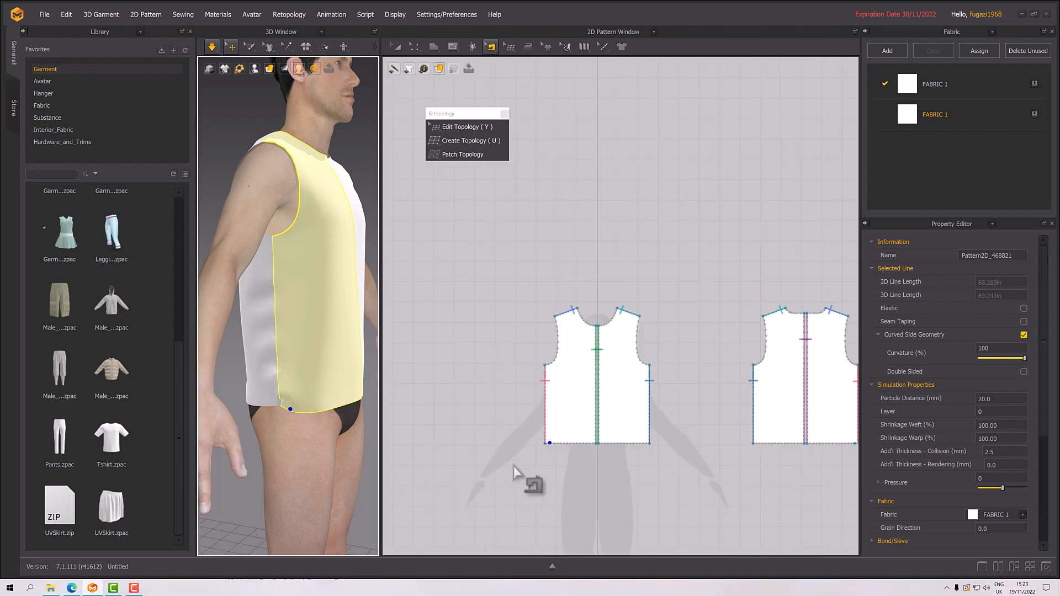
scroll(531, 478, up, 4)
scroll(569, 389, up, 5)
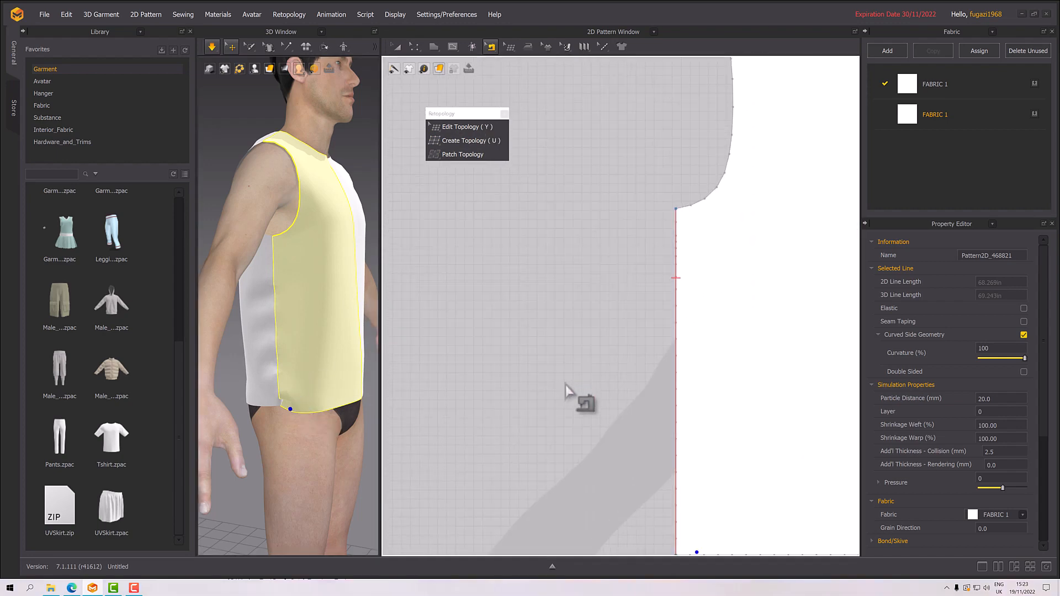
scroll(580, 390, down, 2)
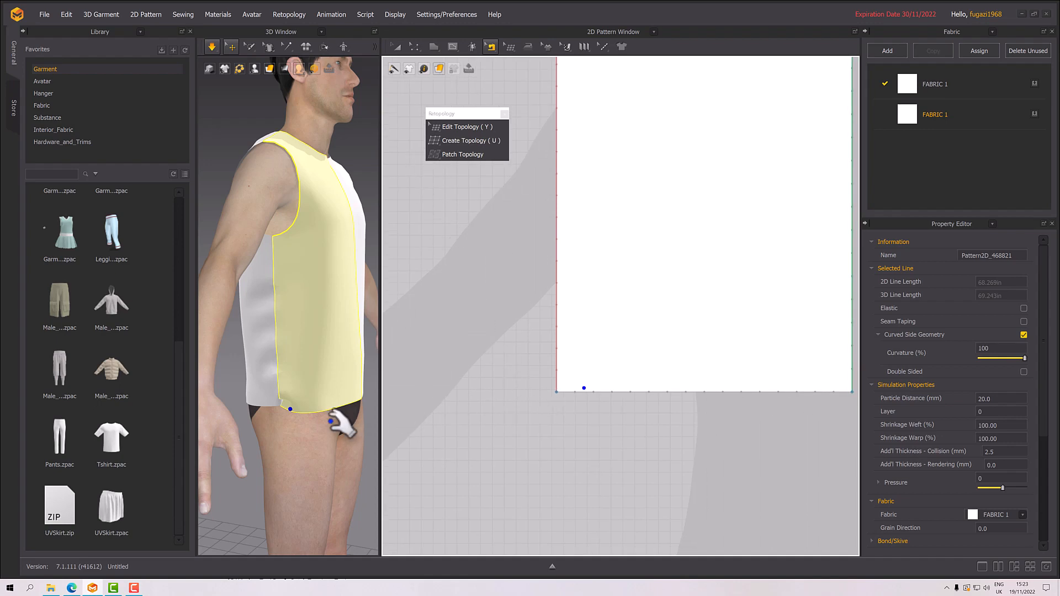
drag(298, 409, 271, 414)
click(272, 428)
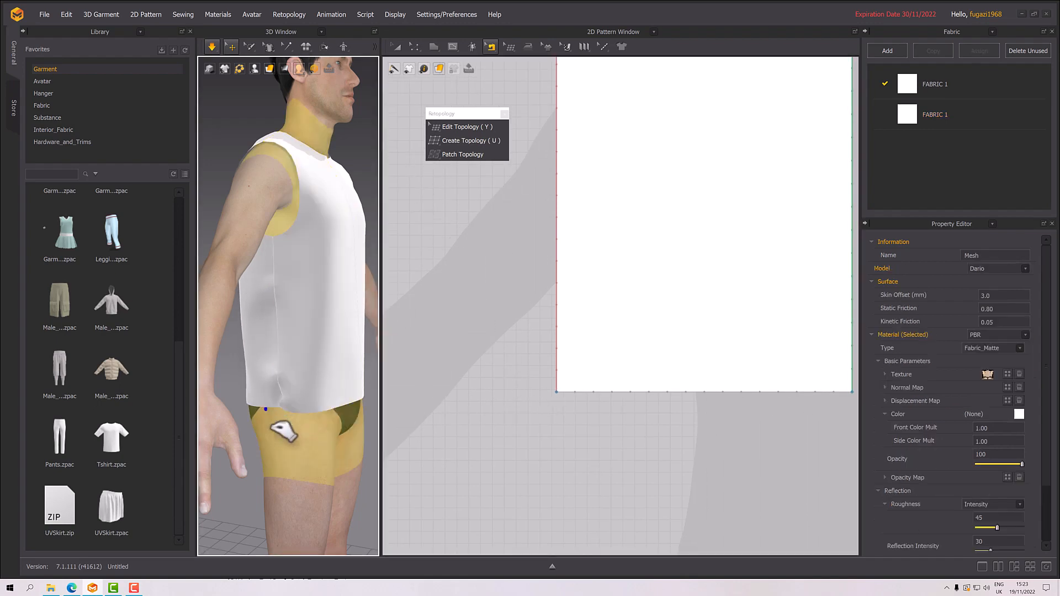
right_drag(270, 399, 301, 376)
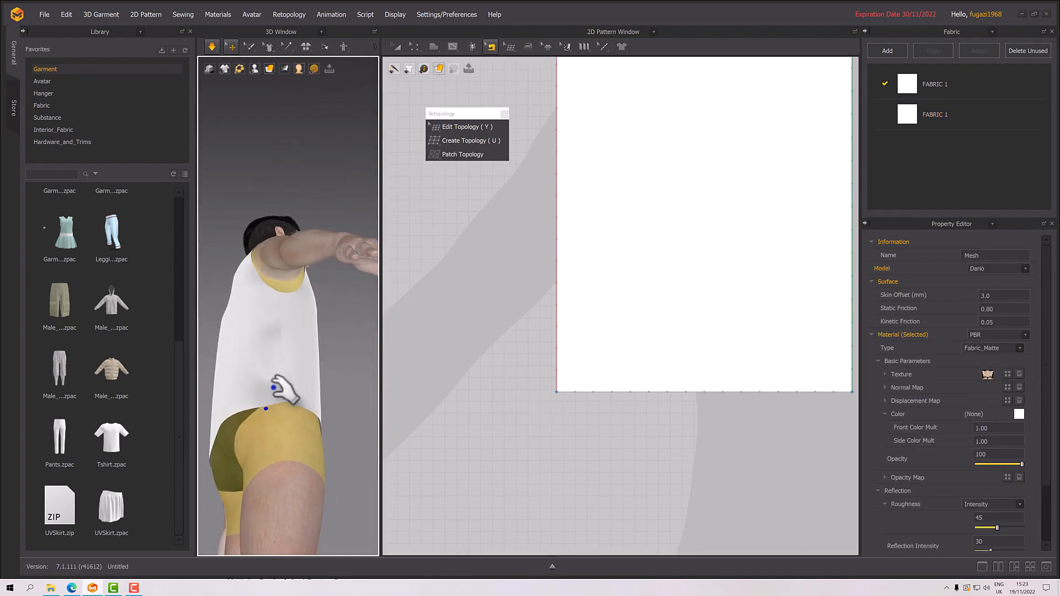
drag(275, 395, 288, 417)
click(296, 420)
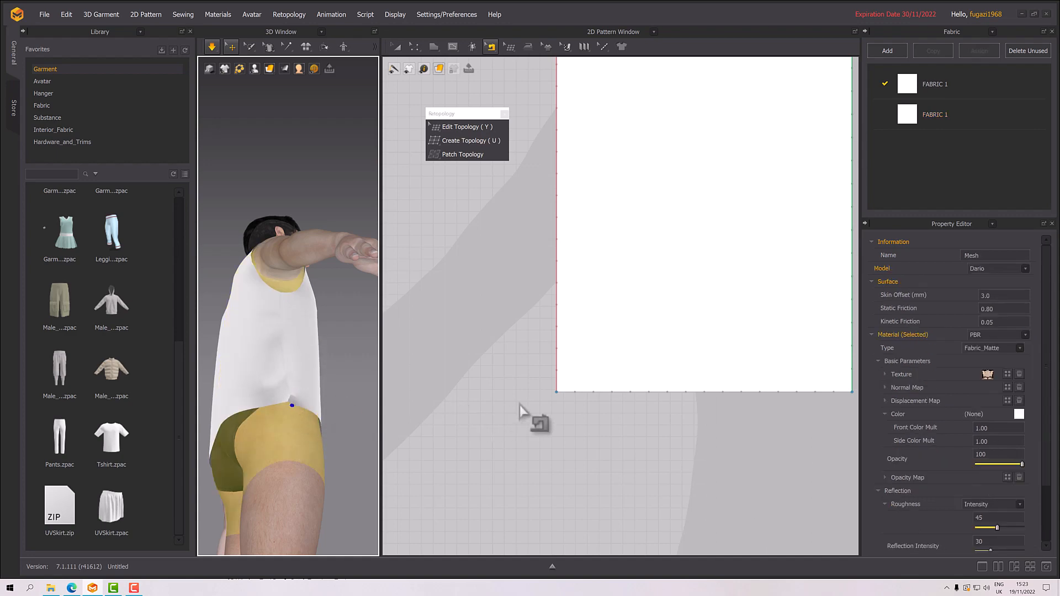
- Extend the sewing line on the back's right side edge down to the hem corner with Edit Sewing
scroll(529, 403, down, 3)
middle_drag(649, 510, 450, 425)
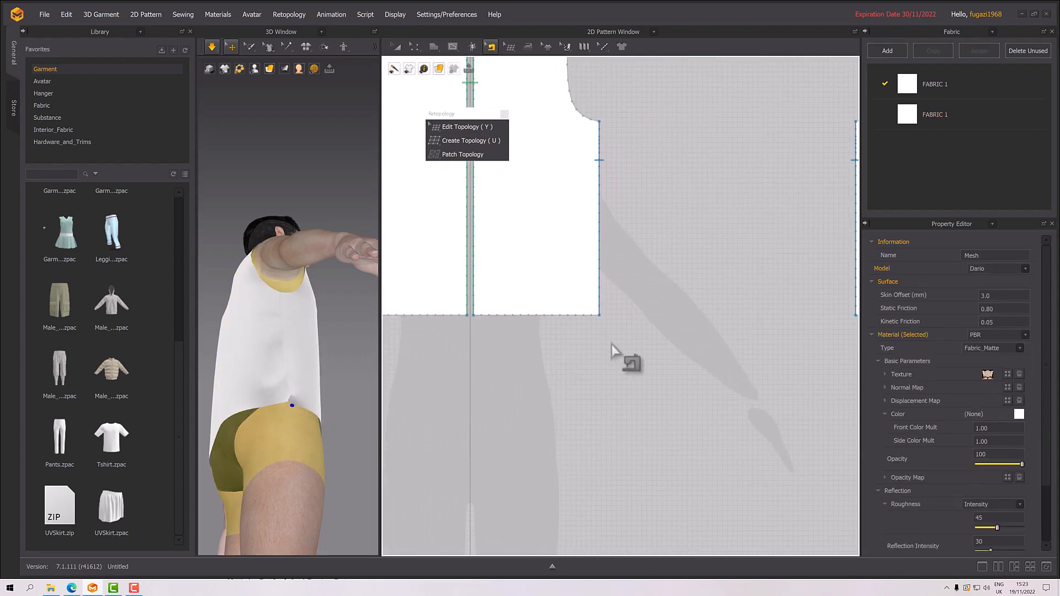
middle_drag(580, 355, 289, 374)
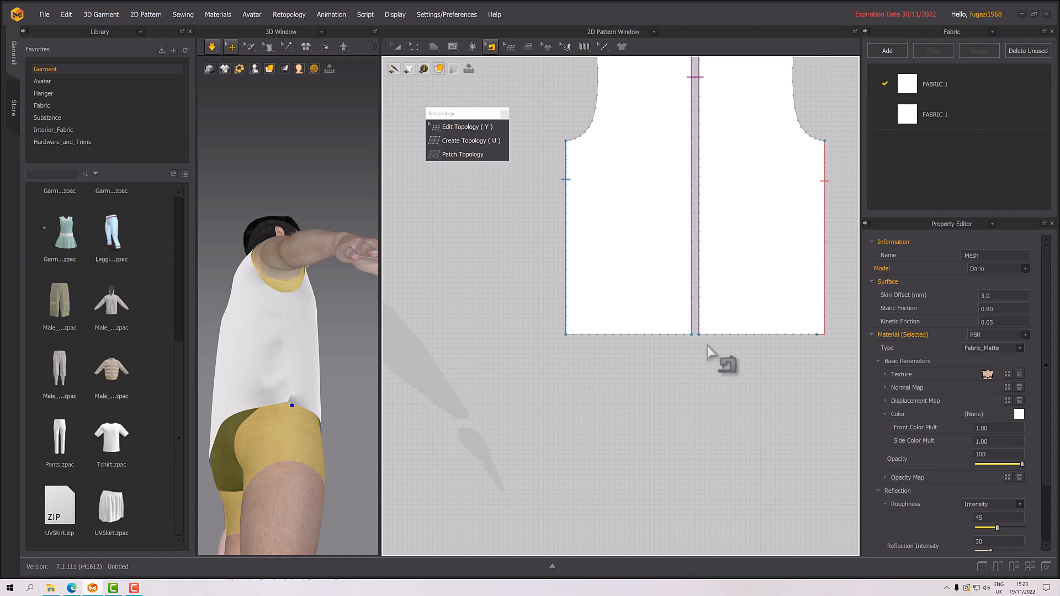
middle_drag(802, 361, 713, 352)
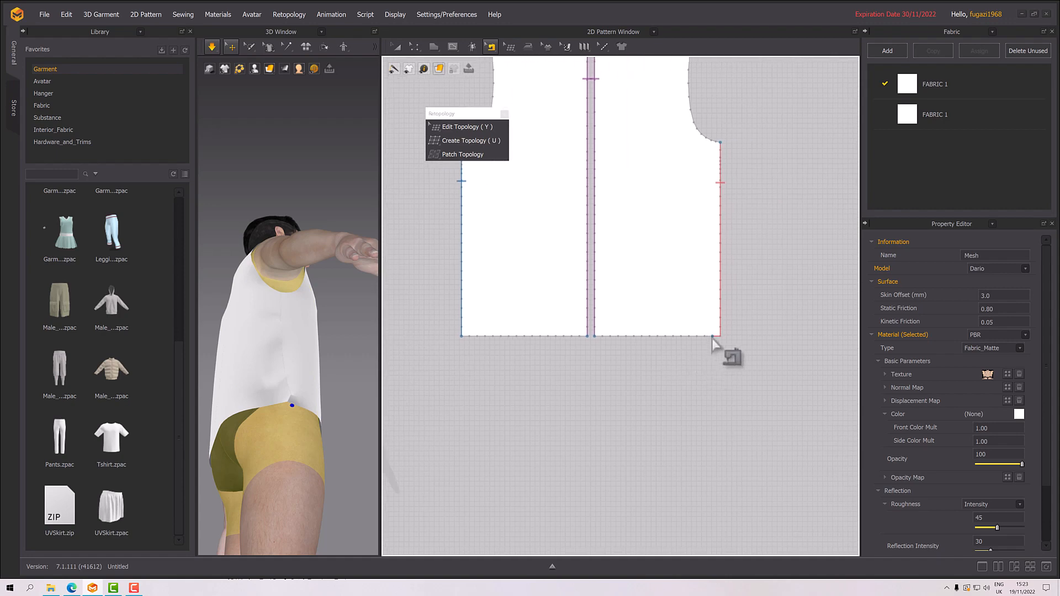
click(720, 337)
click(759, 376)
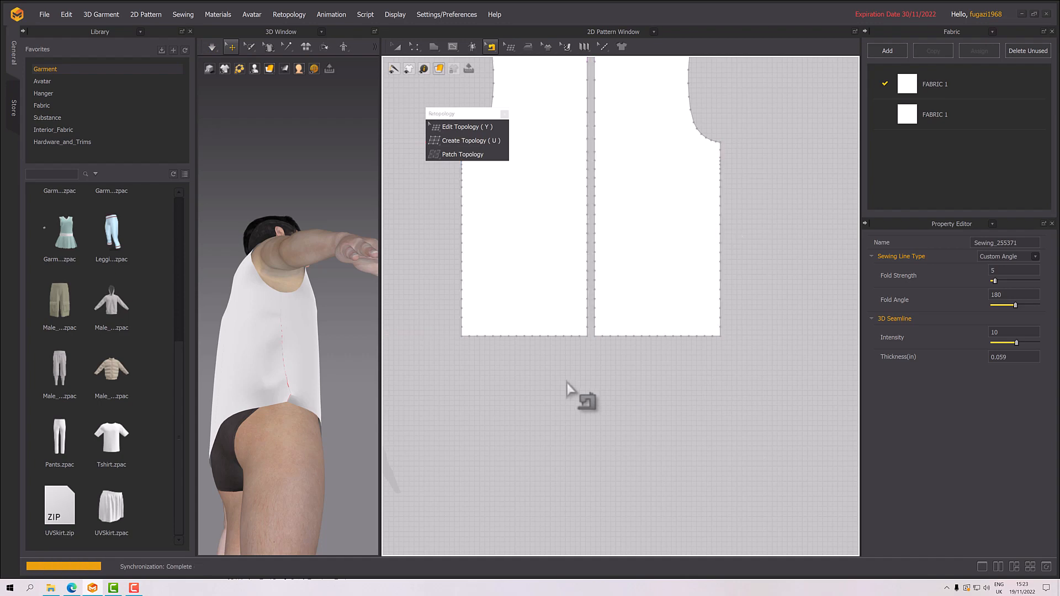
- Simulate the corrected garment, inspect its drape from the front and side, and widen the 3D view
right_drag(348, 366, 277, 394)
scroll(307, 393, down, 3)
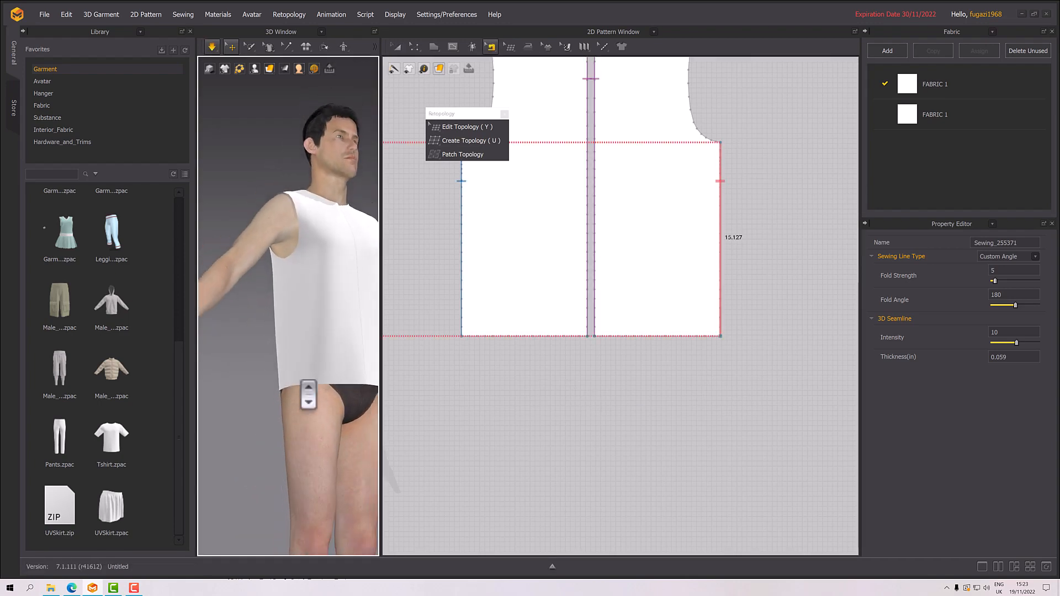
right_drag(316, 340, 293, 350)
middle_drag(314, 340, 275, 369)
scroll(287, 371, down, 2)
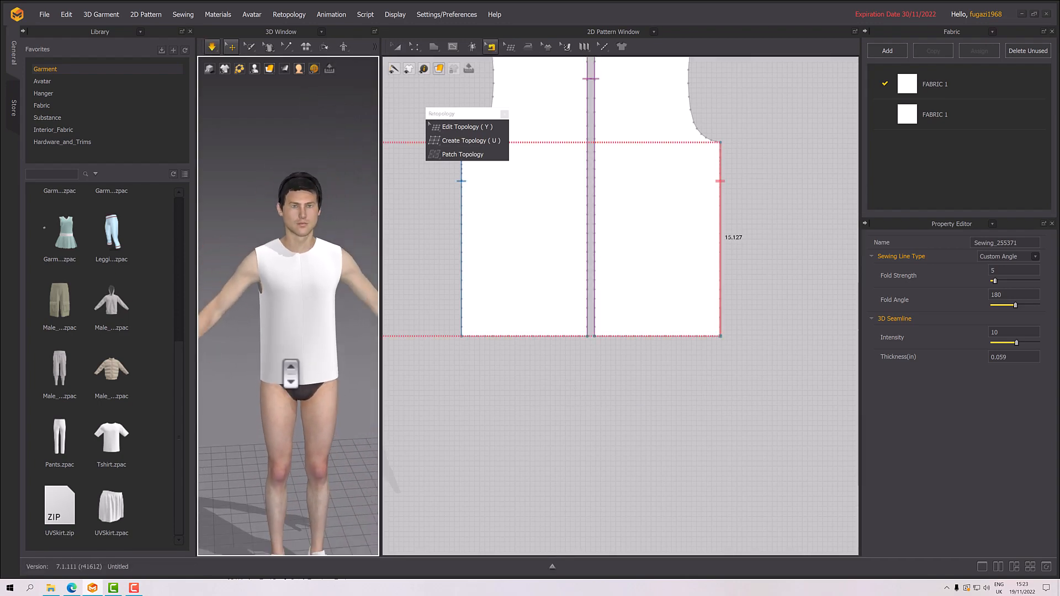
scroll(289, 375, up, 2)
scroll(289, 373, down, 1)
scroll(278, 367, up, 5)
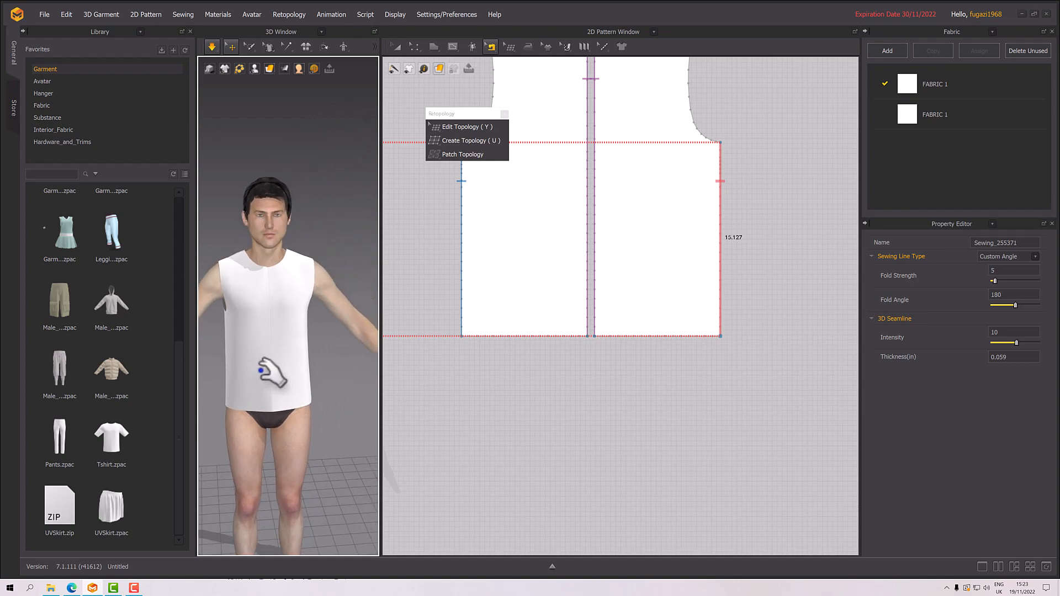
right_drag(279, 366, 276, 367)
middle_drag(295, 374, 329, 366)
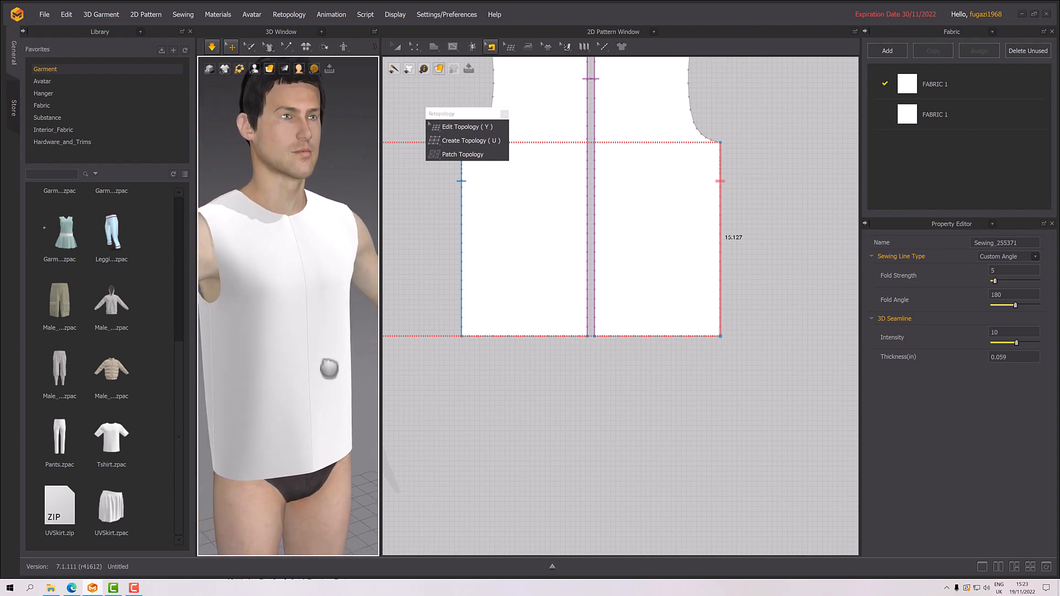
scroll(324, 376, down, 3)
right_drag(313, 363, 325, 348)
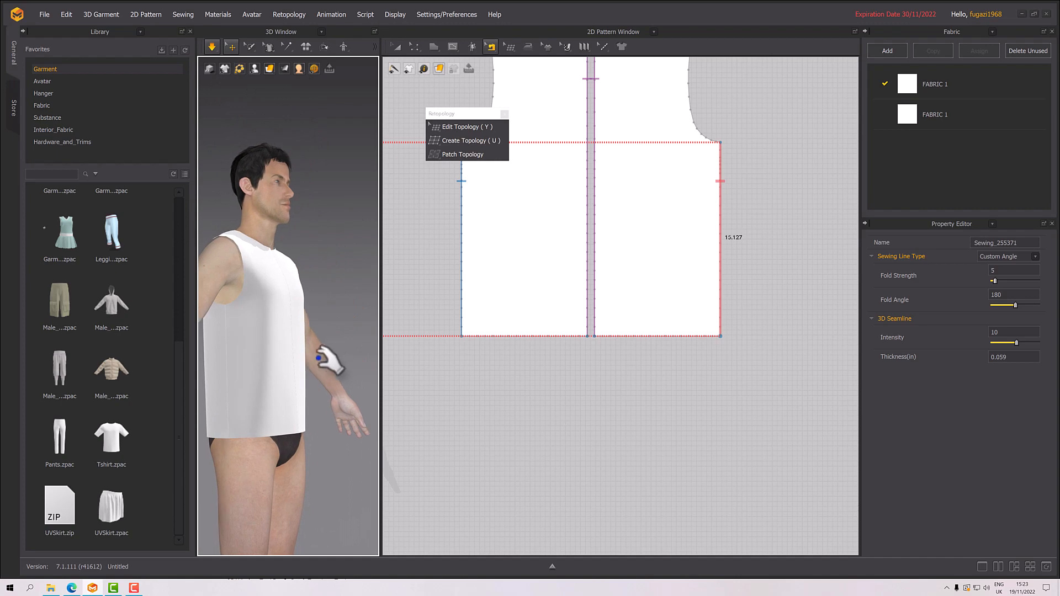
middle_drag(324, 368, 350, 332)
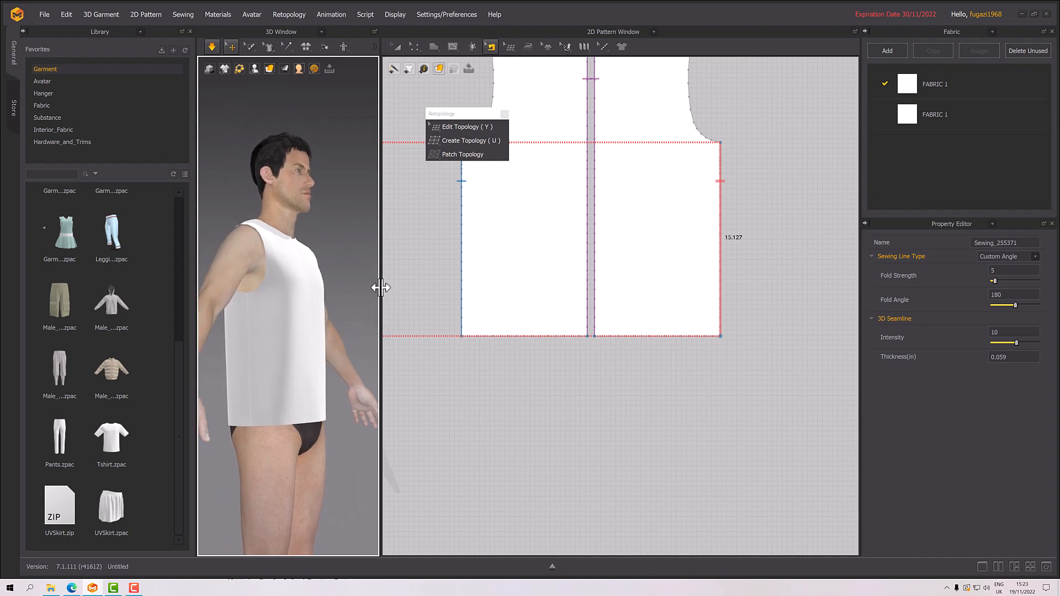
drag(381, 287, 476, 291)
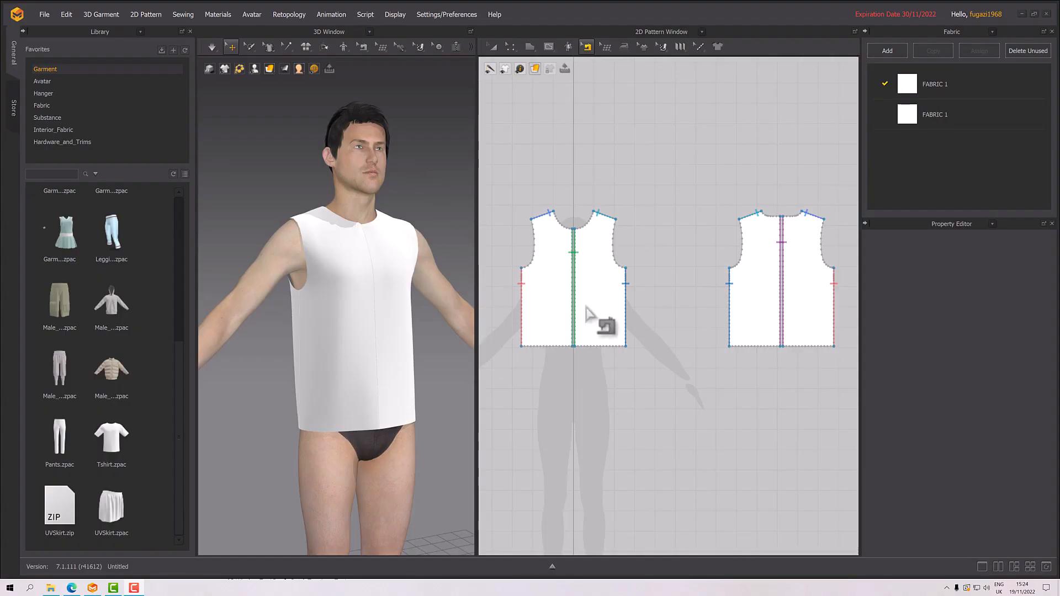
- Select all sewing lines on the front and back pieces with Edit Sewing and delete them
click(585, 51)
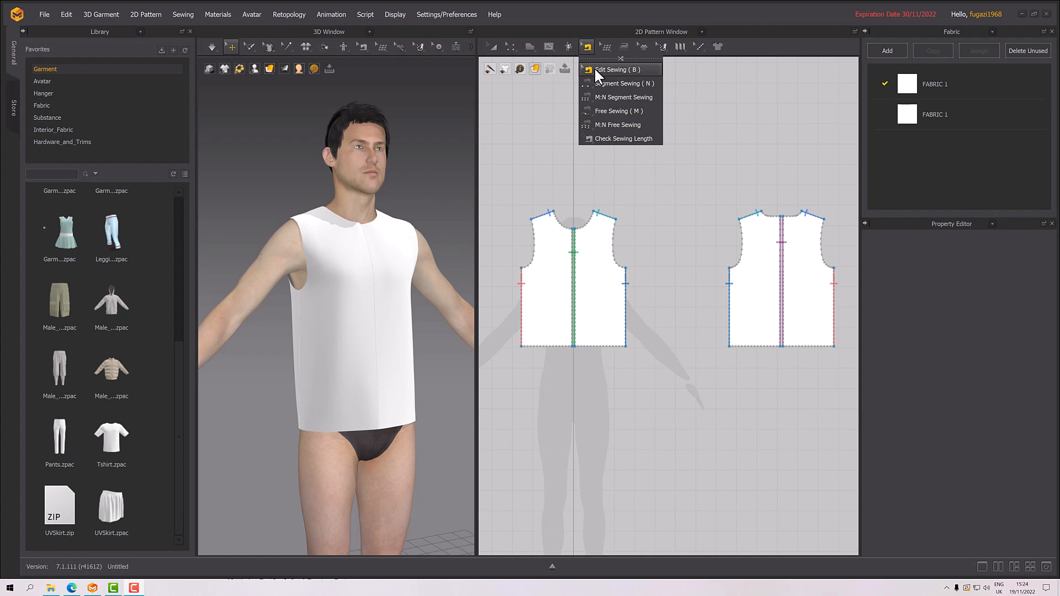
click(594, 95)
scroll(516, 182, down, 3)
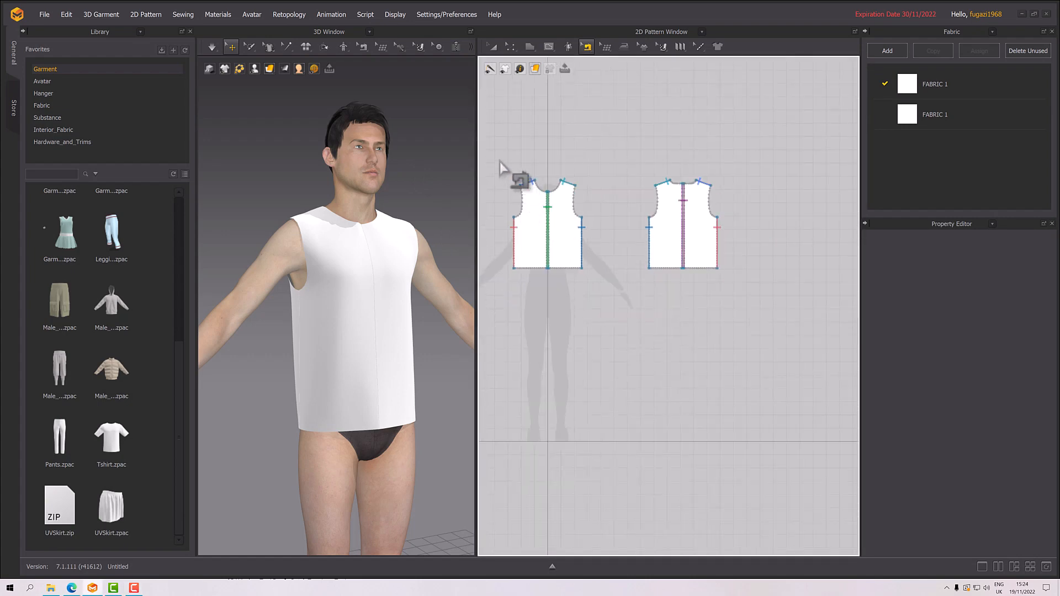
drag(499, 162, 737, 298)
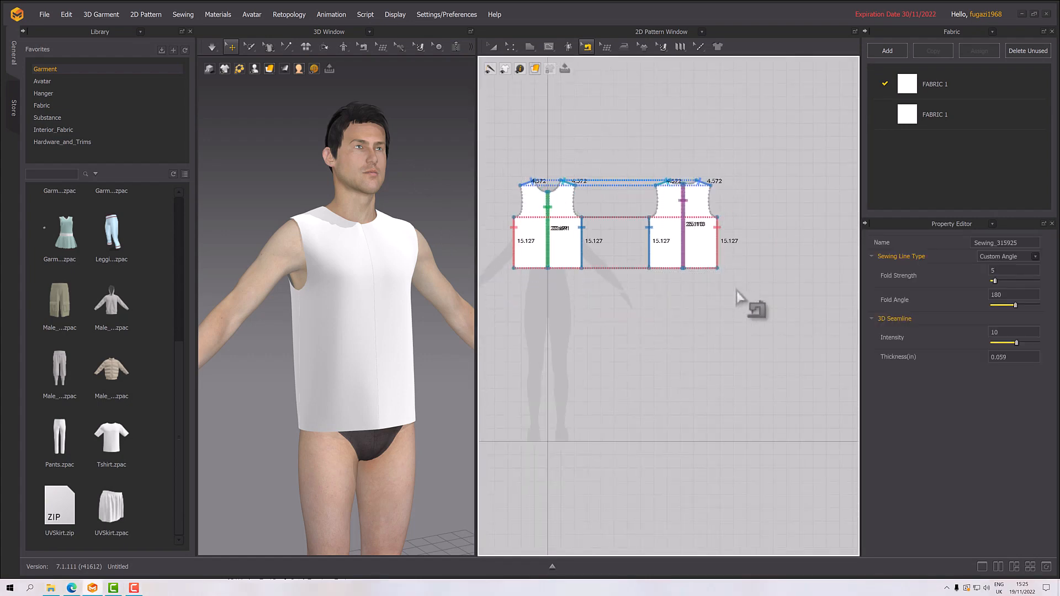
click(708, 292)
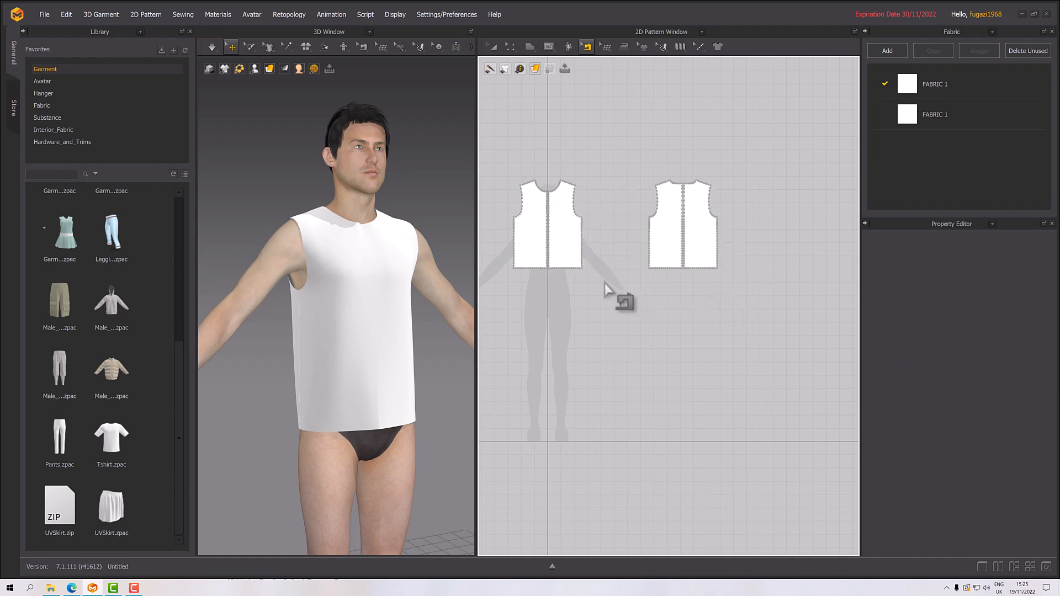
- Examine the centre edges of the front and back pieces with the Edit Pattern tool
scroll(605, 290, up, 3)
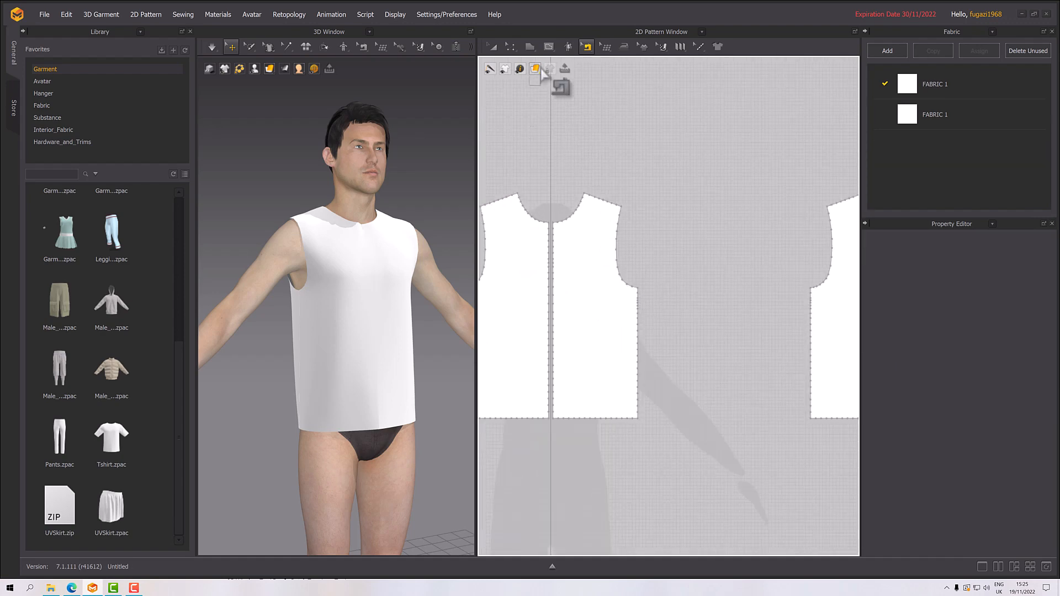
click(511, 45)
click(540, 143)
scroll(551, 279, down, 2)
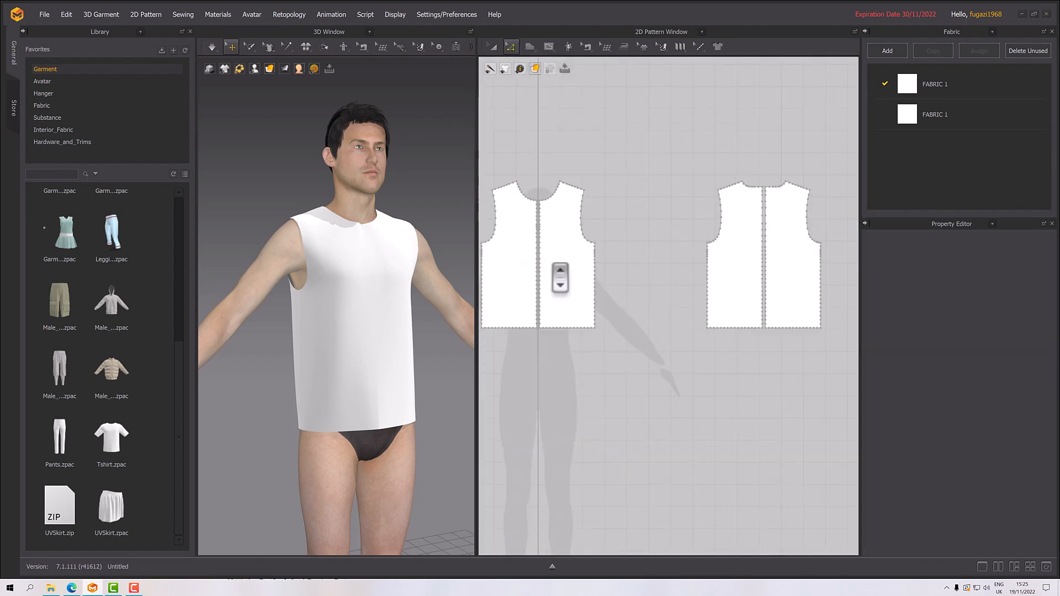
scroll(575, 327, up, 5)
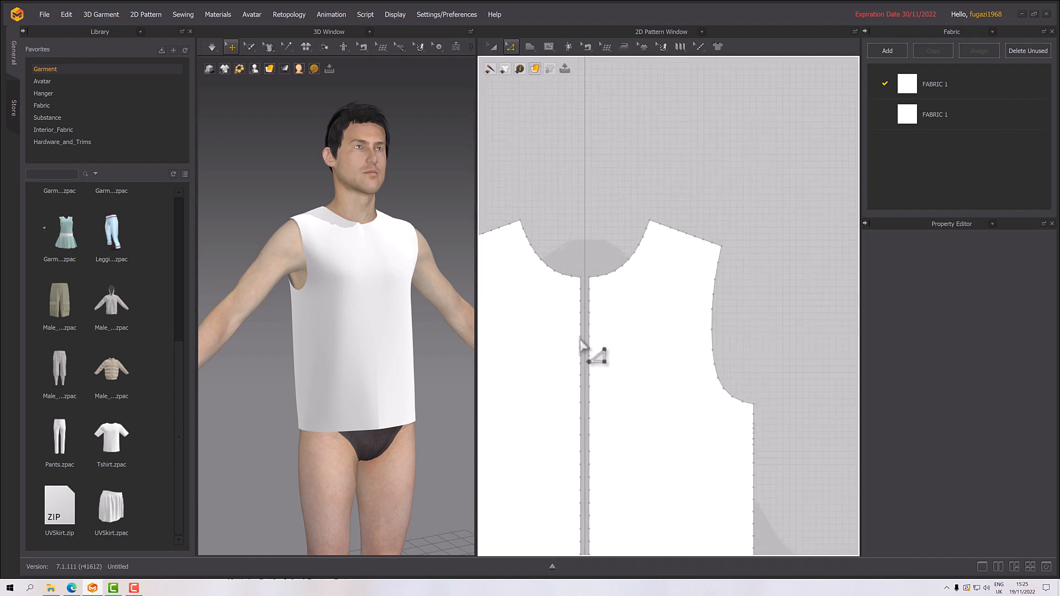
scroll(559, 338, down, 3)
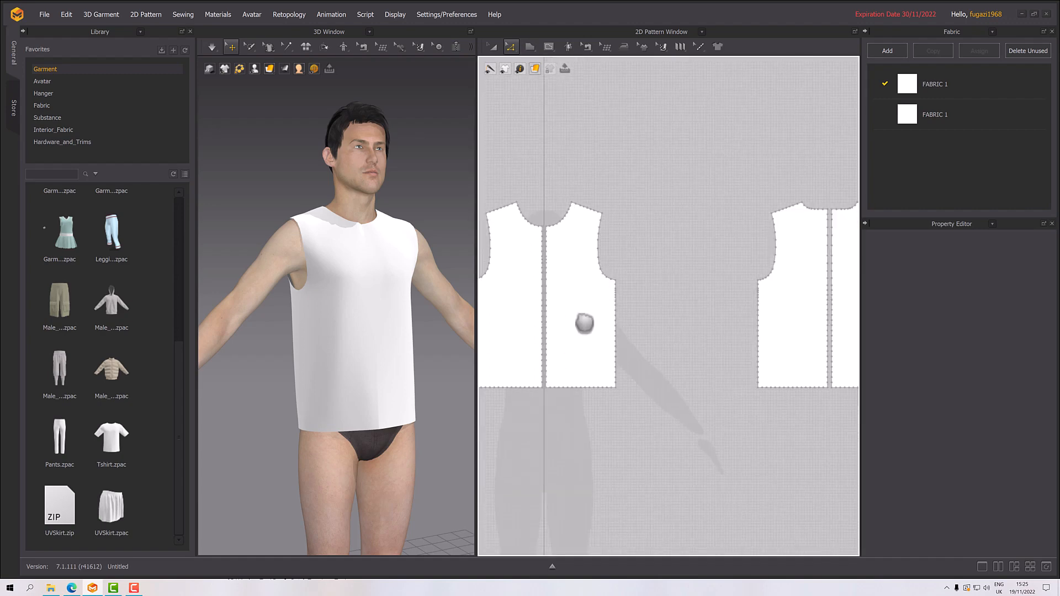
right_drag(580, 315, 495, 263)
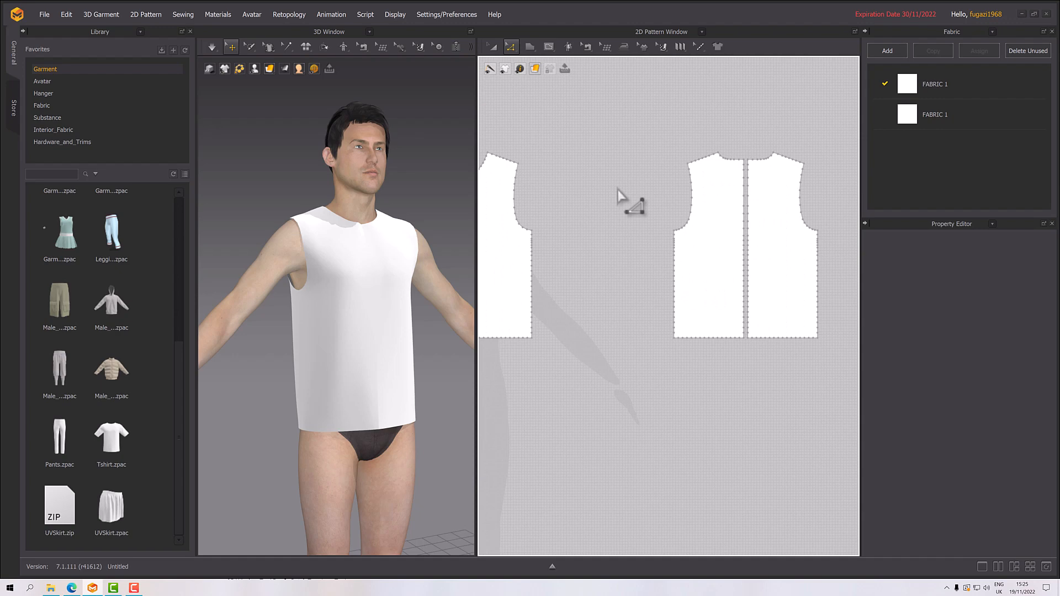
- Inspect the back pieces' facing centre edges by selecting their short segments and points with Edit Pattern
click(512, 46)
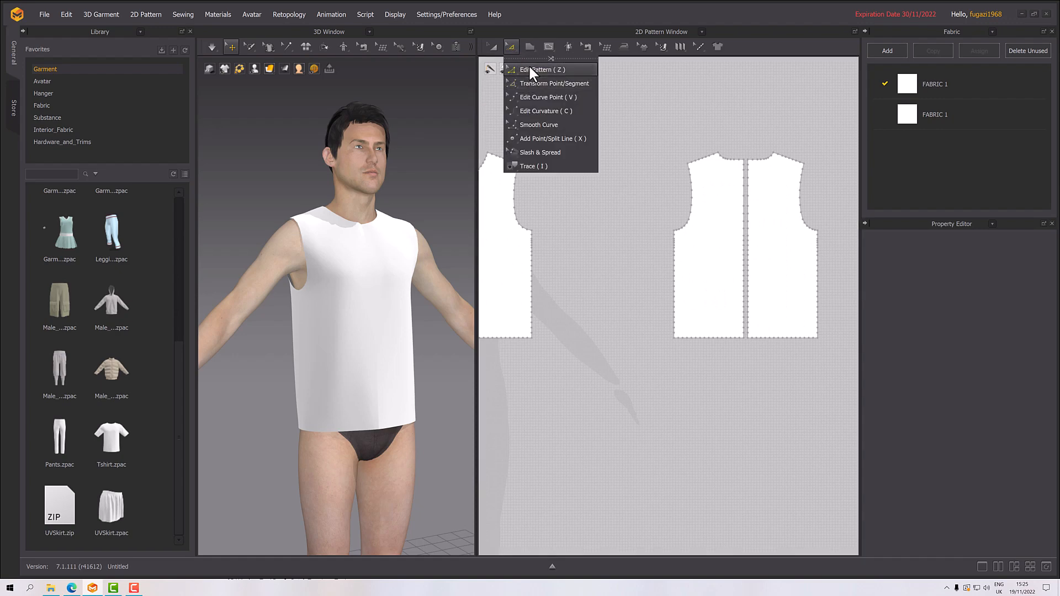
drag(732, 203, 741, 221)
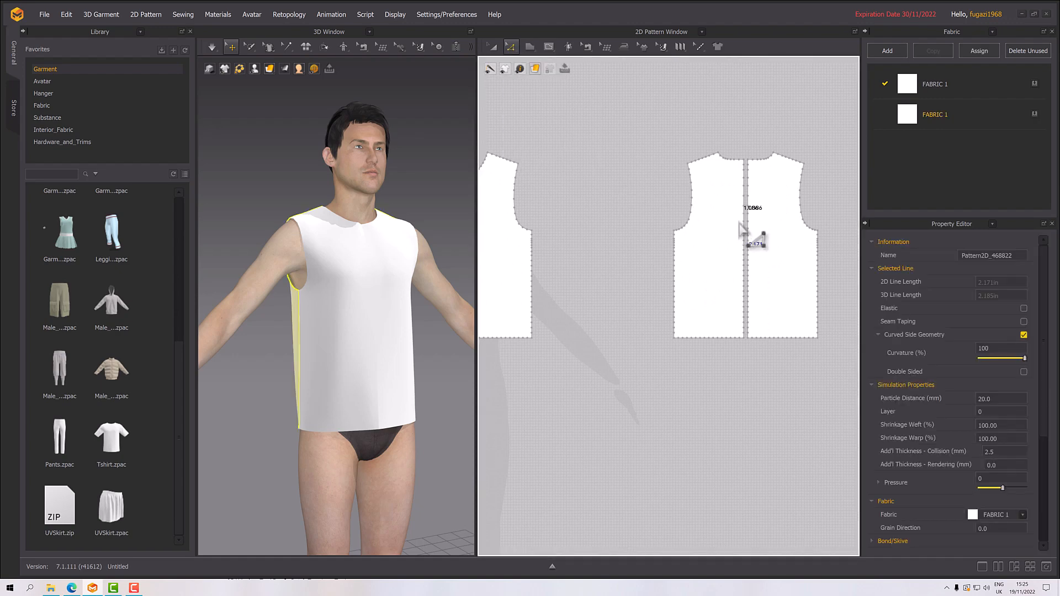
scroll(737, 221, up, 1)
scroll(760, 279, down, 5)
middle_drag(760, 279, 502, 233)
scroll(602, 259, up, 3)
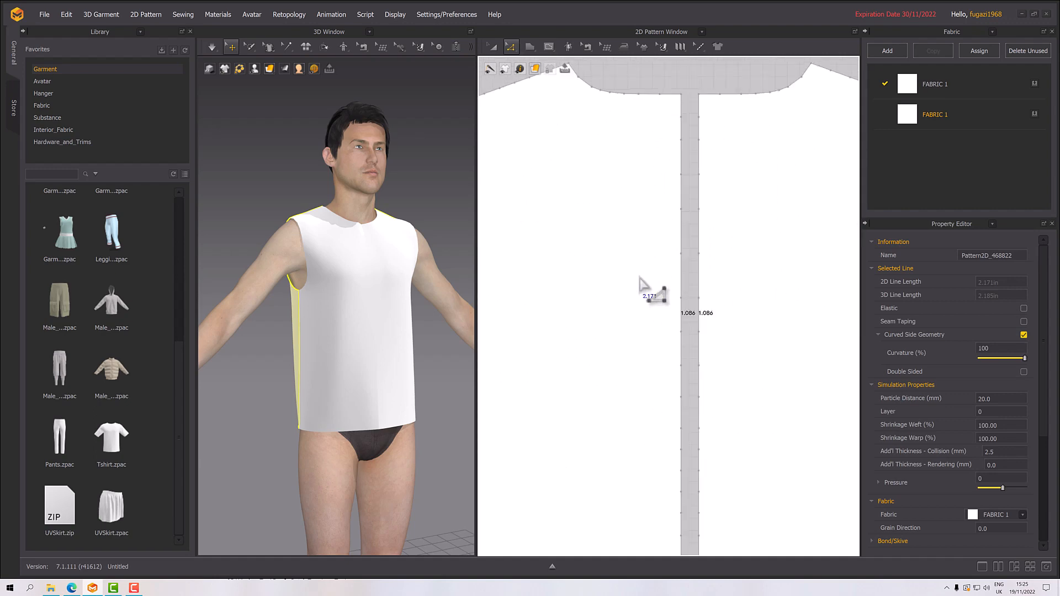
click(684, 306)
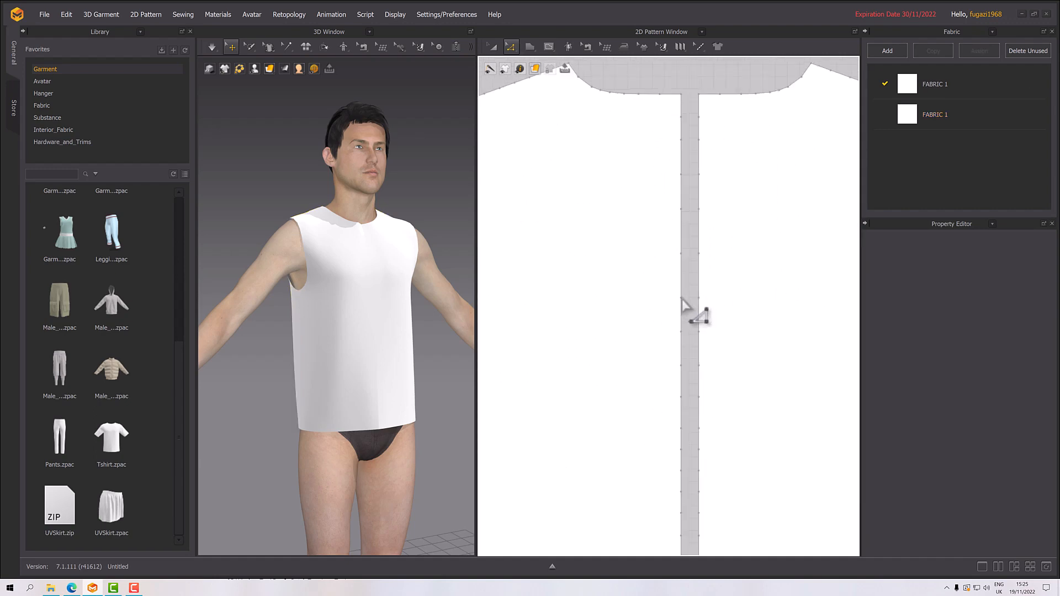
mouse_move(681, 310)
mouse_down()
mouse_move(664, 297)
mouse_move(694, 307)
mouse_up()
click(685, 318)
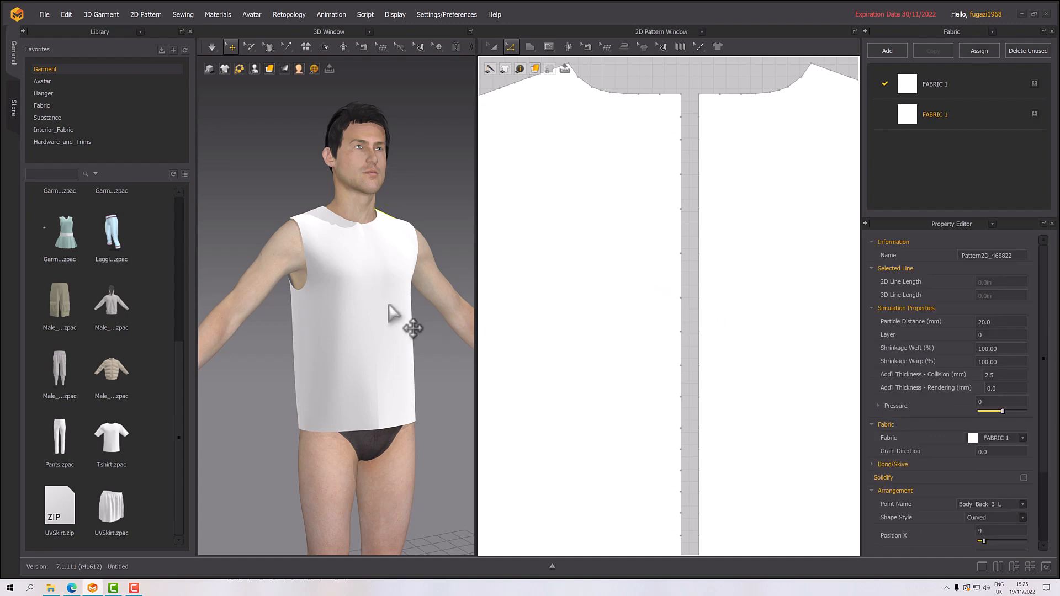
scroll(396, 325, up, 3)
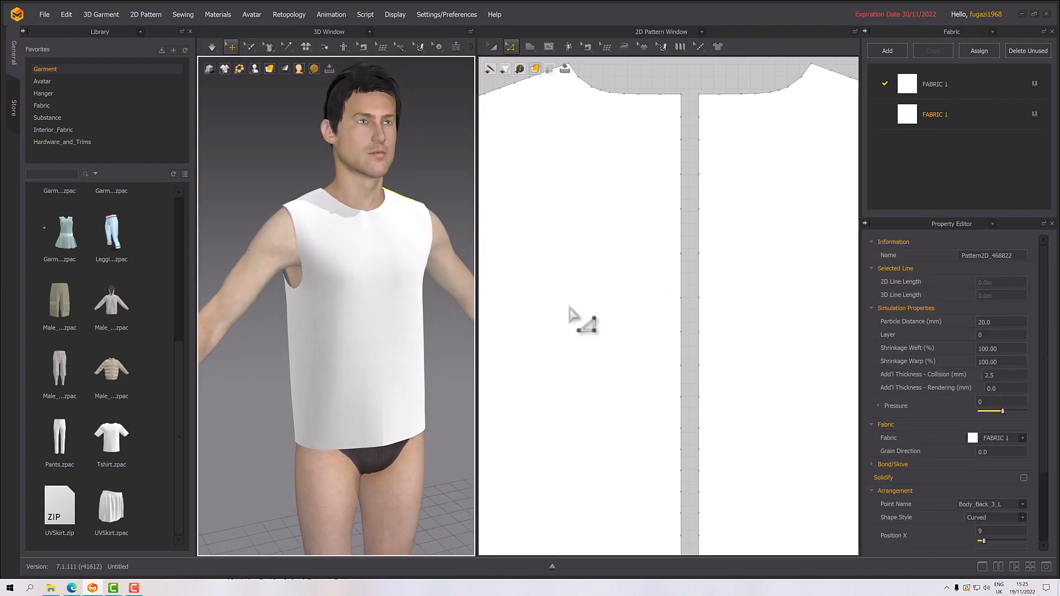
- Select all the front and back pattern pieces together with Transform Pattern
scroll(574, 318, down, 5)
scroll(729, 326, up, 2)
scroll(729, 332, down, 3)
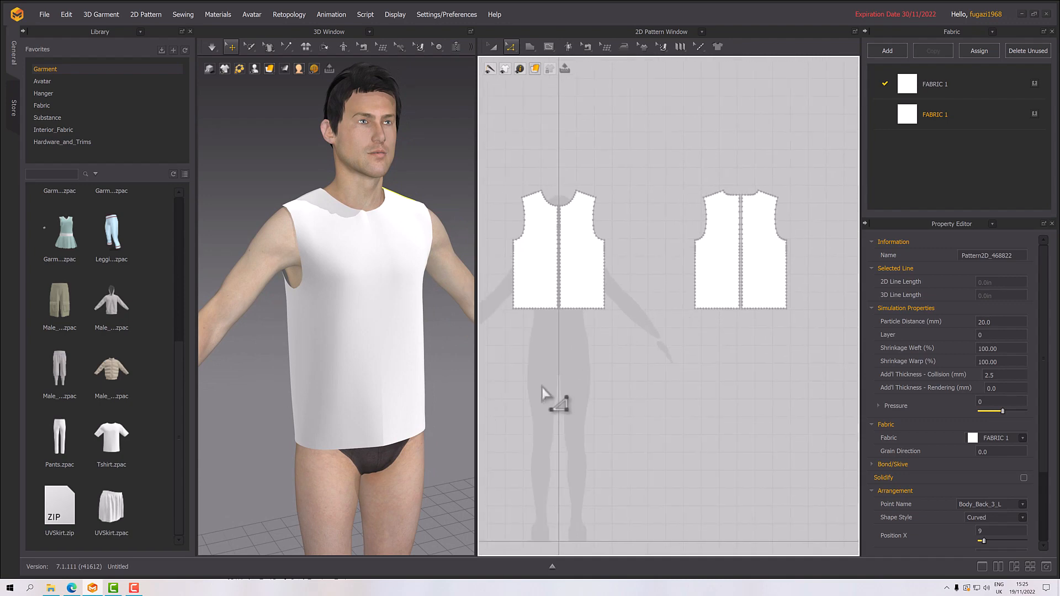
drag(501, 160, 810, 350)
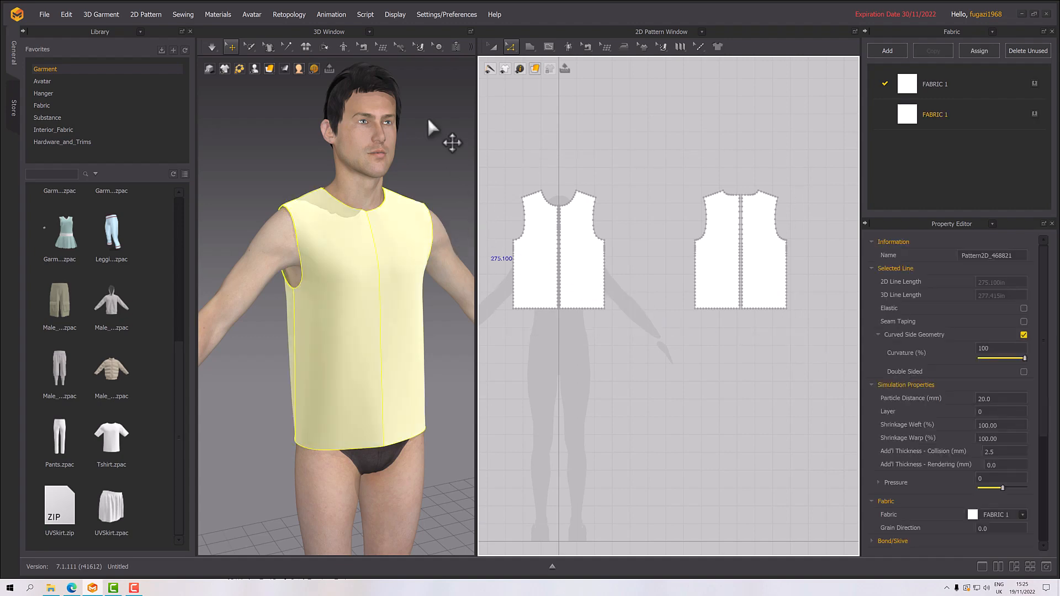
click(489, 47)
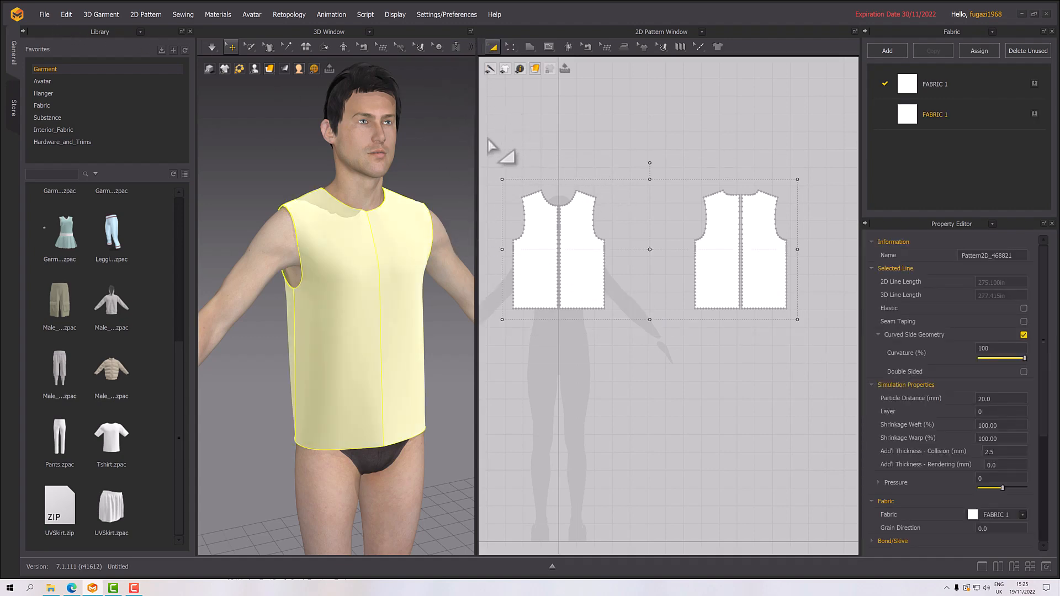
drag(485, 134, 820, 343)
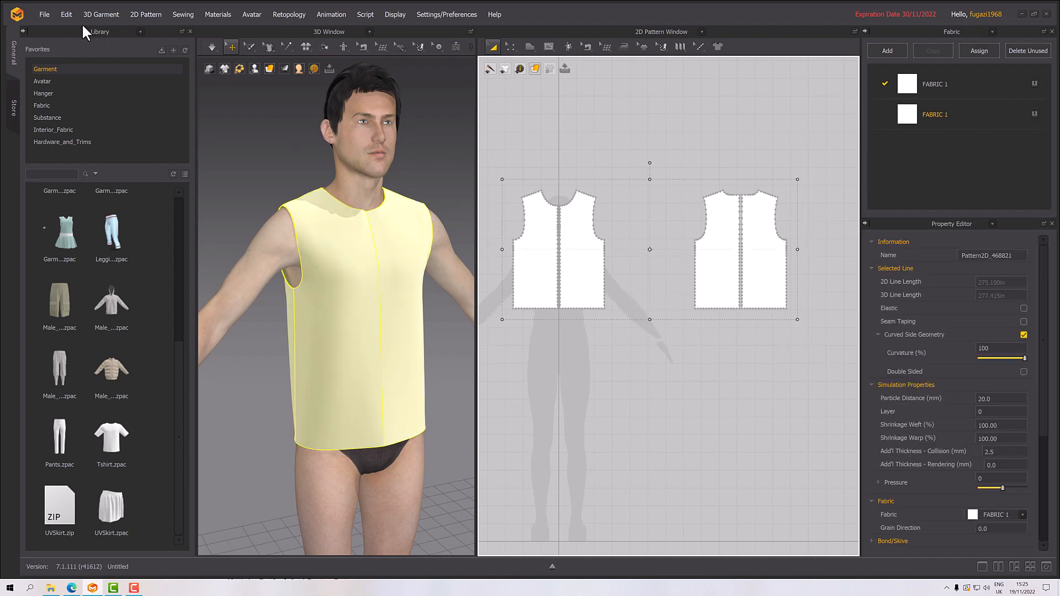
- Start an OBJ (Selected) export of the garment, with the file named test in the shapes folder
click(45, 14)
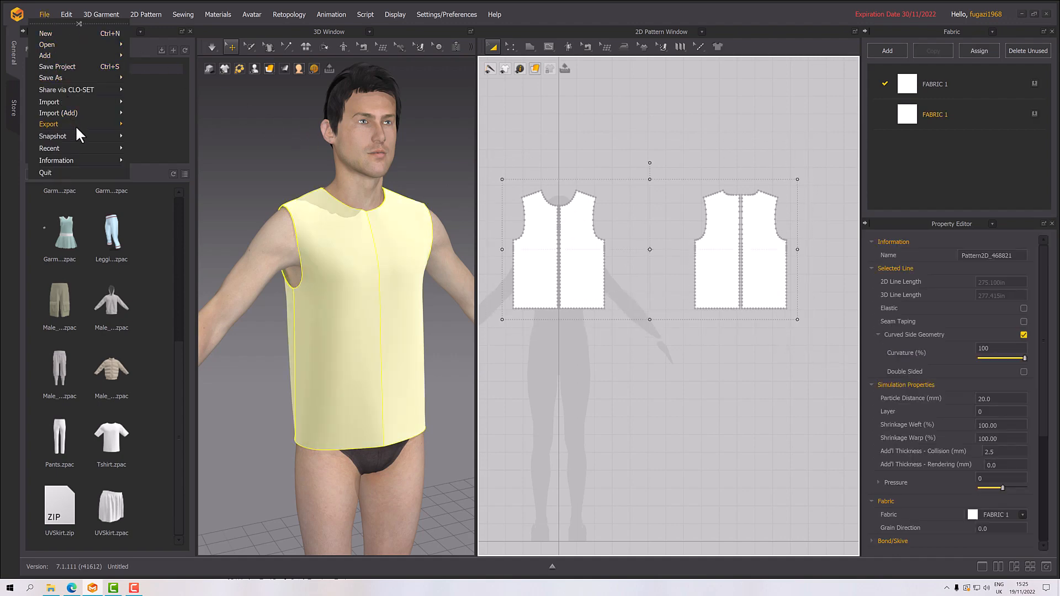
mouse_move(90, 127)
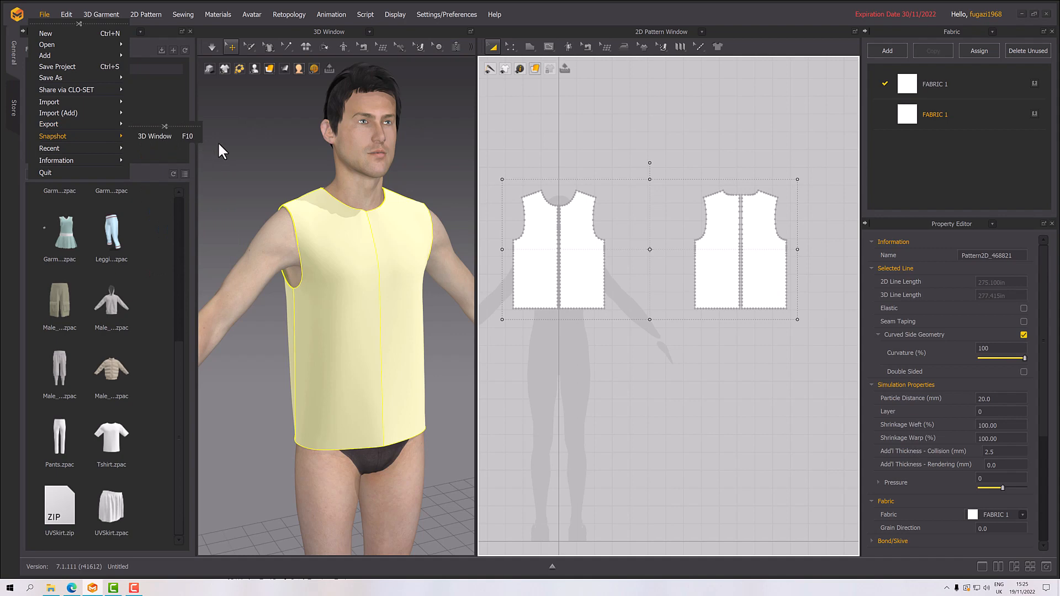
click(219, 143)
click(44, 15)
mouse_move(119, 125)
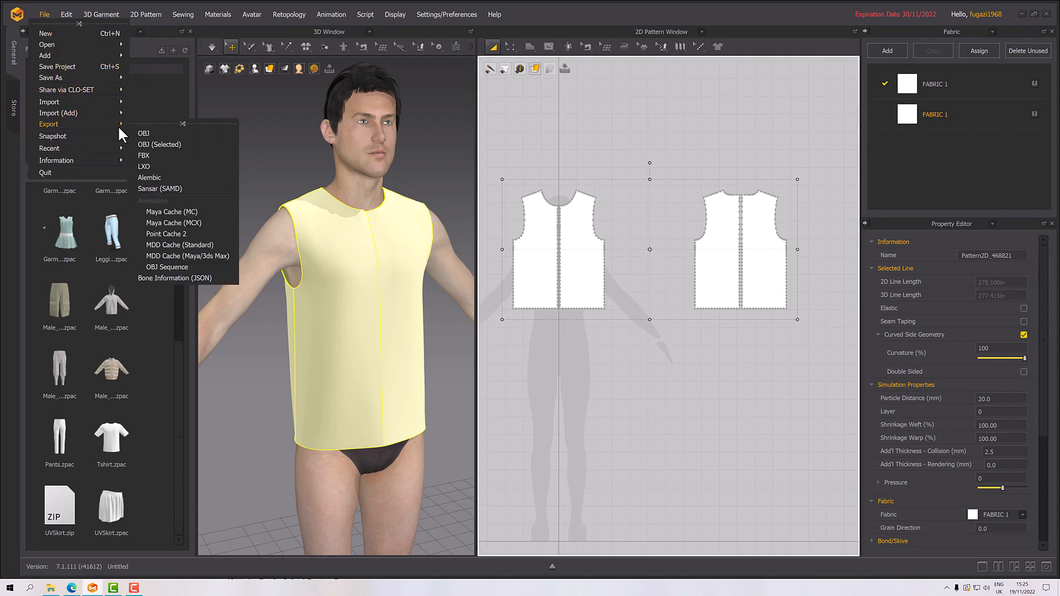
click(147, 144)
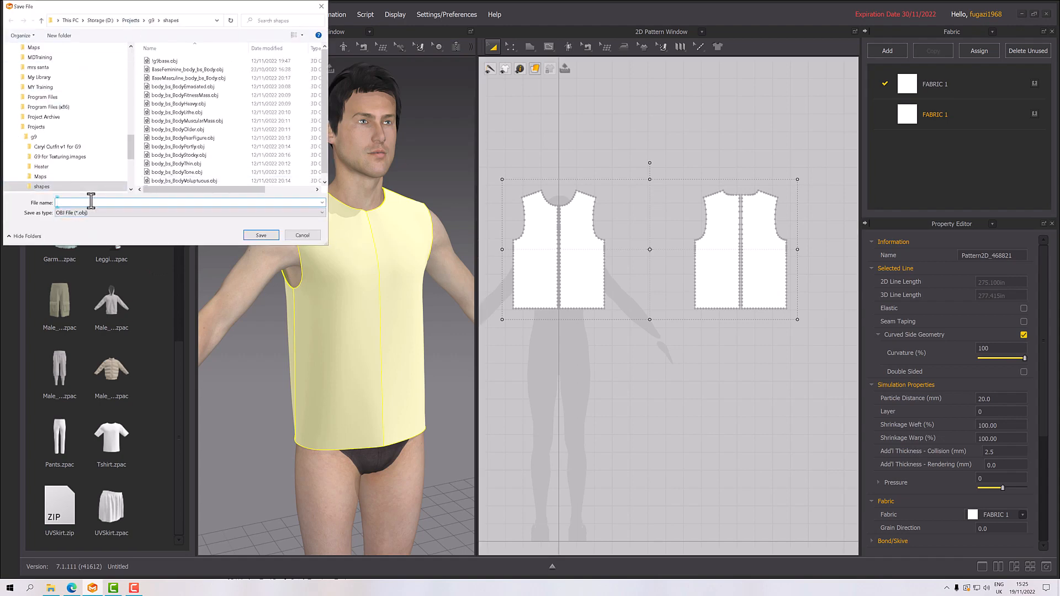
text(test)
key(Return)
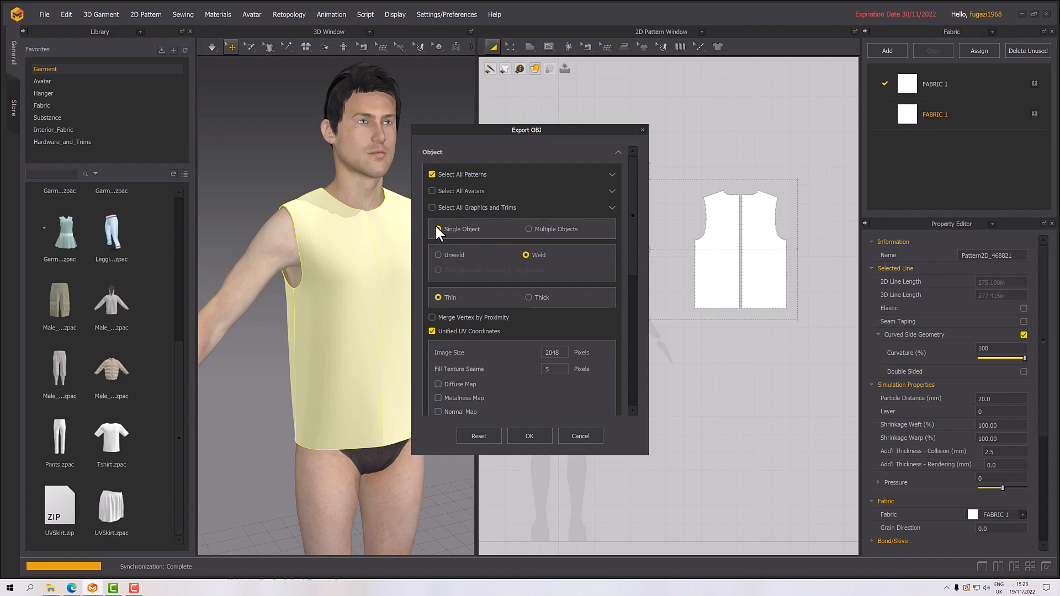
- Enable Merge Vertex by Proximity in the OBJ export options and enlarge the dialog to show the merge preview
click(436, 314)
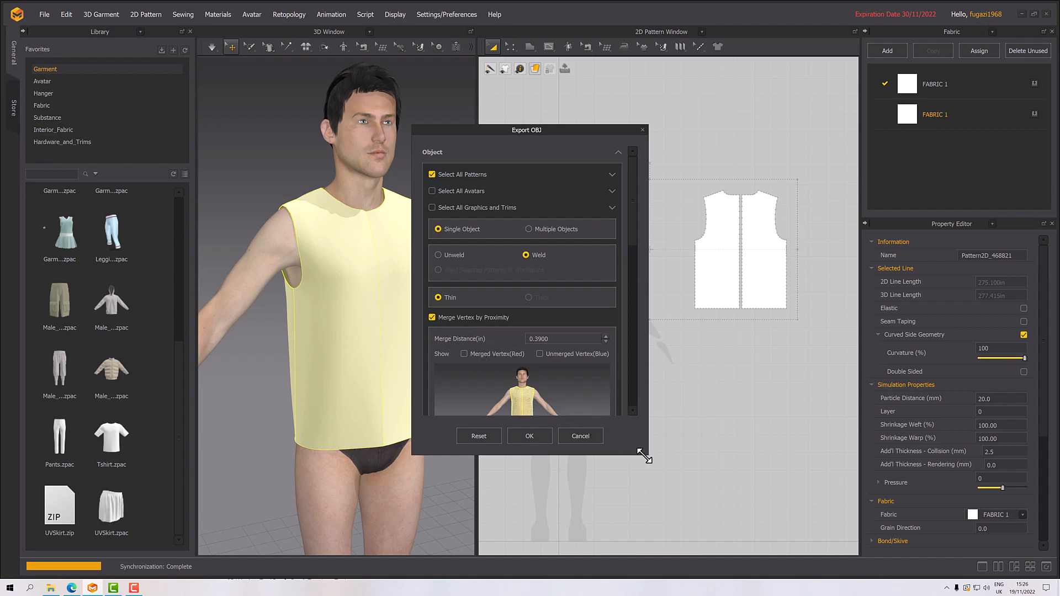
drag(646, 454, 730, 553)
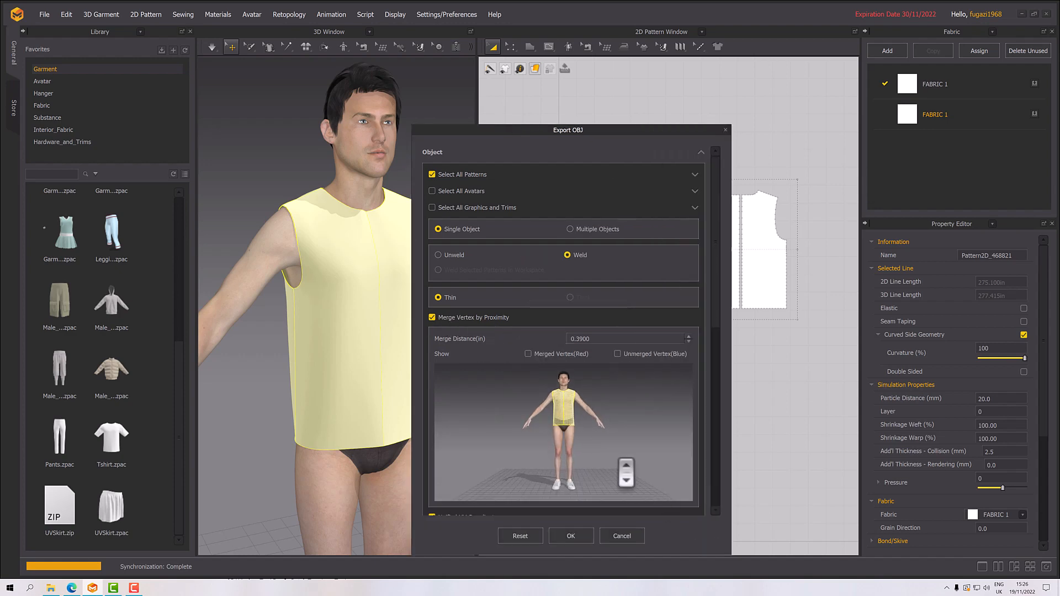
scroll(608, 458, up, 5)
middle_drag(603, 413, 607, 486)
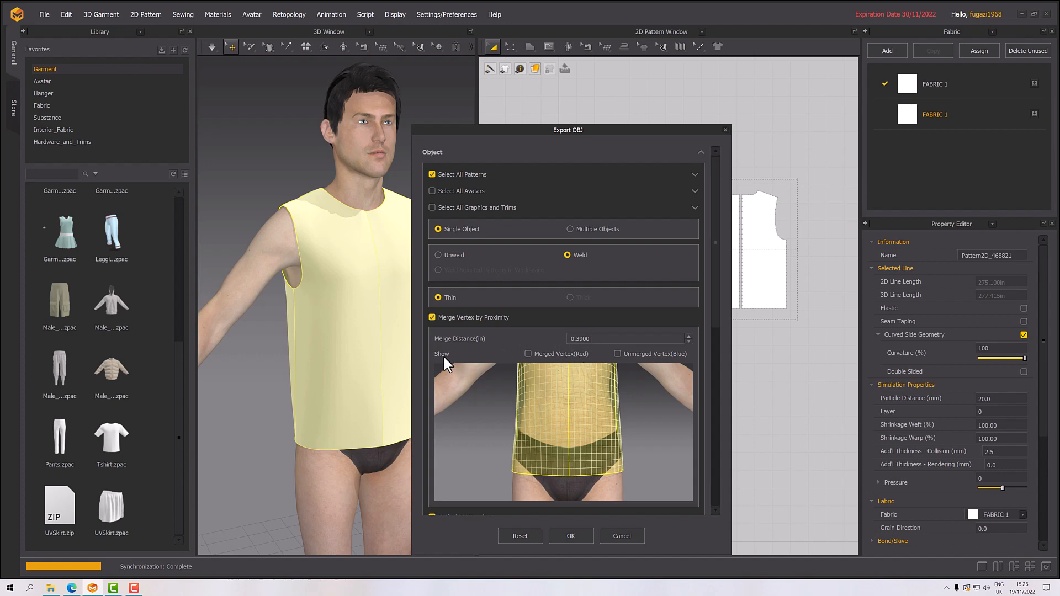
- Show both merged (red) and unmerged (blue) vertices in the merge preview
click(528, 354)
scroll(554, 416, down, 2)
scroll(554, 416, up, 8)
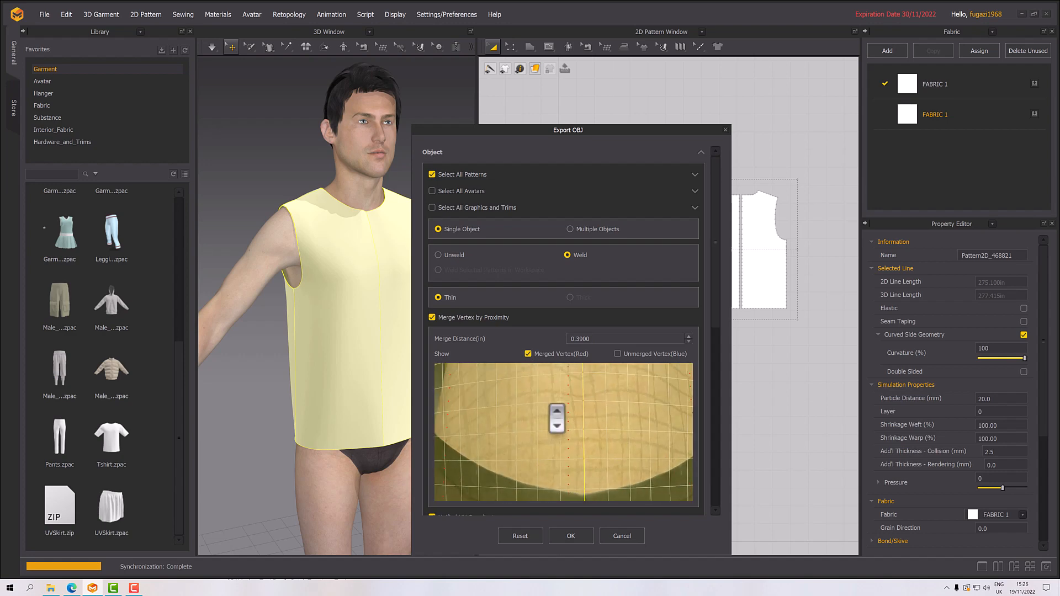
right_drag(572, 402, 550, 403)
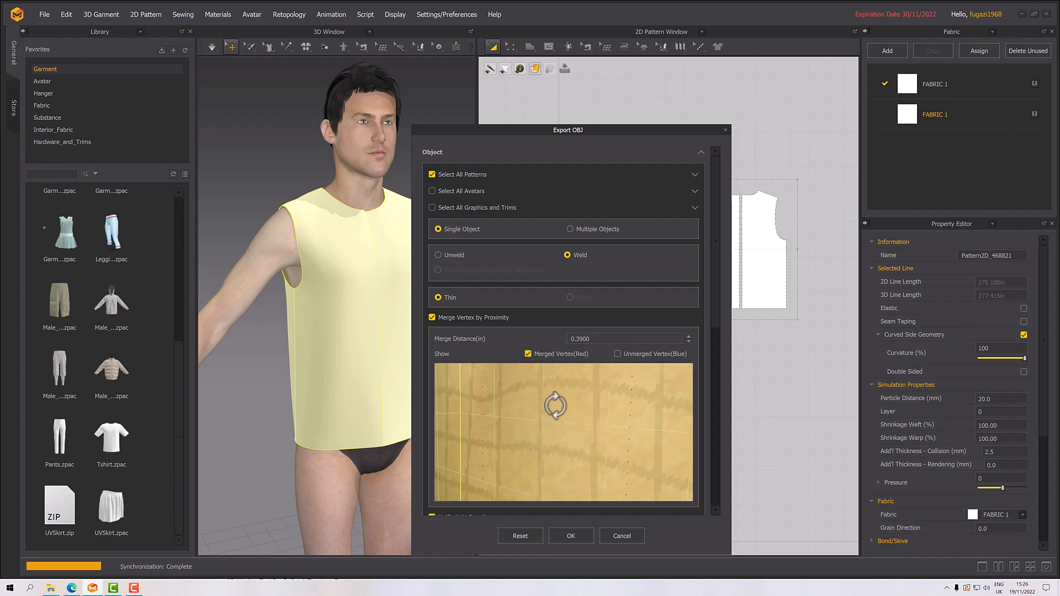
click(628, 357)
scroll(611, 409, down, 10)
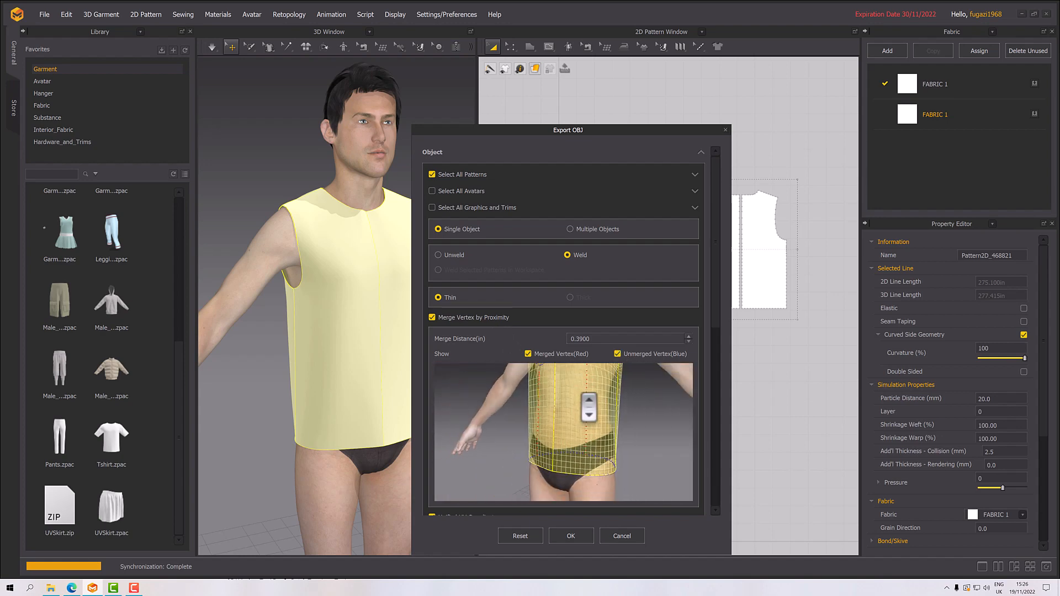
- Examine the merged and unmerged vertices along the garment's centre seam, sides and hem in the merge preview
right_drag(599, 402, 312, 422)
scroll(601, 386, up, 10)
scroll(620, 444, up, 4)
scroll(565, 476, up, 1)
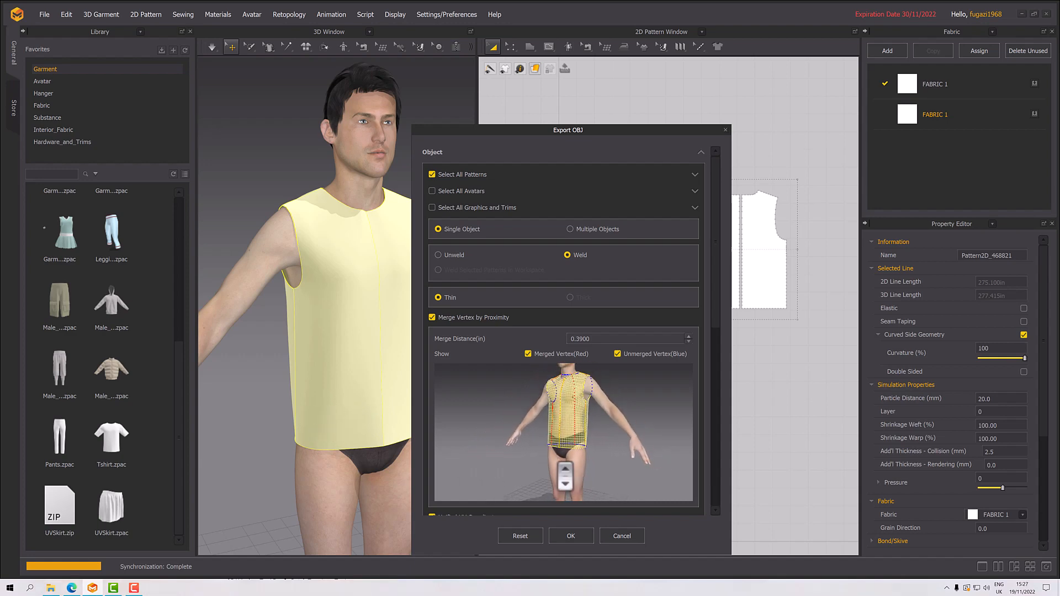
scroll(565, 476, up, 6)
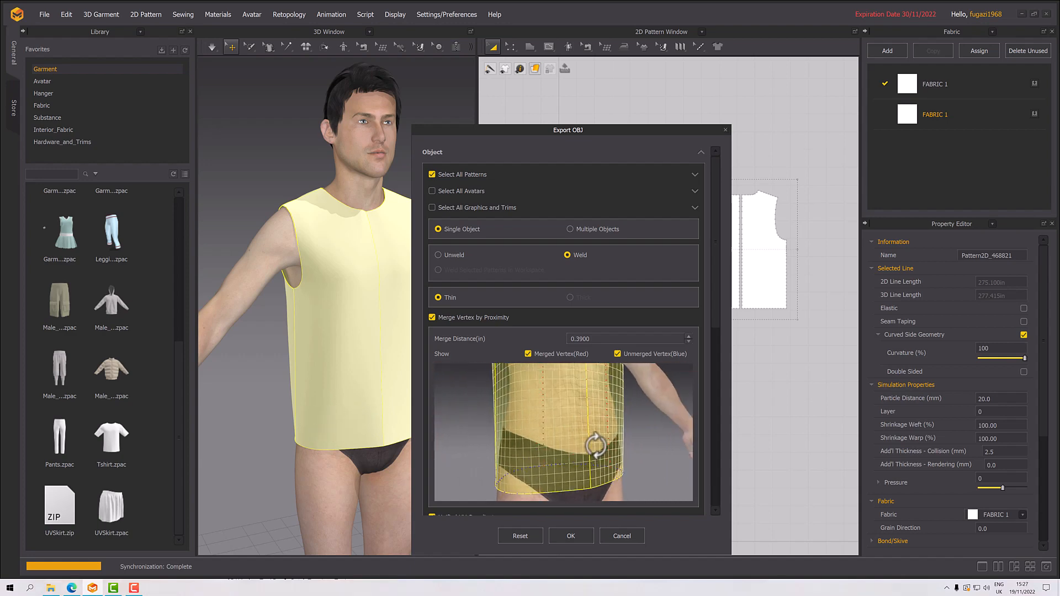
mouse_move(595, 445)
right_down()
mouse_move(639, 445)
mouse_move(603, 446)
right_up()
middle_drag(575, 419, 574, 472)
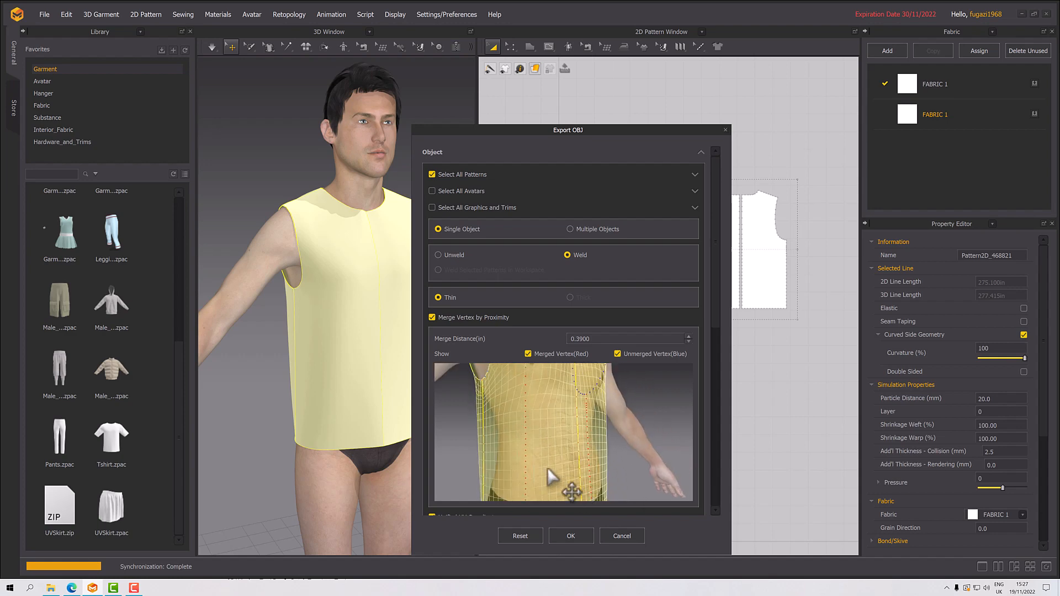
middle_drag(552, 411, 531, 424)
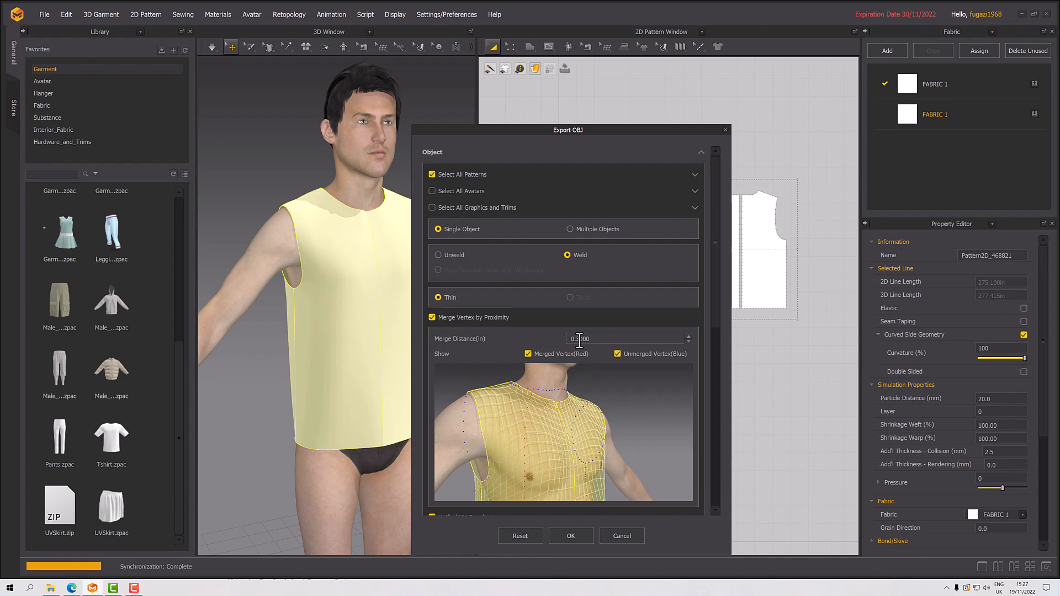
- Examine the vertex markers around the neckline and armholes in the preview, and view the Unified UV Coordinates options
right_drag(587, 432, 568, 423)
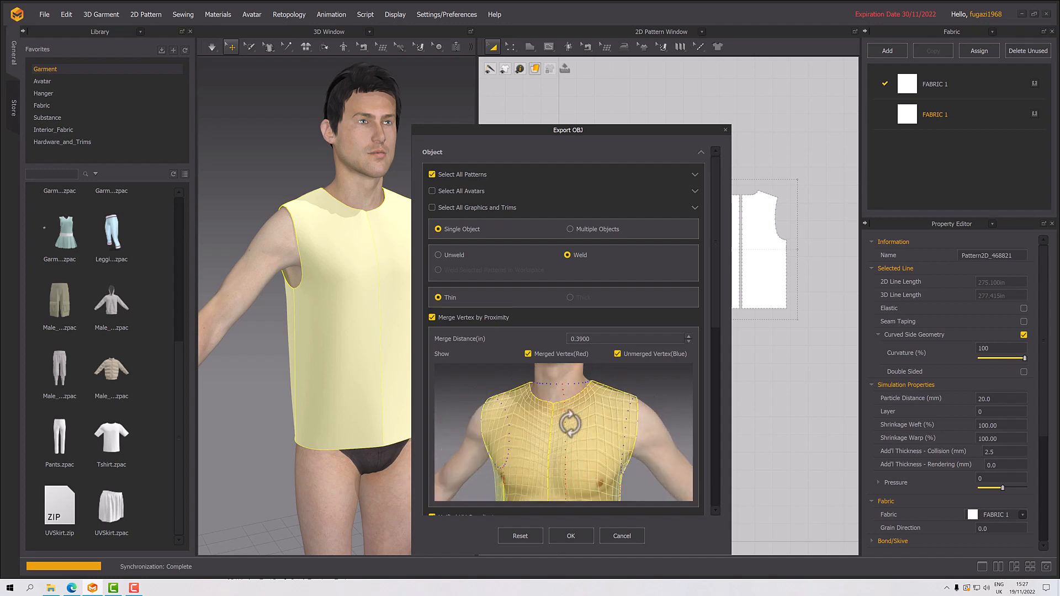
scroll(577, 437, up, 4)
middle_drag(575, 435, 575, 445)
right_drag(579, 425, 603, 416)
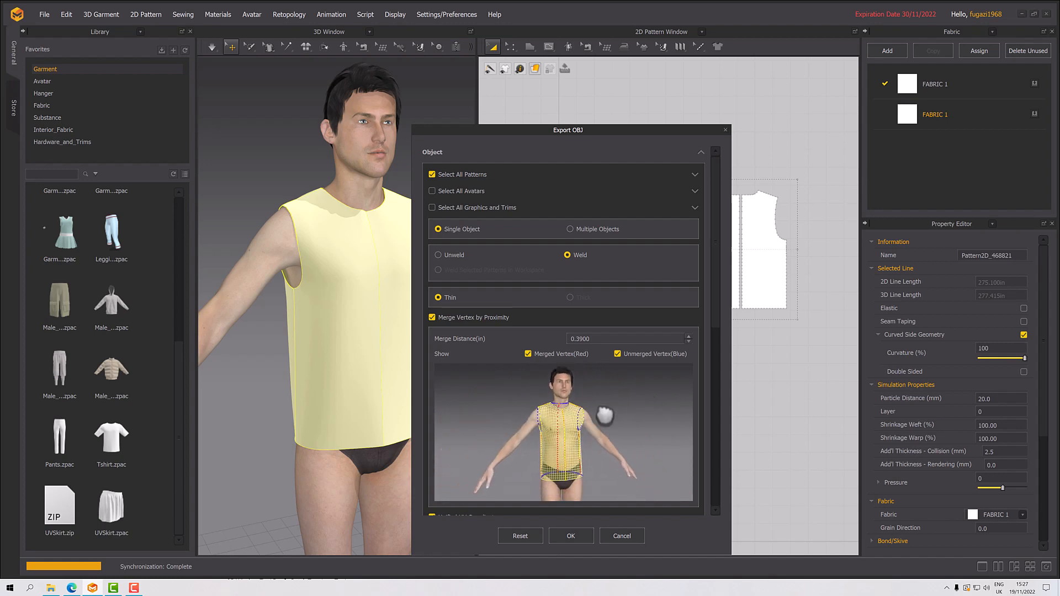
mouse_move(597, 436)
middle_down()
mouse_move(593, 412)
mouse_move(587, 444)
middle_up()
scroll(593, 412, up, 3)
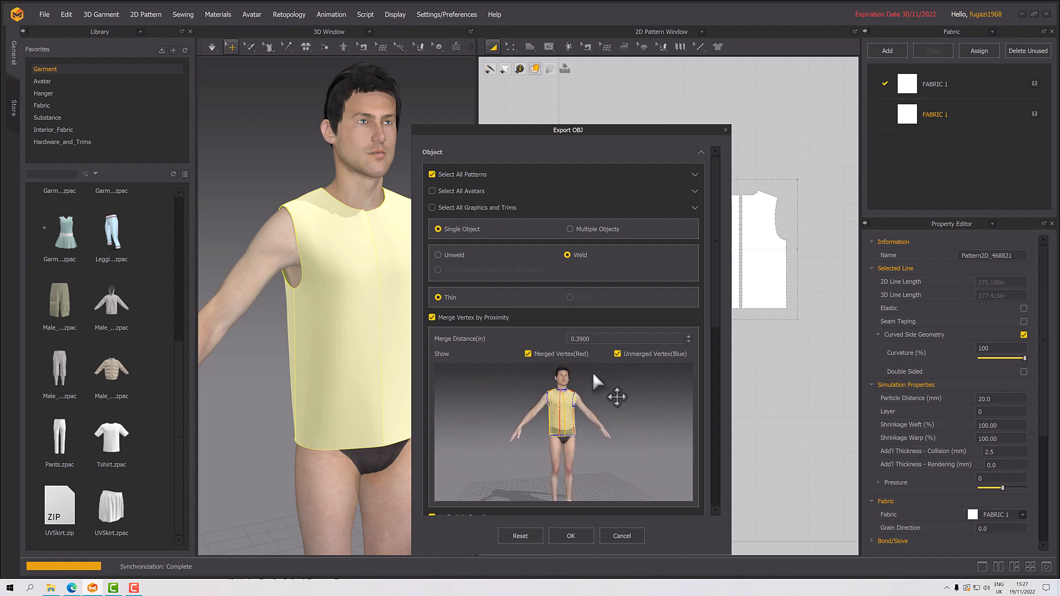
scroll(670, 422, down, 3)
scroll(672, 426, up, 3)
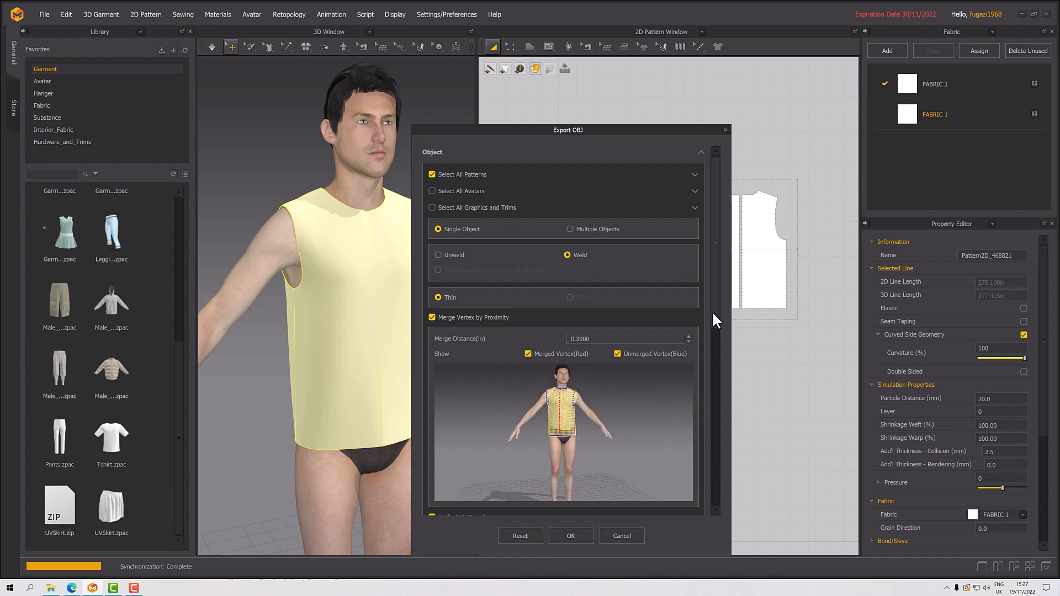
drag(712, 310, 727, 334)
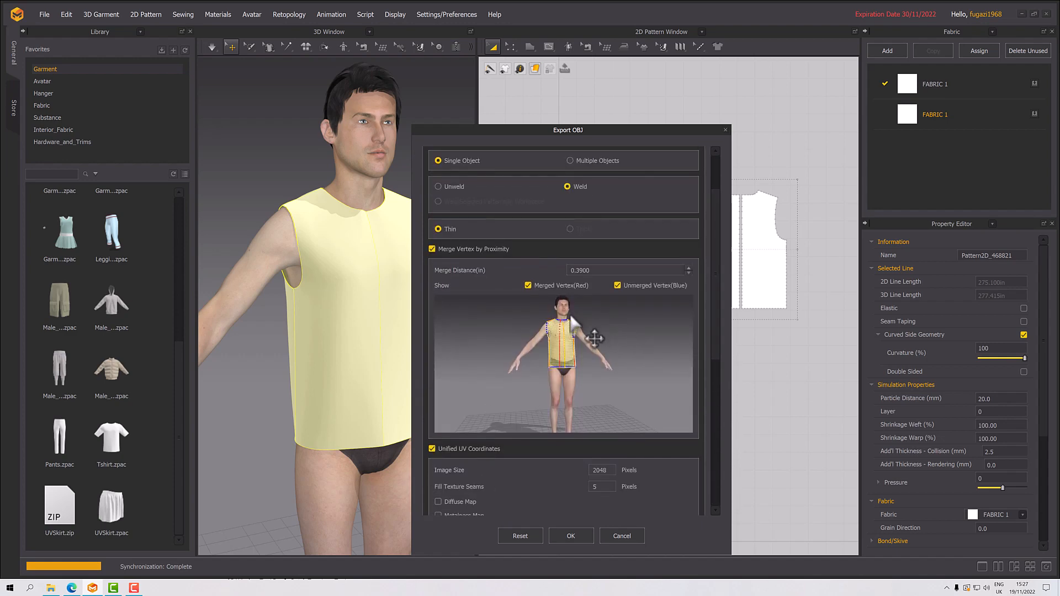
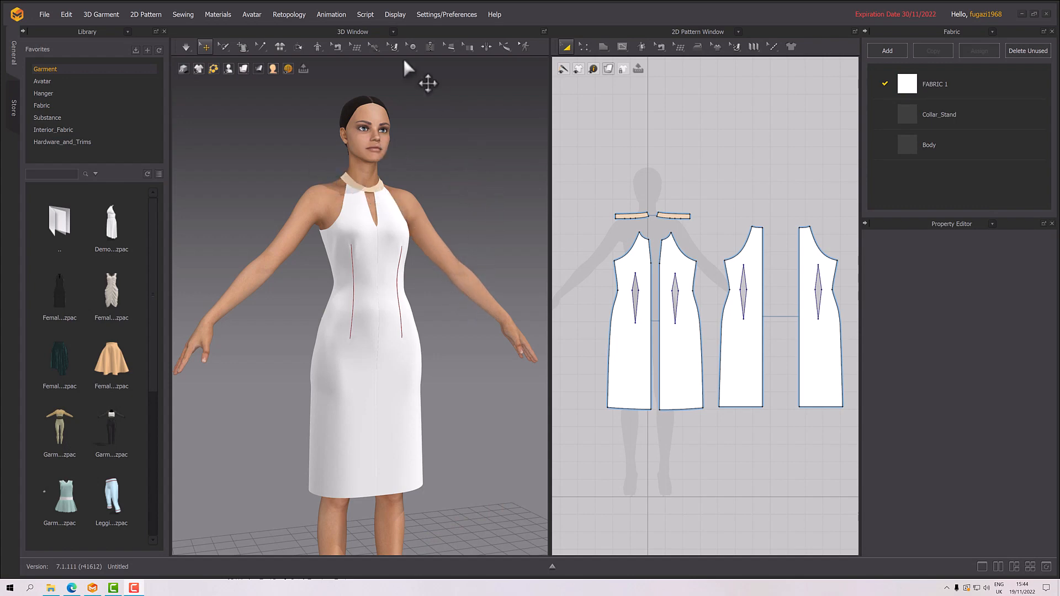
- Shorten the dress by moving its hemline up about 6 in around the whole garment with the Move Styleline tool
click(246, 48)
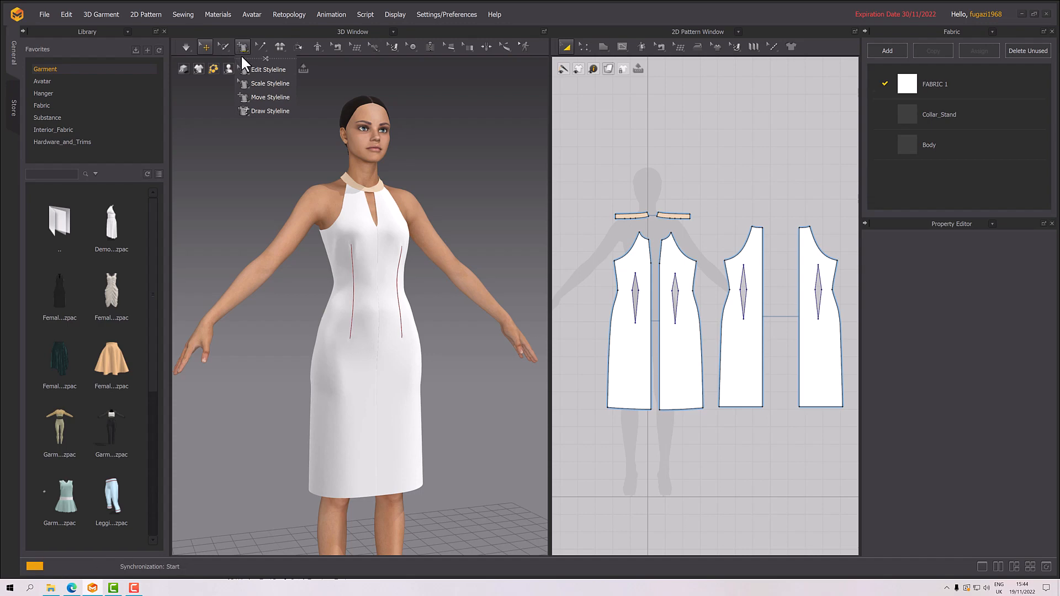
click(265, 98)
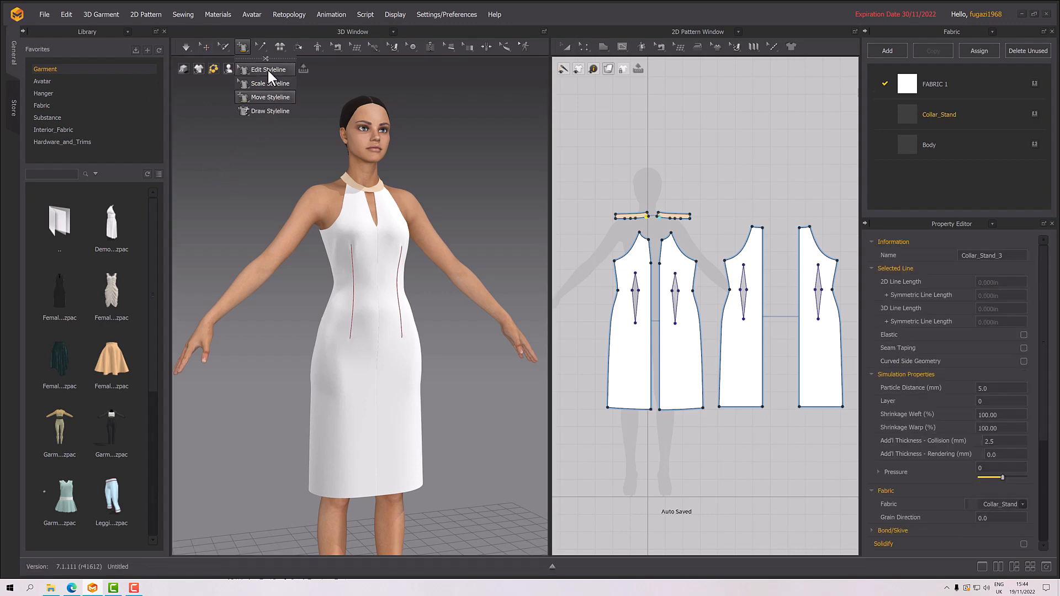
click(268, 98)
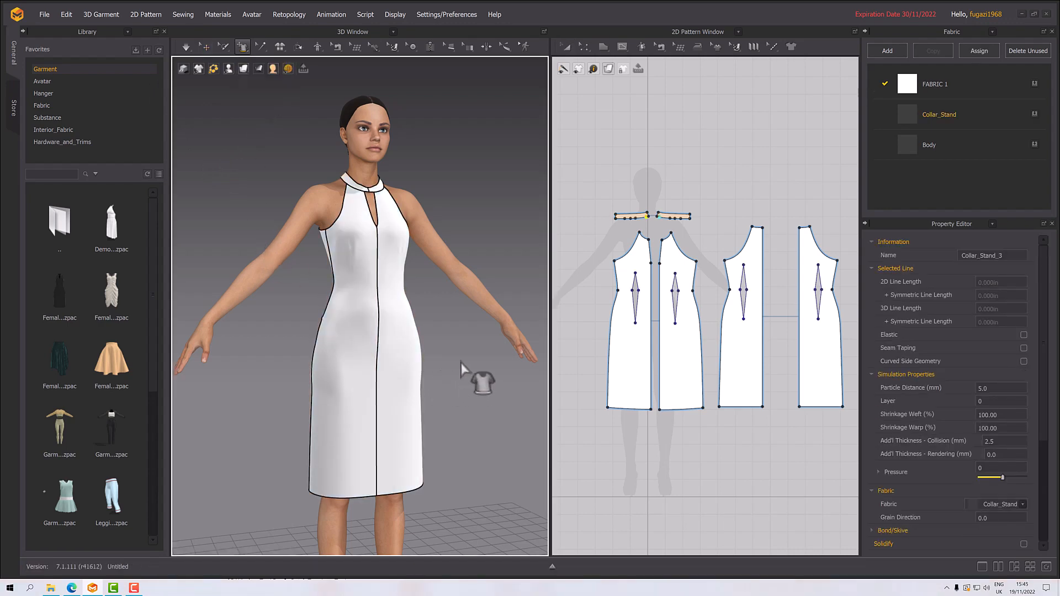
right_drag(467, 369, 415, 300)
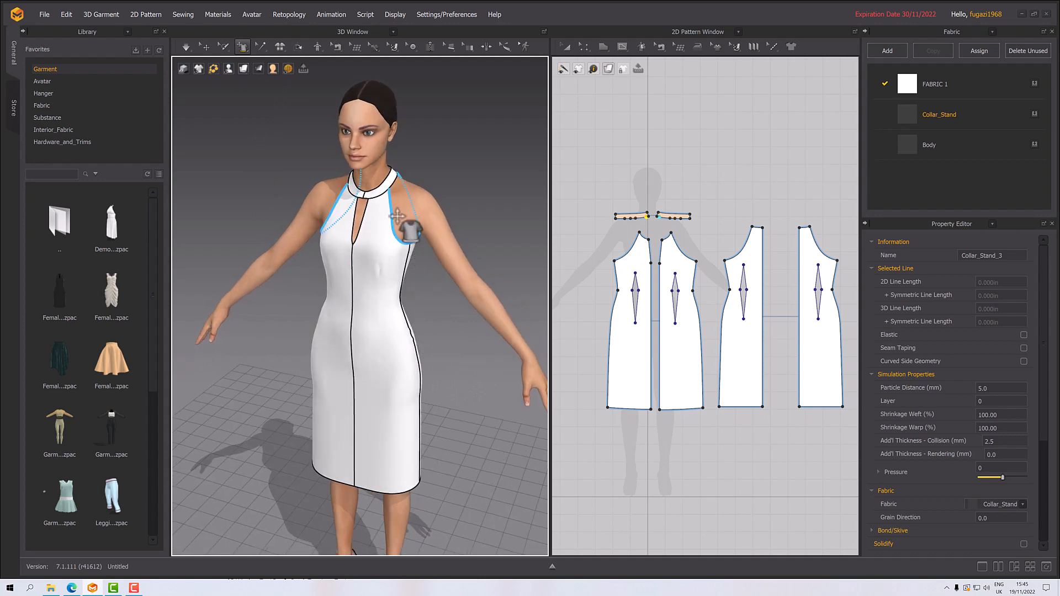
right_drag(440, 373, 448, 304)
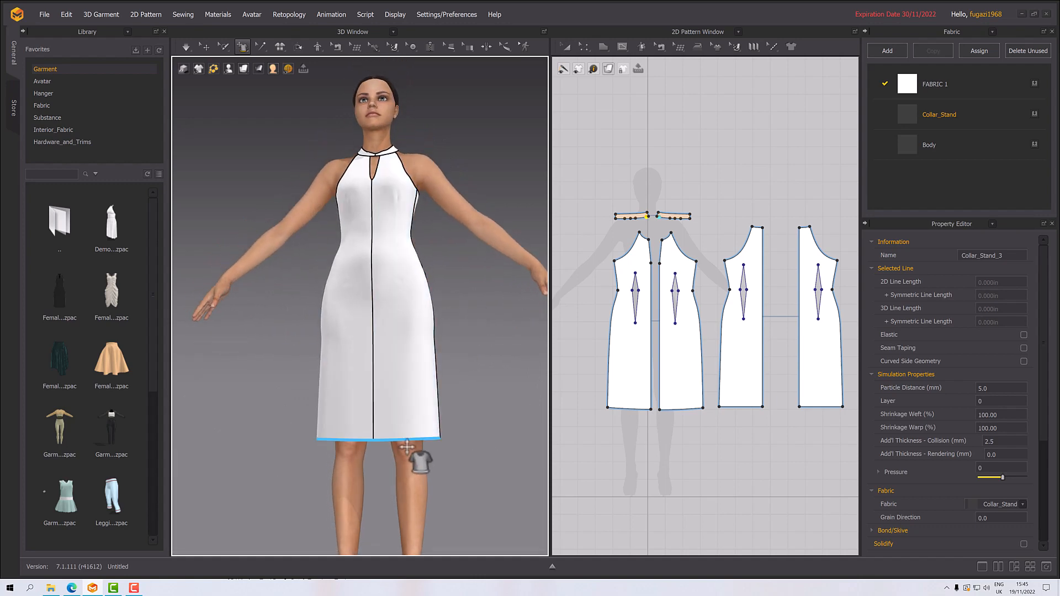
drag(409, 436, 408, 390)
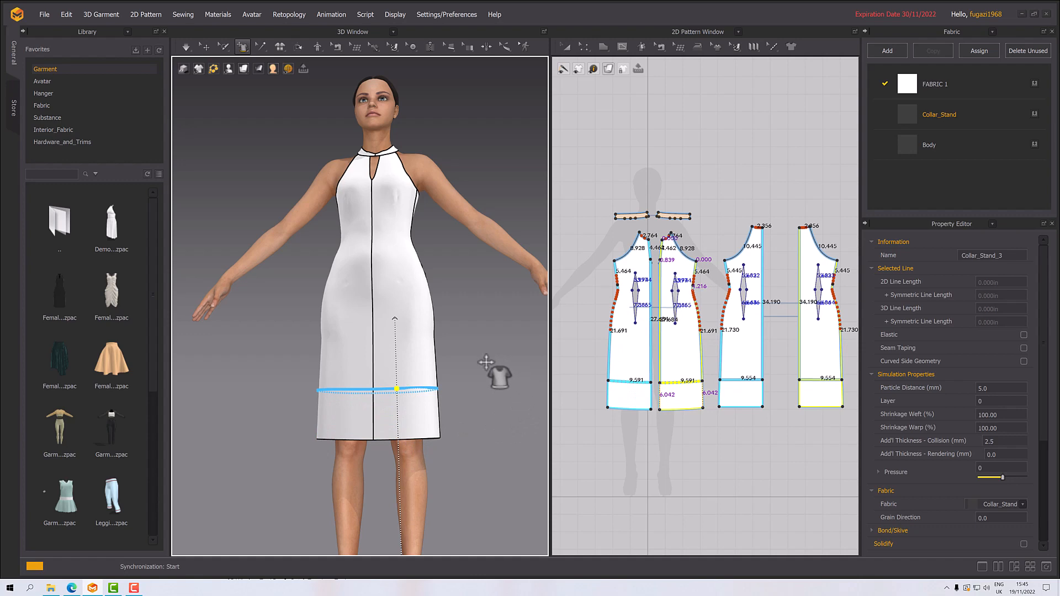
click(630, 411)
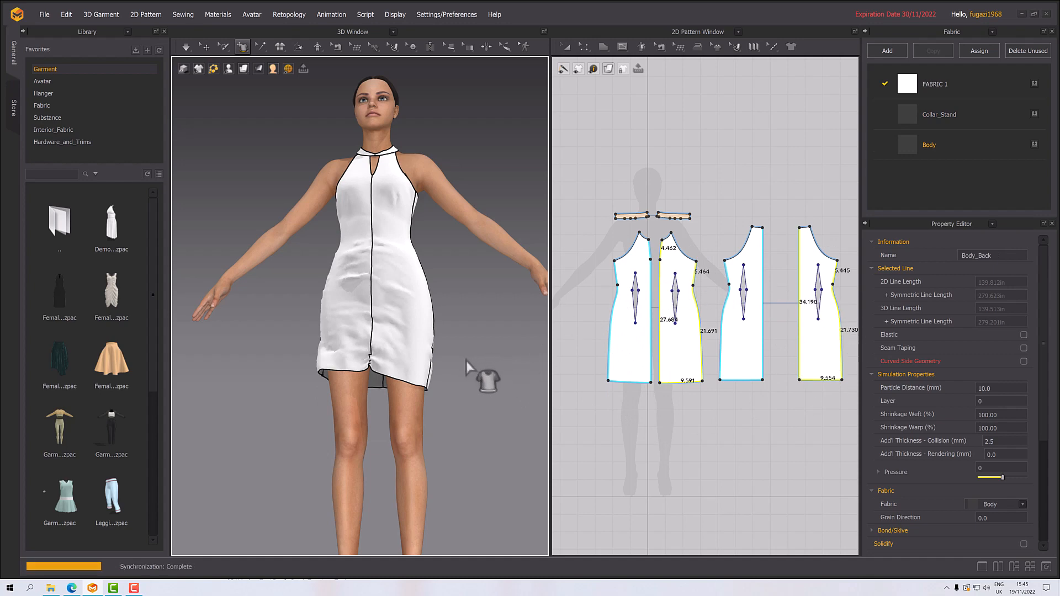
- Simulate the shortened dress so it drapes on the avatar
key(space)
mouse_move(467, 361)
right_down()
mouse_move(494, 373)
mouse_move(569, 372)
mouse_move(468, 359)
mouse_move(466, 343)
right_up()
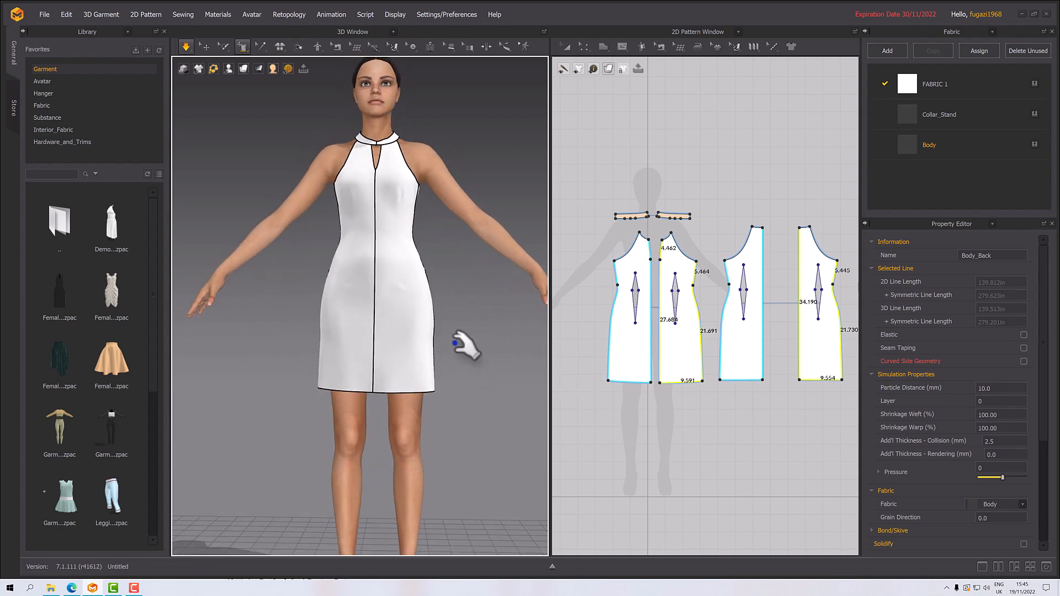
scroll(464, 450, down, 3)
scroll(465, 386, up, 5)
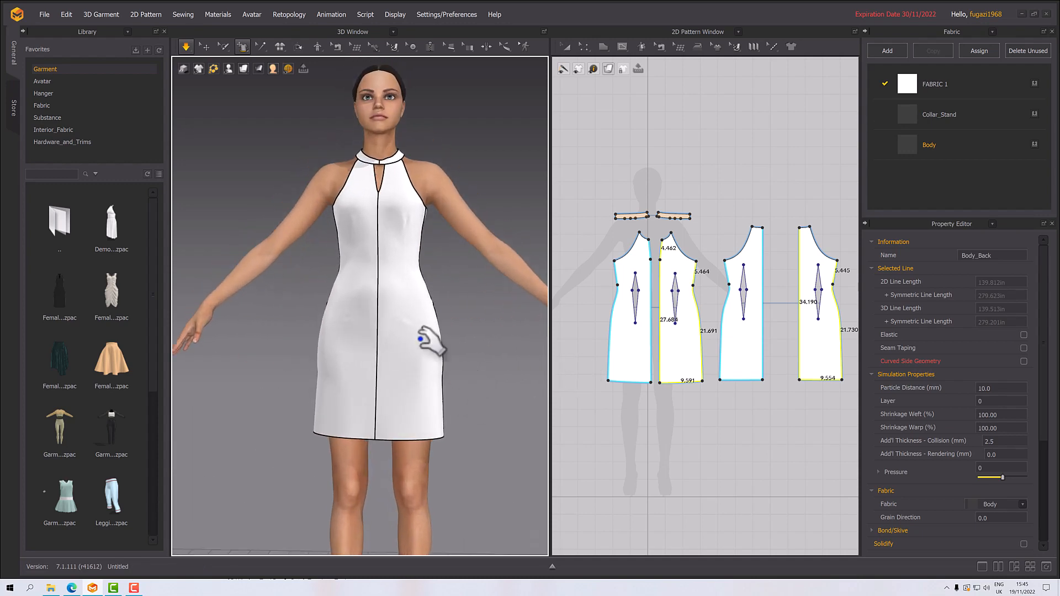
scroll(426, 331, up, 2)
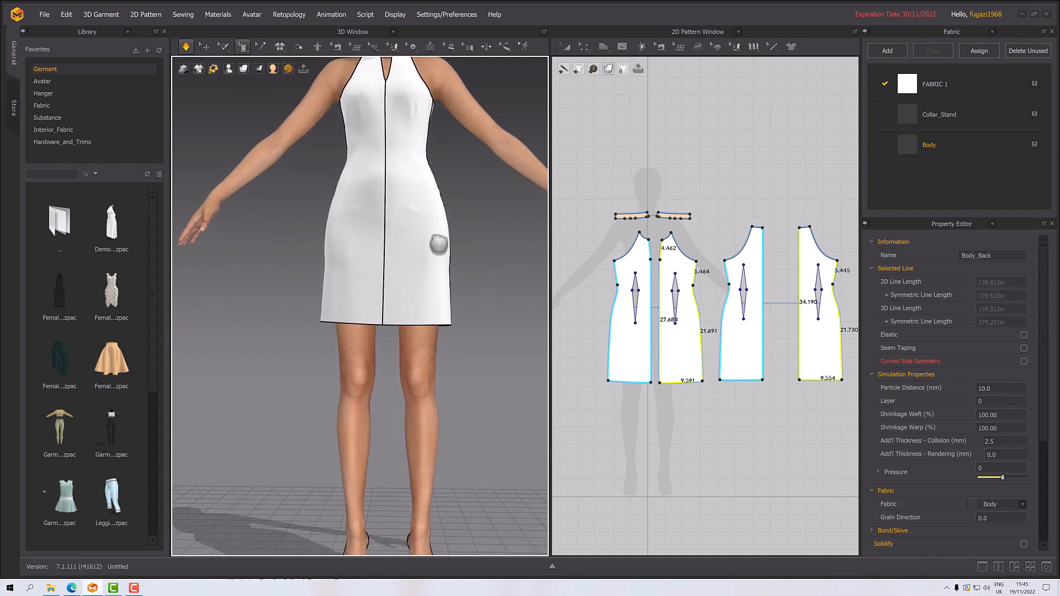
- Stop the simulation and lengthen the dress by moving its hemline down about 12 in with Move Styleline
click(413, 312)
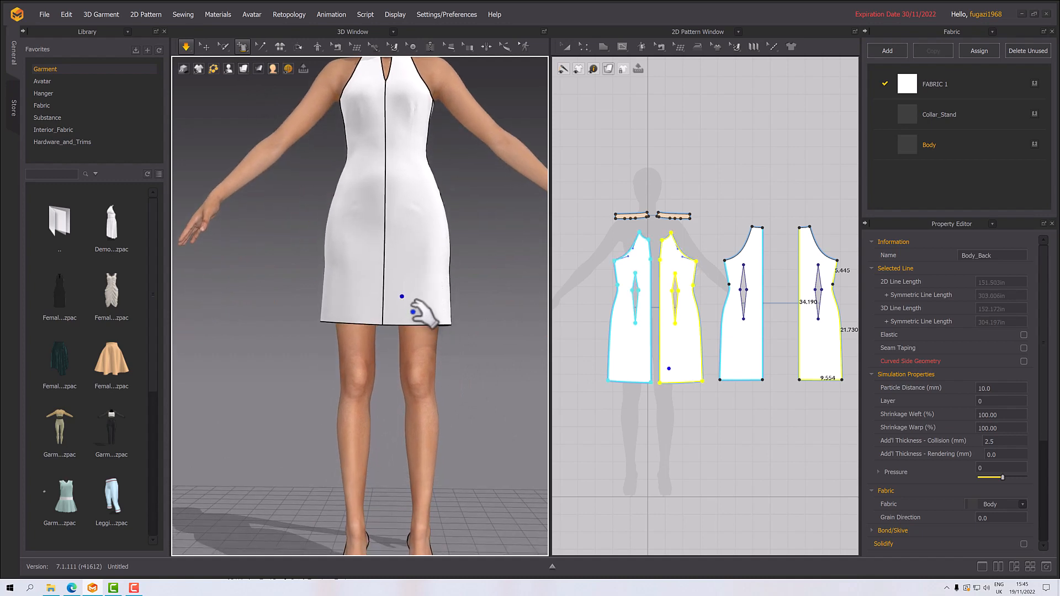
click(243, 47)
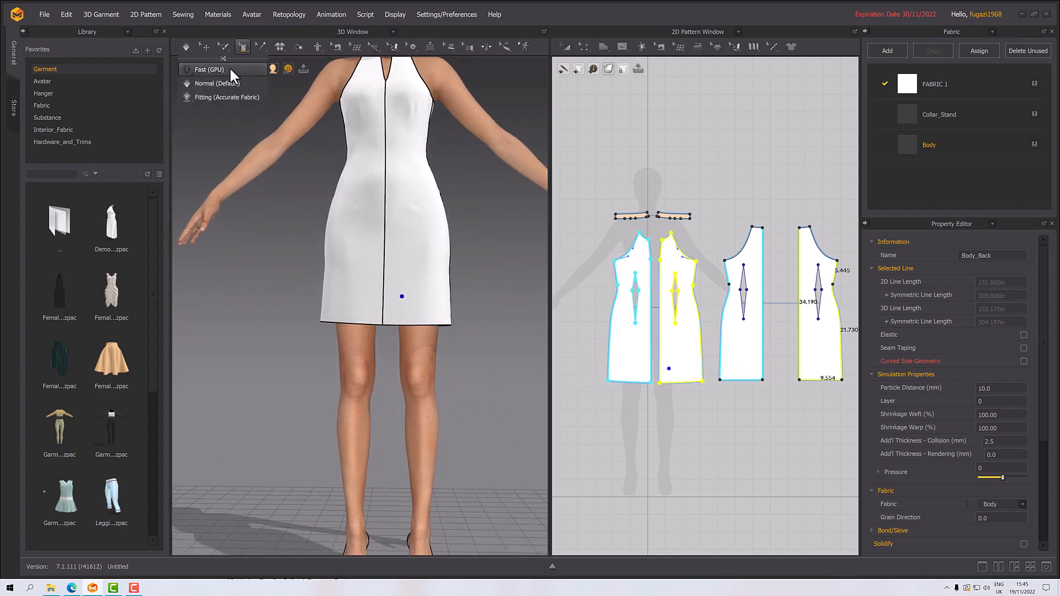
click(258, 98)
drag(417, 343, 418, 434)
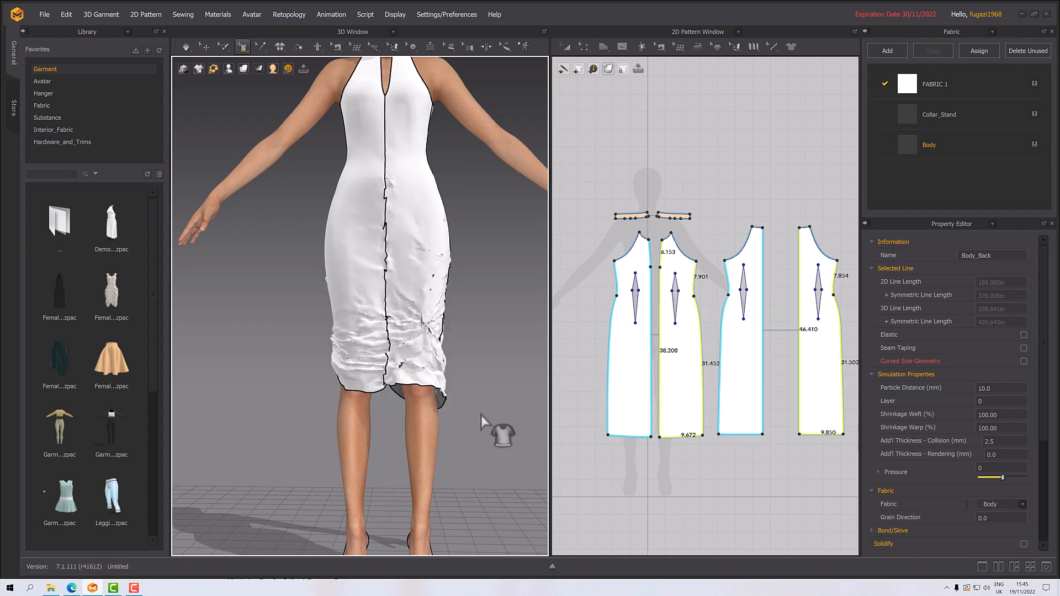
right_drag(497, 429, 447, 409)
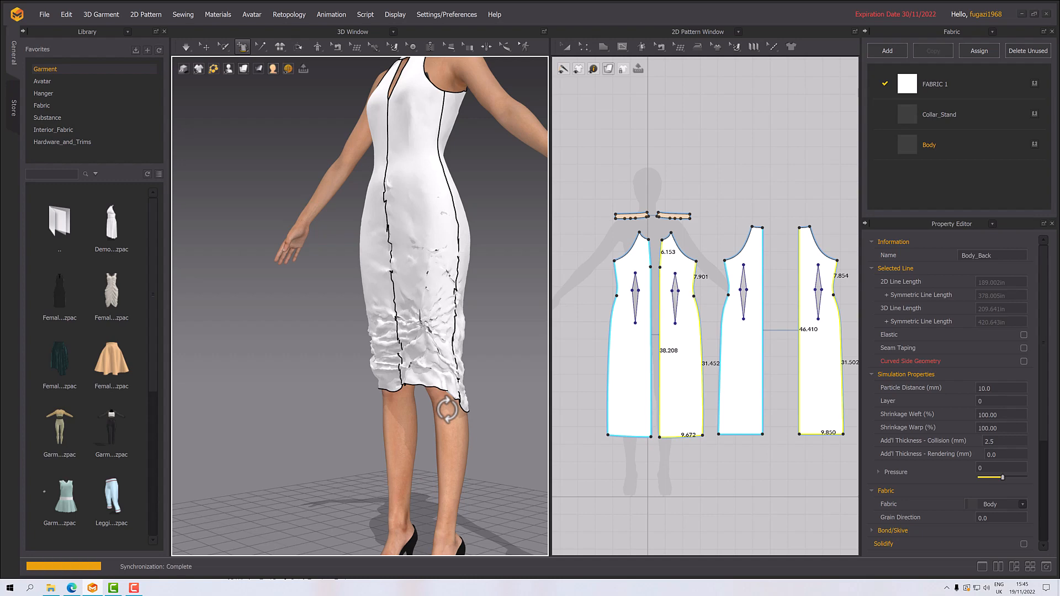
- Simulate the lengthened dress and examine how it fits the avatar from the hem up to the armholes
key(space)
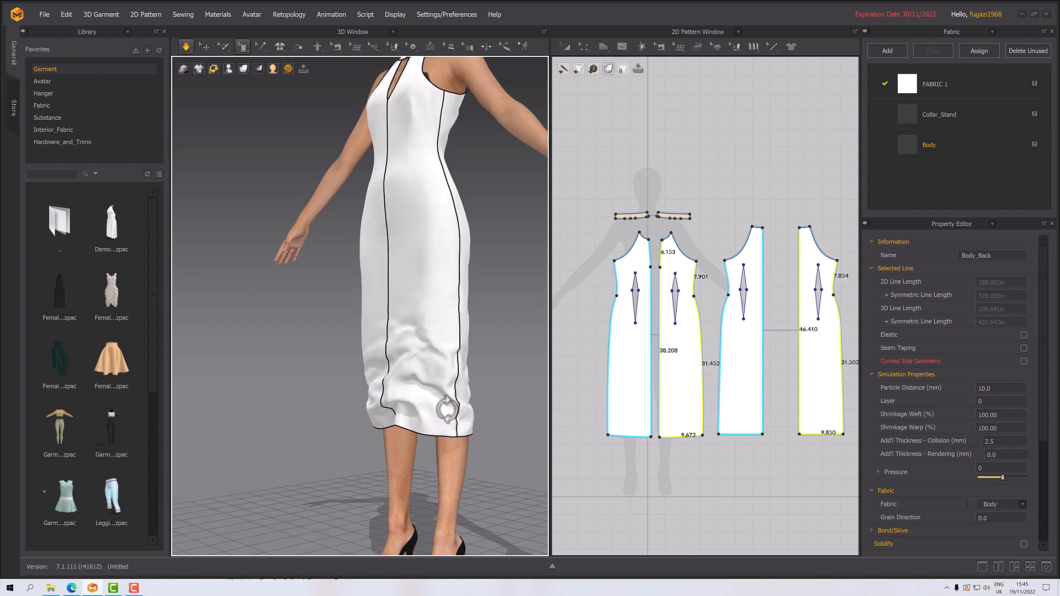
right_drag(448, 409, 471, 402)
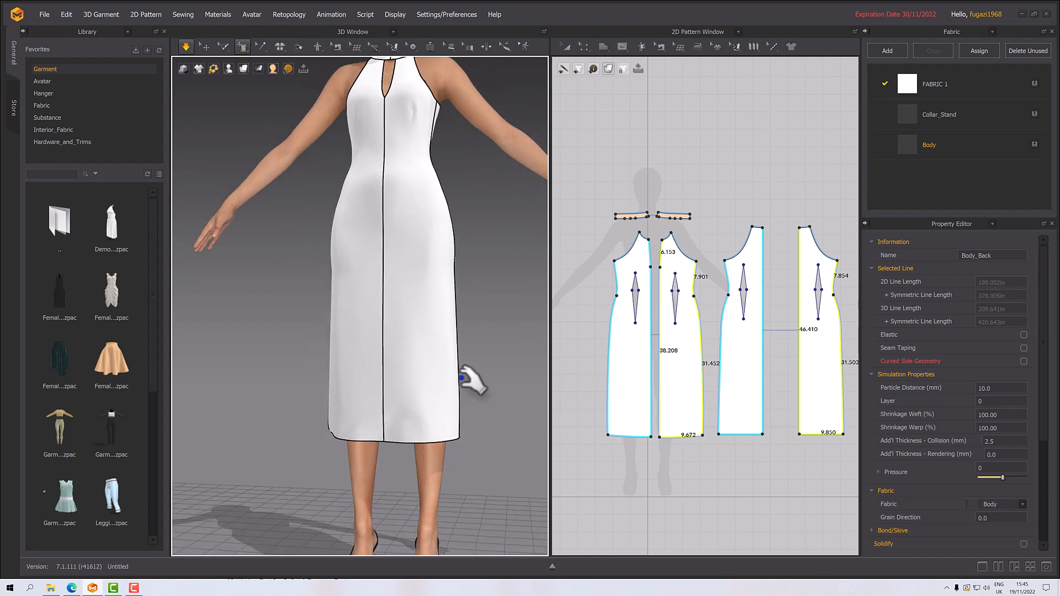
middle_drag(476, 379, 476, 502)
right_drag(435, 372, 442, 390)
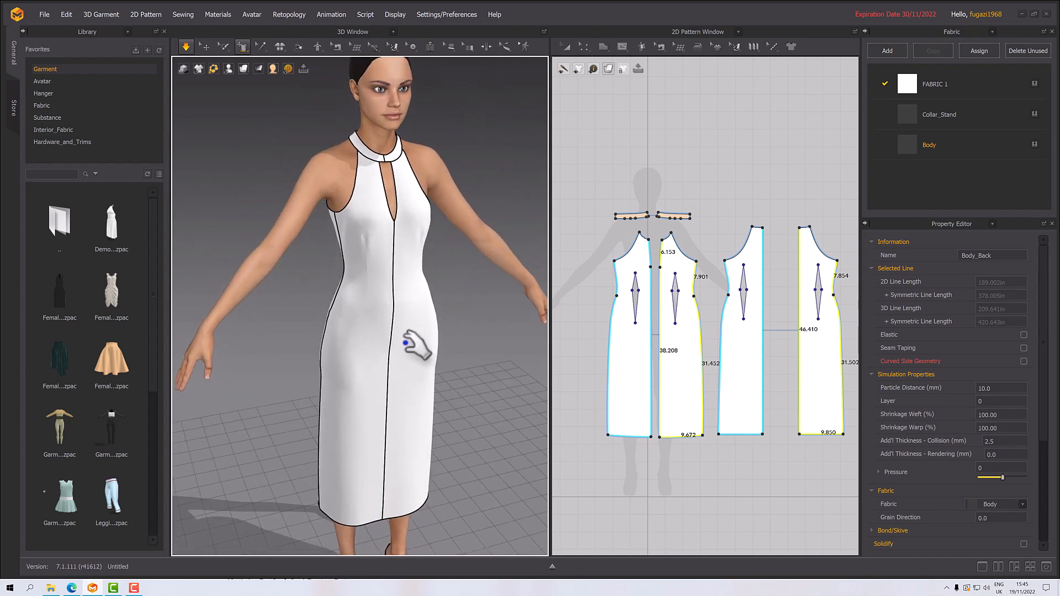
scroll(415, 348, down, 2)
scroll(415, 348, up, 3)
middle_drag(436, 266, 441, 387)
right_drag(434, 383, 345, 360)
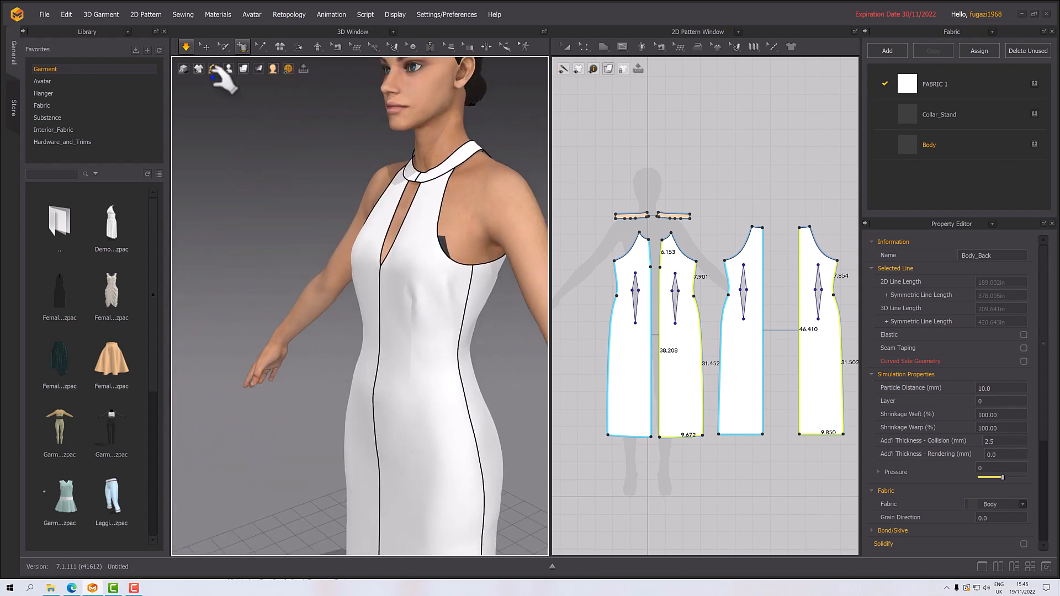
- Scale both armholes down with Scale Styleline, to edges of about 7.6 in on the front pieces and 8.9 in on the back
click(243, 47)
click(267, 84)
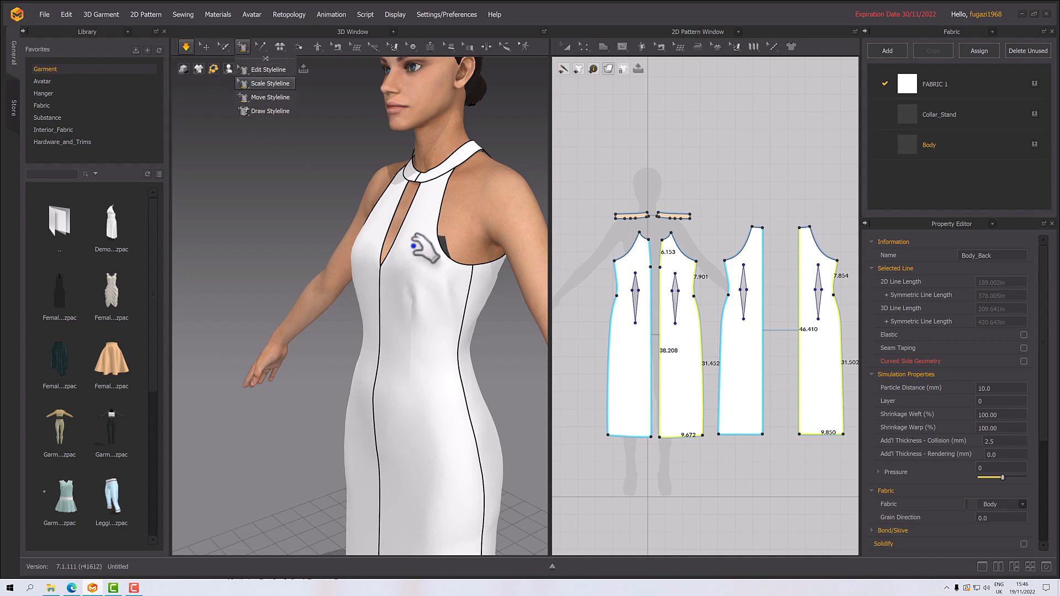
click(485, 271)
click(463, 271)
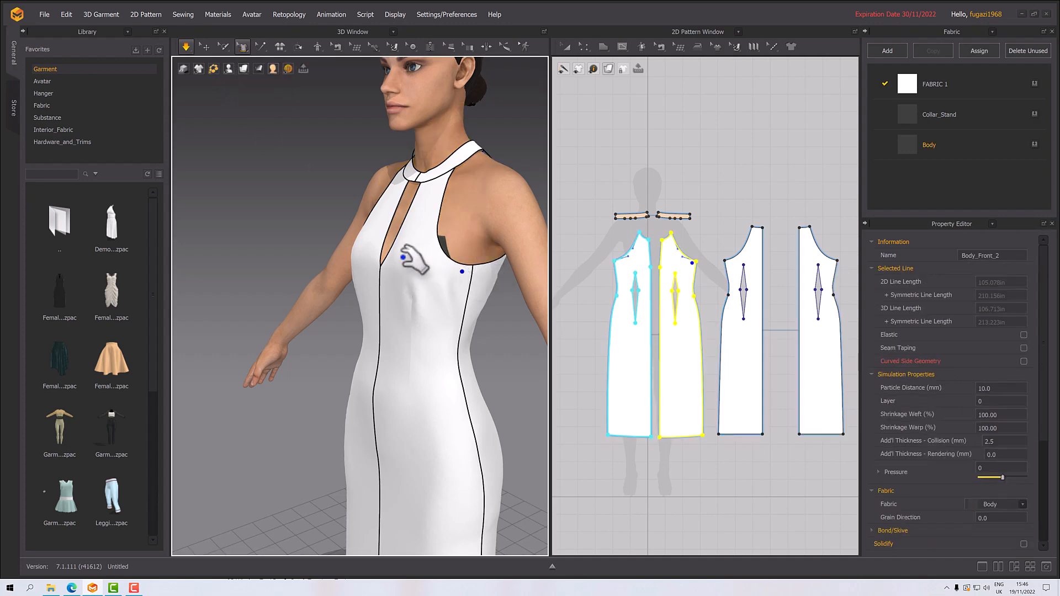
click(243, 47)
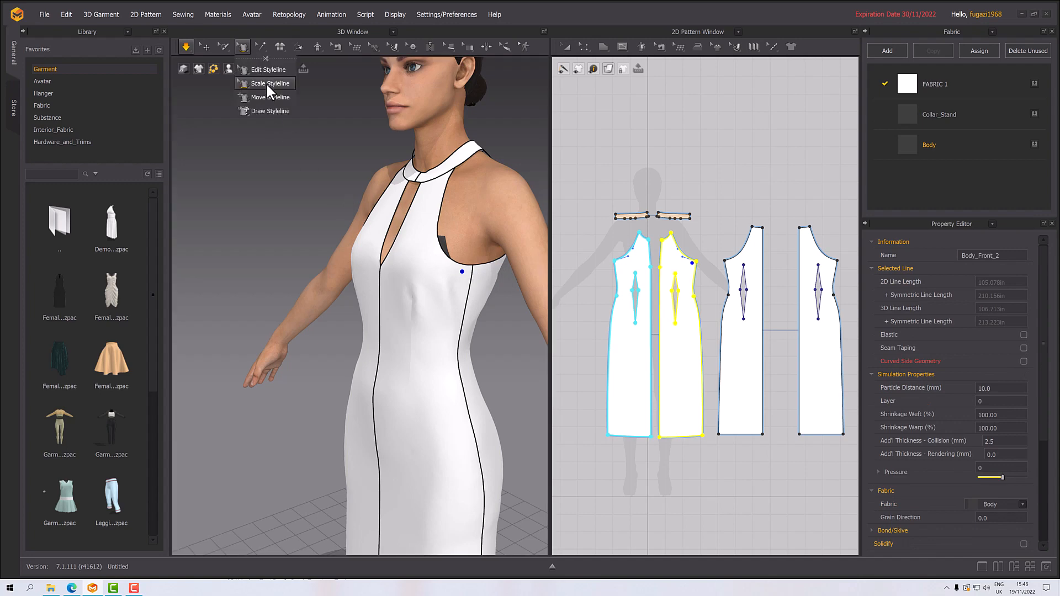
click(268, 84)
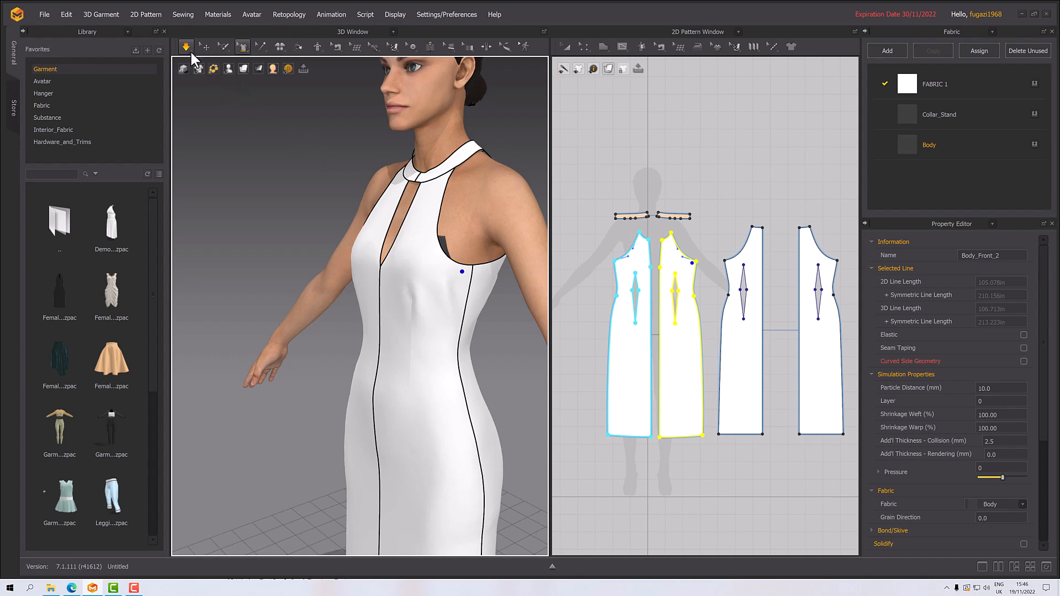
click(186, 47)
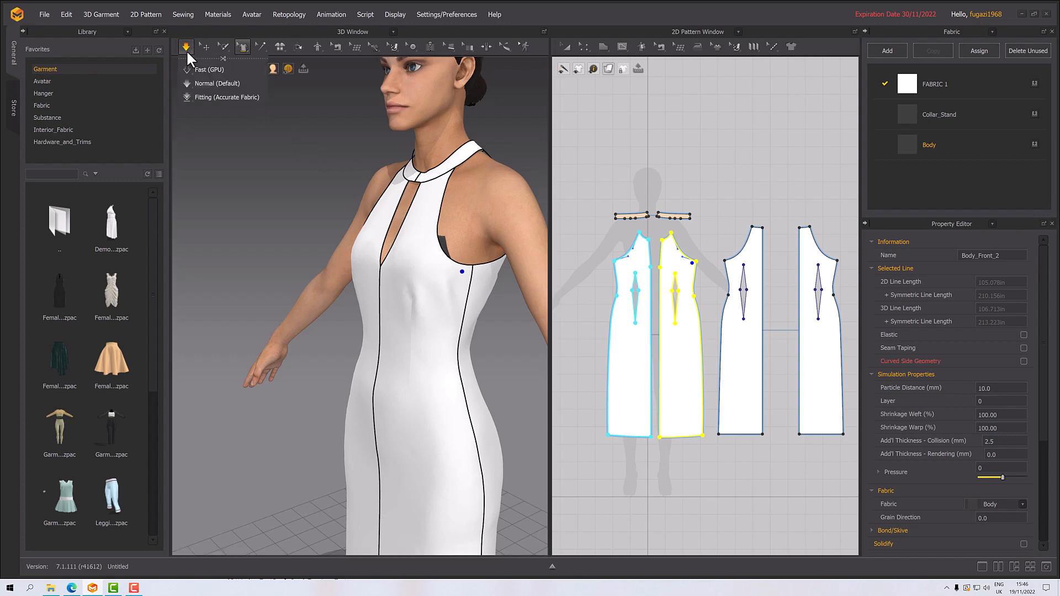
click(444, 248)
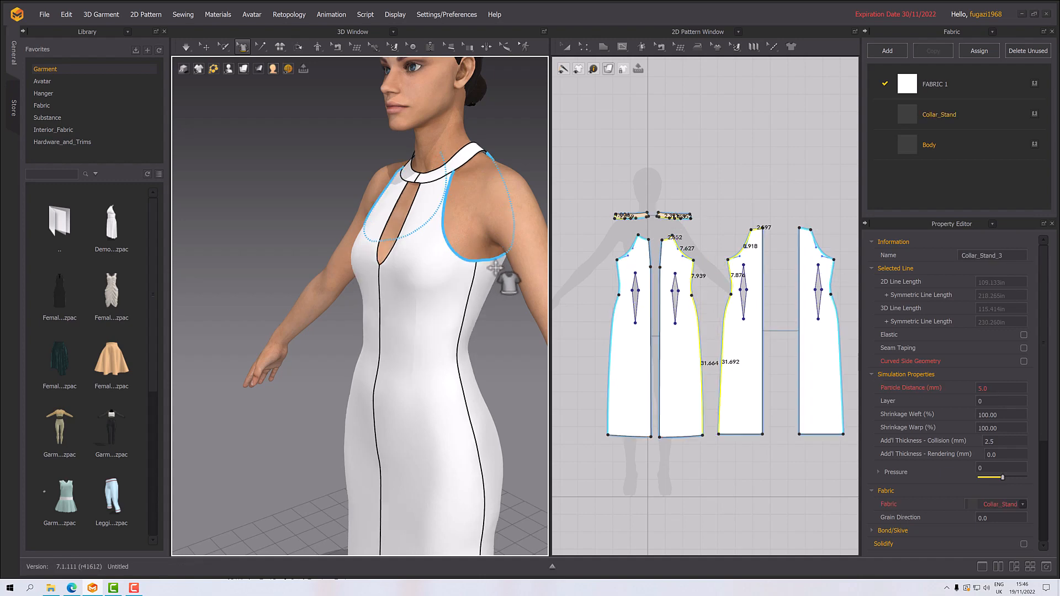
right_drag(493, 267, 484, 303)
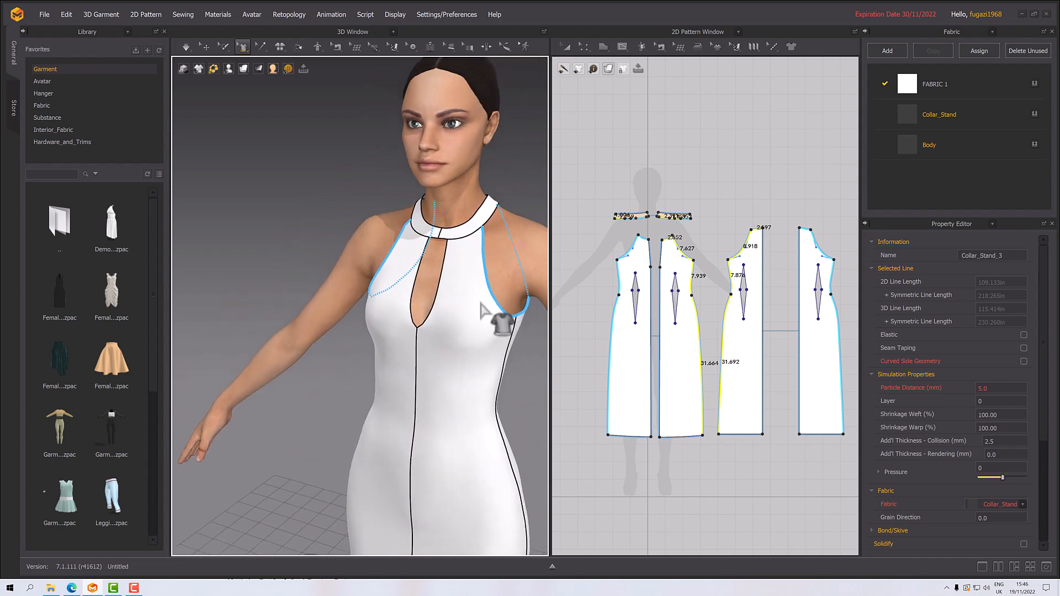
- Bow the front keyhole's edge outward with Edit Styleline and lower its bottom point about 3 in along the centre front
click(243, 40)
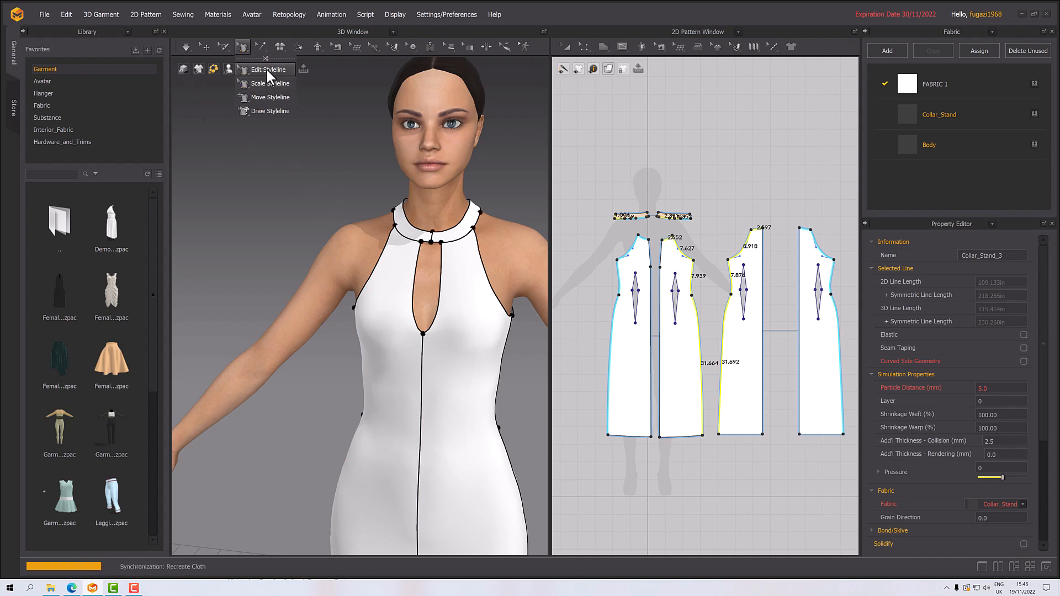
click(416, 287)
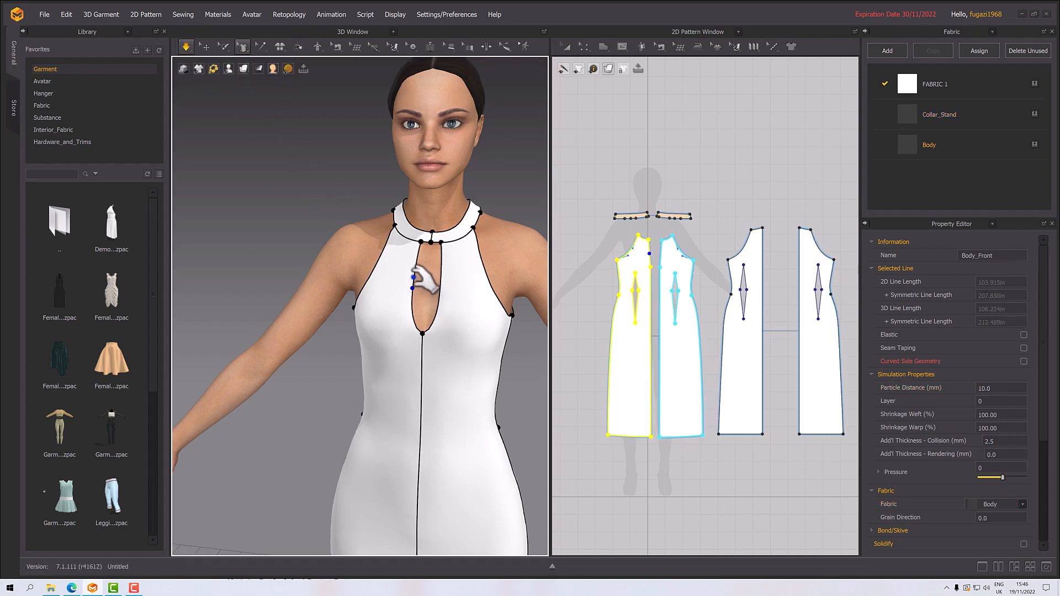
click(185, 48)
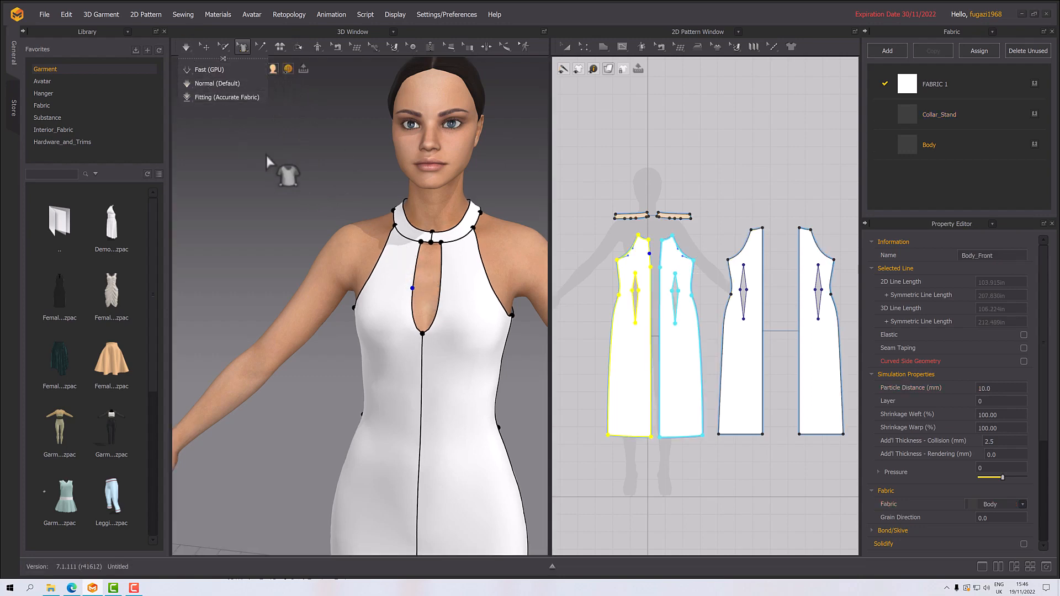
drag(414, 286, 407, 324)
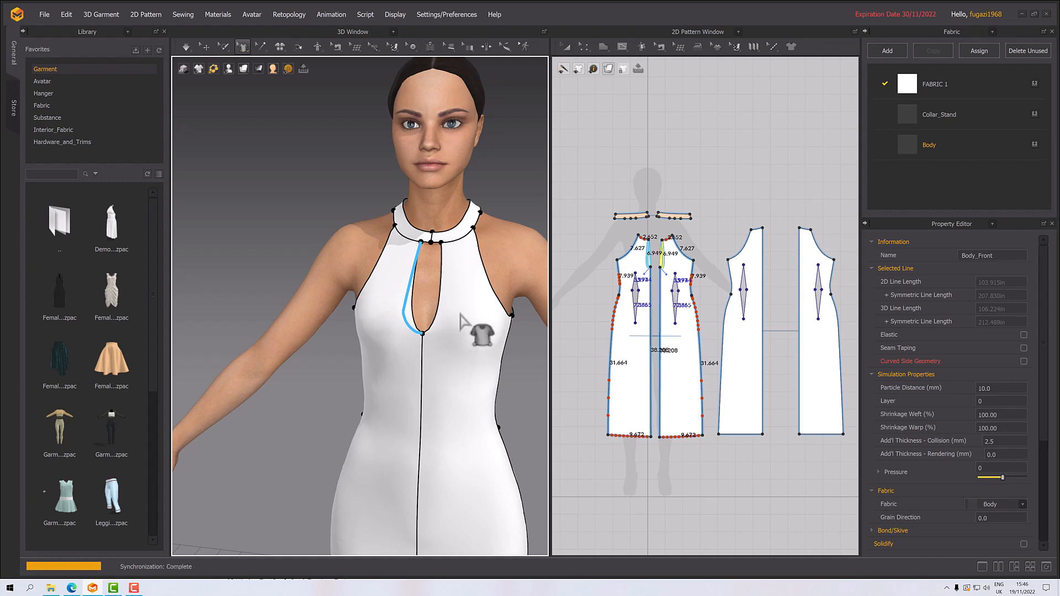
right_drag(462, 316, 471, 307)
drag(428, 331, 428, 382)
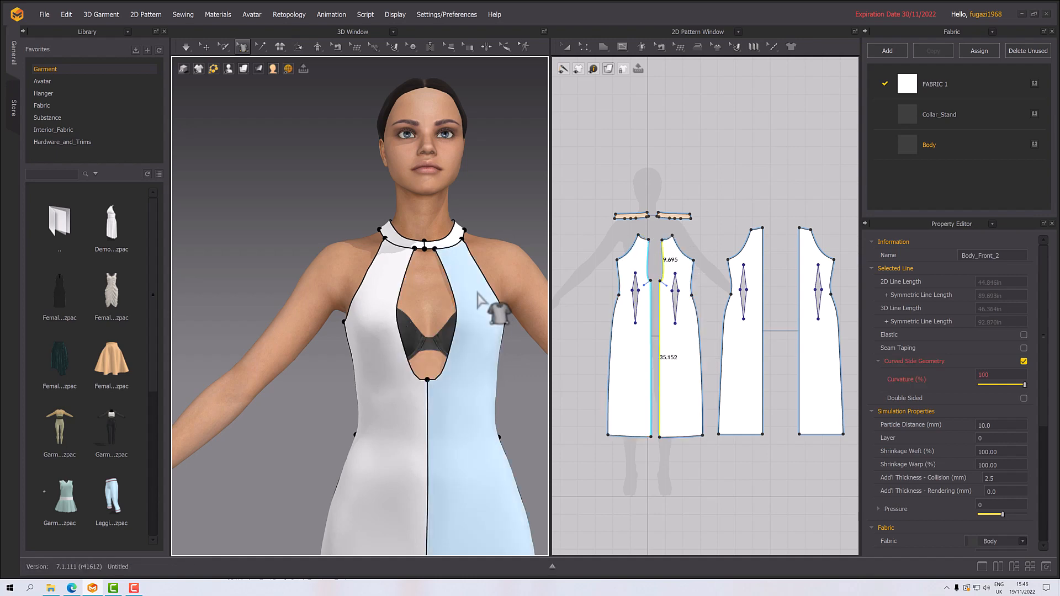
- Examine the enlarged keyhole opening and neckline on the avatar from the front and the side
mouse_move(485, 301)
right_down()
mouse_move(475, 362)
mouse_move(429, 309)
mouse_move(480, 308)
right_up()
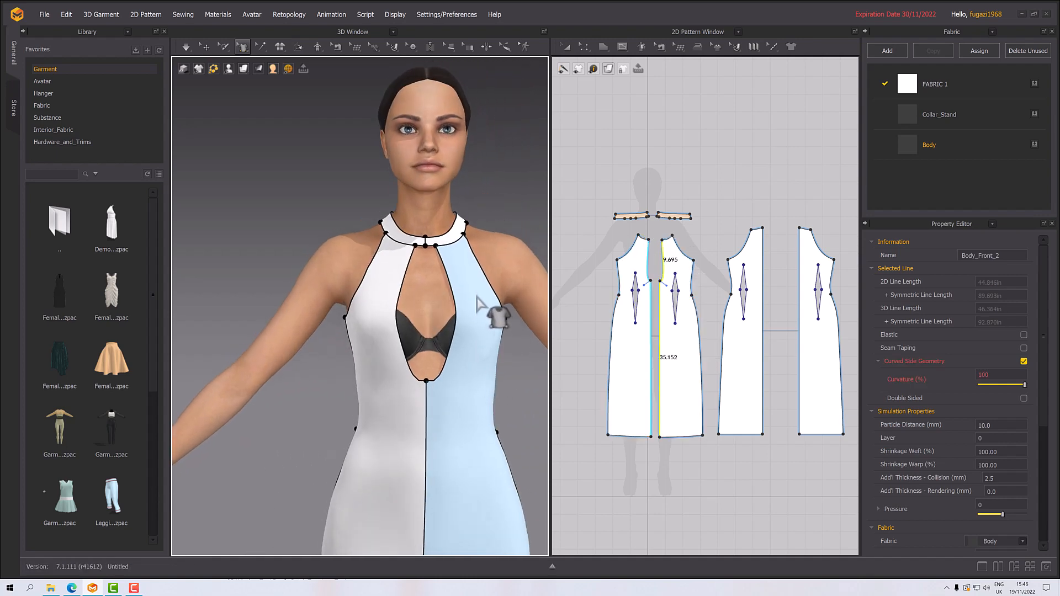
scroll(475, 303, up, 3)
scroll(462, 303, up, 1)
scroll(462, 308, down, 2)
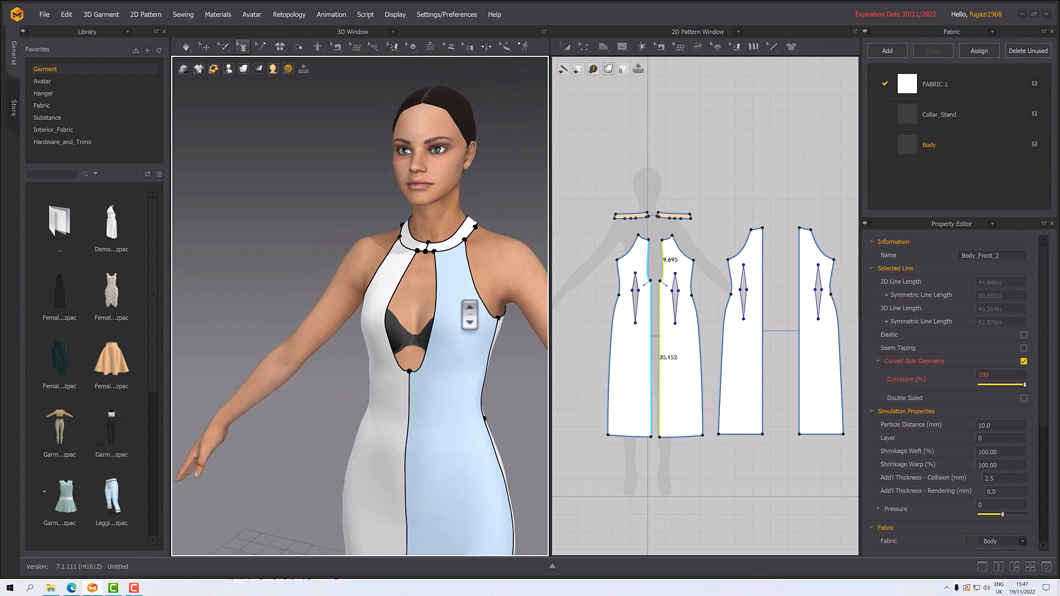
scroll(462, 308, up, 4)
middle_drag(435, 293, 423, 315)
right_drag(423, 314, 475, 309)
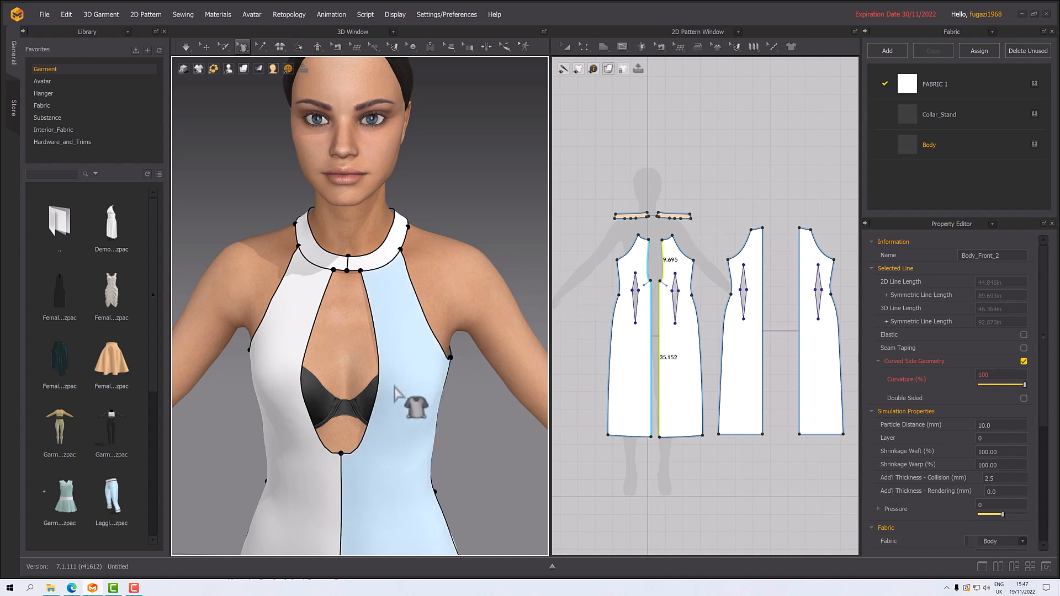
middle_drag(408, 400, 420, 339)
- Level the curve handle at the front keyhole's bottom point with Edit Pattern, leaving keyhole edges of about 9.5 in, and update the garment
click(584, 49)
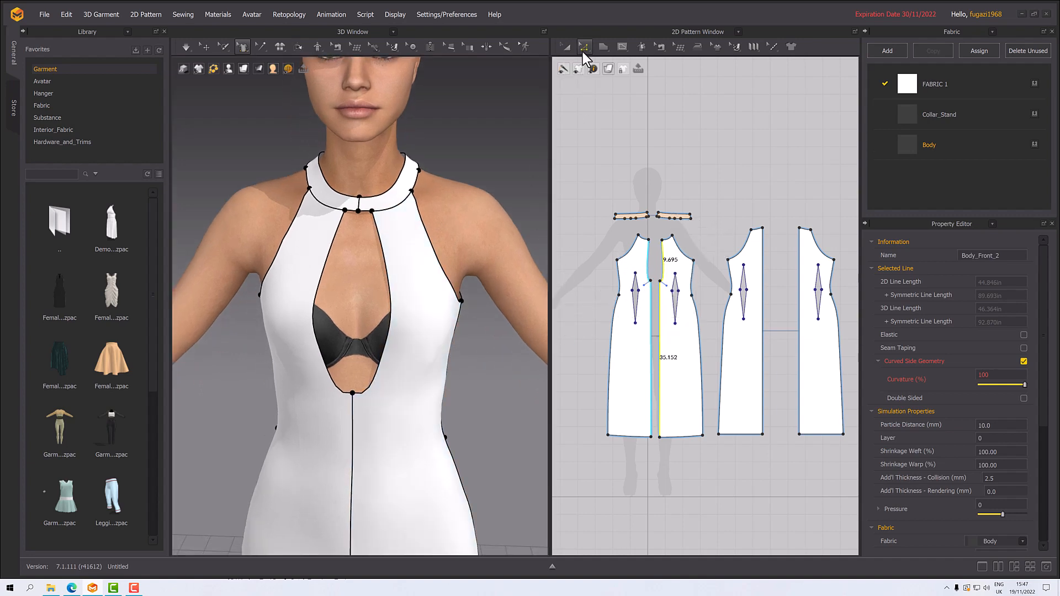
scroll(623, 215, up, 3)
scroll(679, 331, up, 3)
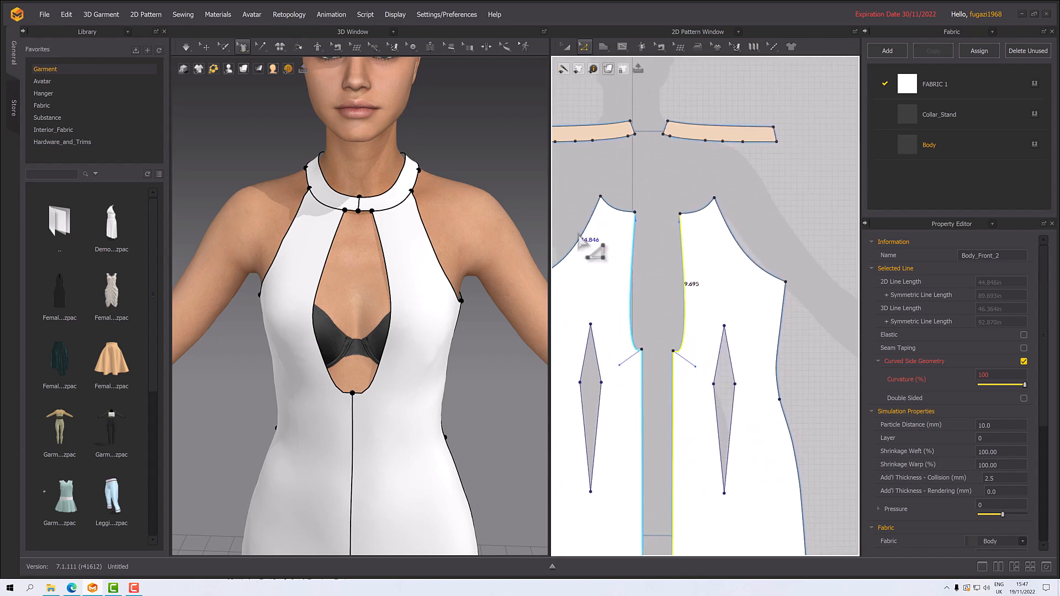
click(620, 357)
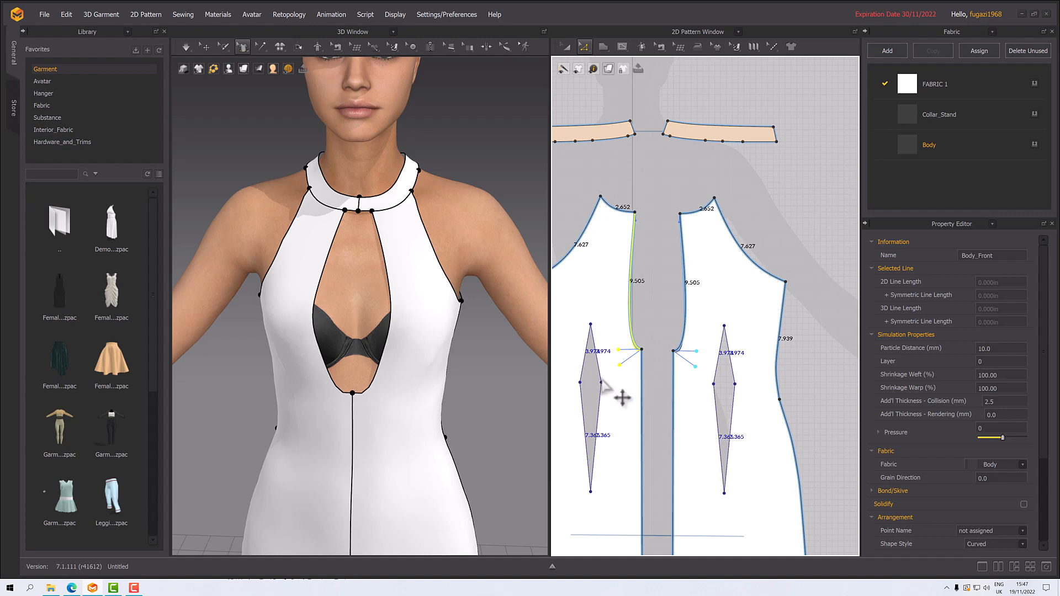
drag(480, 376, 479, 376)
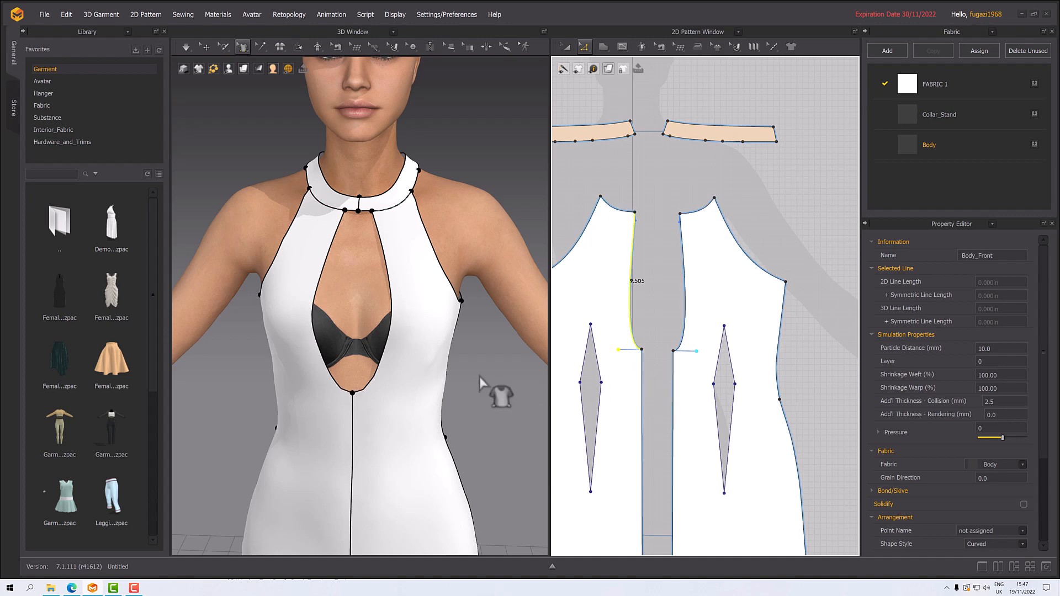
- Examine the rounded keyhole and the full dress on the avatar from the front and both sides
key(2)
scroll(453, 366, down, 3)
right_drag(458, 371, 494, 366)
middle_drag(448, 366, 467, 296)
scroll(450, 279, down, 4)
right_drag(466, 296, 446, 298)
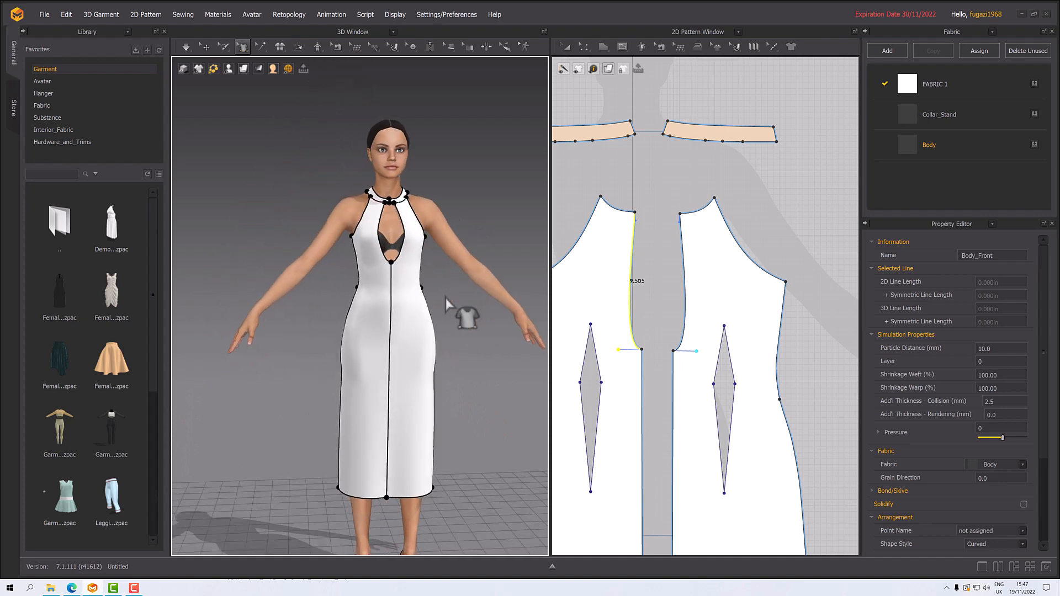
middle_drag(446, 298, 449, 280)
right_drag(448, 280, 371, 296)
right_drag(438, 273, 555, 293)
- Remove the linked editing between the two front pattern pieces
scroll(558, 296, down, 8)
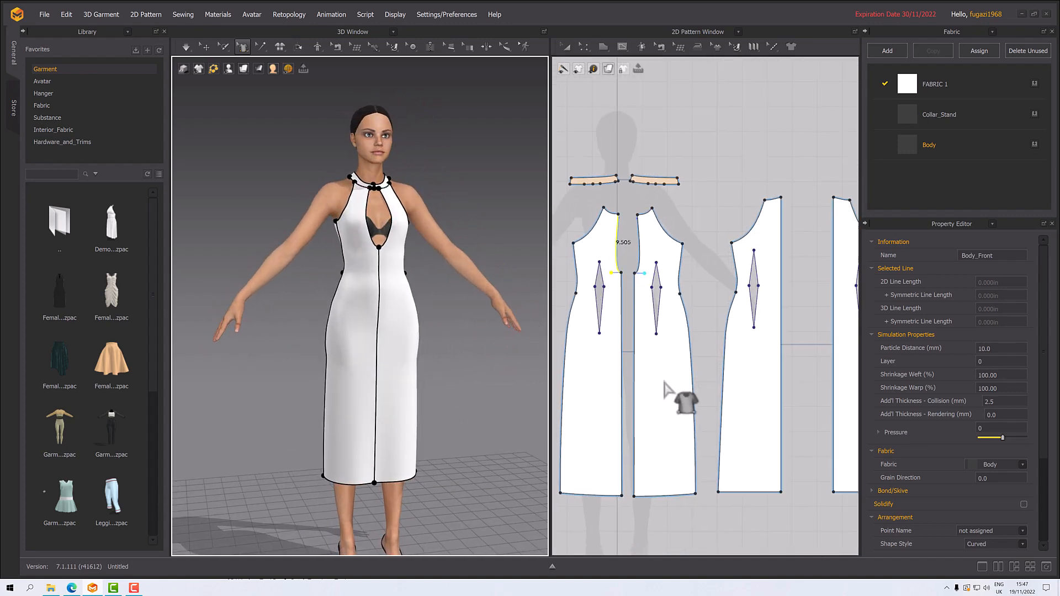
right_drag(690, 384, 684, 426)
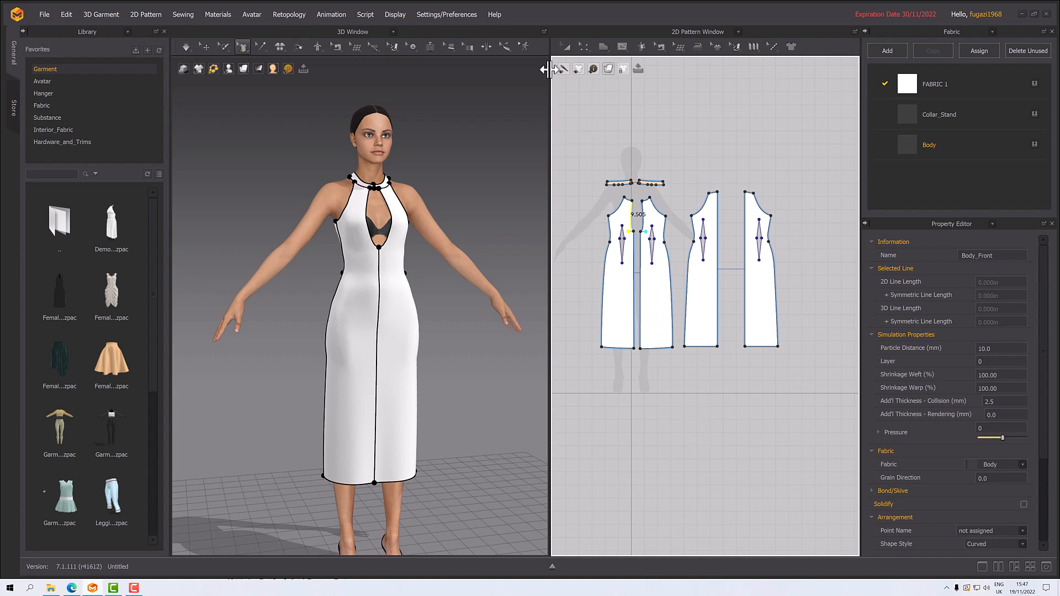
click(566, 47)
click(623, 280)
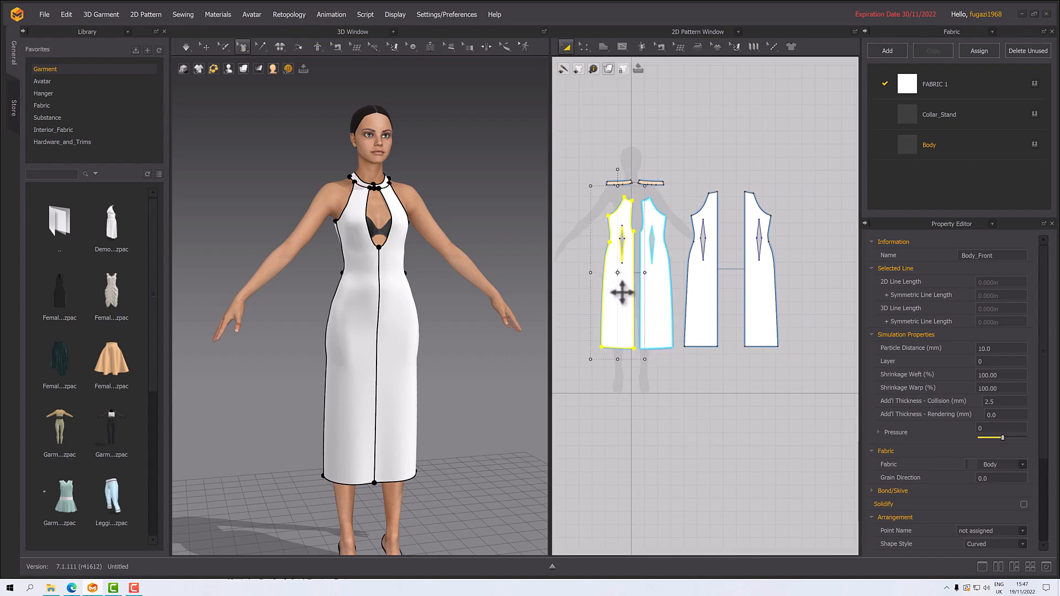
right_click(618, 292)
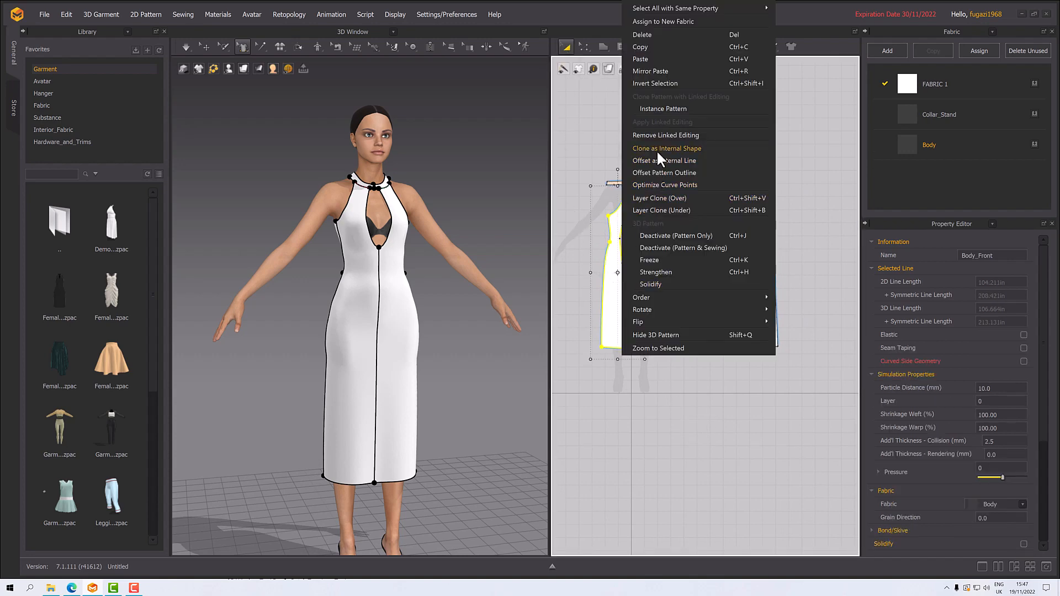
click(663, 136)
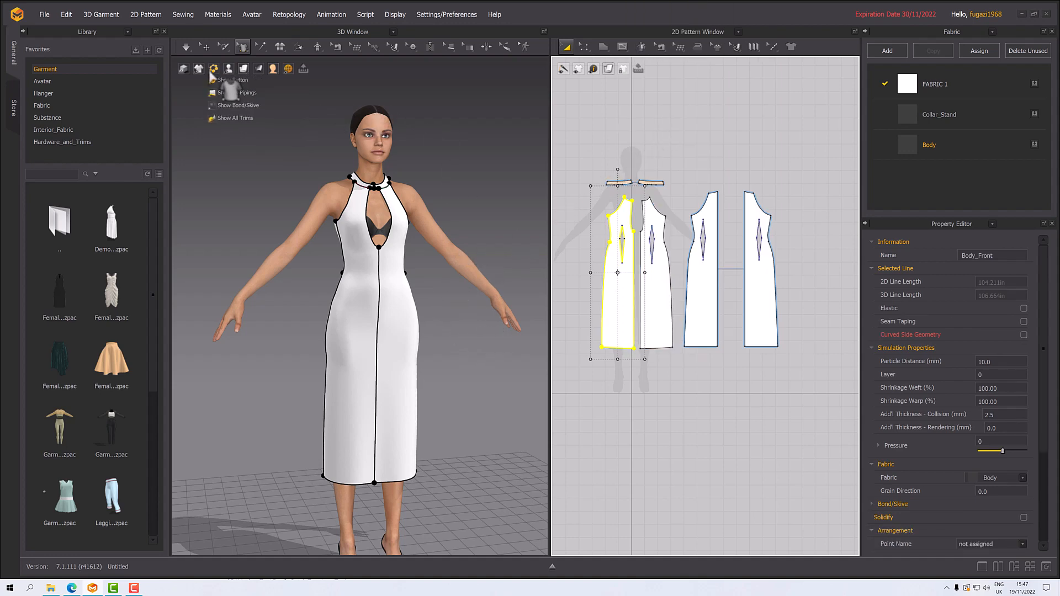
- Try to raise the hem point of the avatar's right side seam to about hip height with Edit Styleline
click(245, 43)
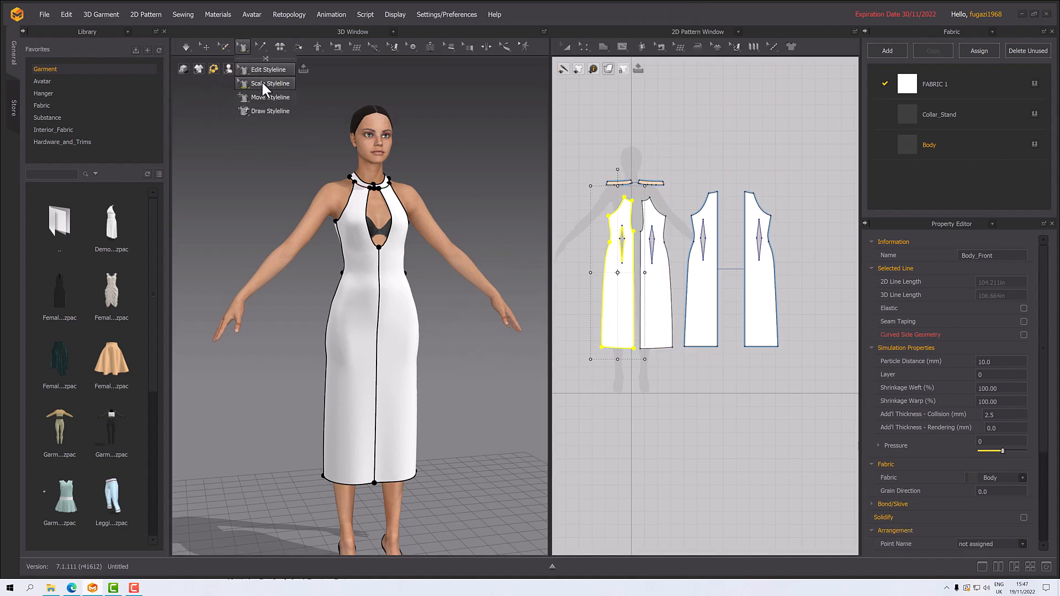
click(268, 71)
middle_drag(389, 323, 418, 258)
right_drag(365, 345, 400, 349)
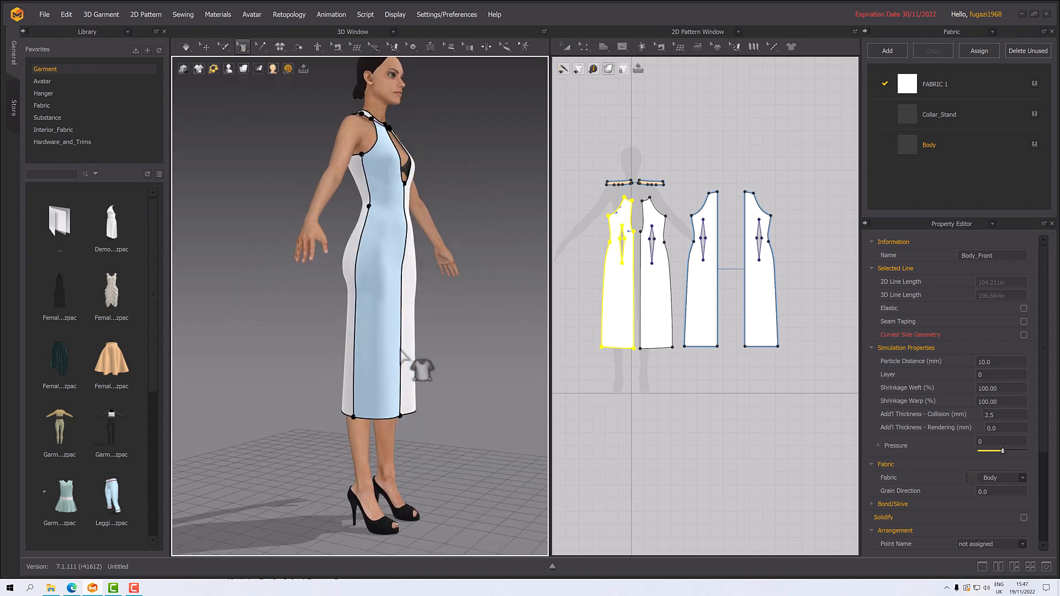
click(354, 416)
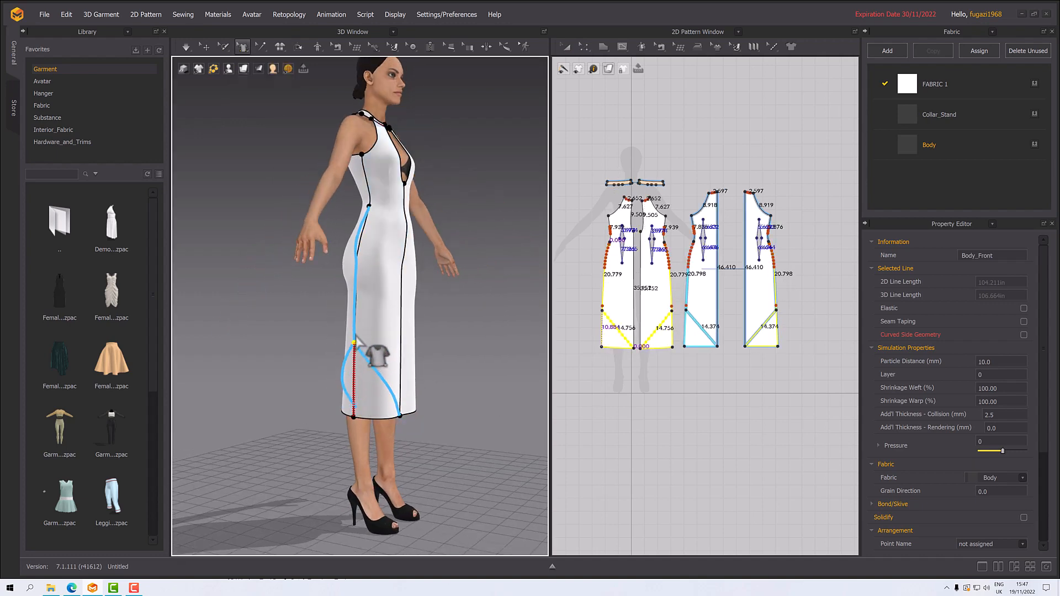
drag(357, 307, 356, 278)
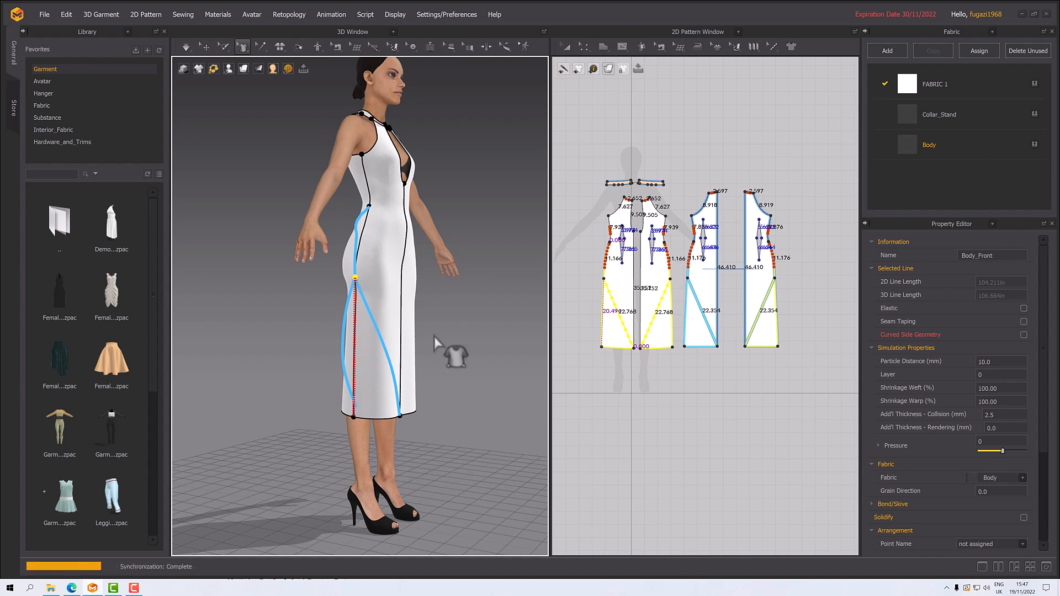
right_drag(434, 336, 392, 336)
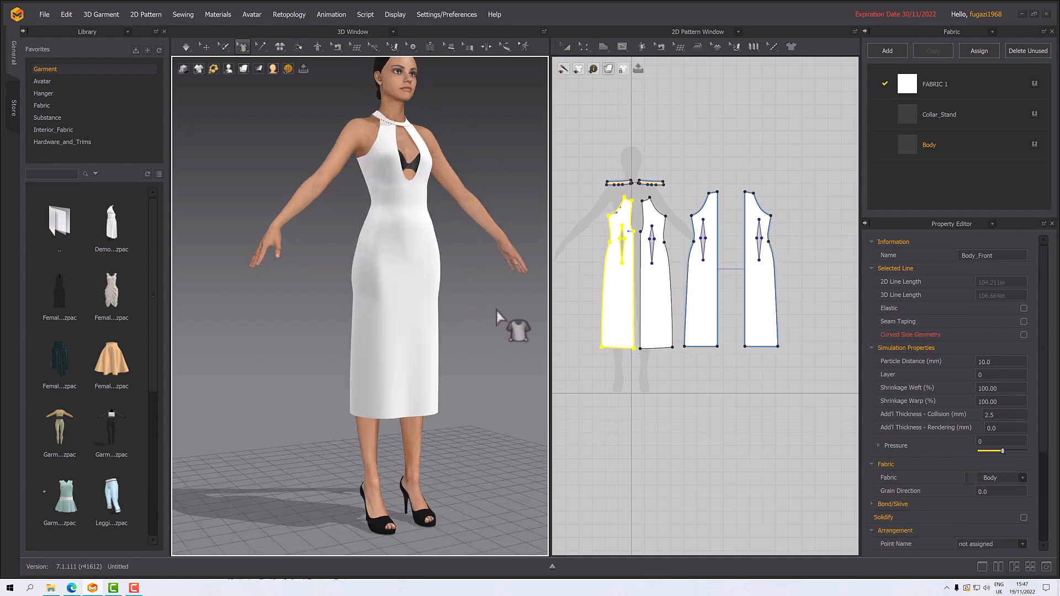
click(567, 46)
right_click(614, 290)
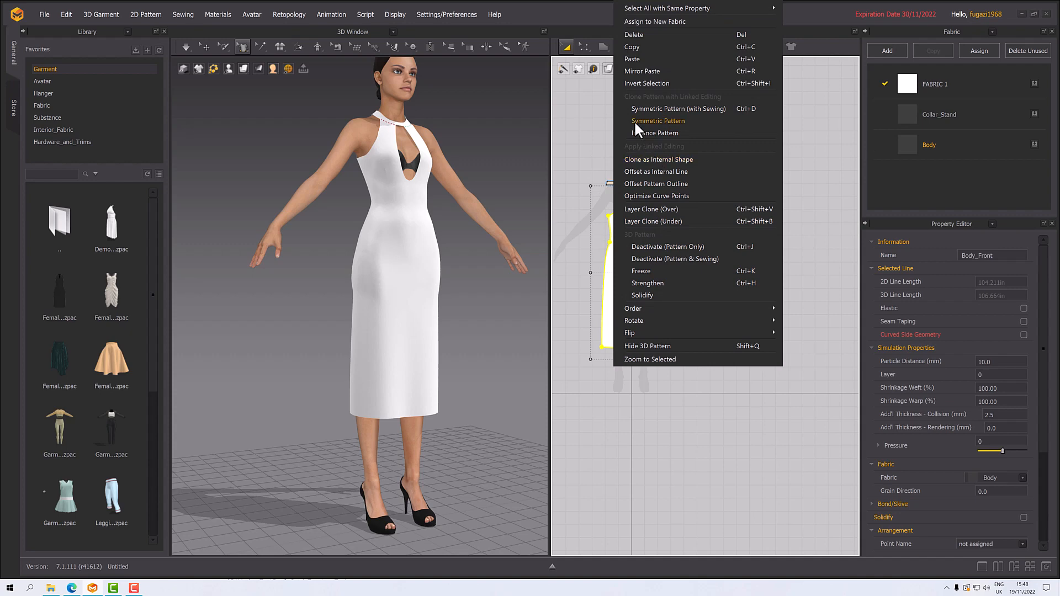
click(621, 110)
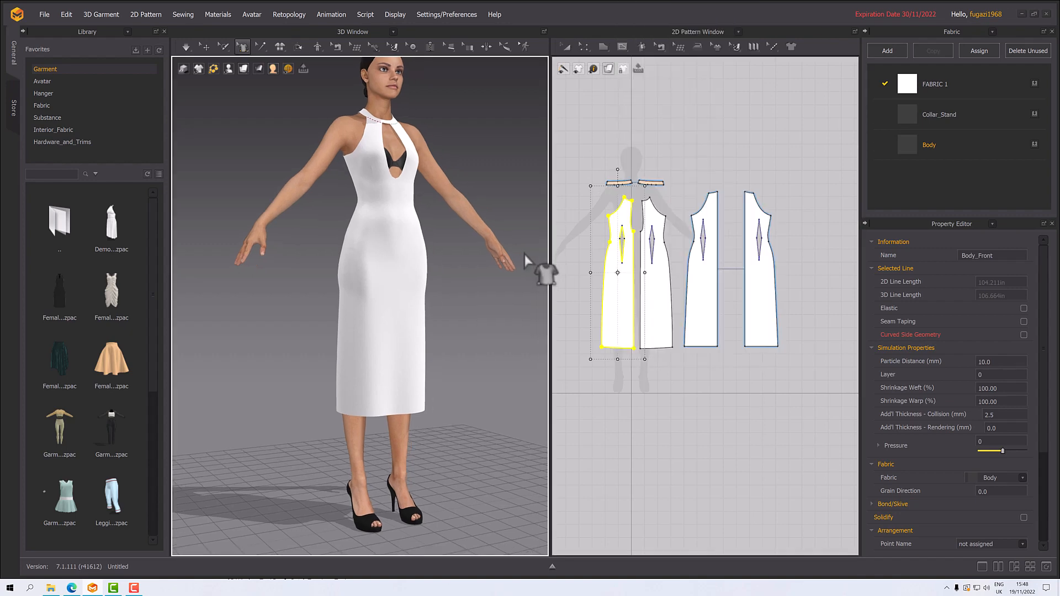
- Remove the linked editing between the two back pattern pieces
click(566, 47)
click(691, 271)
right_click(702, 275)
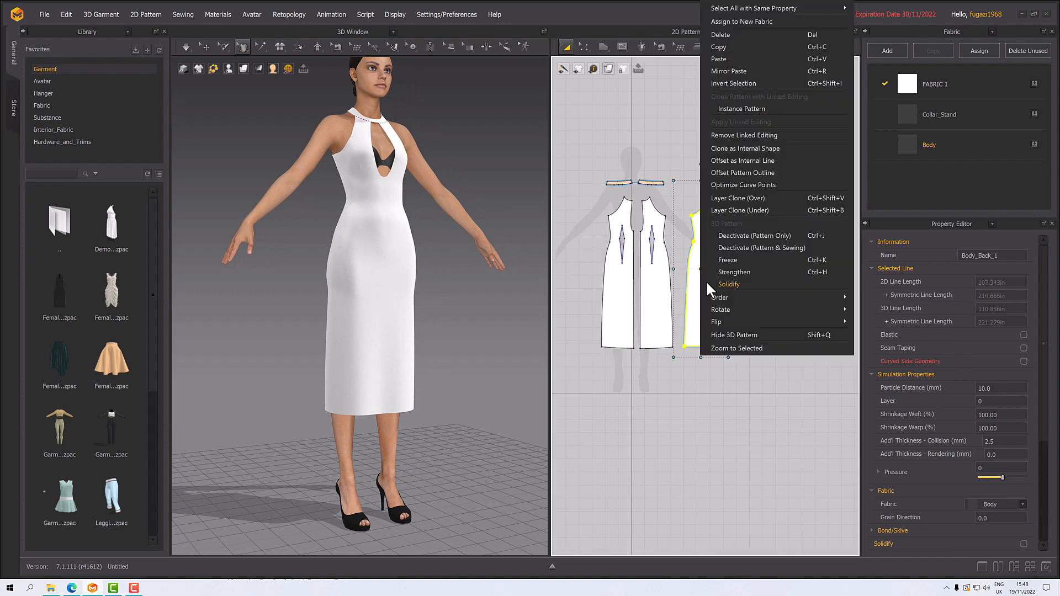
click(725, 137)
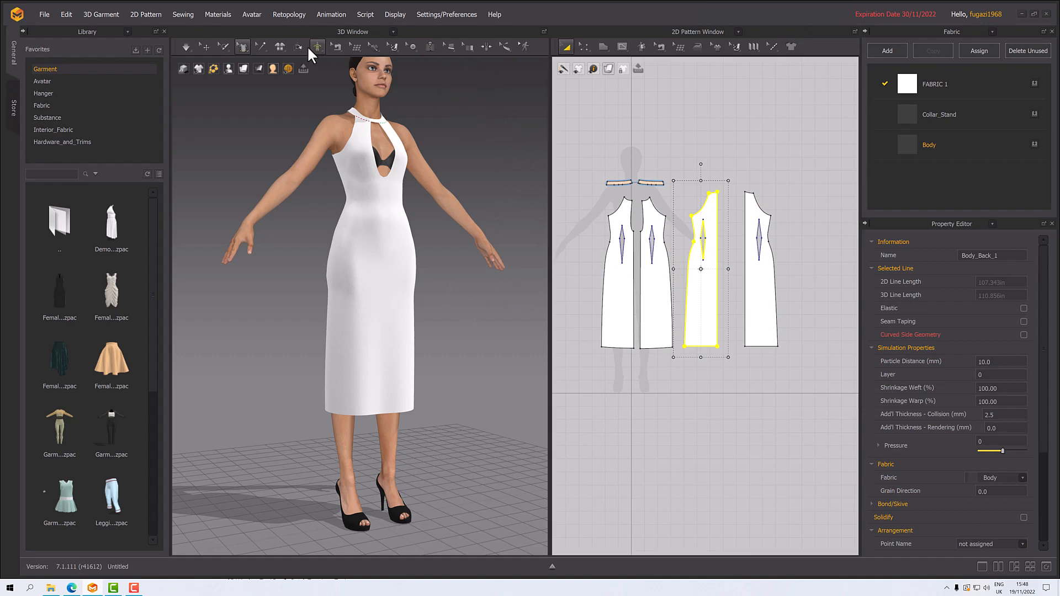
- Raise the hem point of the avatar's right side seam into a slit, with slanted edges about 21.3 in on the front and 20.9 in on the back
click(243, 45)
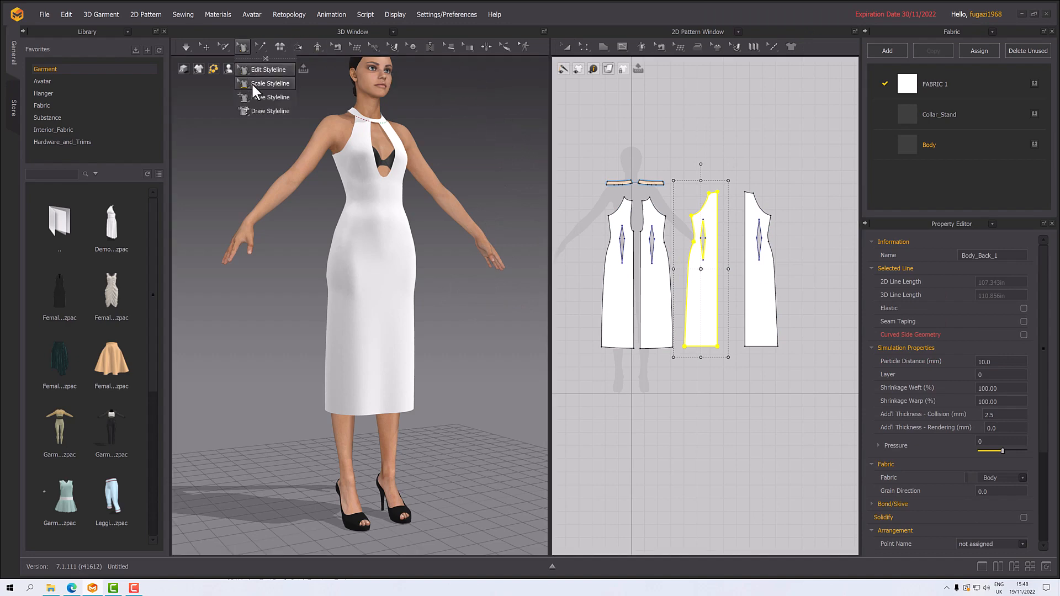
click(266, 109)
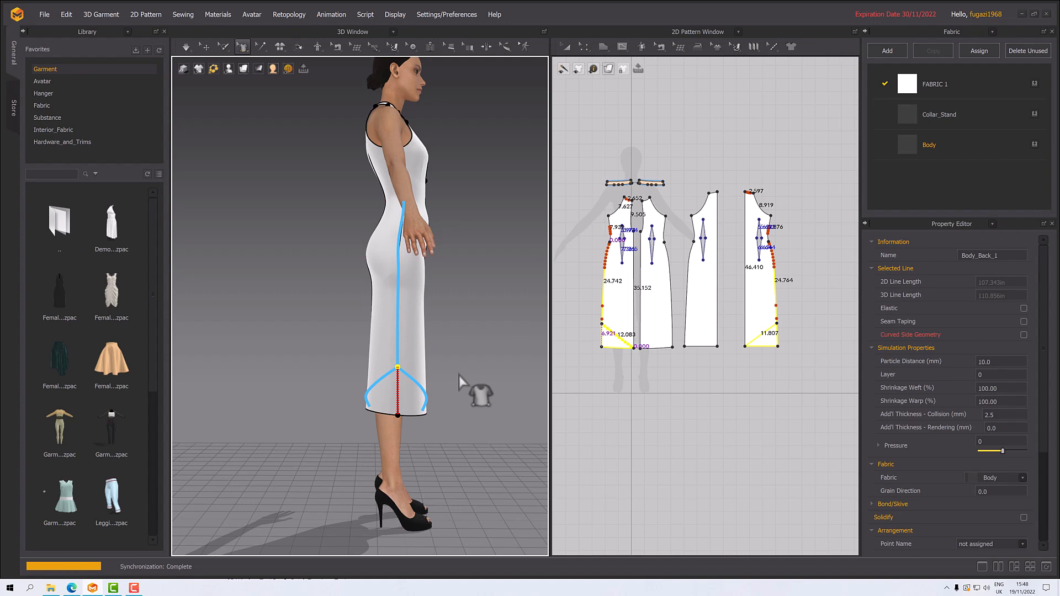
key(0)
right_drag(459, 376, 402, 374)
click(389, 372)
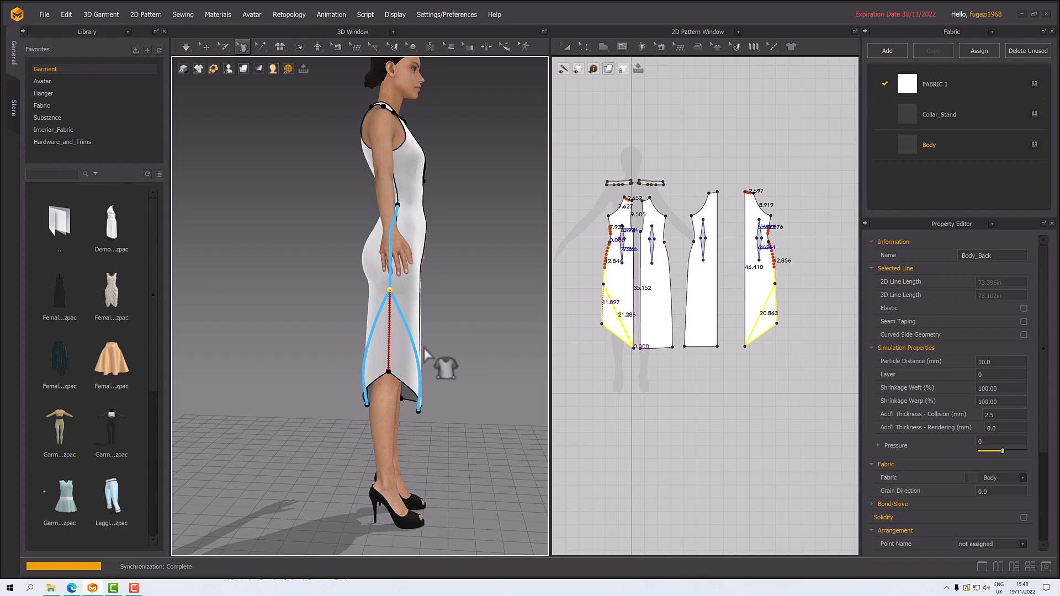
key(2)
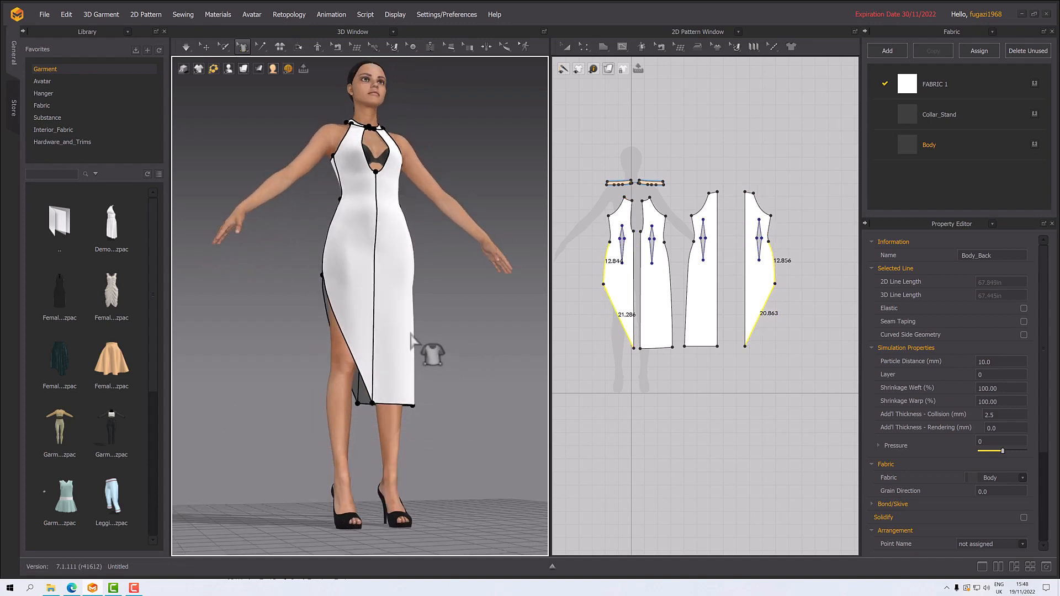
- Bow the slanted hem edge of the right front piece outward with Edit Curvature to about 22.2 in, and simulate the dress
click(581, 46)
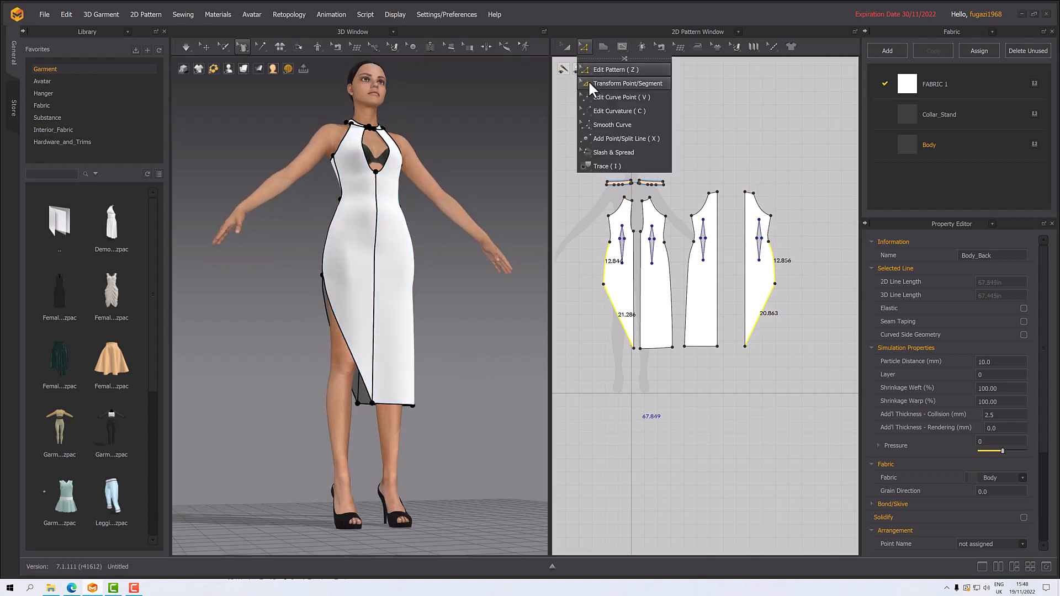
click(610, 110)
scroll(610, 327, up, 2)
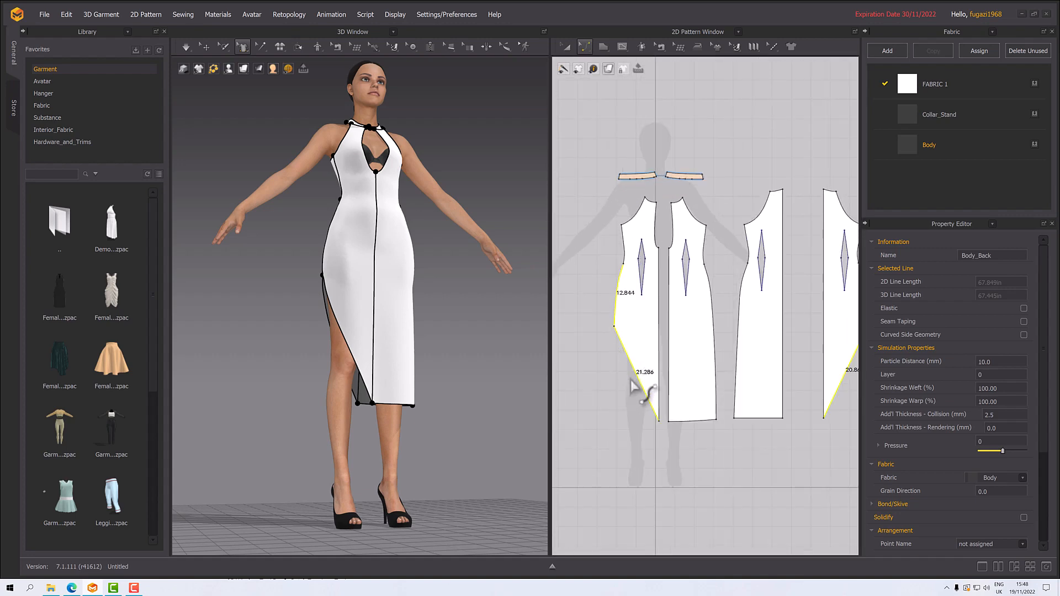
click(633, 374)
drag(632, 377, 626, 394)
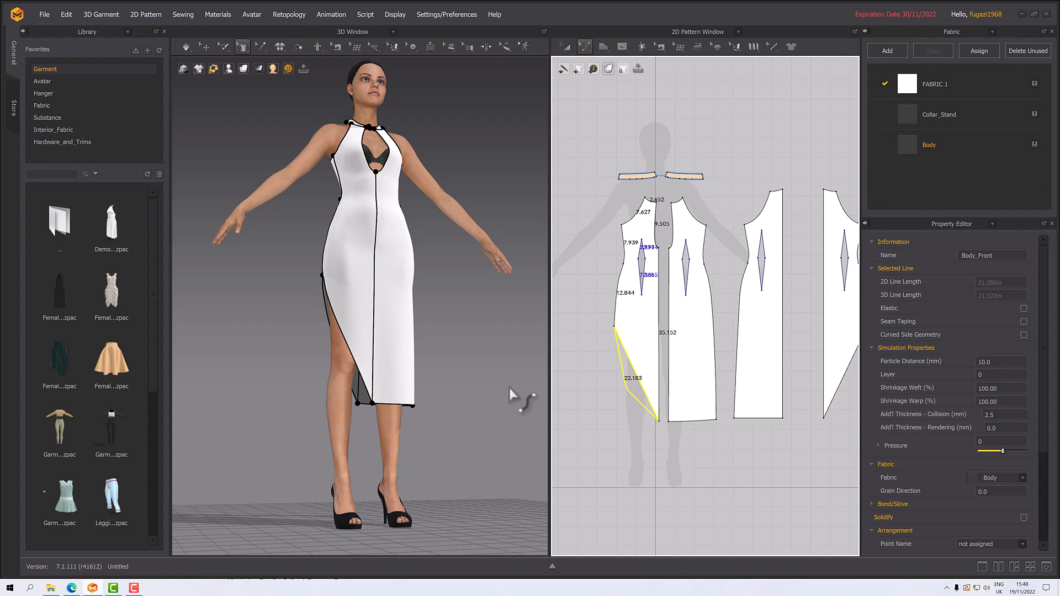
right_drag(456, 366, 469, 377)
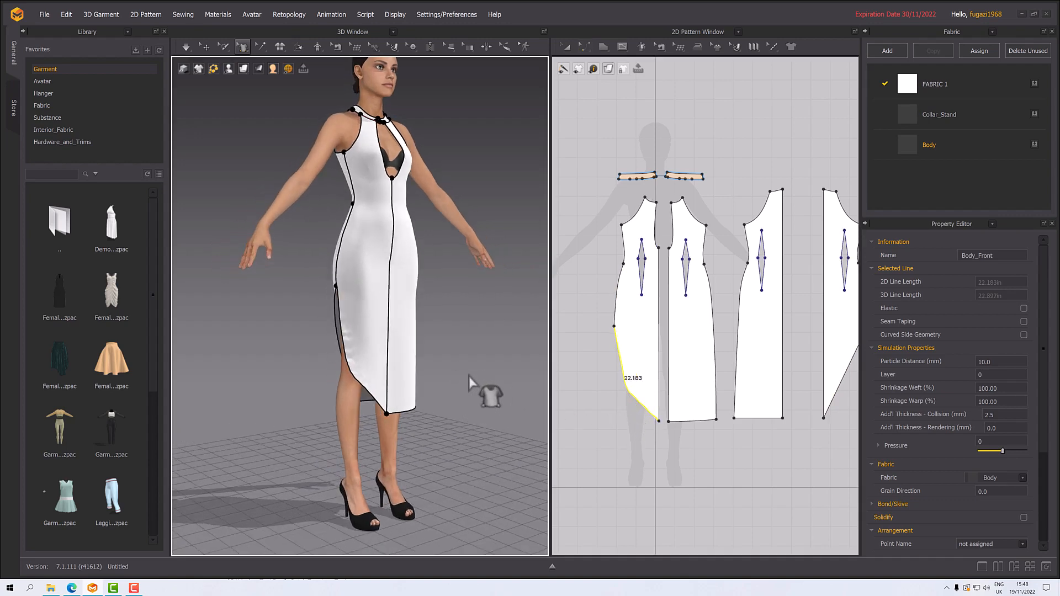
key(space)
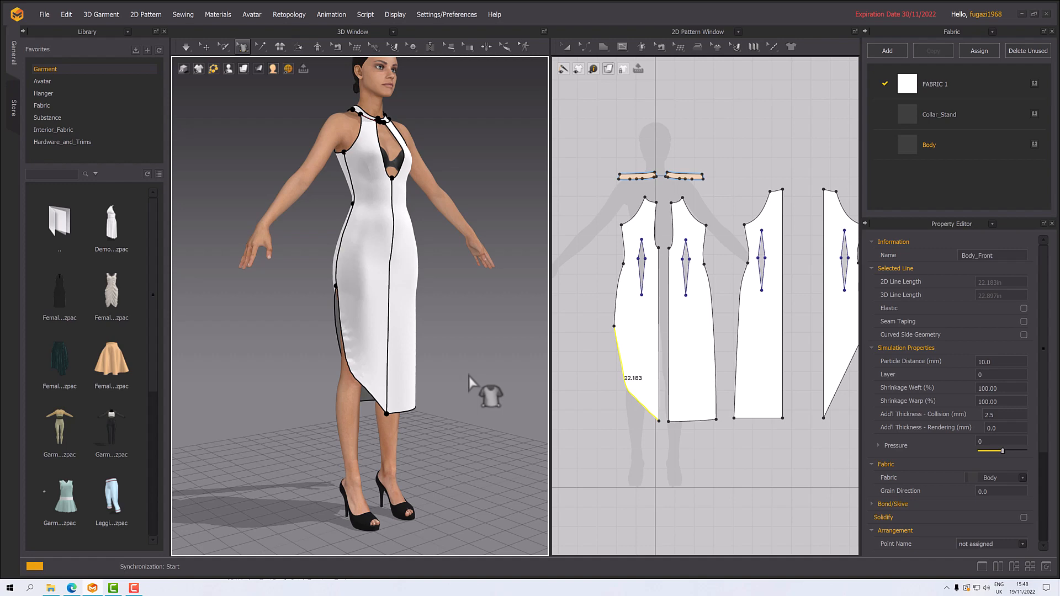
- Delete all curve points from the slanted hem edge of the right front piece
click(584, 48)
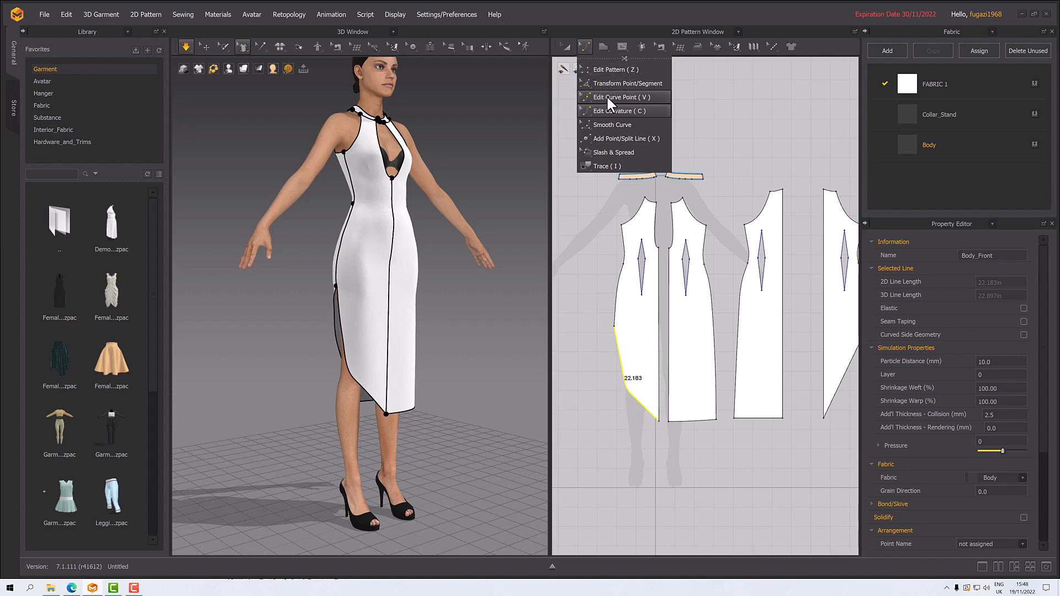
click(607, 95)
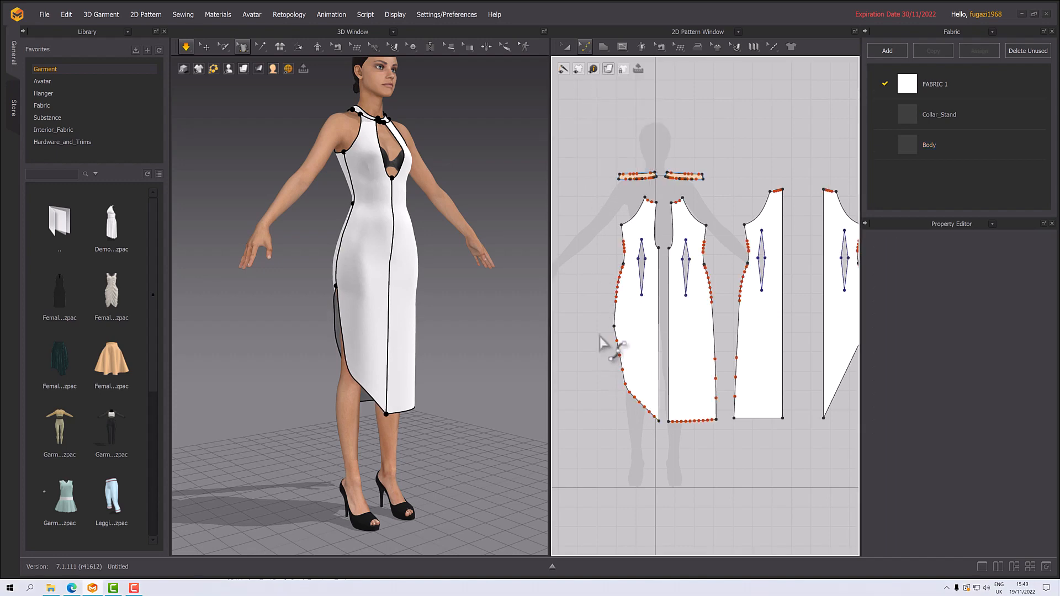
drag(600, 334, 656, 432)
right_click(636, 400)
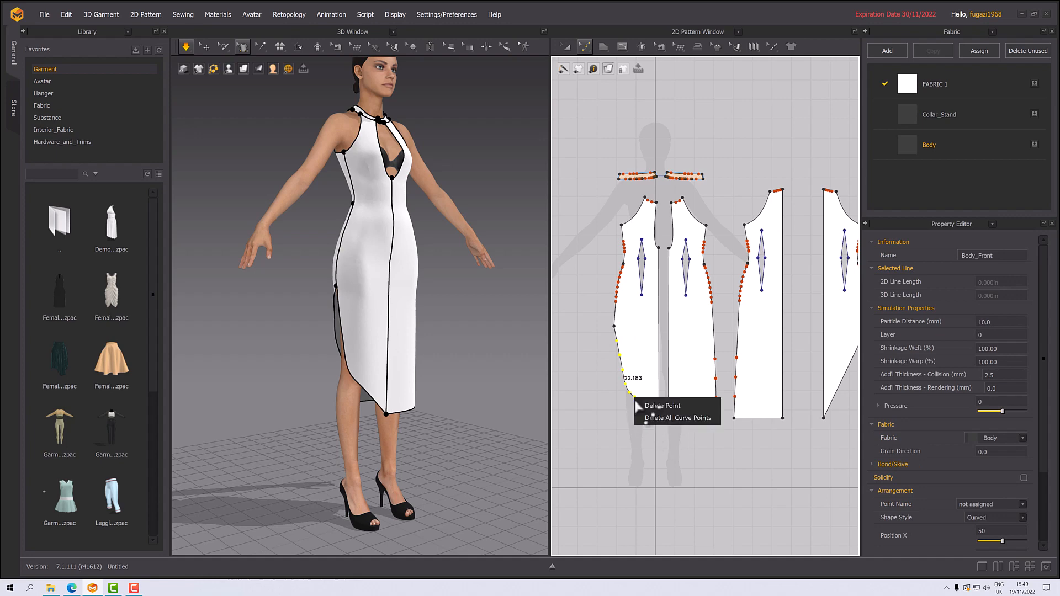
click(652, 418)
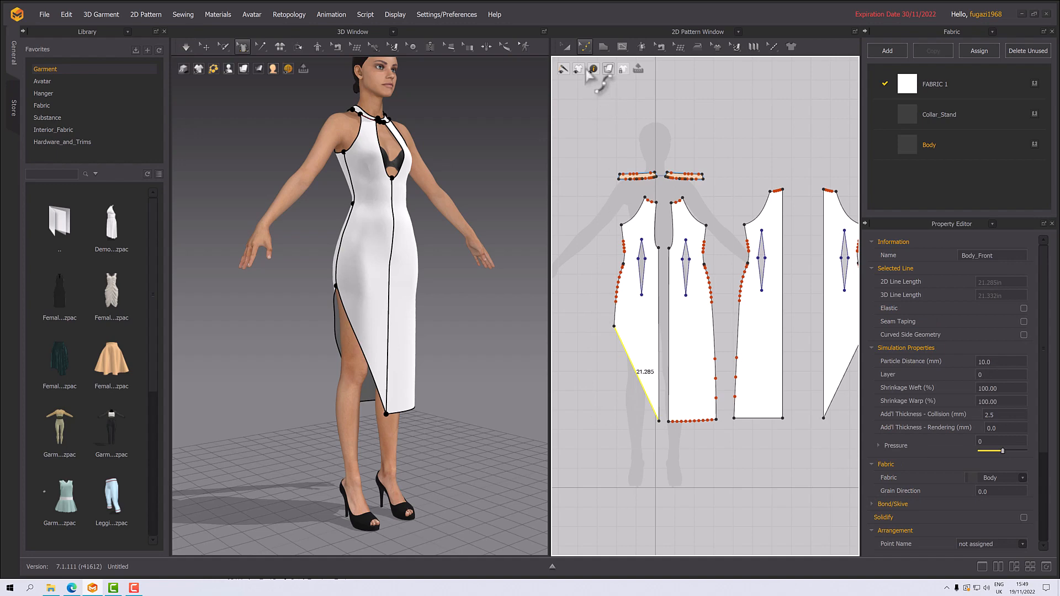
- Bow the straight slanted hem edge of the right front piece into a smooth curve about 22.8 in long and simulate the dress
click(586, 45)
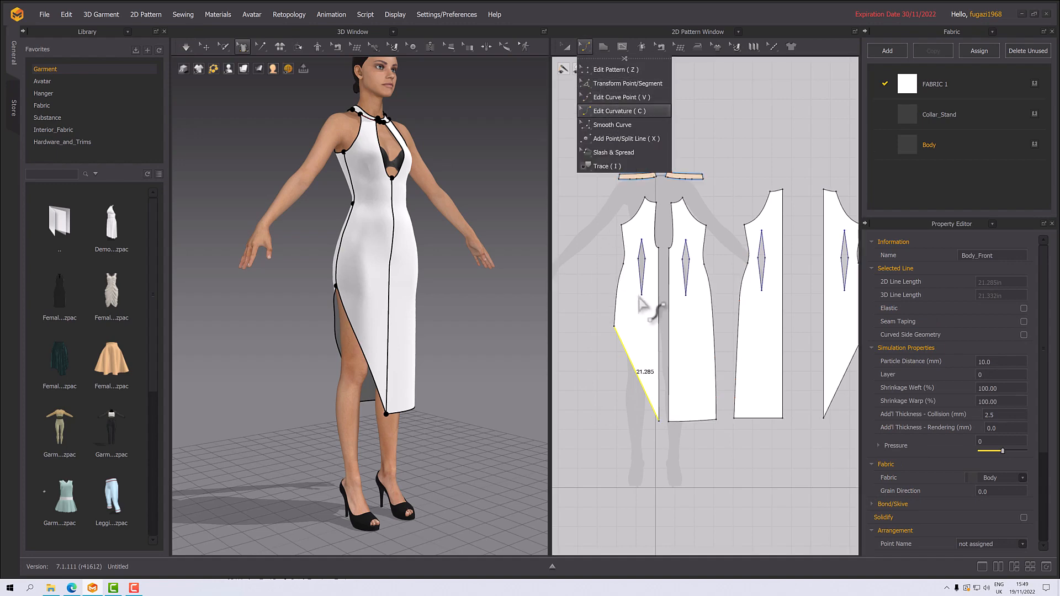
click(609, 111)
drag(639, 375, 638, 409)
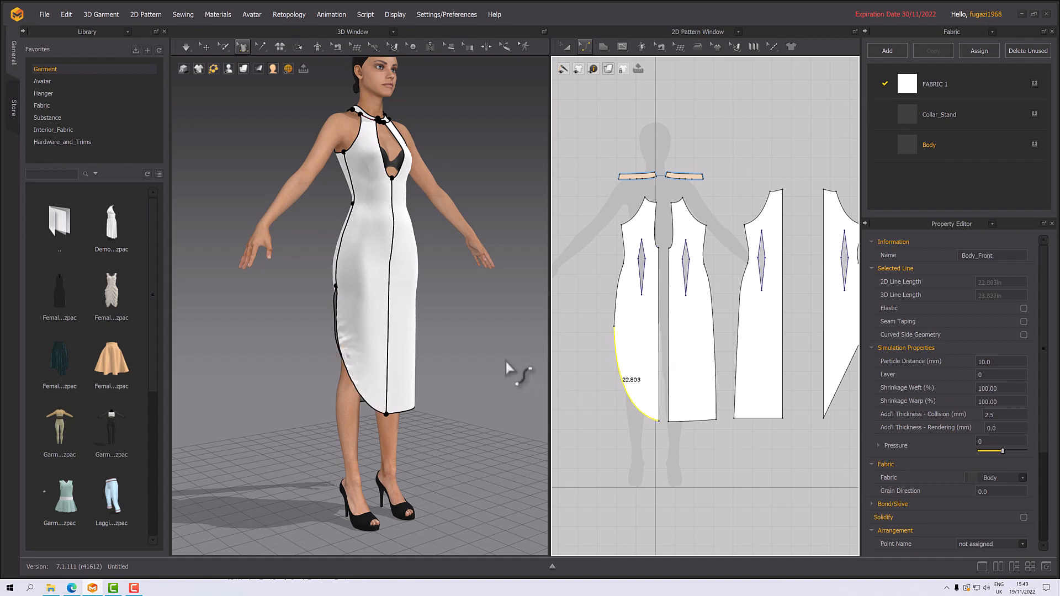
right_drag(506, 363, 461, 353)
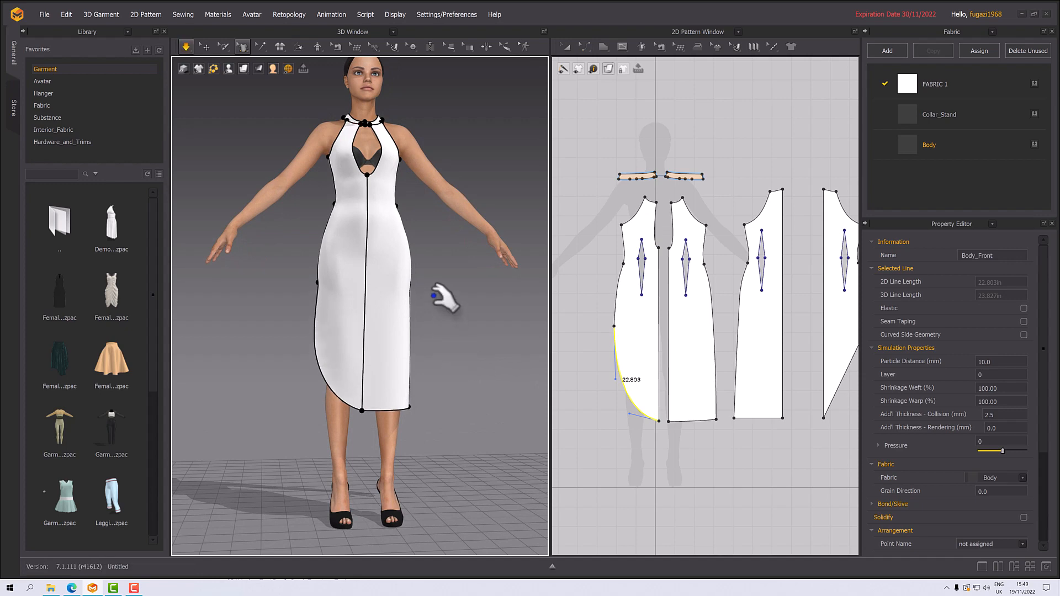
right_drag(442, 293, 444, 324)
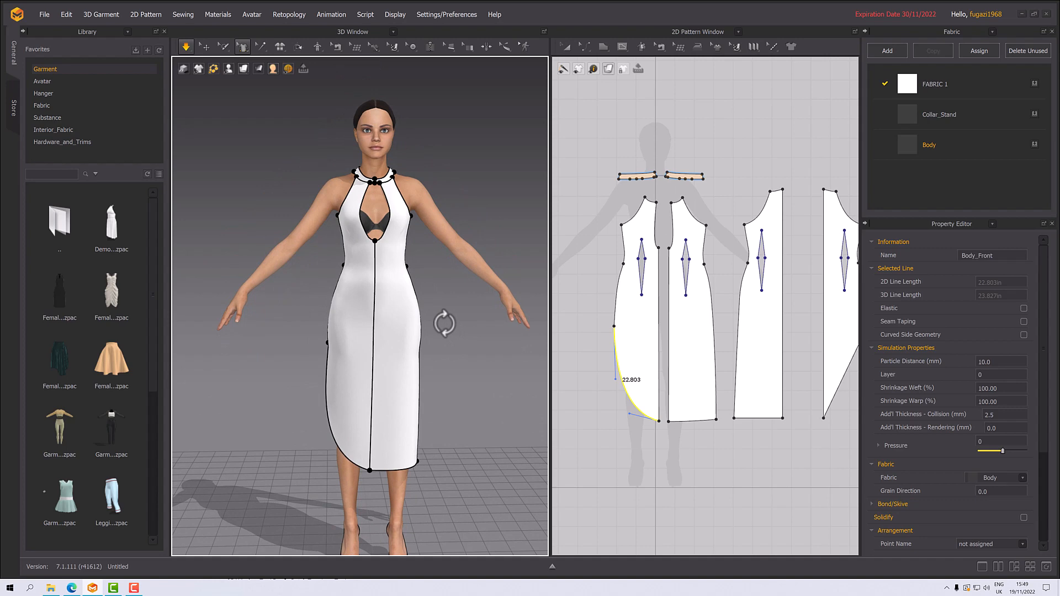
right_drag(485, 315, 438, 276)
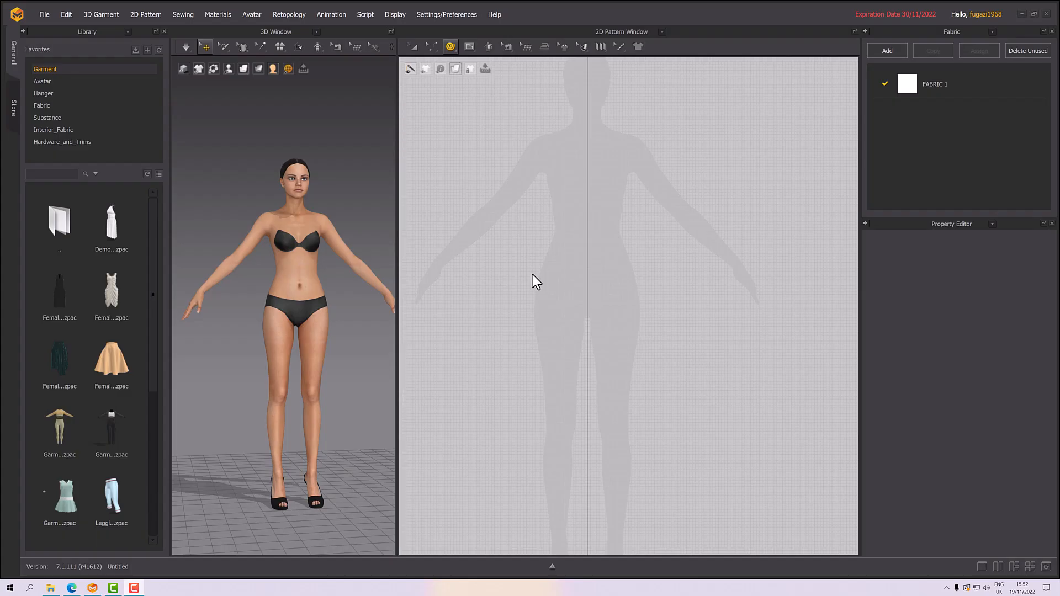
- Start a spiral pattern on the centre line at the avatar silhouette's waist, keeping its preview clear of the settings
click(451, 50)
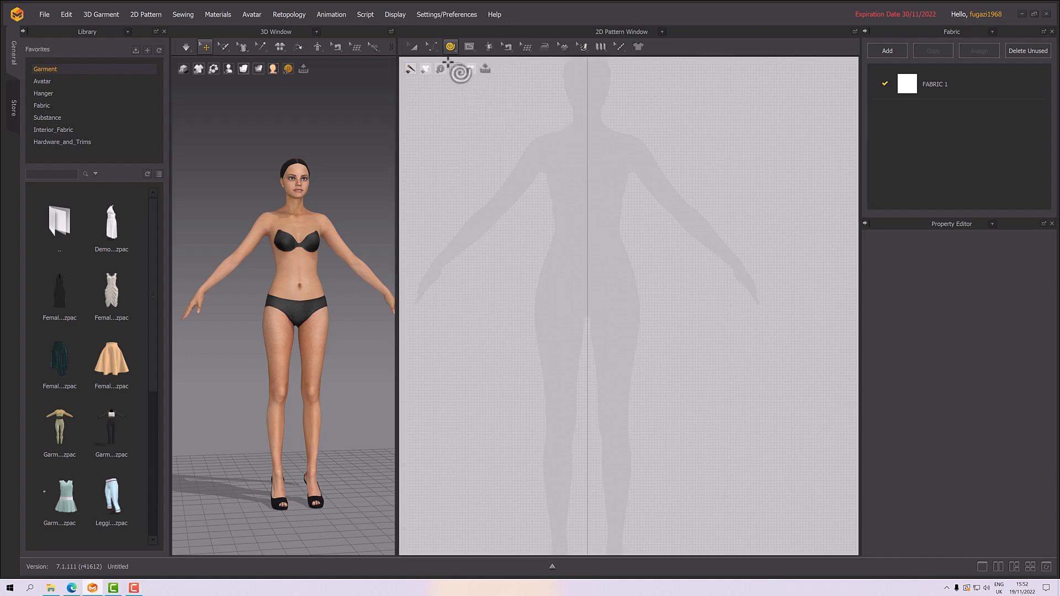
click(446, 45)
click(460, 111)
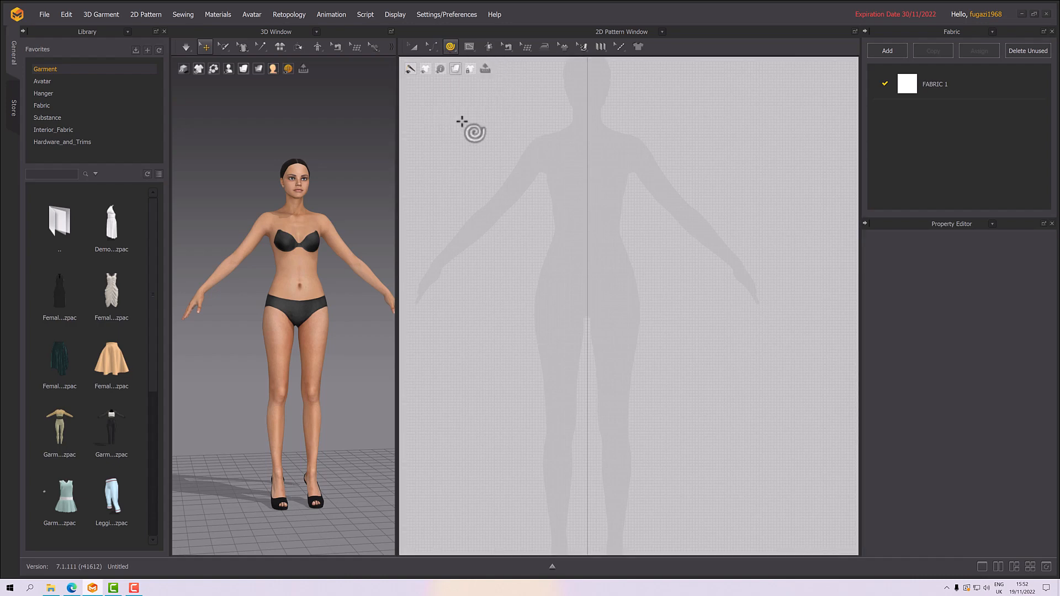
click(451, 46)
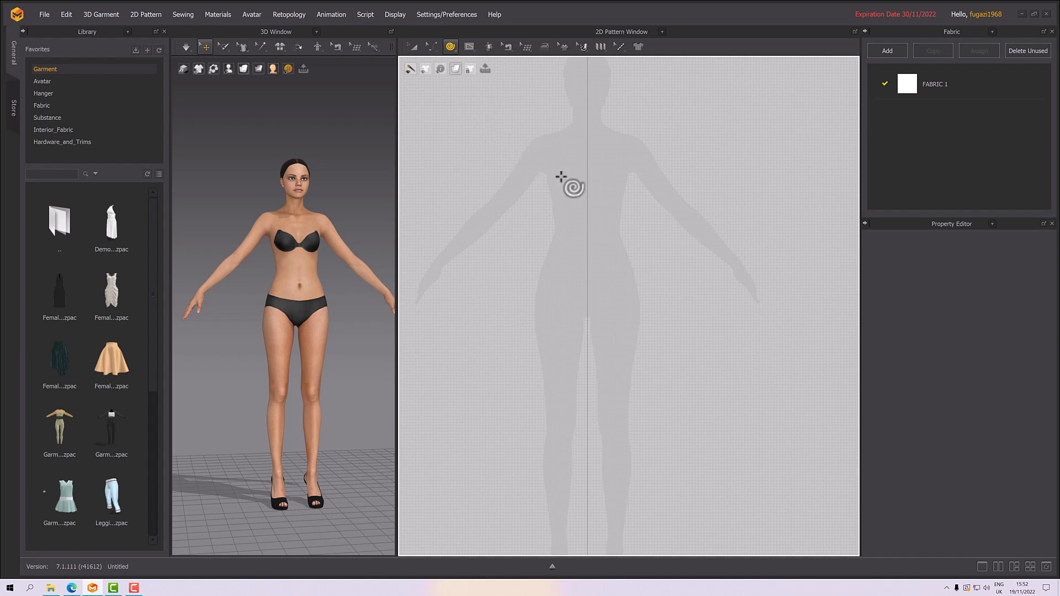
click(587, 254)
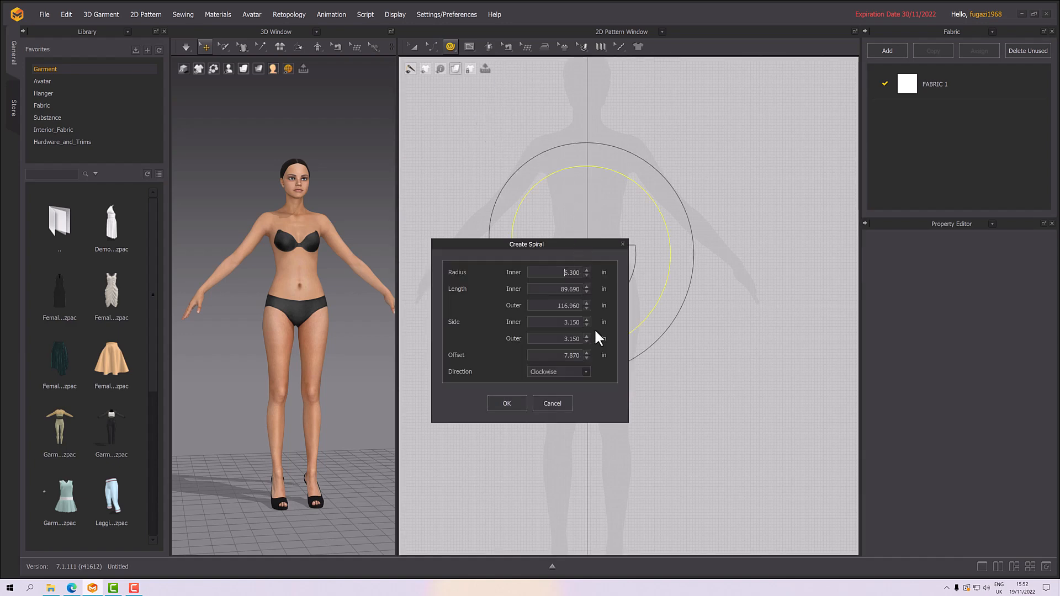
drag(528, 244, 753, 177)
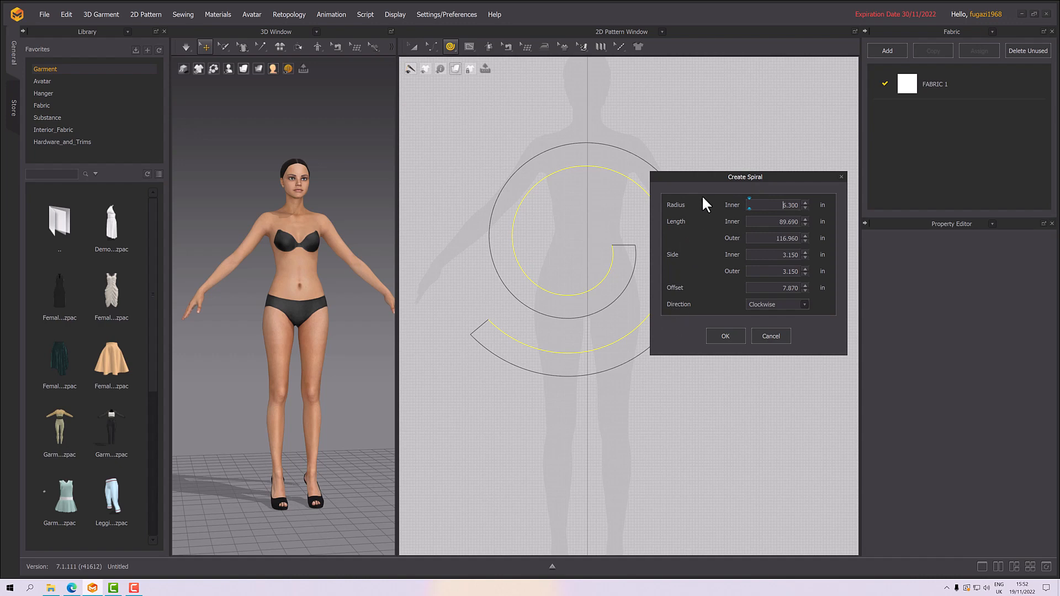
- Try the counterclockwise direction for the spiral and return it to clockwise
click(767, 307)
click(771, 322)
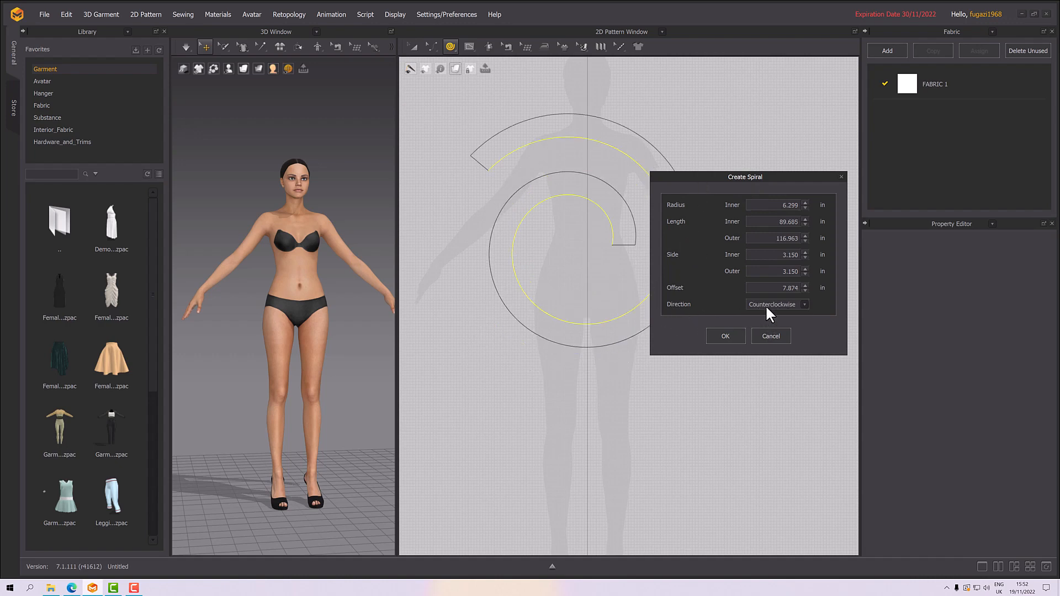
click(768, 309)
click(762, 313)
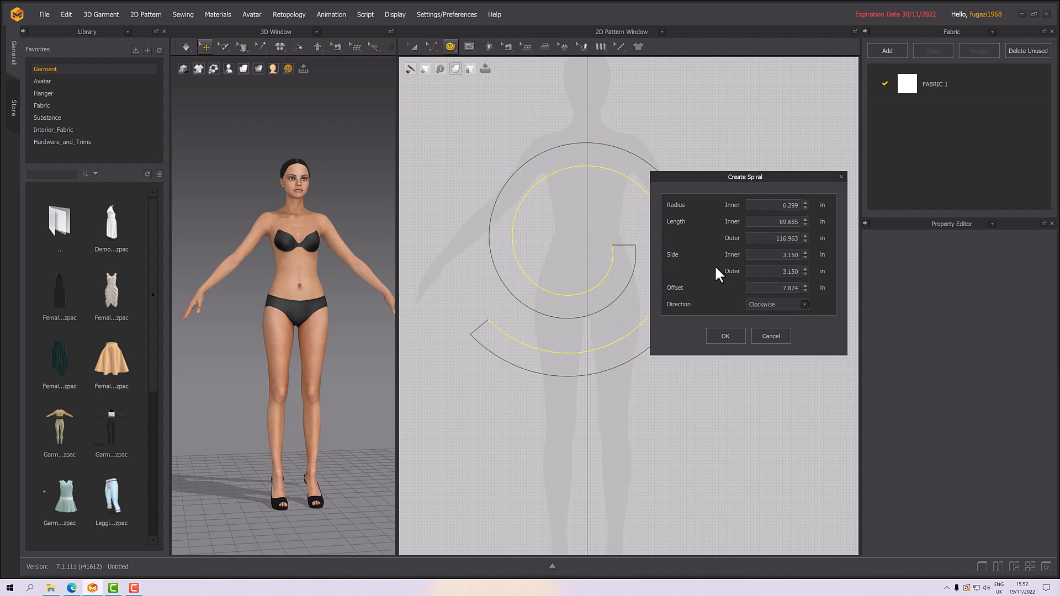
- Try a much smaller inner radius for the spiral, and set it to 7.299 in
click(806, 206)
click(806, 206)
click(806, 207)
click(806, 206)
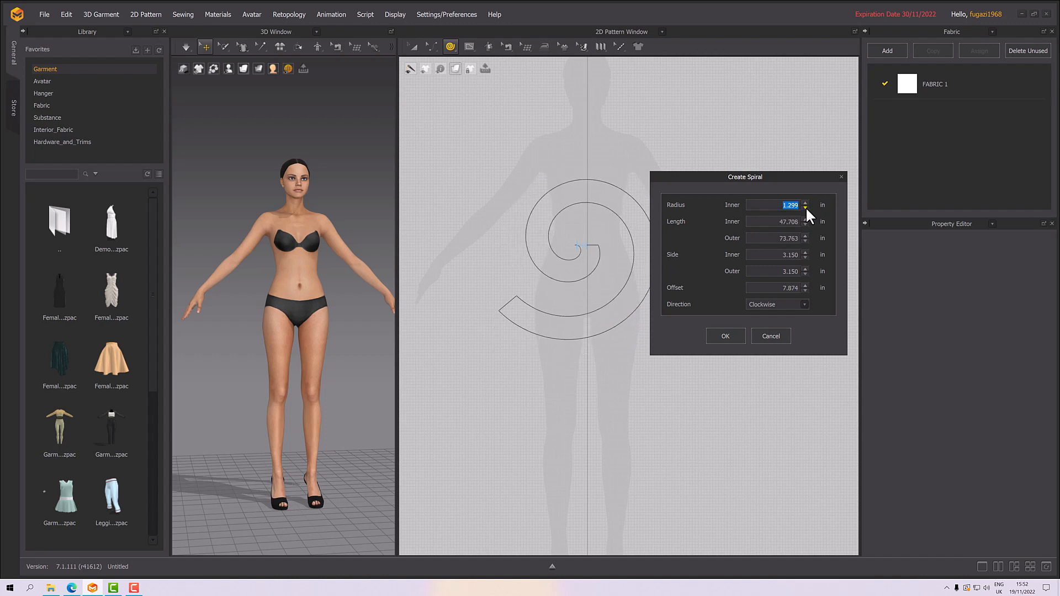
click(807, 206)
scroll(806, 202, up, 5)
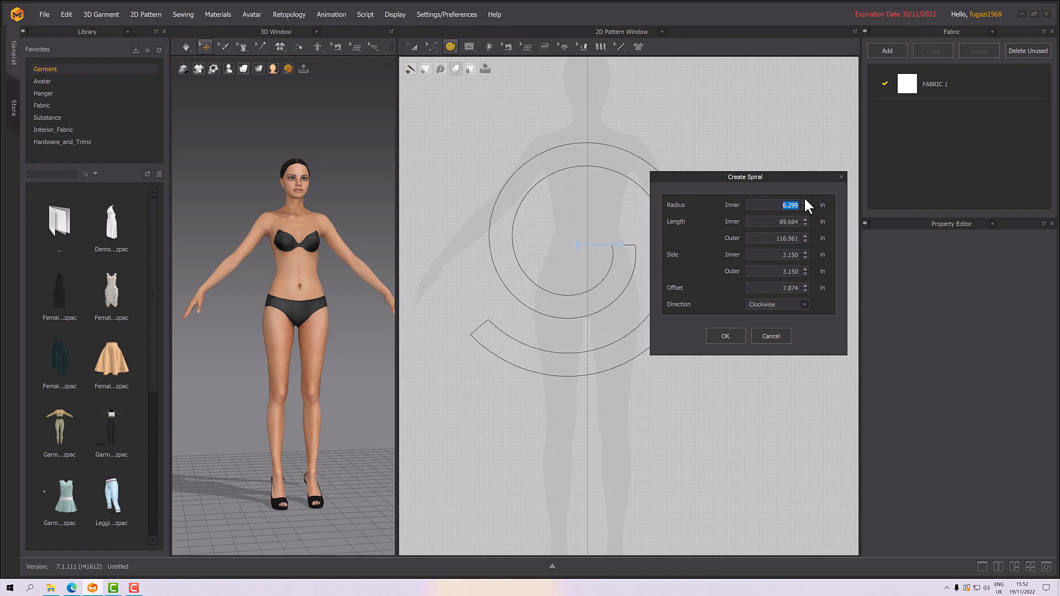
scroll(805, 200, up, 1)
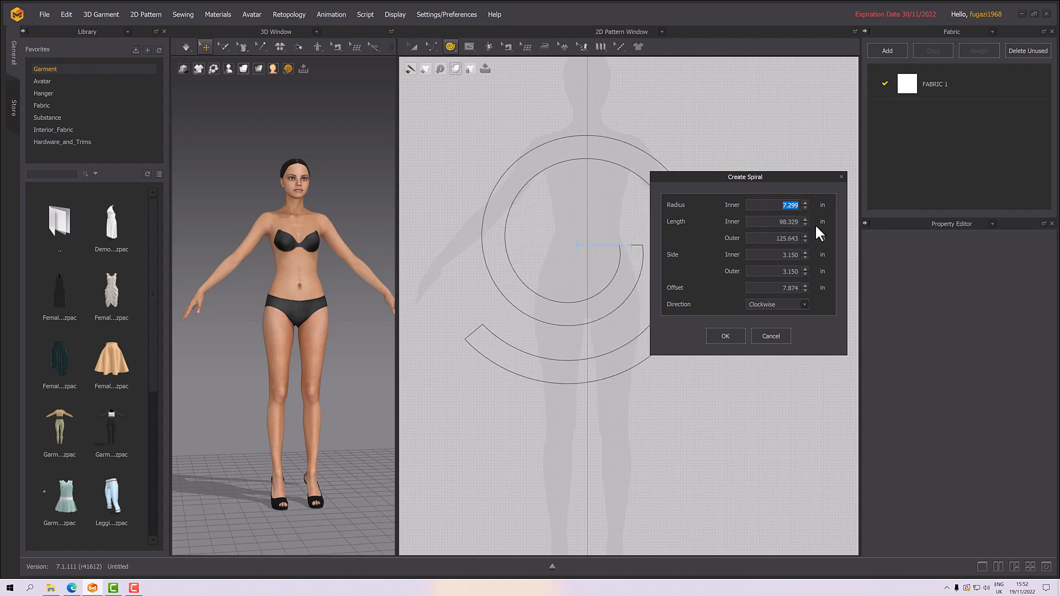
- Lengthen the spiral's inner edge past 104.329 in and shorten it again by several inches
click(805, 219)
click(805, 219)
click(805, 218)
click(805, 219)
click(805, 218)
click(805, 219)
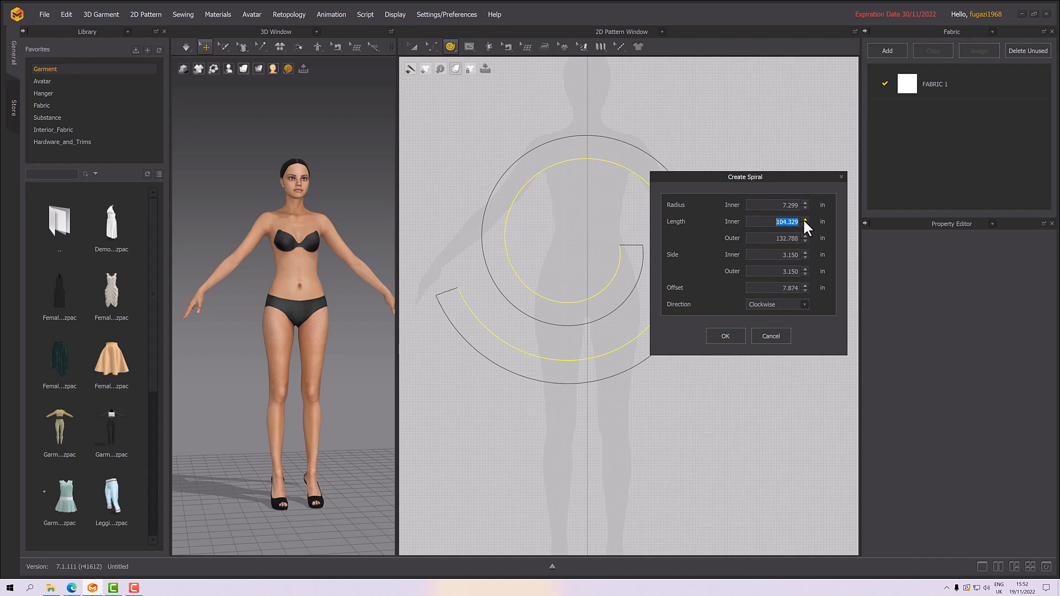
click(805, 219)
click(805, 219)
click(804, 225)
click(804, 225)
click(804, 224)
click(804, 225)
click(805, 224)
click(804, 225)
click(805, 224)
click(805, 224)
click(805, 224)
click(805, 224)
click(805, 224)
click(805, 224)
- Raise the spiral's outer length to 126.899 in
click(805, 235)
click(805, 235)
click(805, 235)
click(806, 235)
click(805, 235)
click(805, 235)
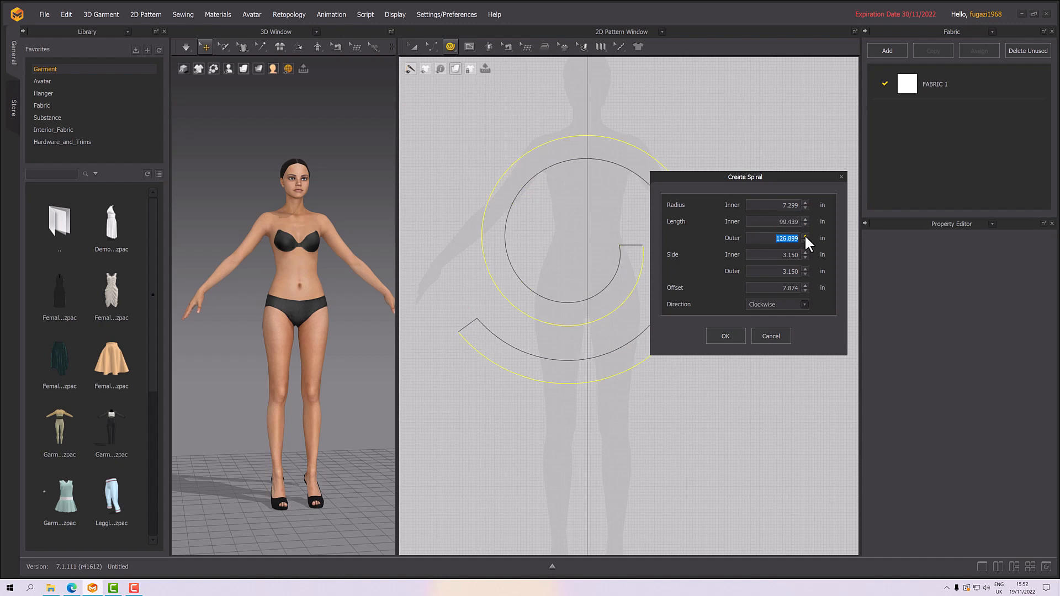
- Shorten the spiral's outer length by about 10 in
click(805, 241)
click(804, 241)
click(805, 240)
click(804, 240)
click(804, 241)
click(805, 241)
click(805, 241)
click(805, 241)
click(804, 240)
click(805, 240)
- Widen the spiral's inner side to 7.150 in and uncover the whole preview
click(805, 252)
click(805, 252)
click(805, 252)
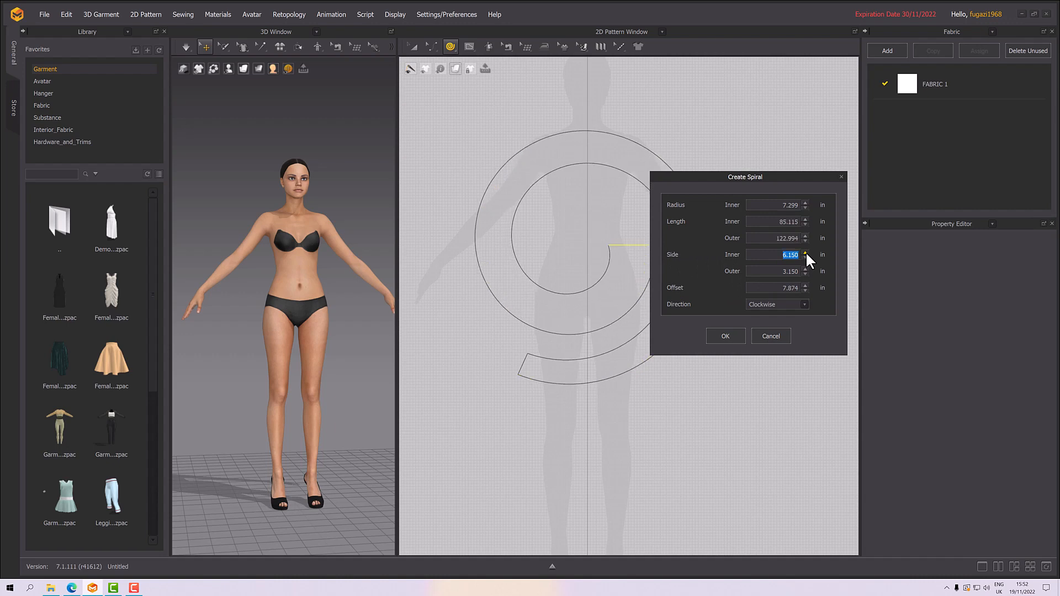
click(805, 252)
drag(716, 177, 791, 180)
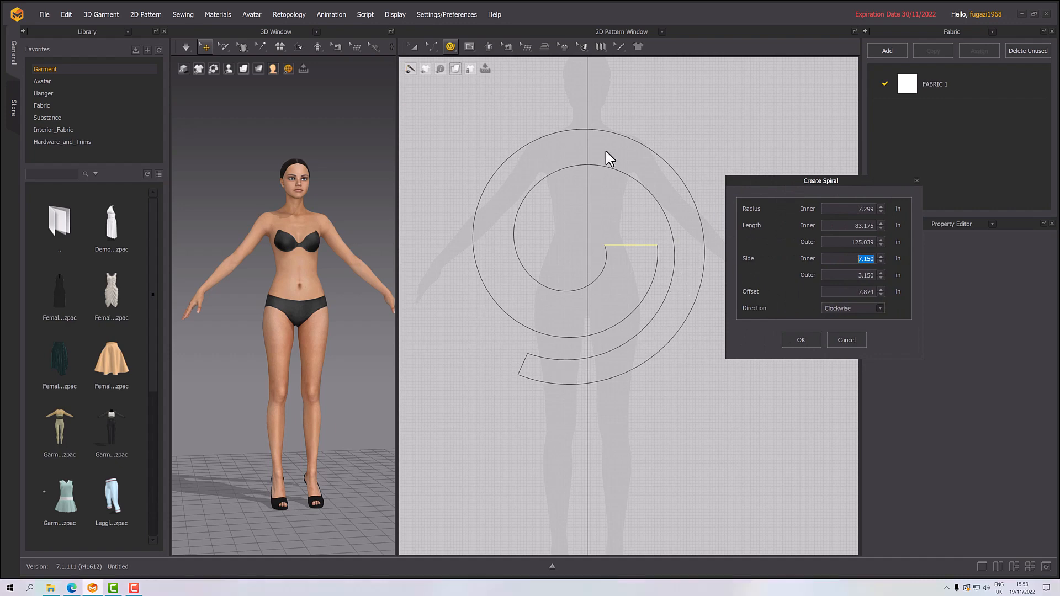
- Narrow the spiral's inner side to 2.150 in
click(882, 261)
click(882, 262)
click(882, 261)
click(882, 261)
click(882, 261)
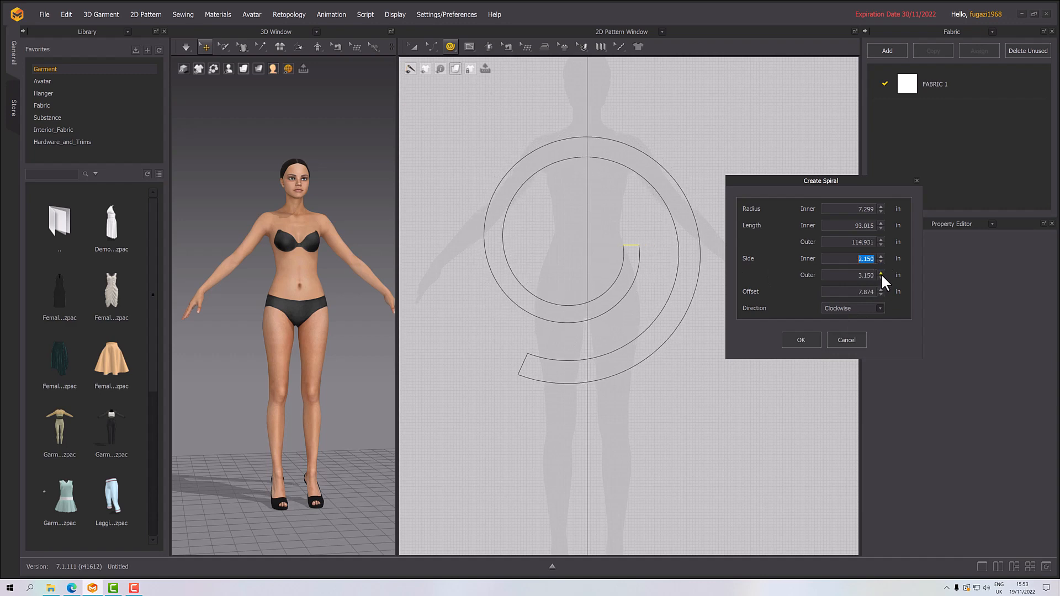
- Widen the spiral's outer side to 9.150 in
click(881, 273)
click(882, 273)
click(881, 273)
click(881, 273)
click(881, 273)
click(881, 273)
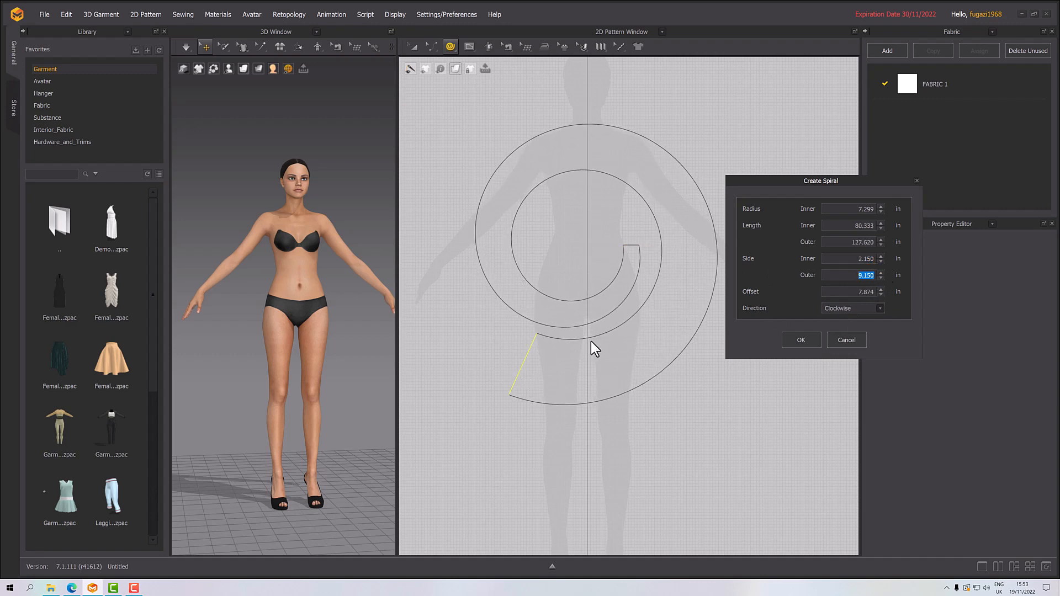
- Narrow the spiral's outer side to 2.150 in, and settle it at 4.150 in
click(882, 278)
click(882, 278)
click(881, 278)
click(882, 278)
click(882, 278)
click(882, 278)
click(882, 278)
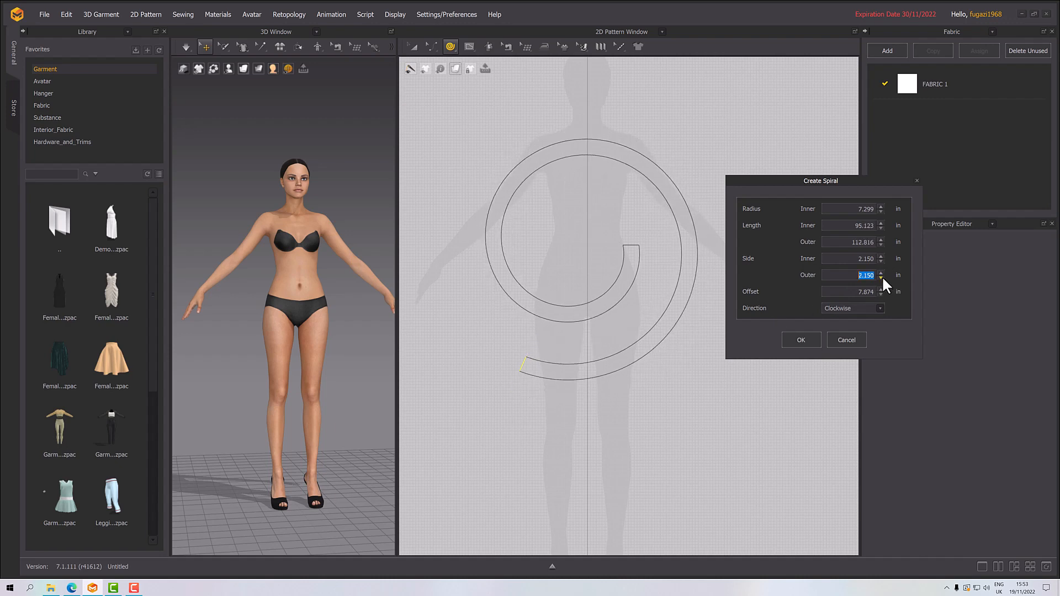
click(881, 273)
click(881, 273)
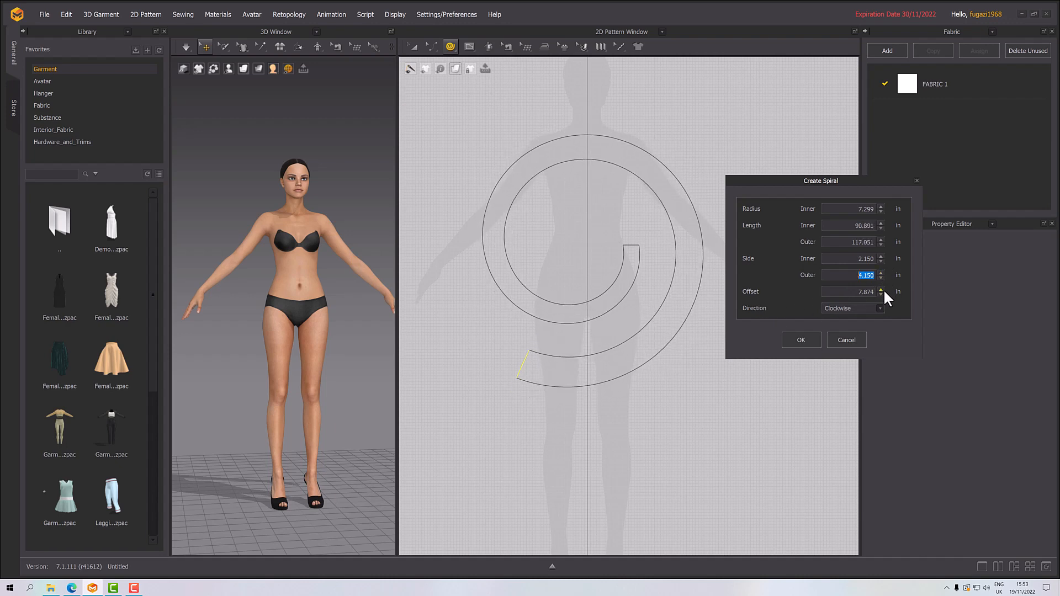
- Increase the spiral's offset to 16.874 in
click(881, 290)
click(881, 289)
click(882, 289)
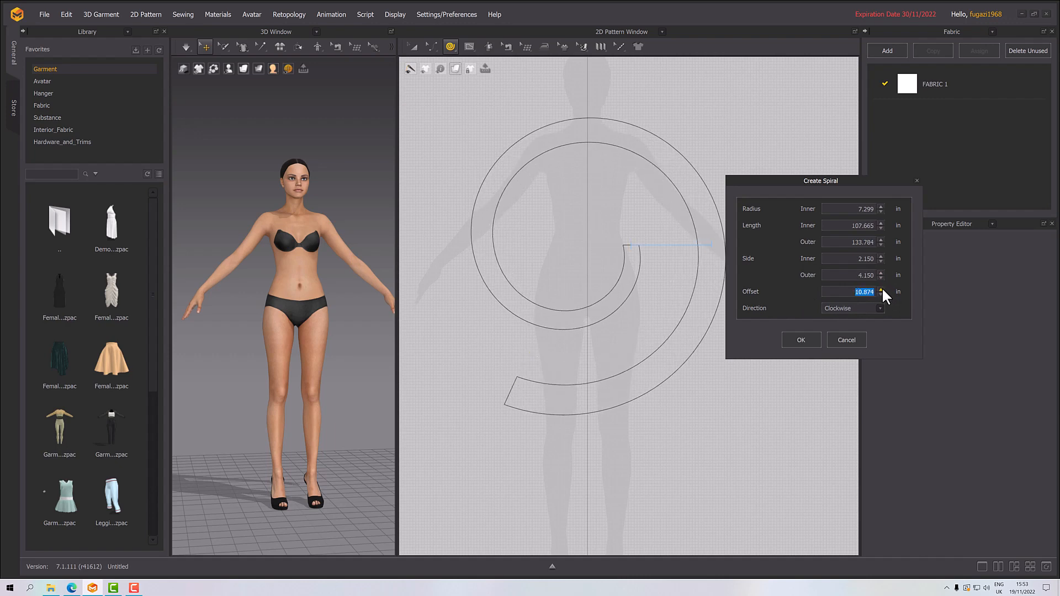
click(881, 290)
click(882, 289)
click(882, 289)
click(881, 289)
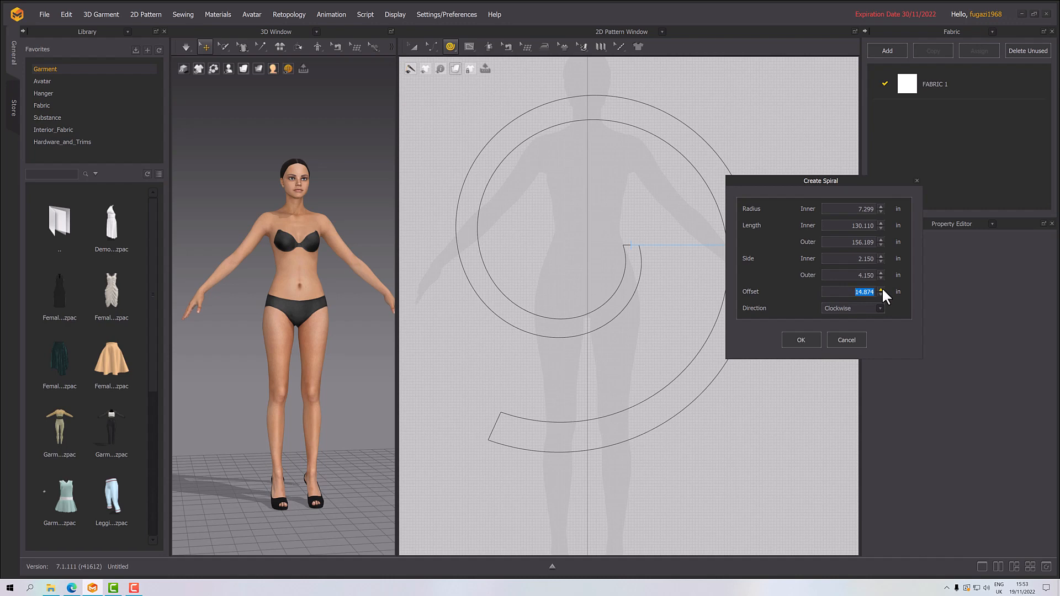
click(881, 289)
click(882, 290)
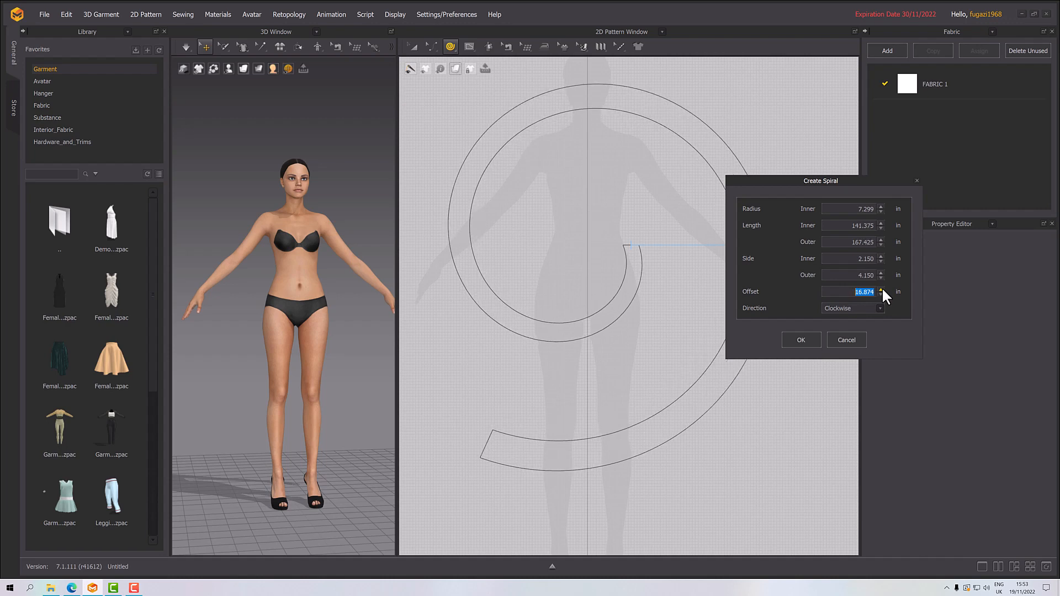
- Reduce the spiral's offset to 3.874 in, settle it at 5.874 in, and create the spiral pattern
click(881, 293)
click(881, 294)
click(882, 293)
click(881, 294)
click(882, 294)
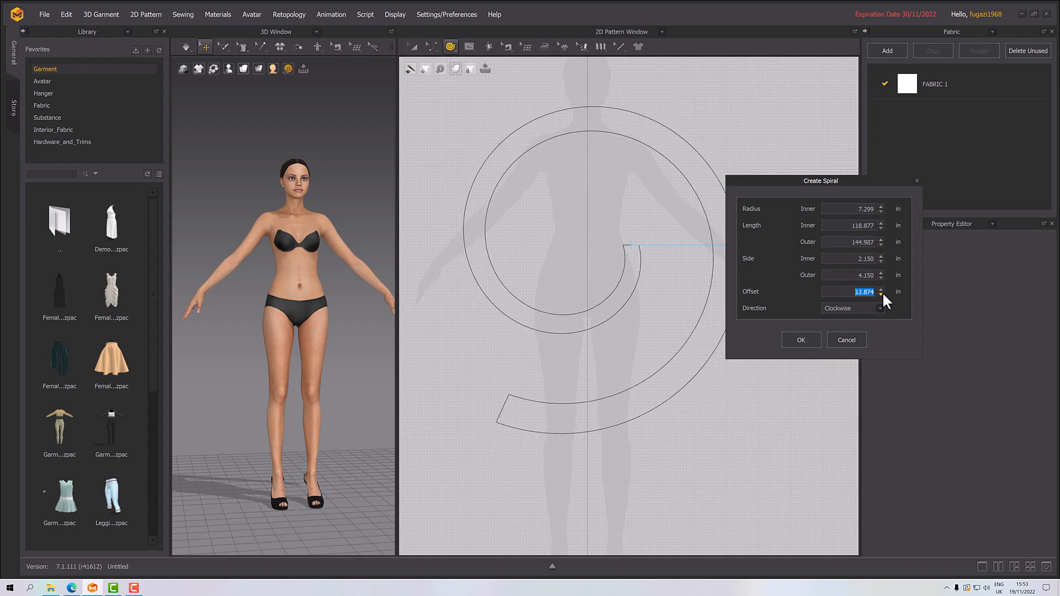
click(881, 294)
click(881, 294)
click(881, 293)
click(882, 294)
click(882, 294)
click(881, 294)
click(882, 294)
click(881, 294)
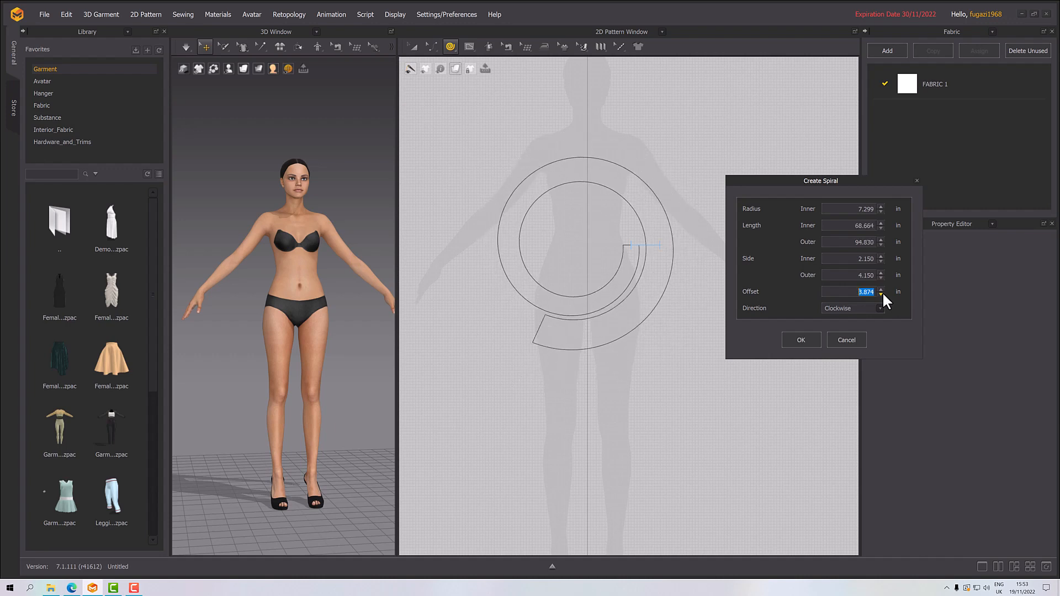
click(881, 289)
click(882, 289)
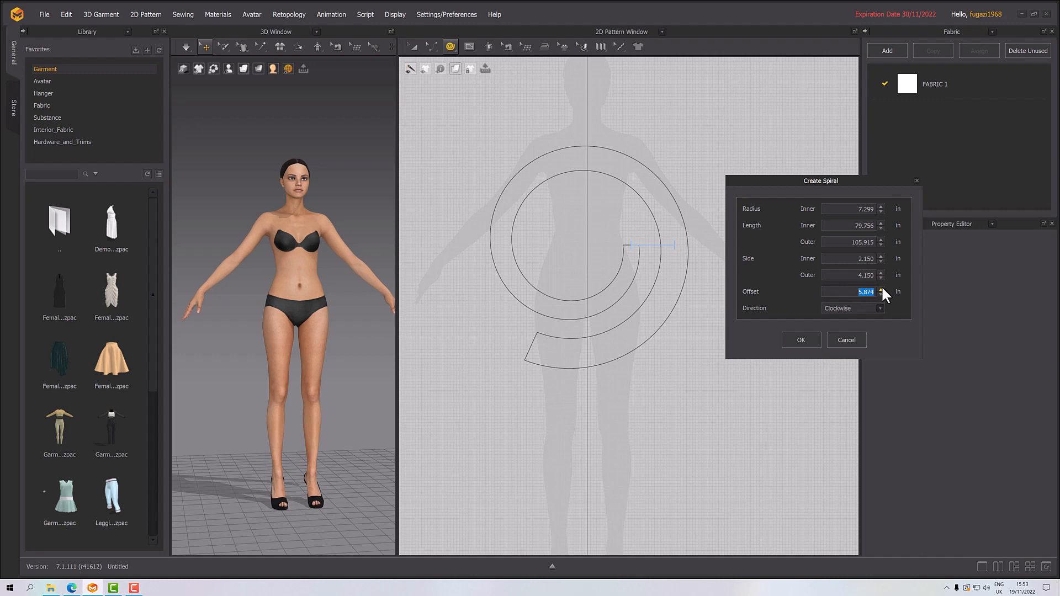
click(797, 340)
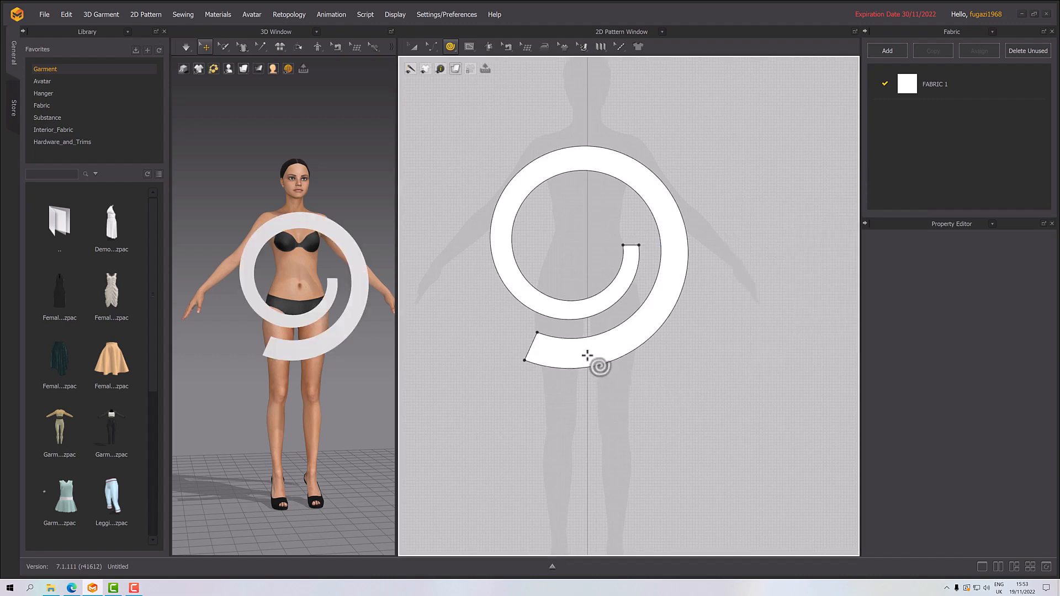
scroll(587, 356, down, 2)
scroll(594, 359, up, 5)
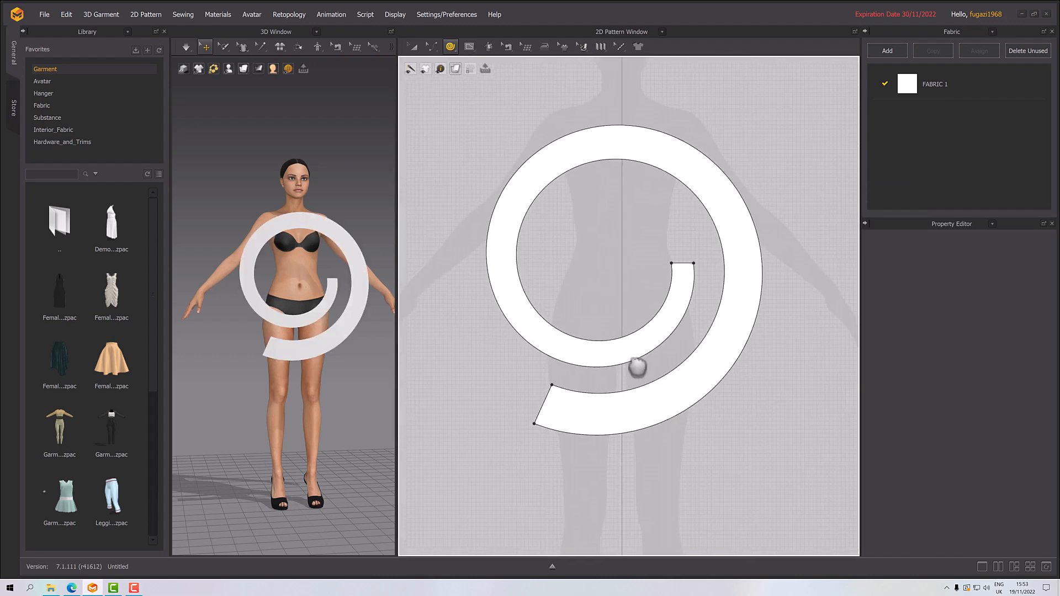
scroll(631, 383, up, 2)
scroll(632, 381, down, 1)
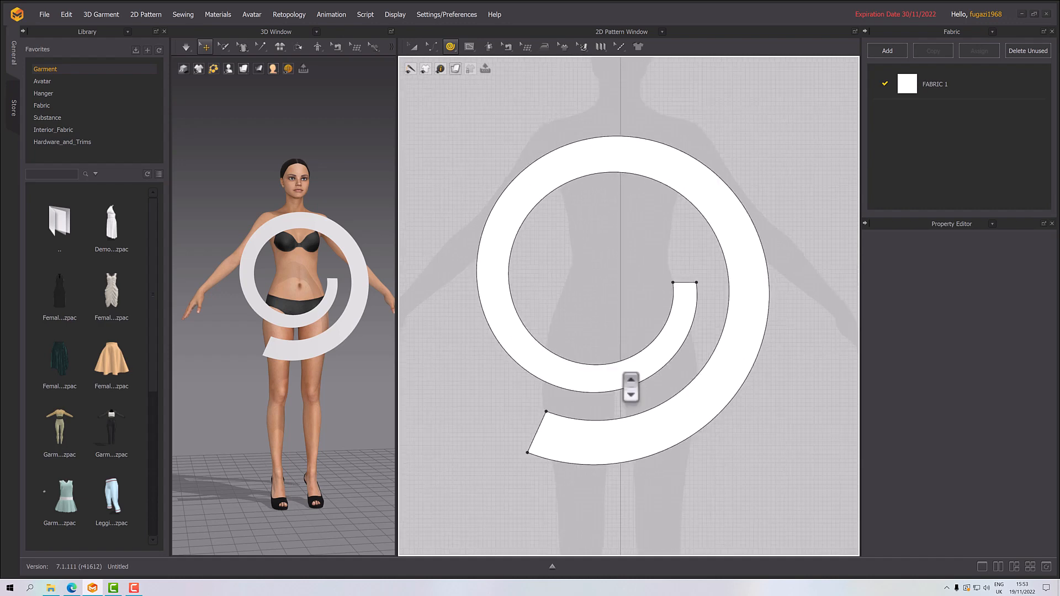
scroll(620, 365, down, 1)
scroll(621, 366, up, 2)
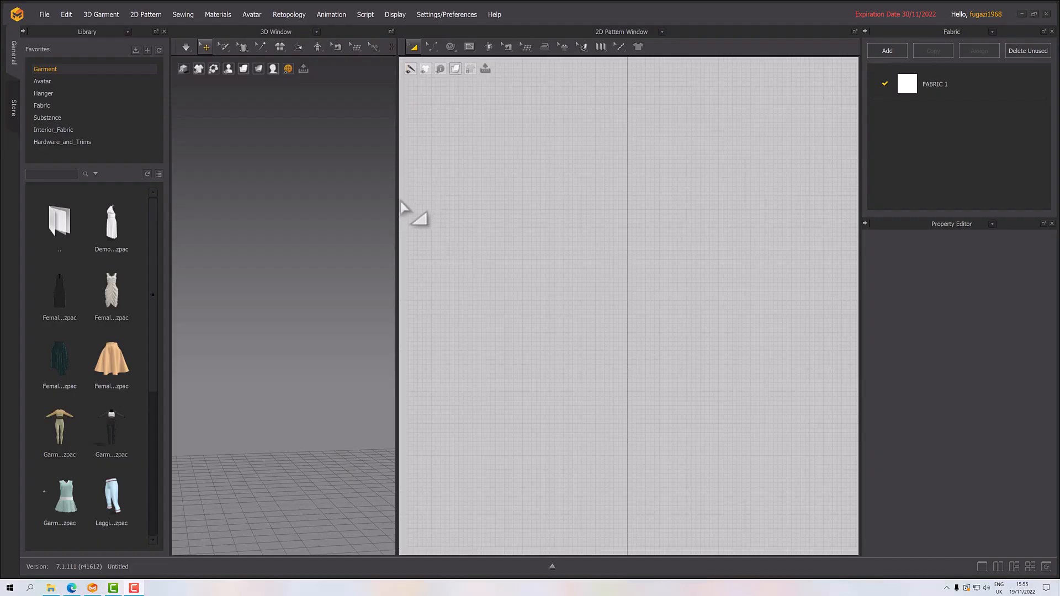
- Import !g9base.obj as an avatar at metre scale and 100%, with automatic arrangement points and an auto-created fitting suit
drag(396, 201, 492, 202)
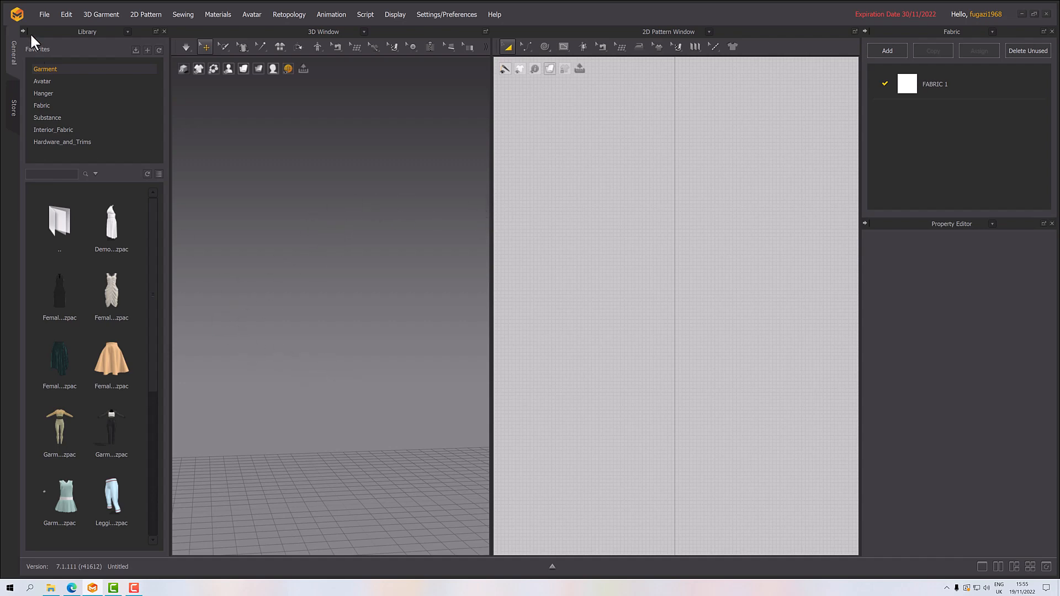
click(44, 16)
mouse_move(61, 102)
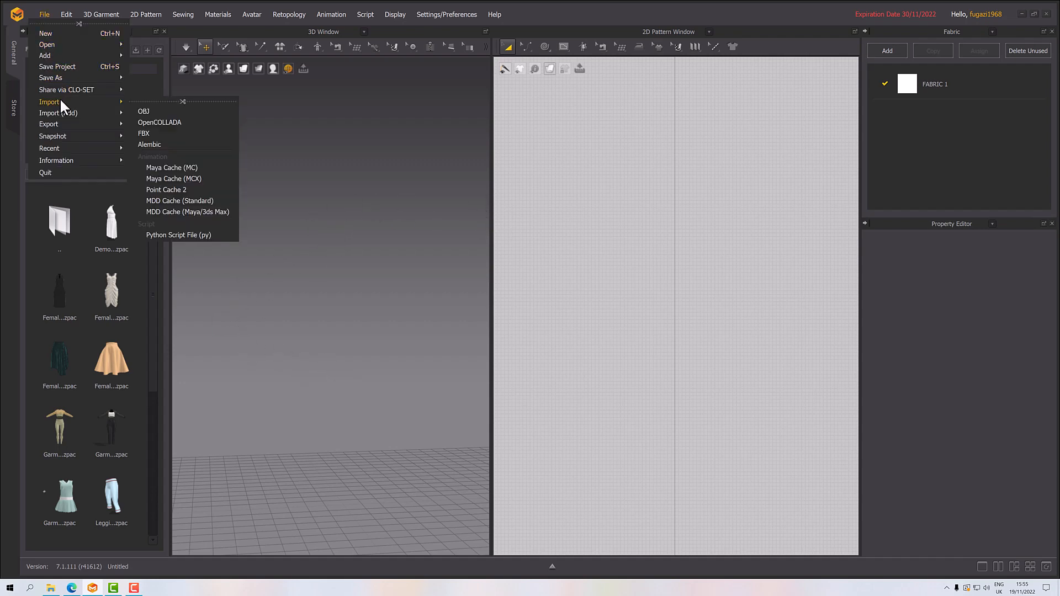
click(148, 111)
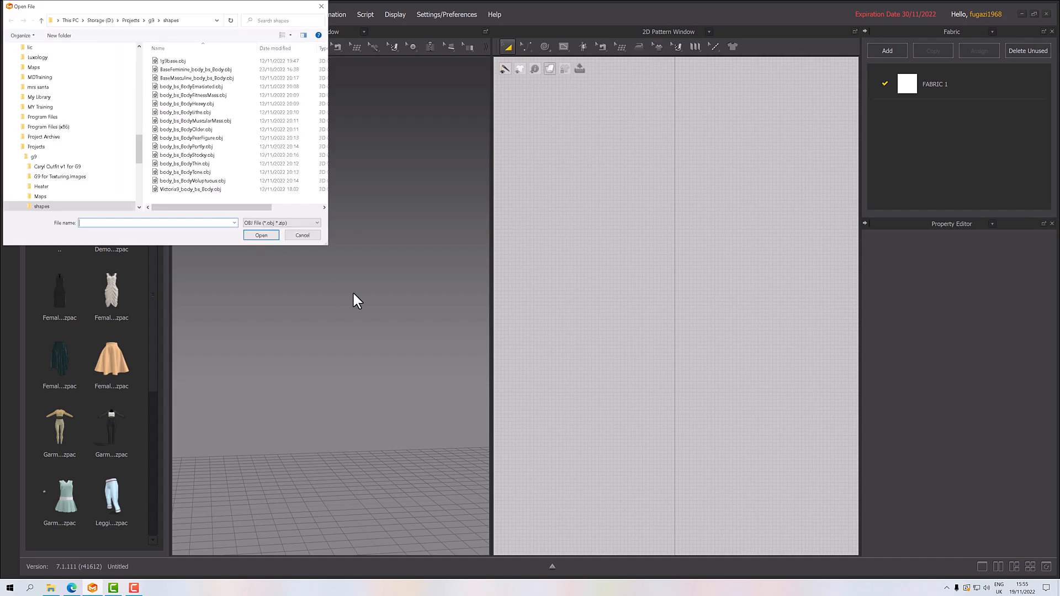
double_click(170, 59)
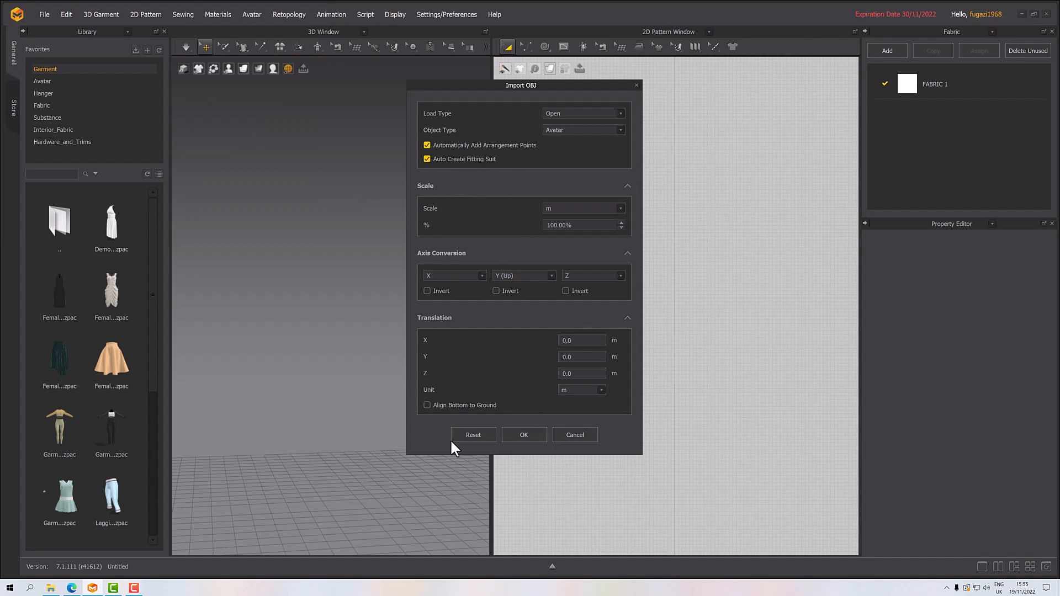
click(523, 435)
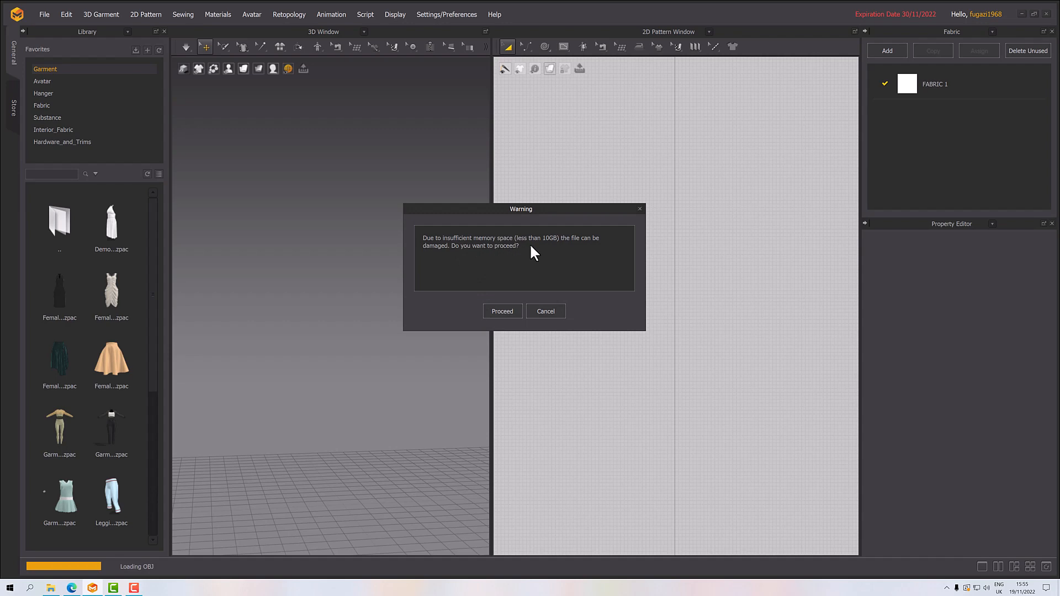
click(501, 312)
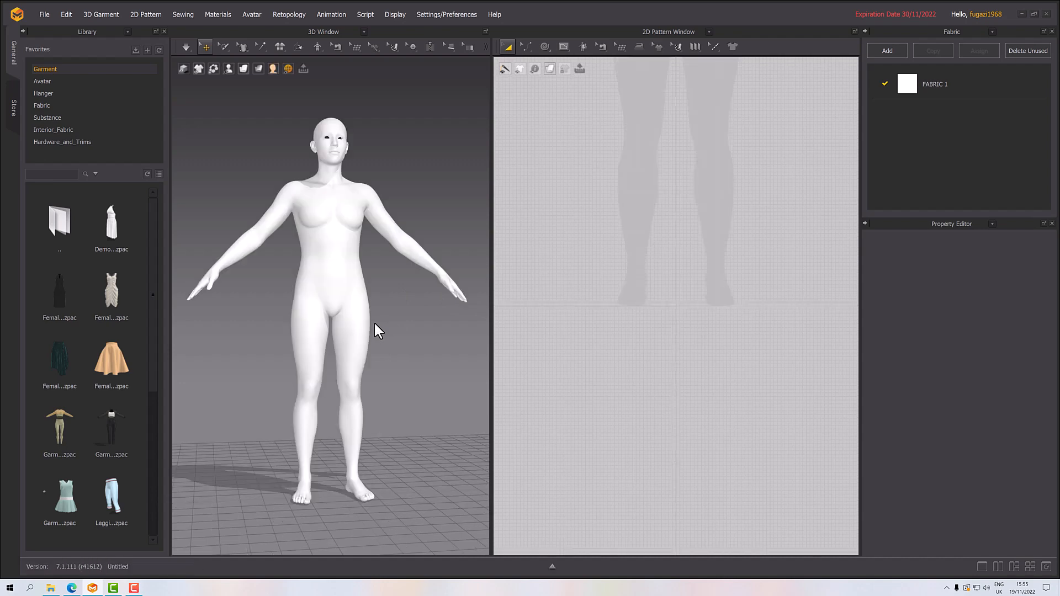
- Widen the 3D view and examine the imported avatar's figure from several angles
middle_drag(438, 332, 473, 350)
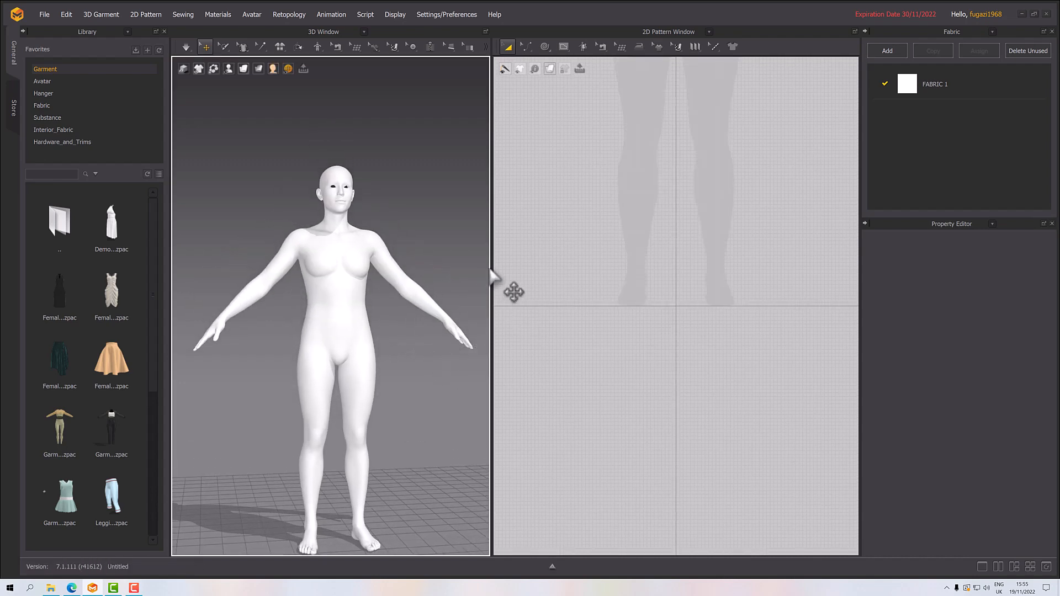
drag(491, 265, 577, 270)
right_drag(468, 242, 418, 257)
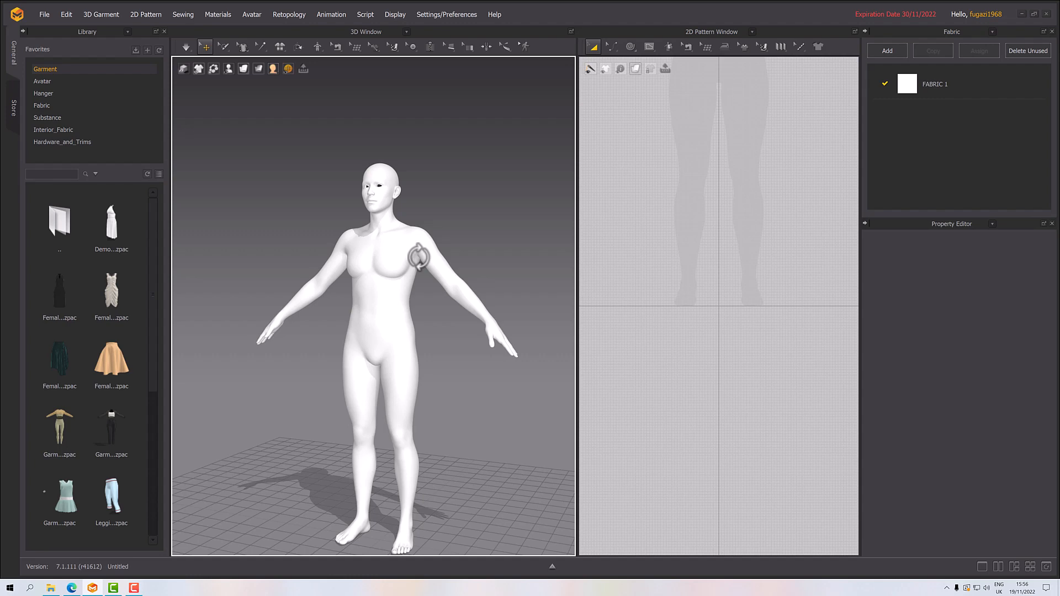
right_drag(419, 257, 438, 300)
middle_drag(437, 300, 509, 348)
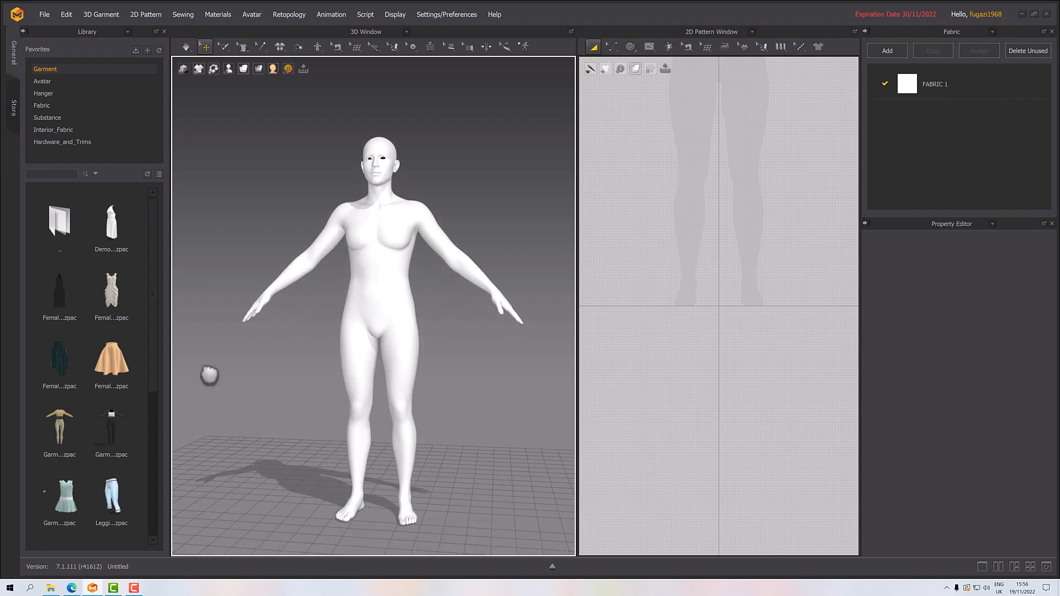
- Add the library garment Tshirt.zpac to the workspace alongside the imported avatar
scroll(157, 409, down, 4)
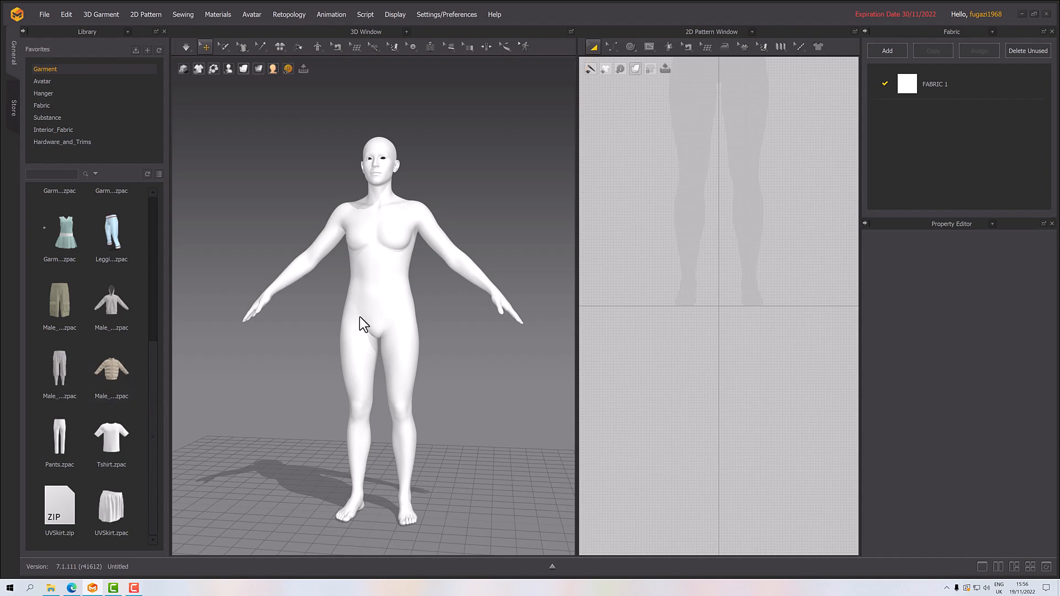
right_click(124, 438)
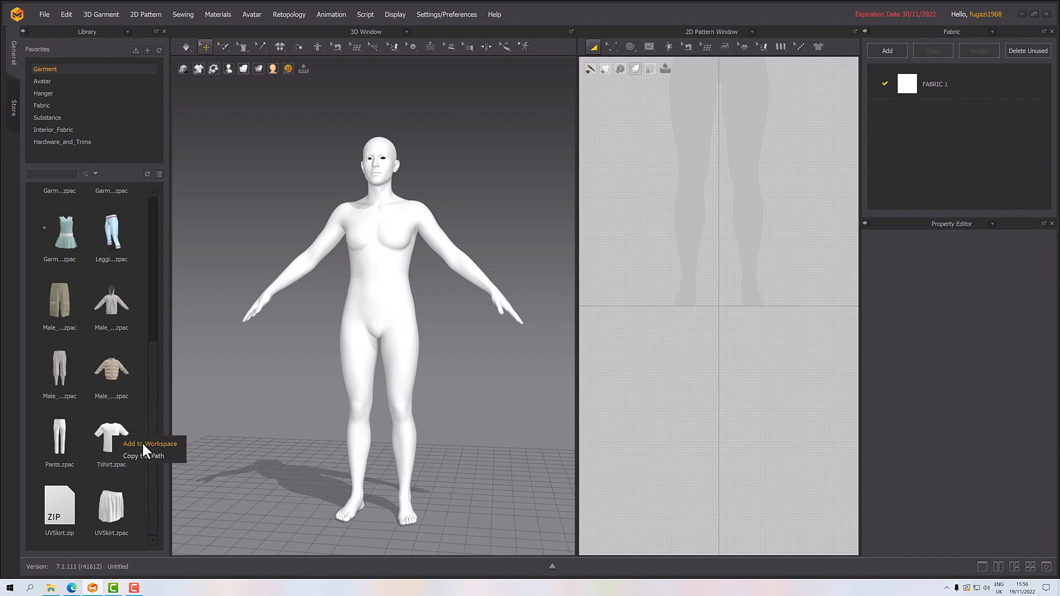
click(142, 444)
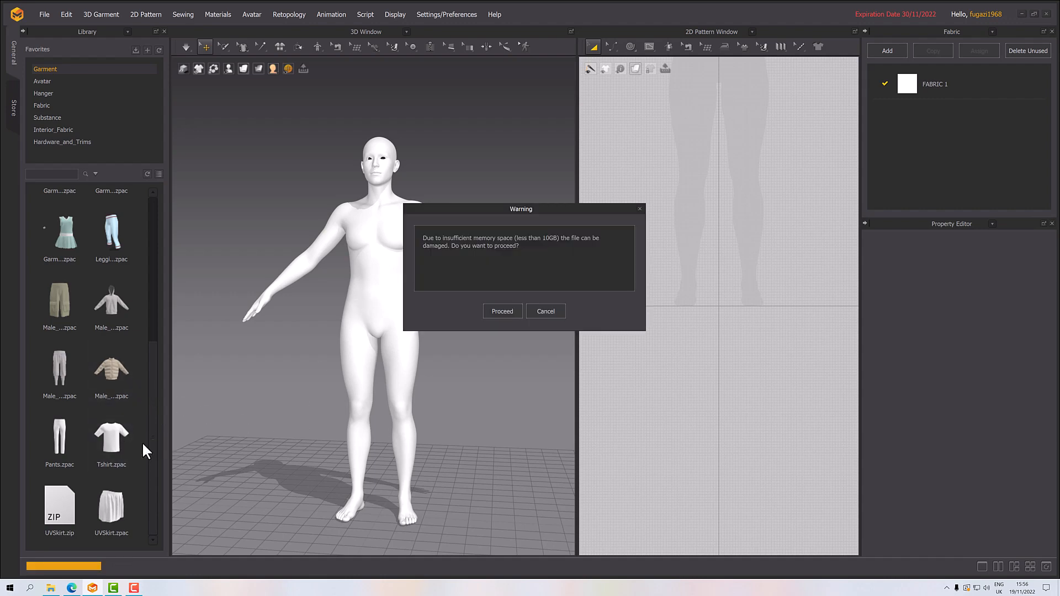
click(502, 311)
- Fit the T-shirt to the imported avatar with Re-target Draping
scroll(498, 407, up, 2)
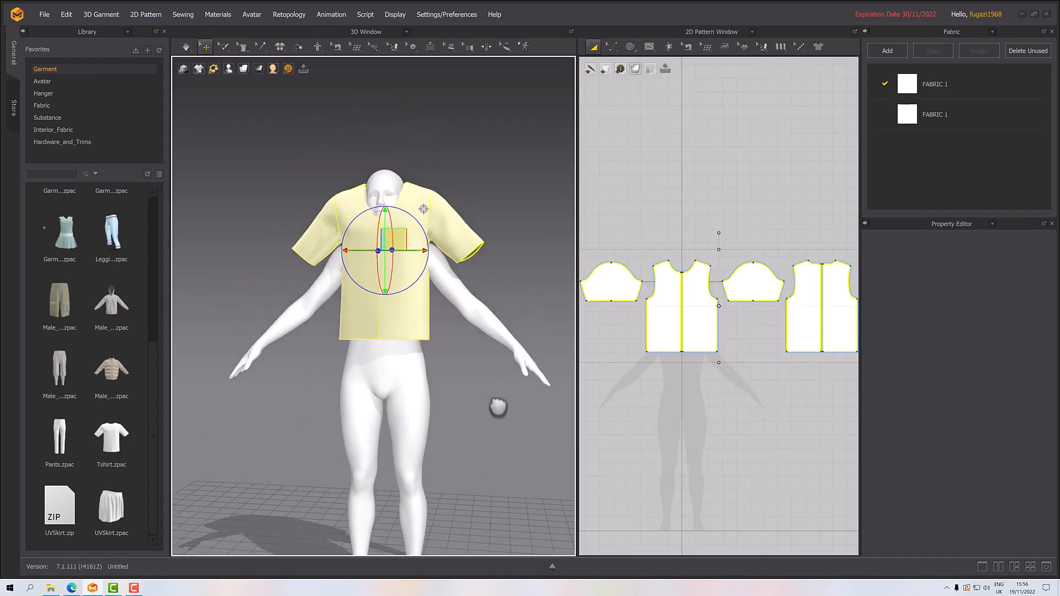
middle_drag(498, 407, 501, 419)
right_drag(428, 245, 445, 265)
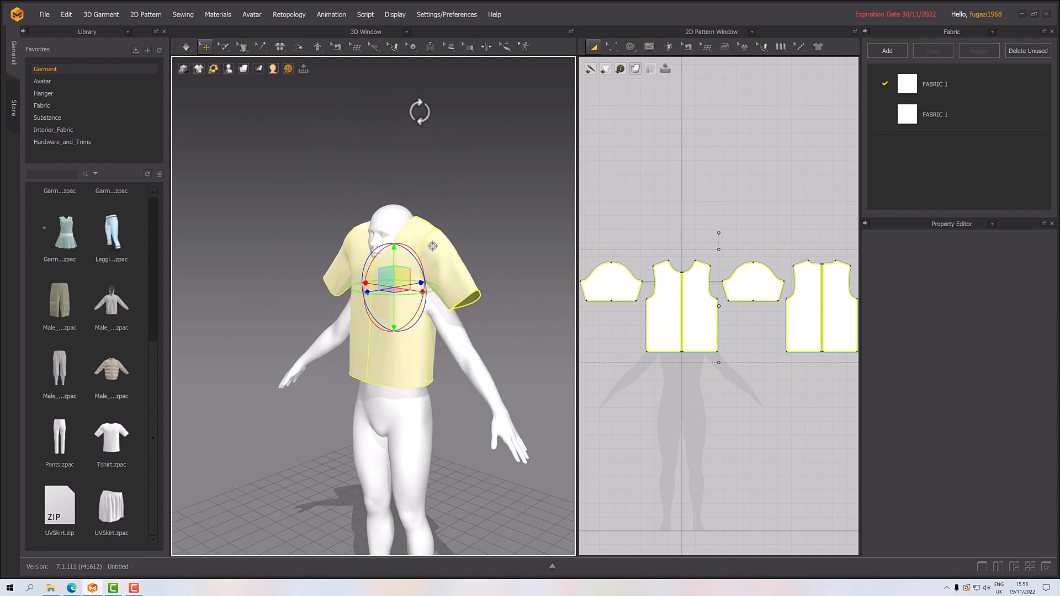
mouse_move(318, 47)
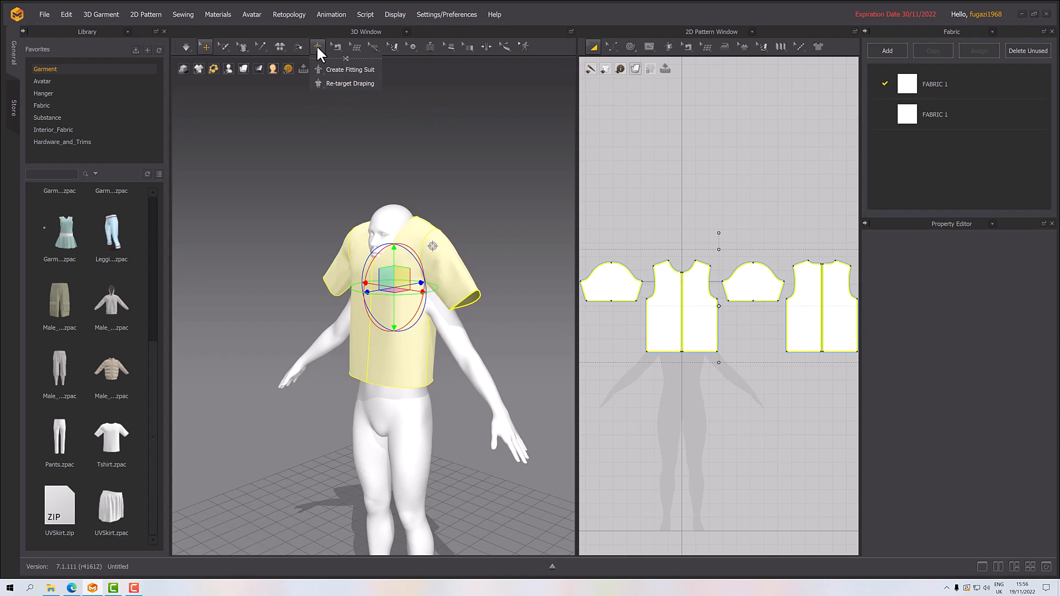
click(334, 83)
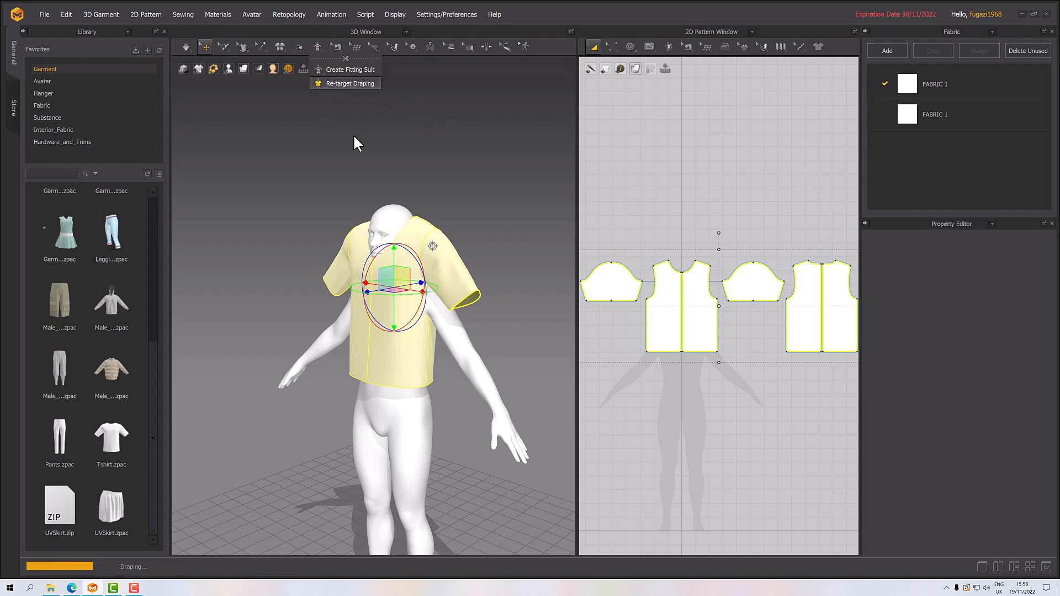
- Examine the fit of the re-draped T-shirt on the avatar from the front and side, together with its 2D patterns
right_drag(484, 333, 521, 321)
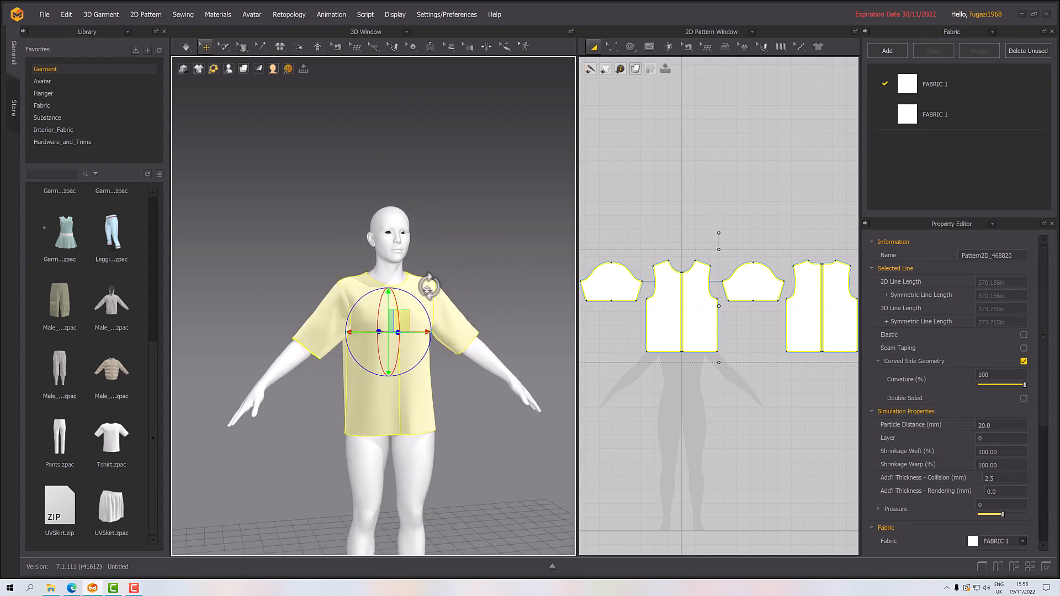
right_drag(430, 302, 572, 301)
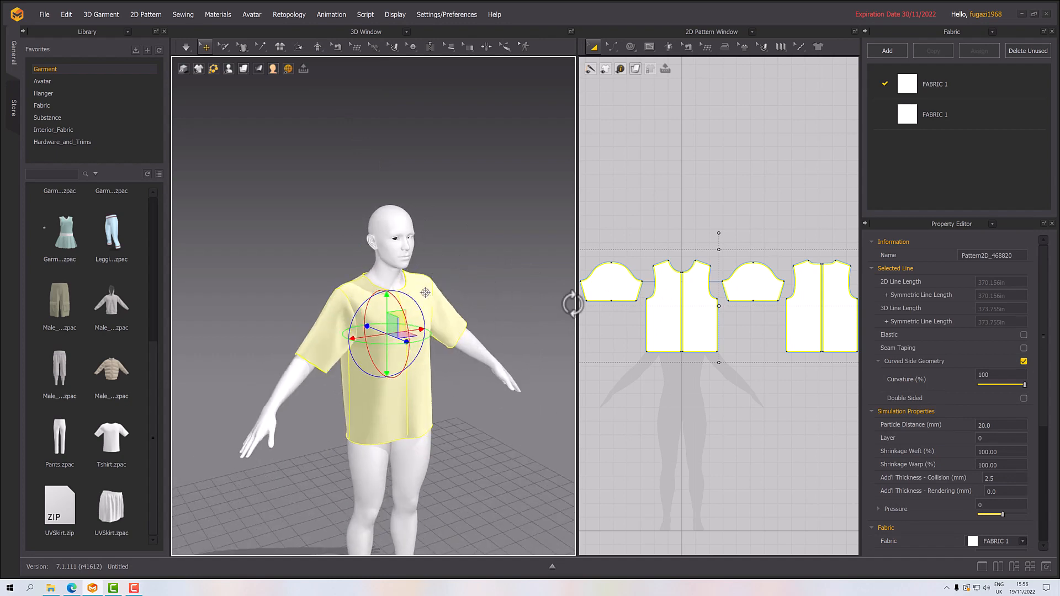
middle_drag(678, 347, 704, 343)
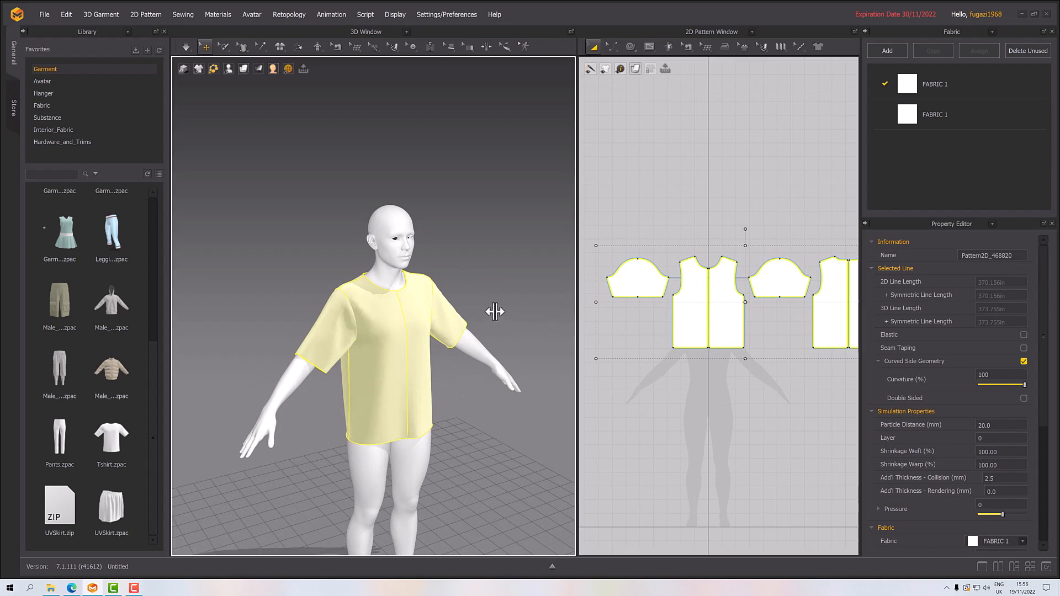
right_drag(495, 310, 478, 301)
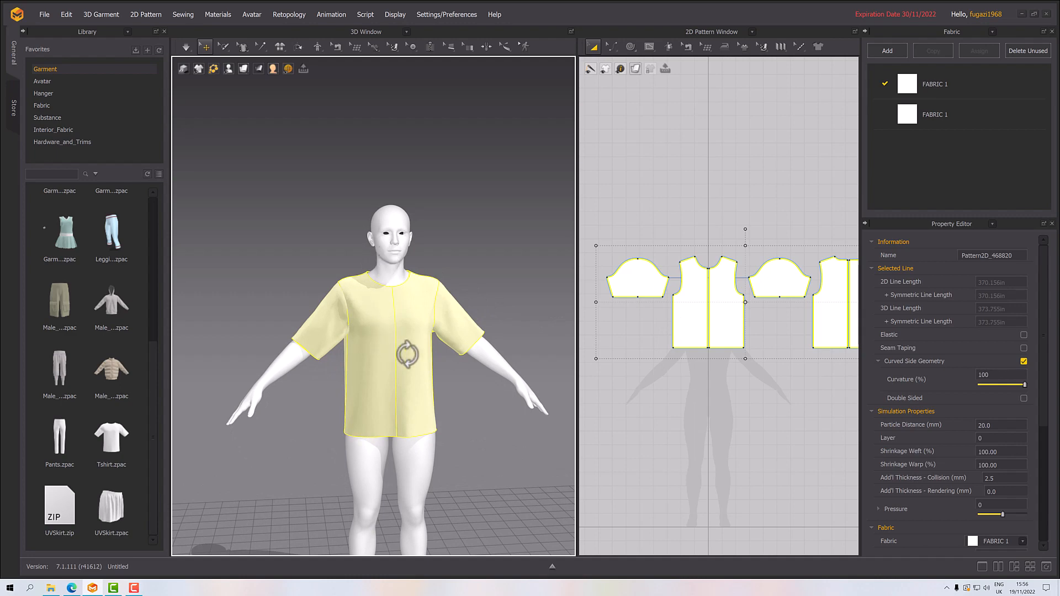
right_drag(443, 392, 454, 339)
scroll(459, 392, down, 3)
scroll(458, 393, up, 4)
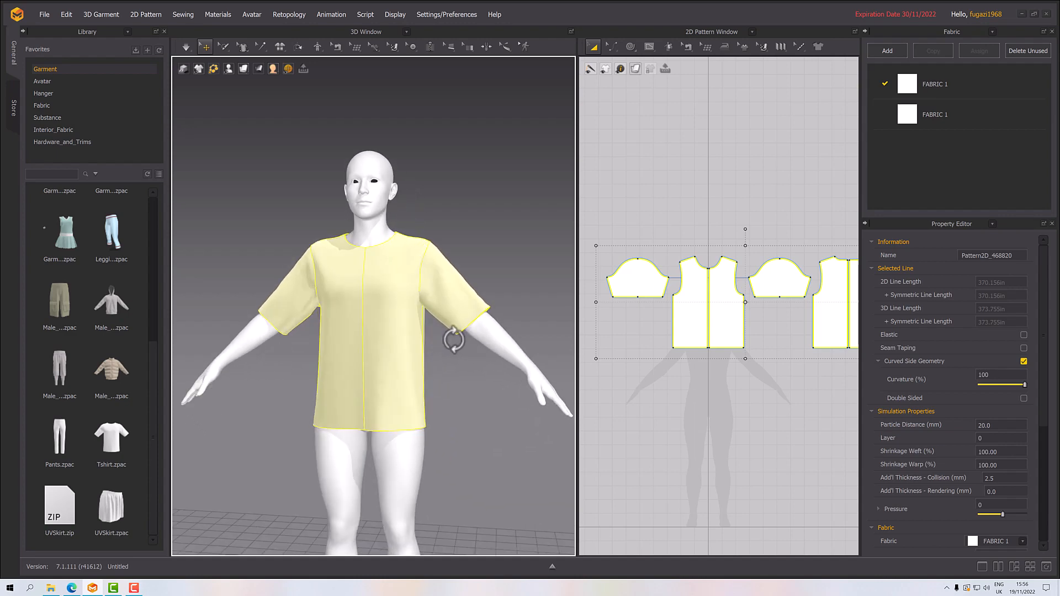